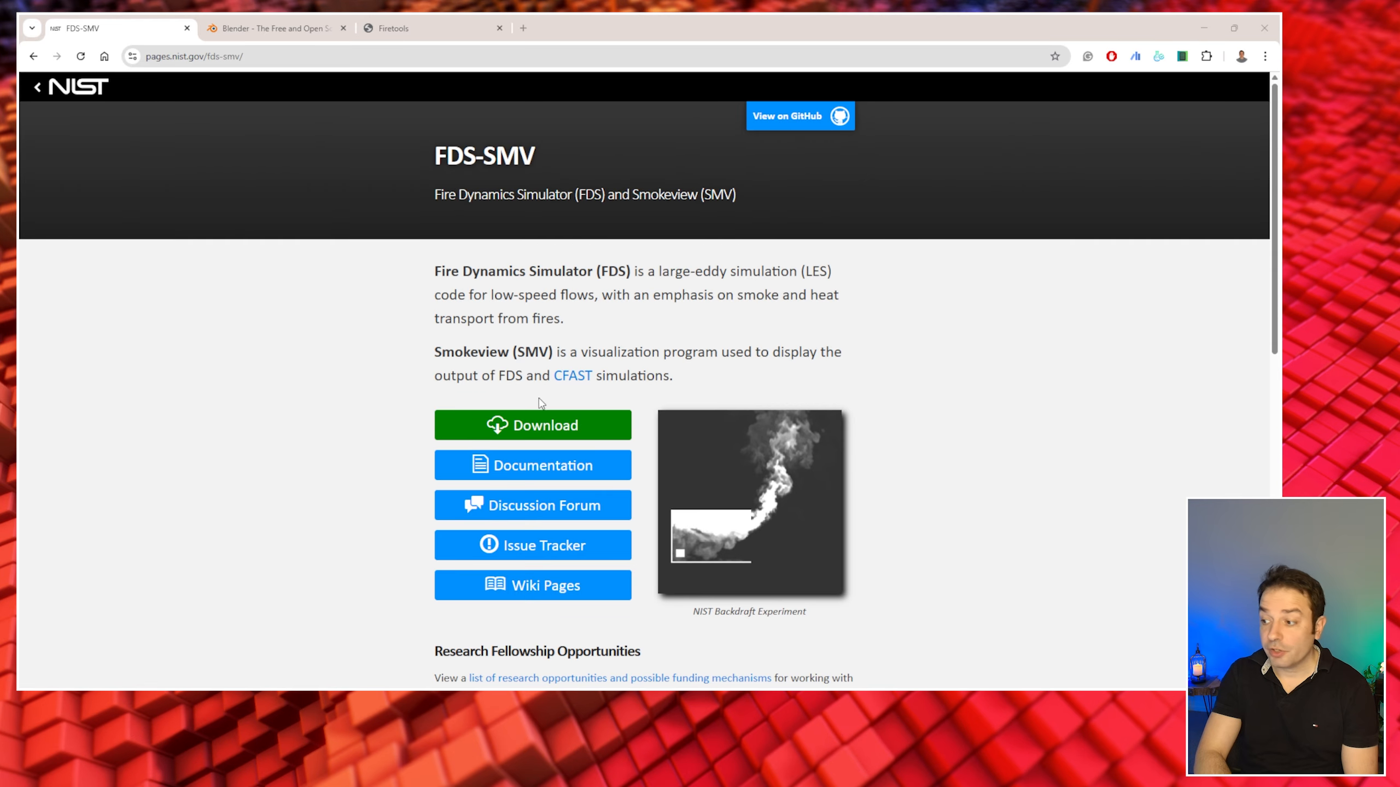
- View the FDS-SMV downloads page and examine the firemodels fds repository on GitHub
click(534, 436)
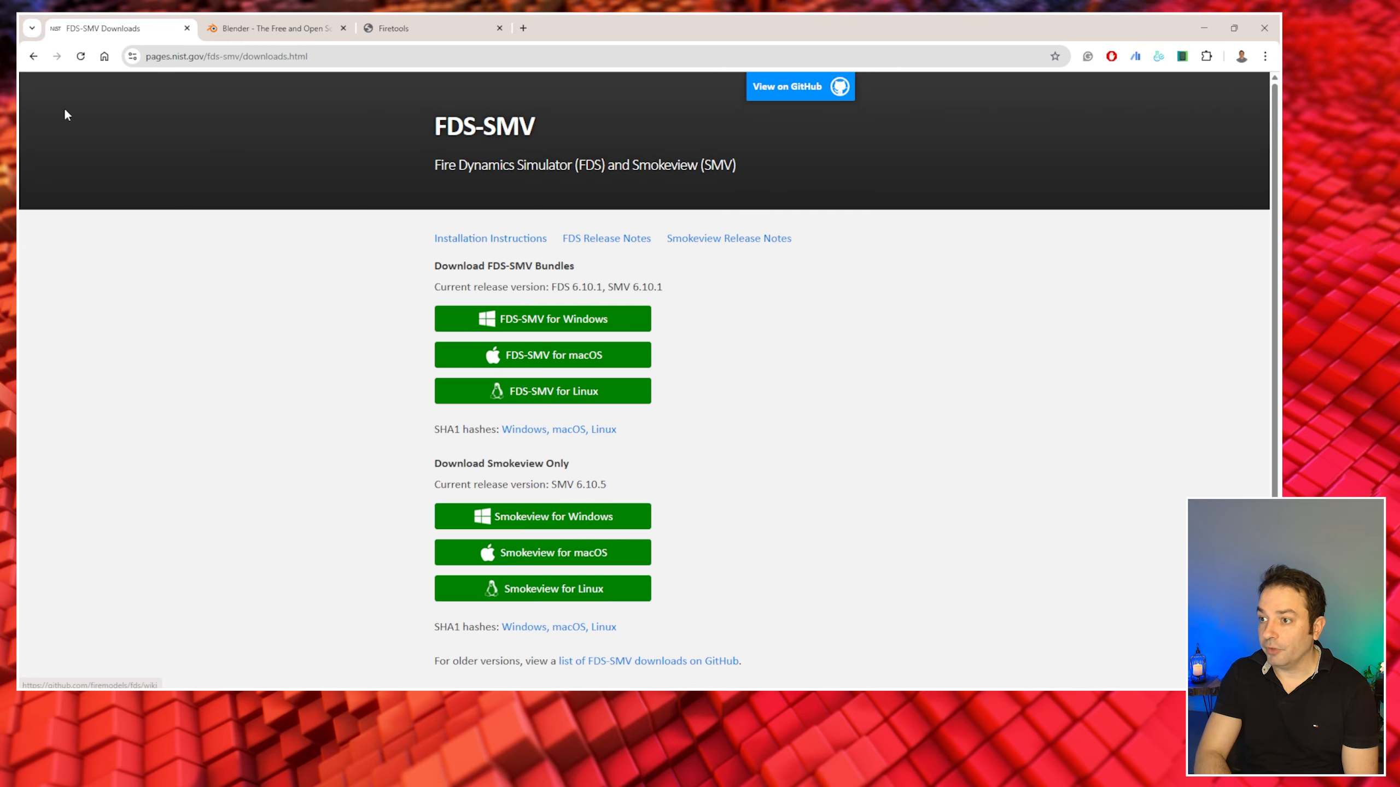
click(33, 57)
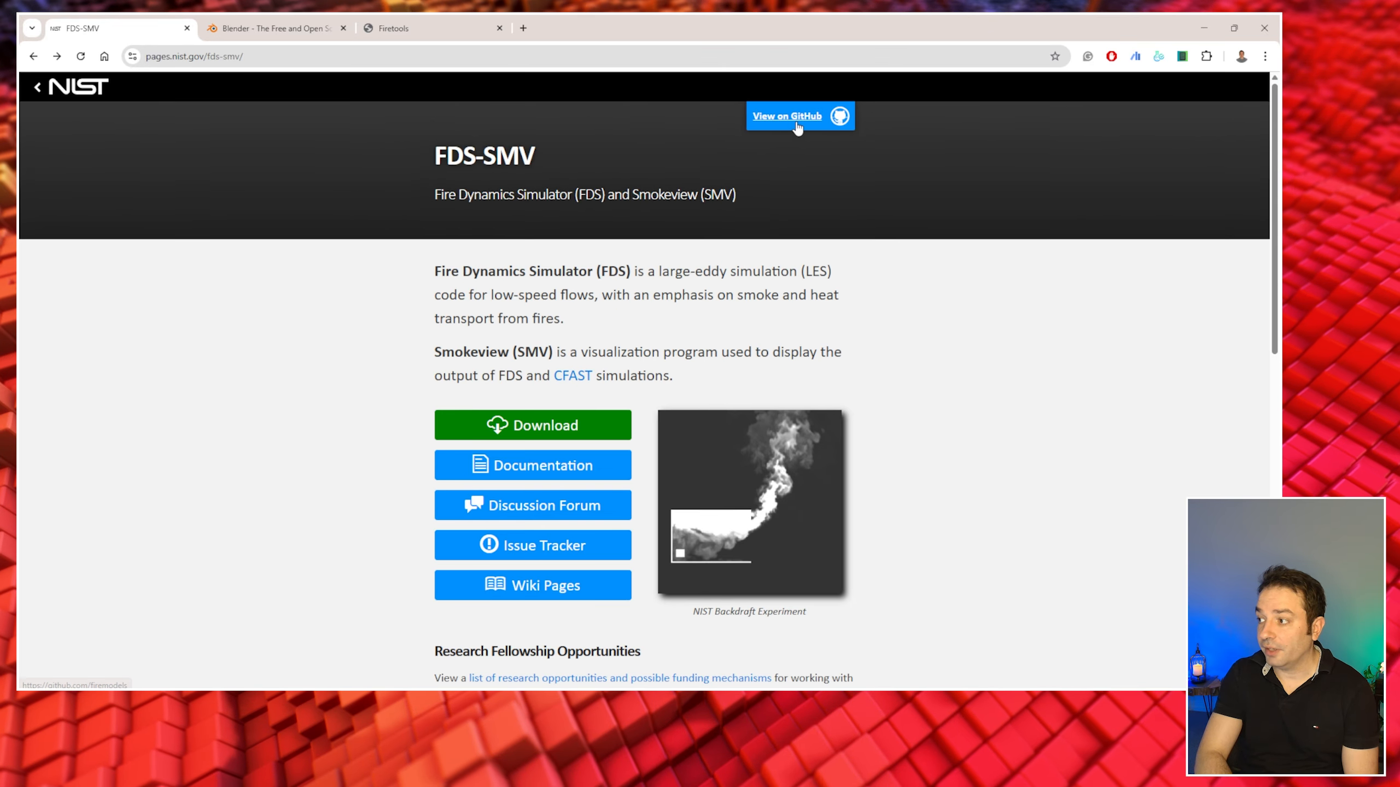
click(805, 125)
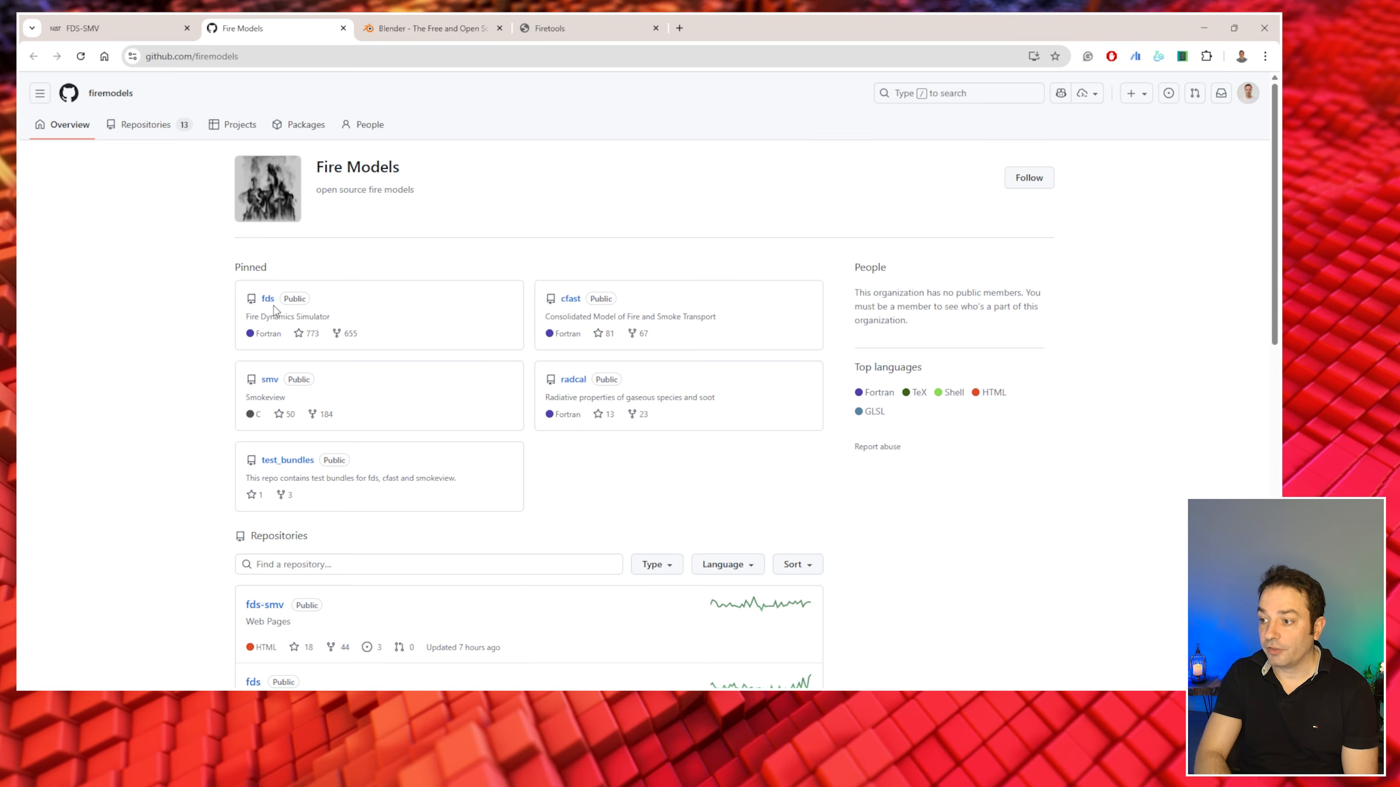
click(268, 302)
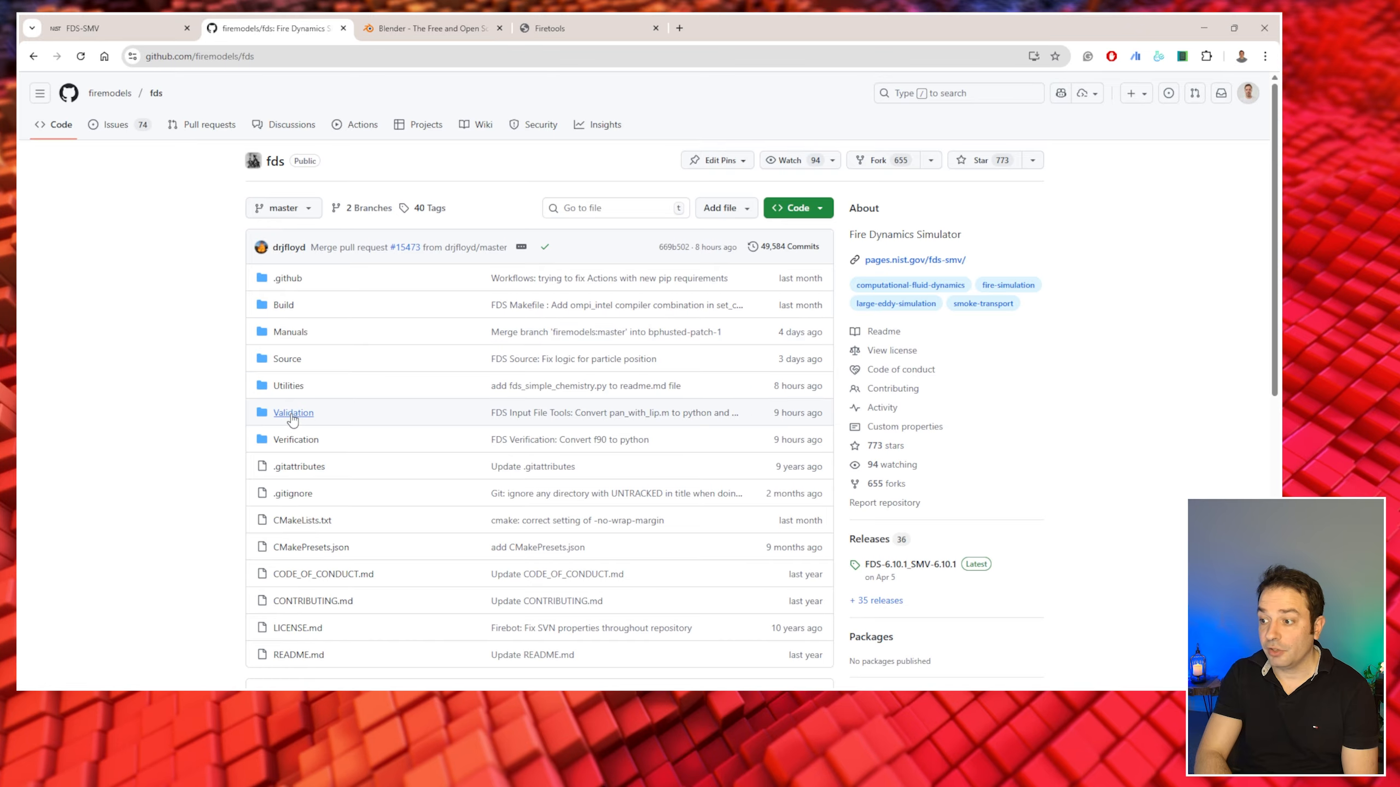
scroll(395, 414, down, 10)
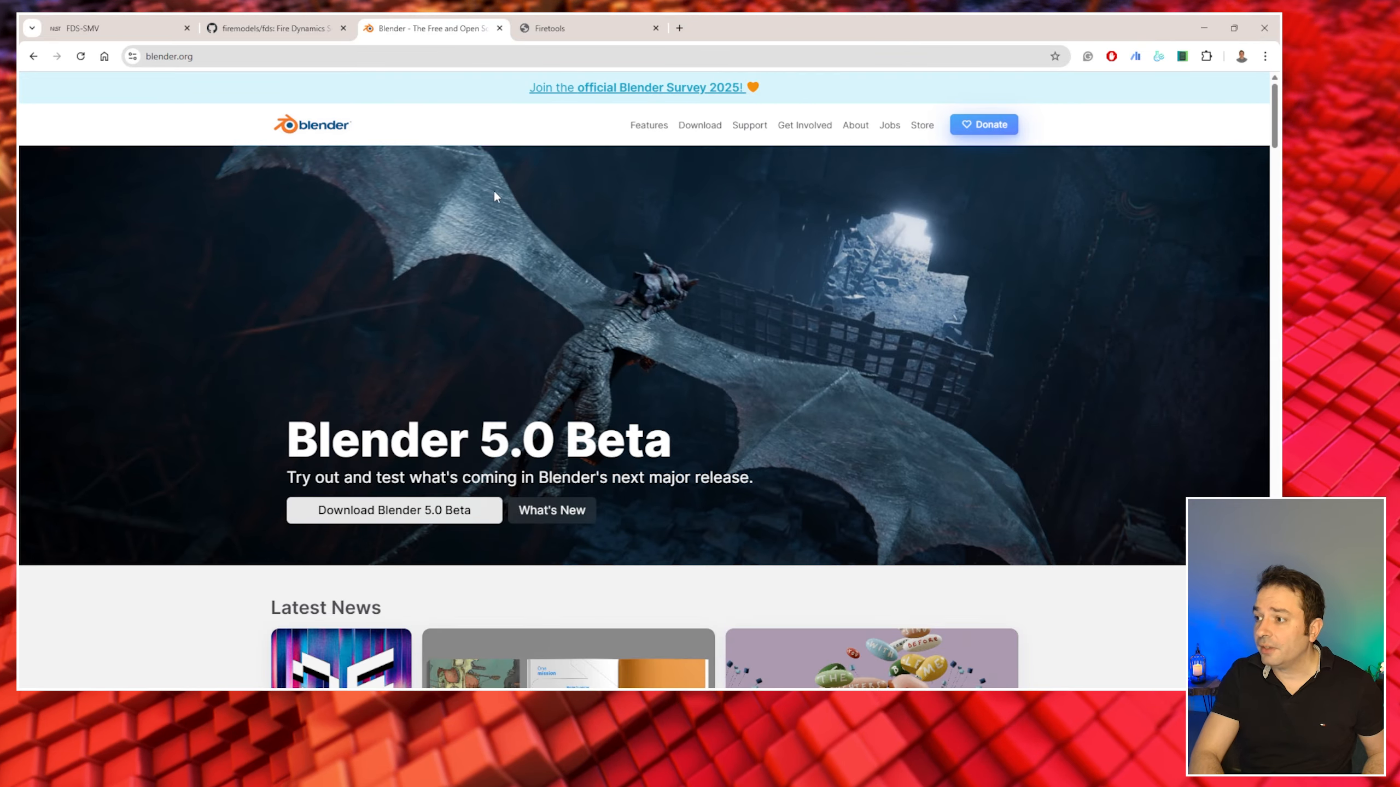
- Look over the Blender home page and open its download page for the Windows installer
scroll(671, 409, down, 2)
scroll(672, 411, up, 3)
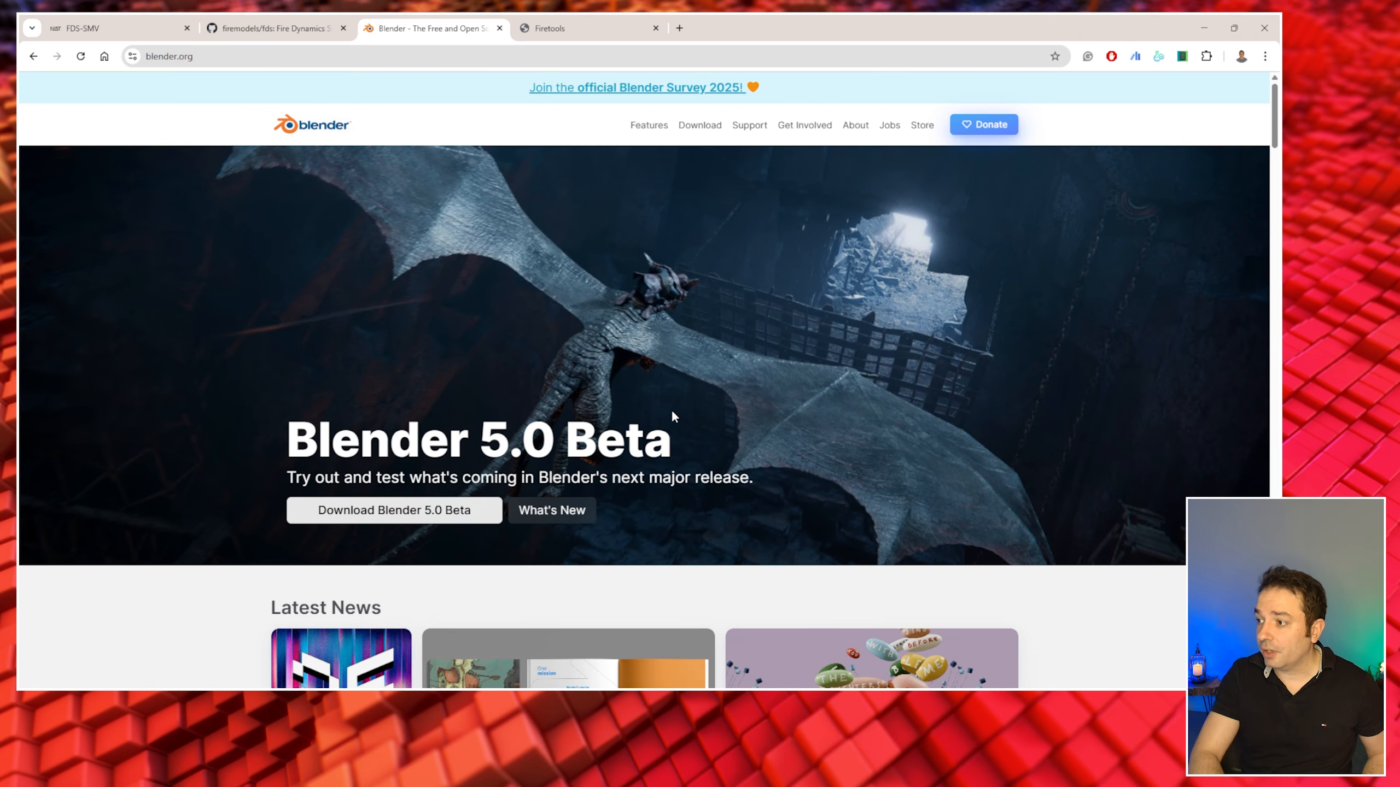
click(695, 127)
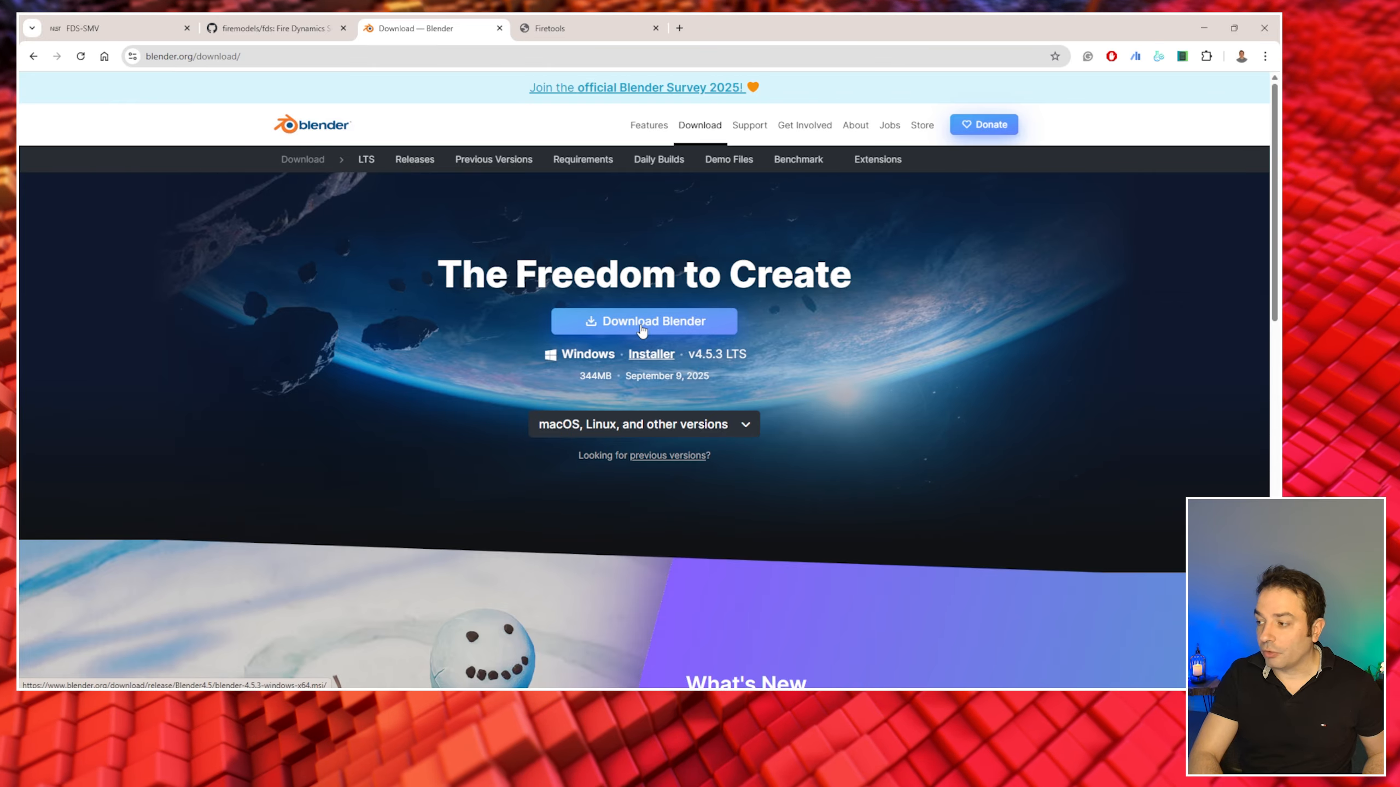
- Open the BFDS page on the Firetools site and read through its overview, features and license
click(576, 33)
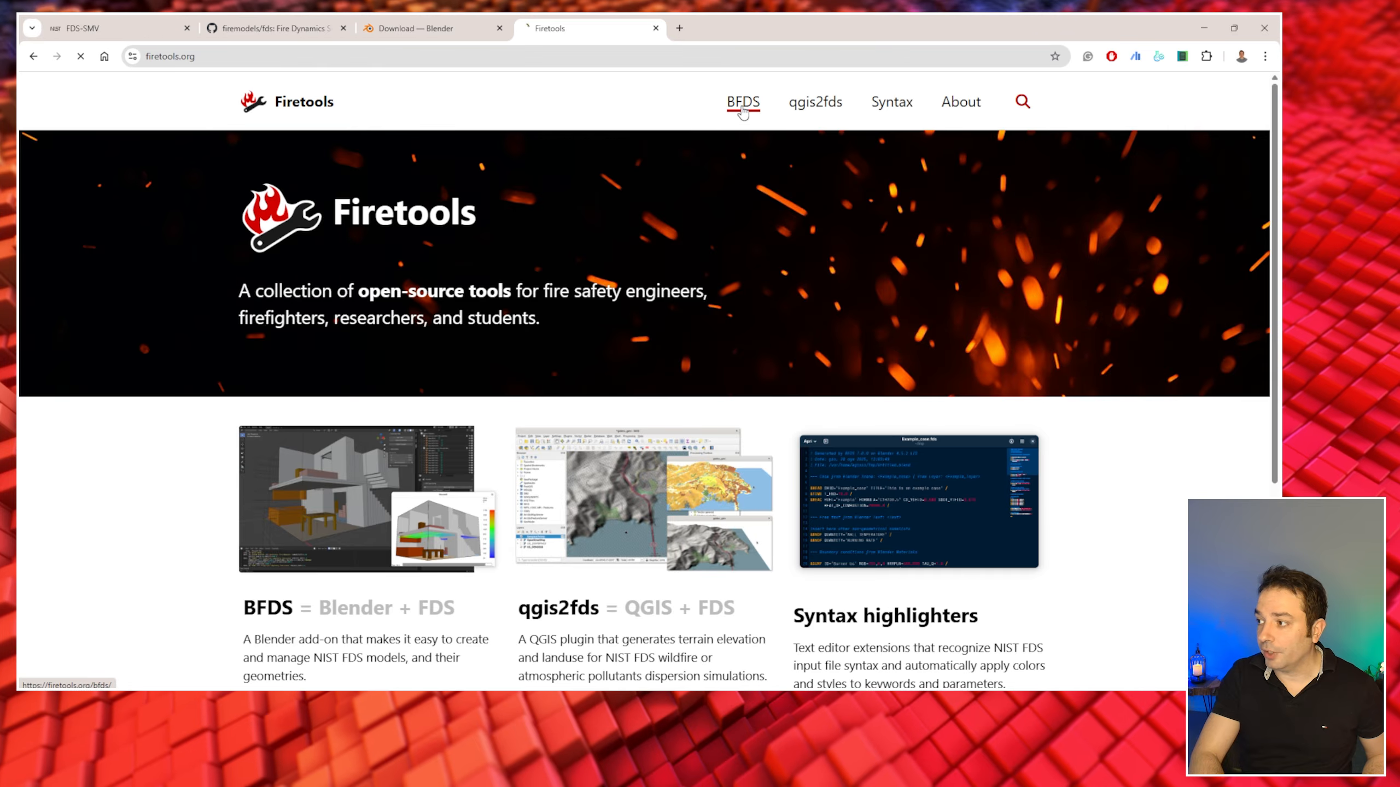
scroll(861, 361, down, 5)
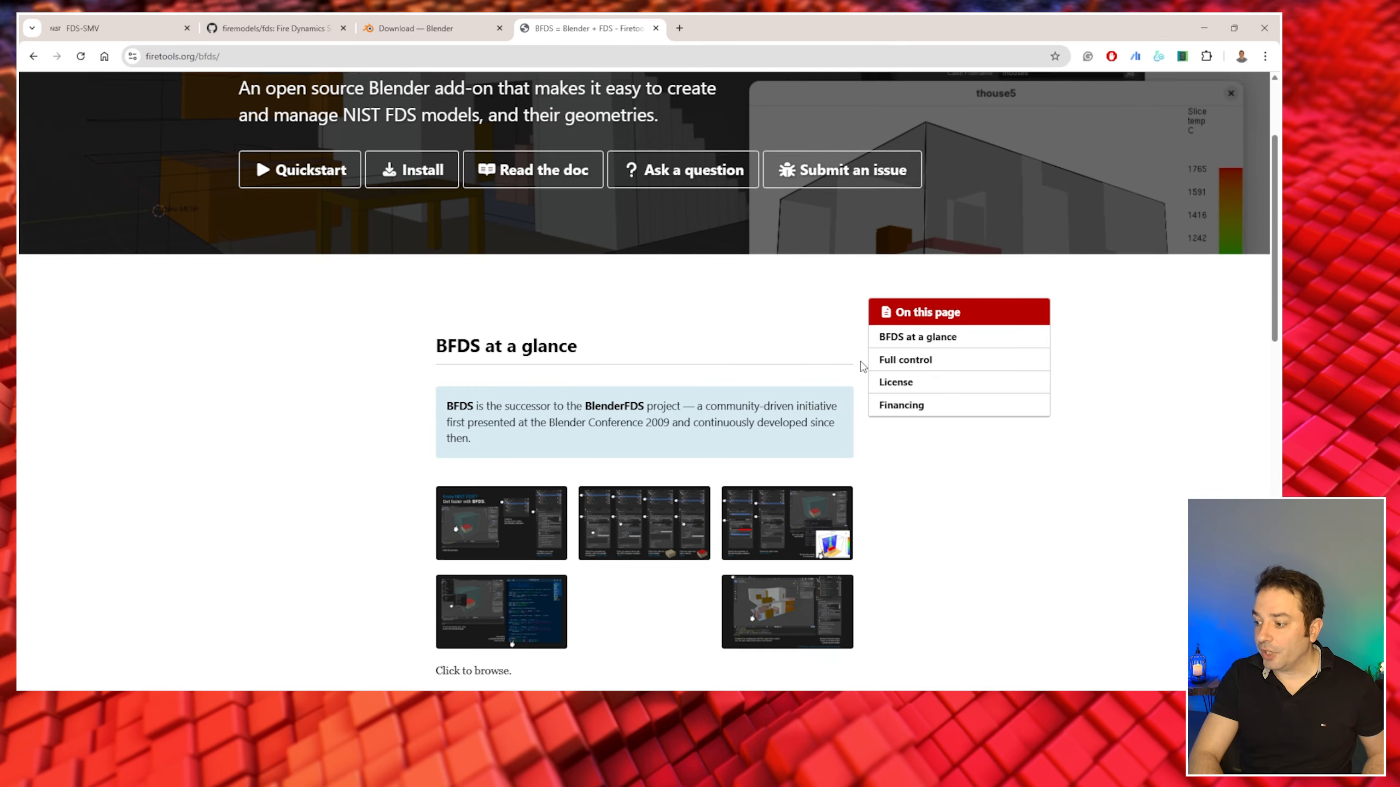
scroll(863, 367, down, 10)
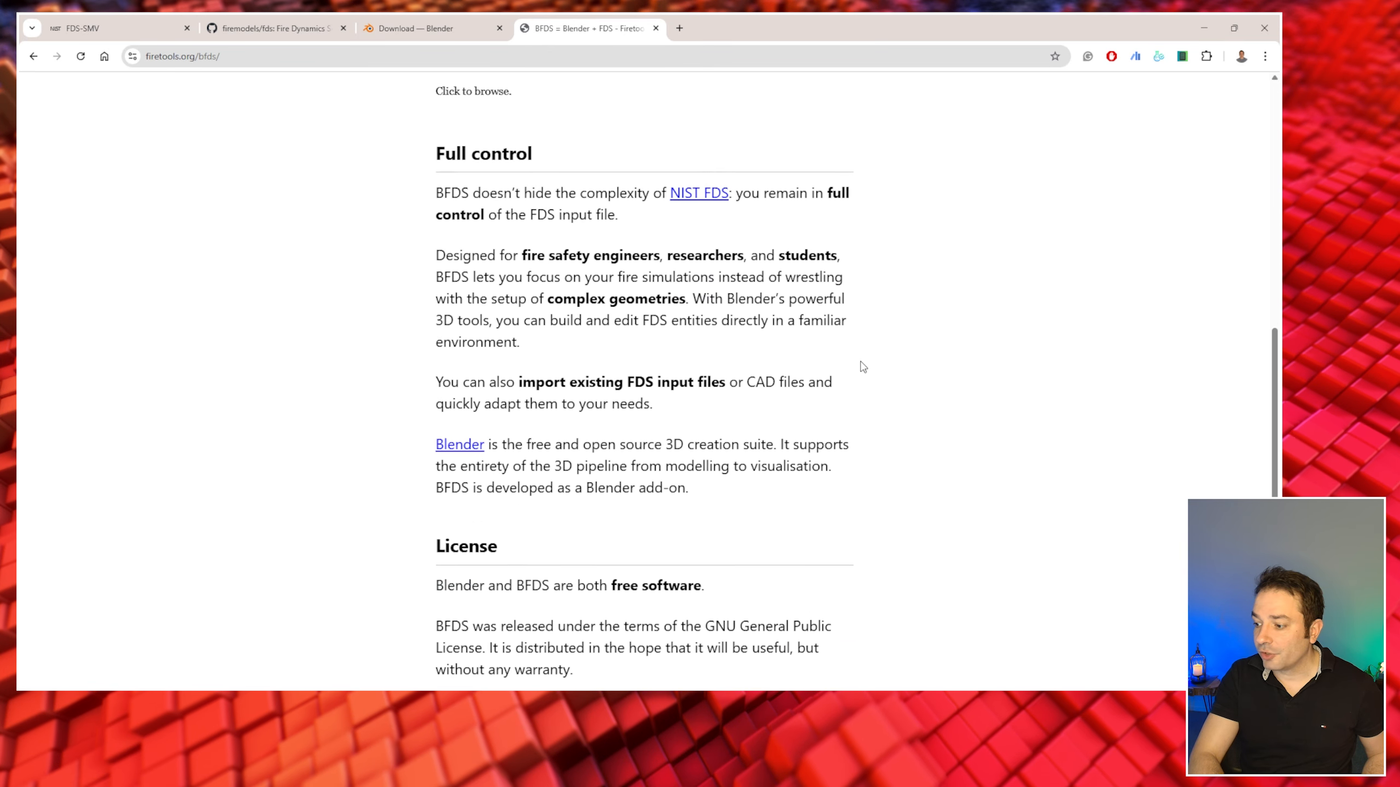
scroll(863, 367, down, 3)
scroll(862, 367, up, 15)
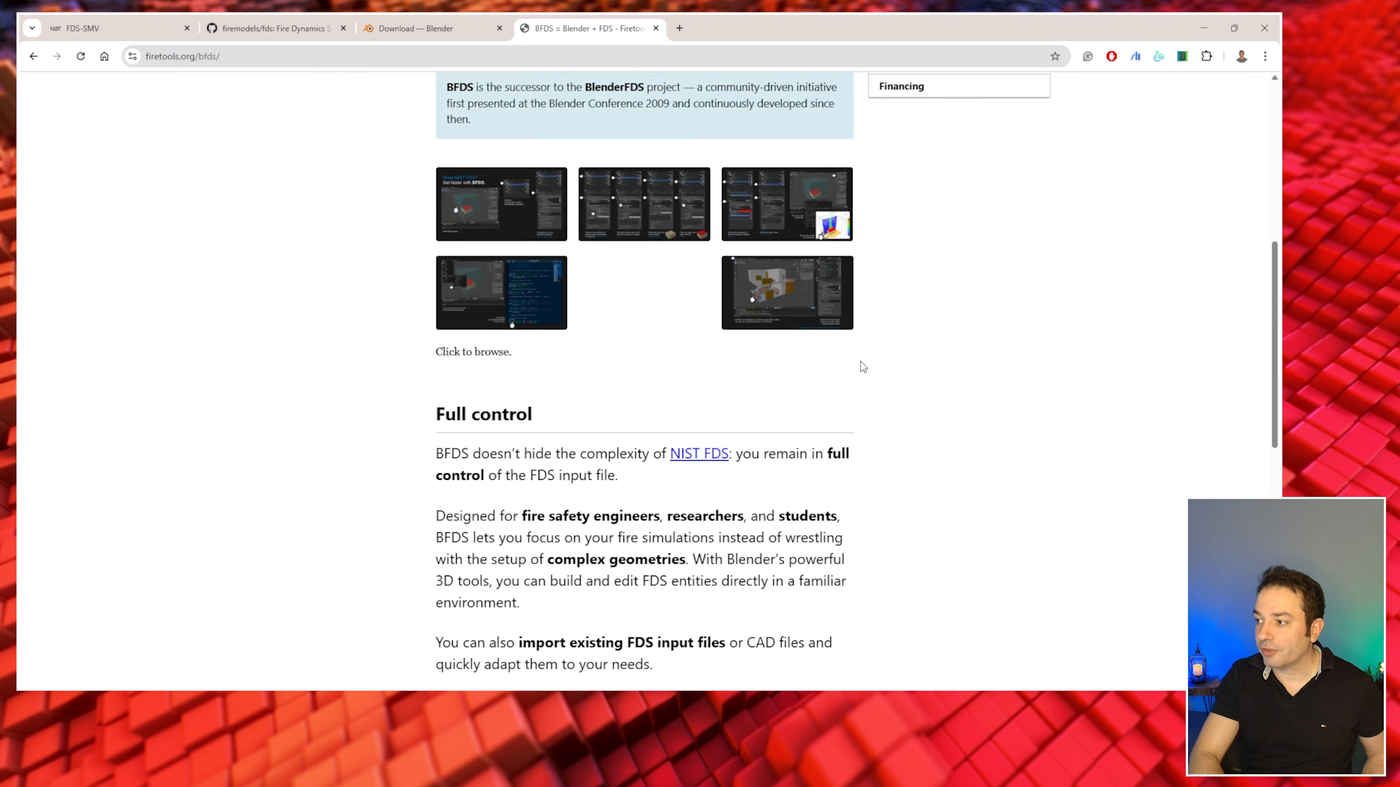
scroll(863, 367, up, 4)
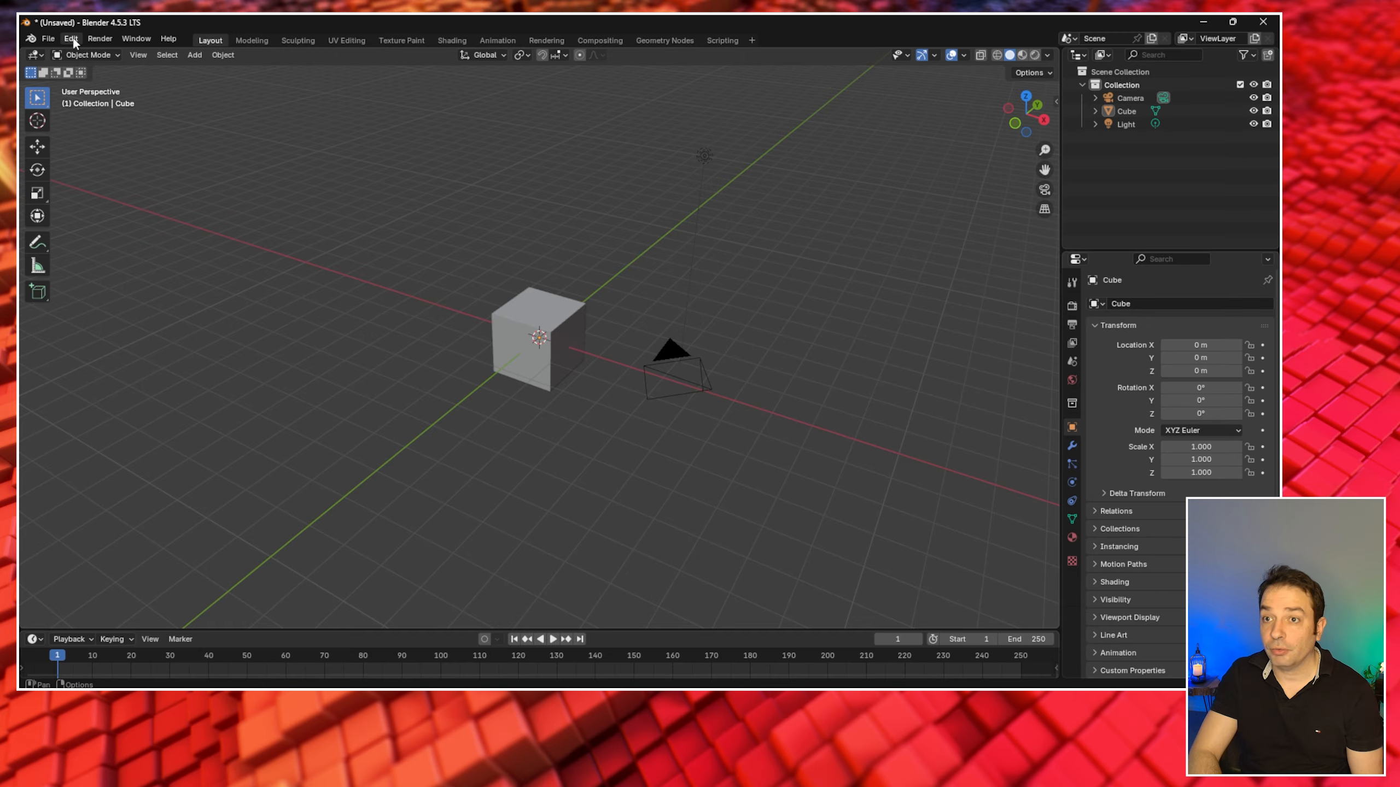
- Find BFDS among the available extensions in Blender's preferences and install the BFDS fire simulations add-on
click(72, 39)
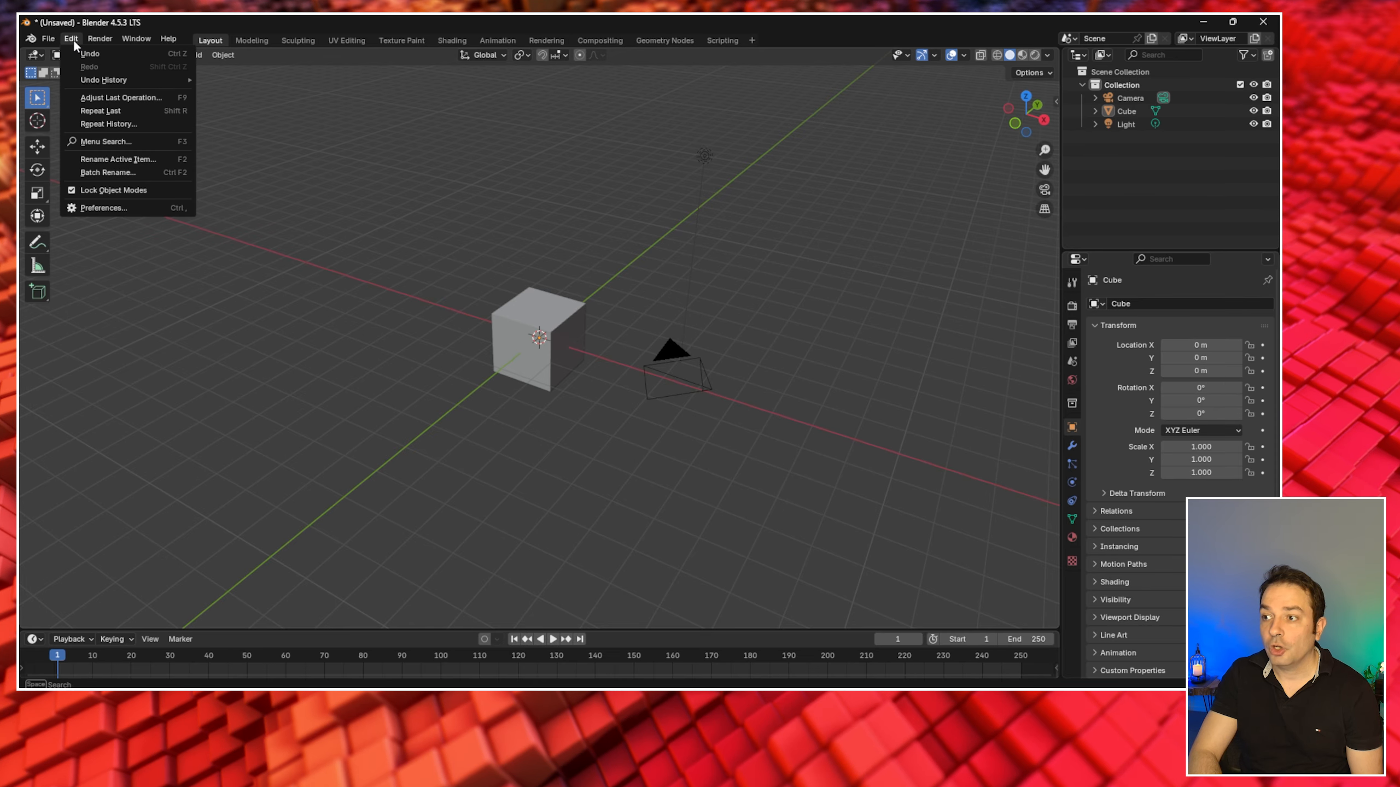
click(97, 207)
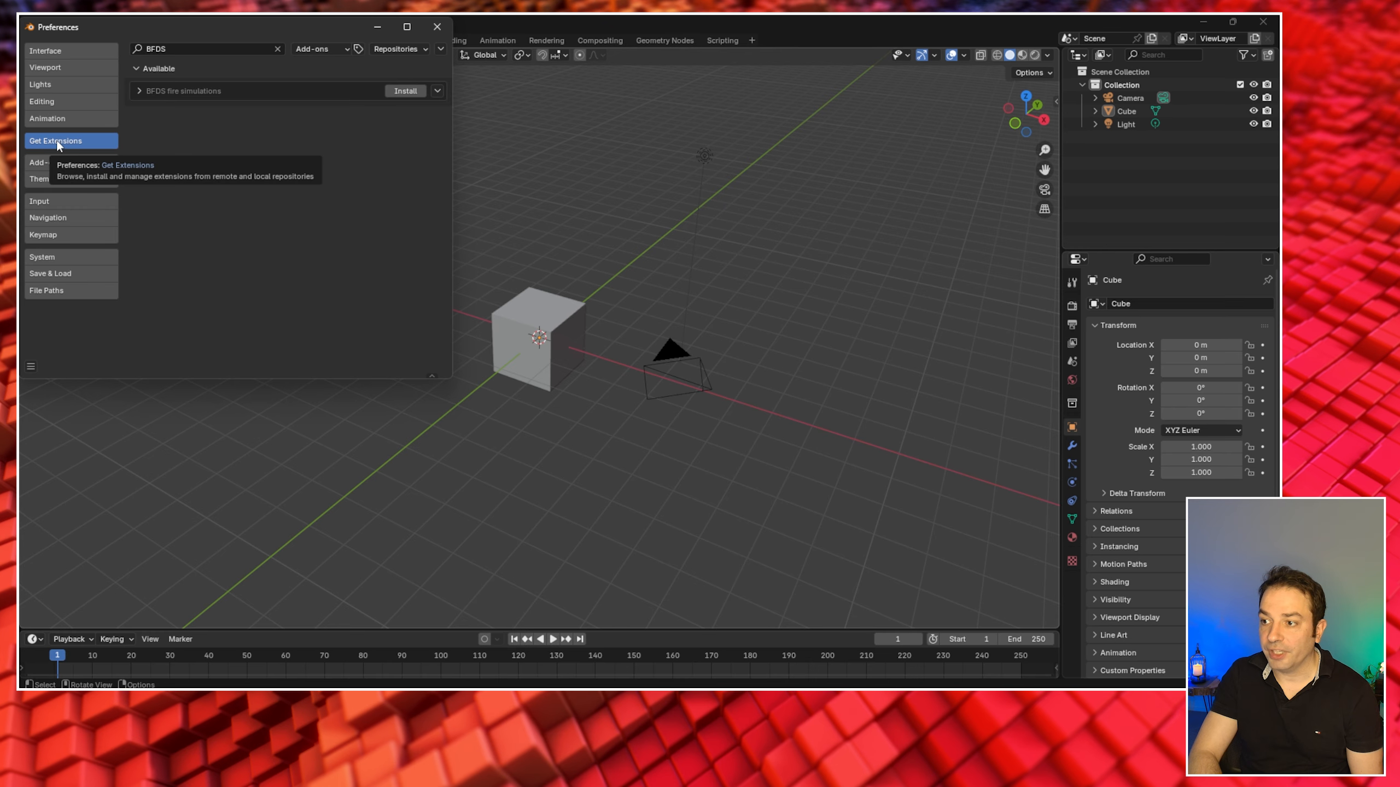
click(176, 48)
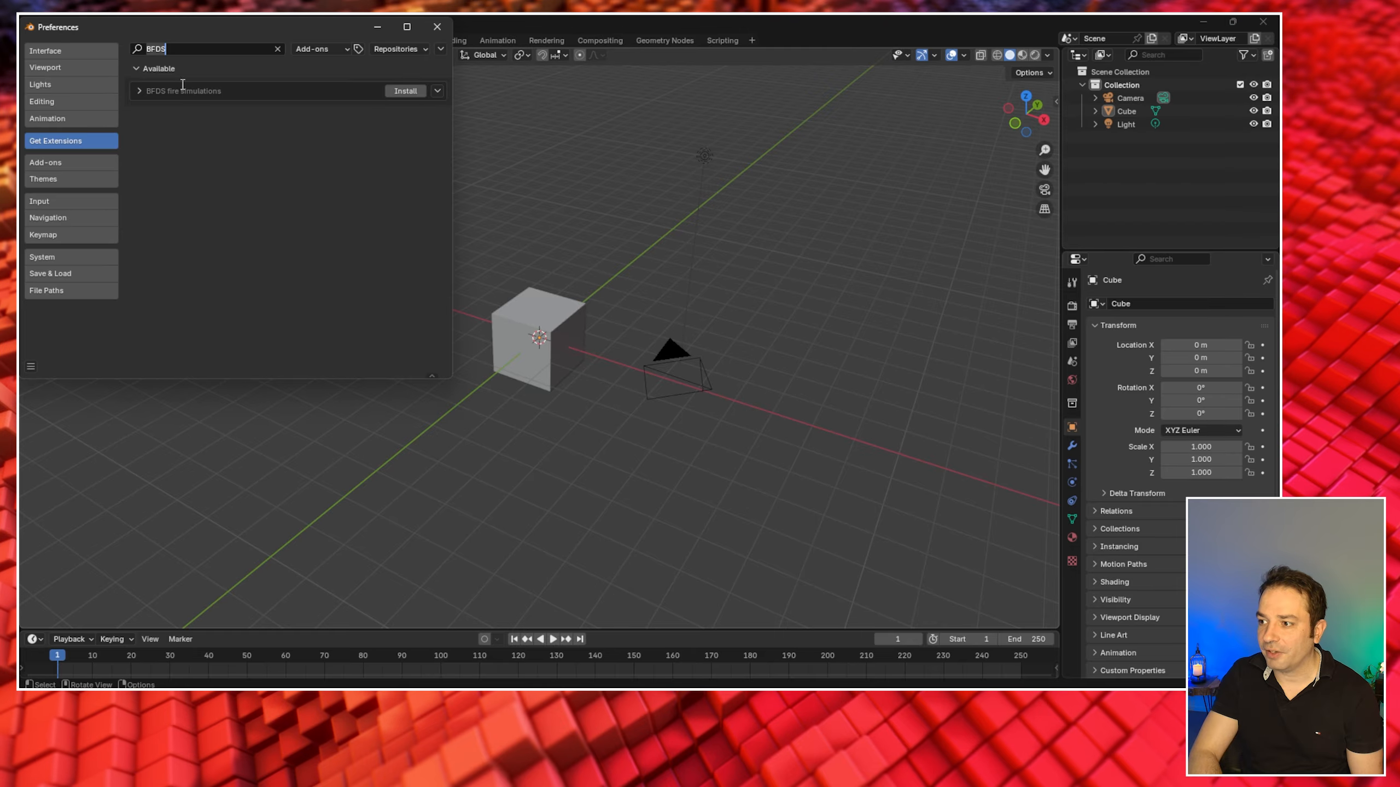
click(408, 90)
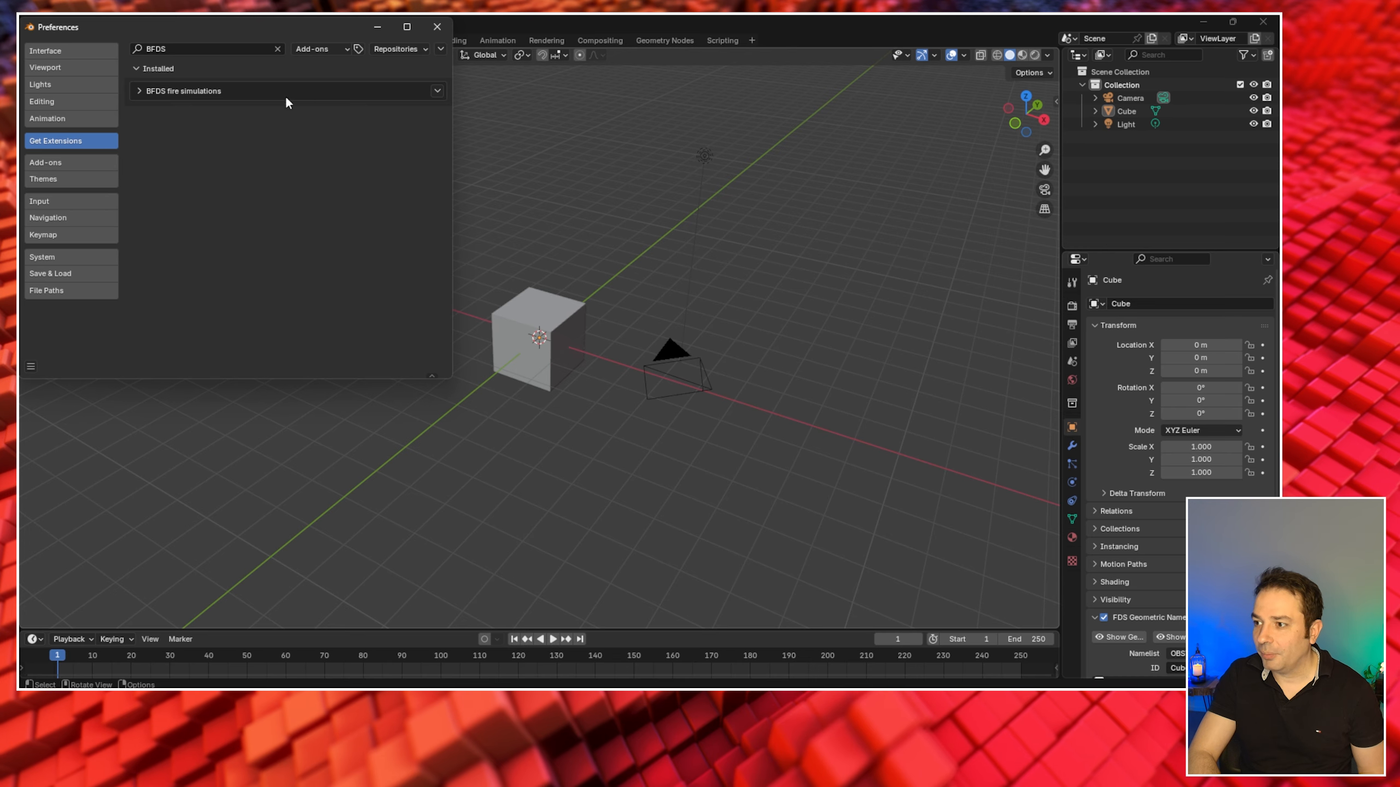
- Load the default BFDS settings from the BFDS fire simulations add-on's preferences
click(51, 168)
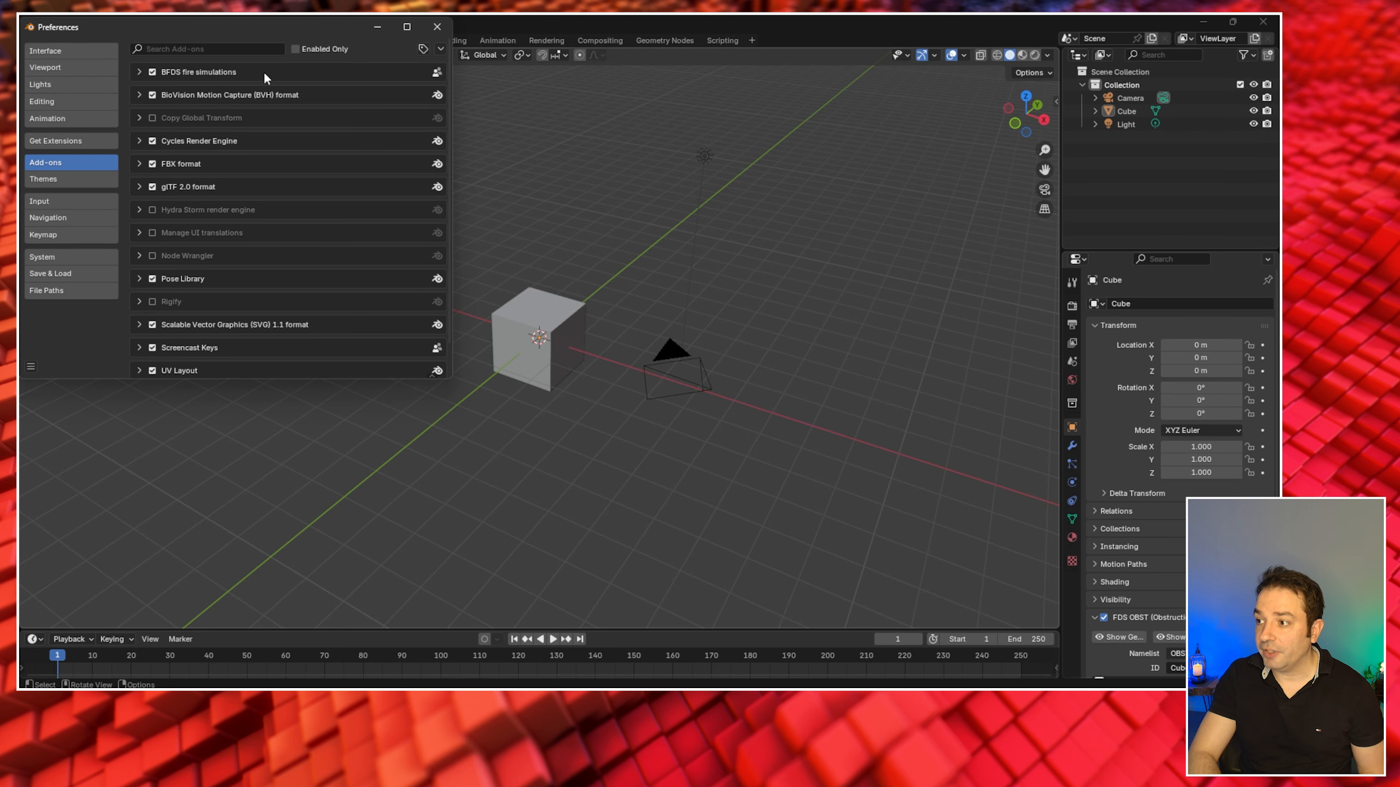
click(139, 71)
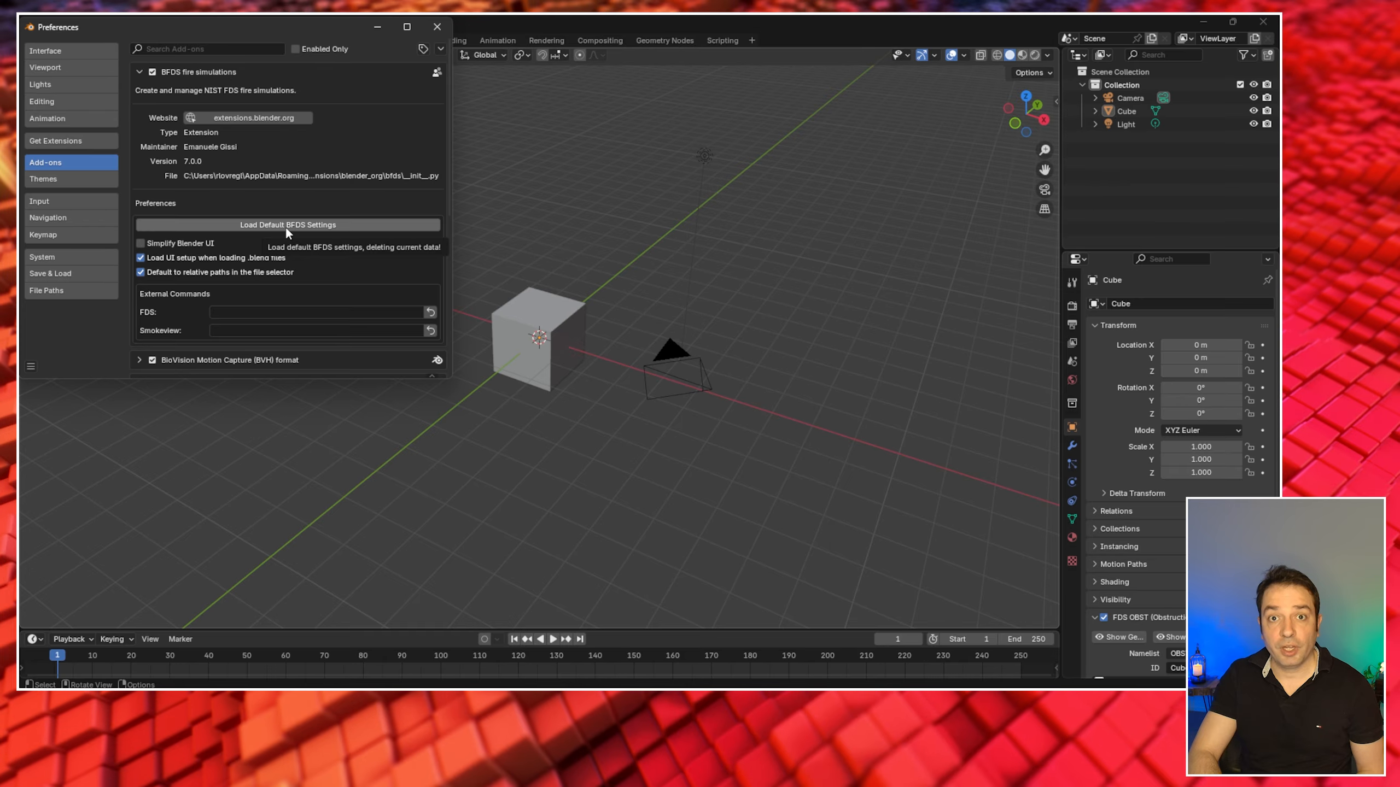
click(286, 228)
click(286, 229)
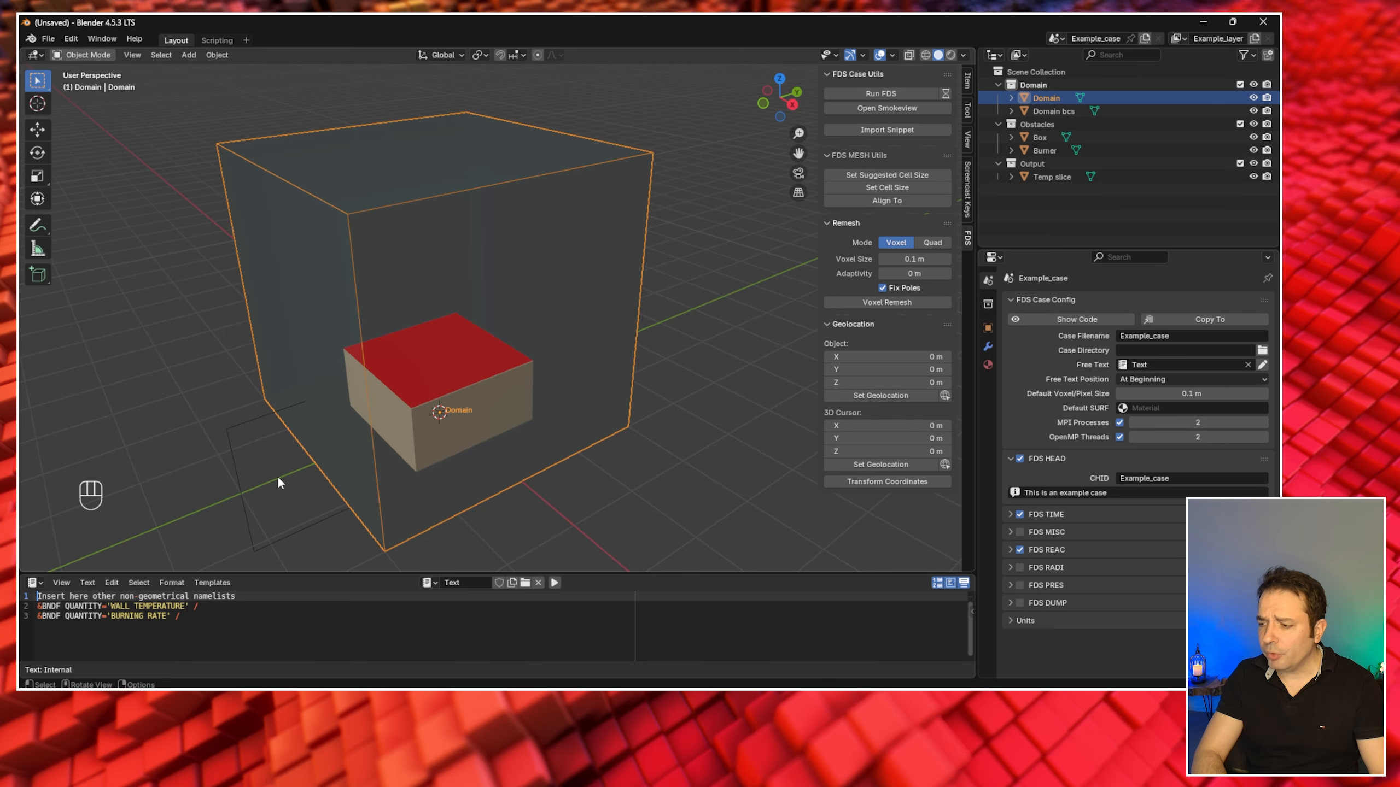
- Delete all objects of the example case from the scene
key(a)
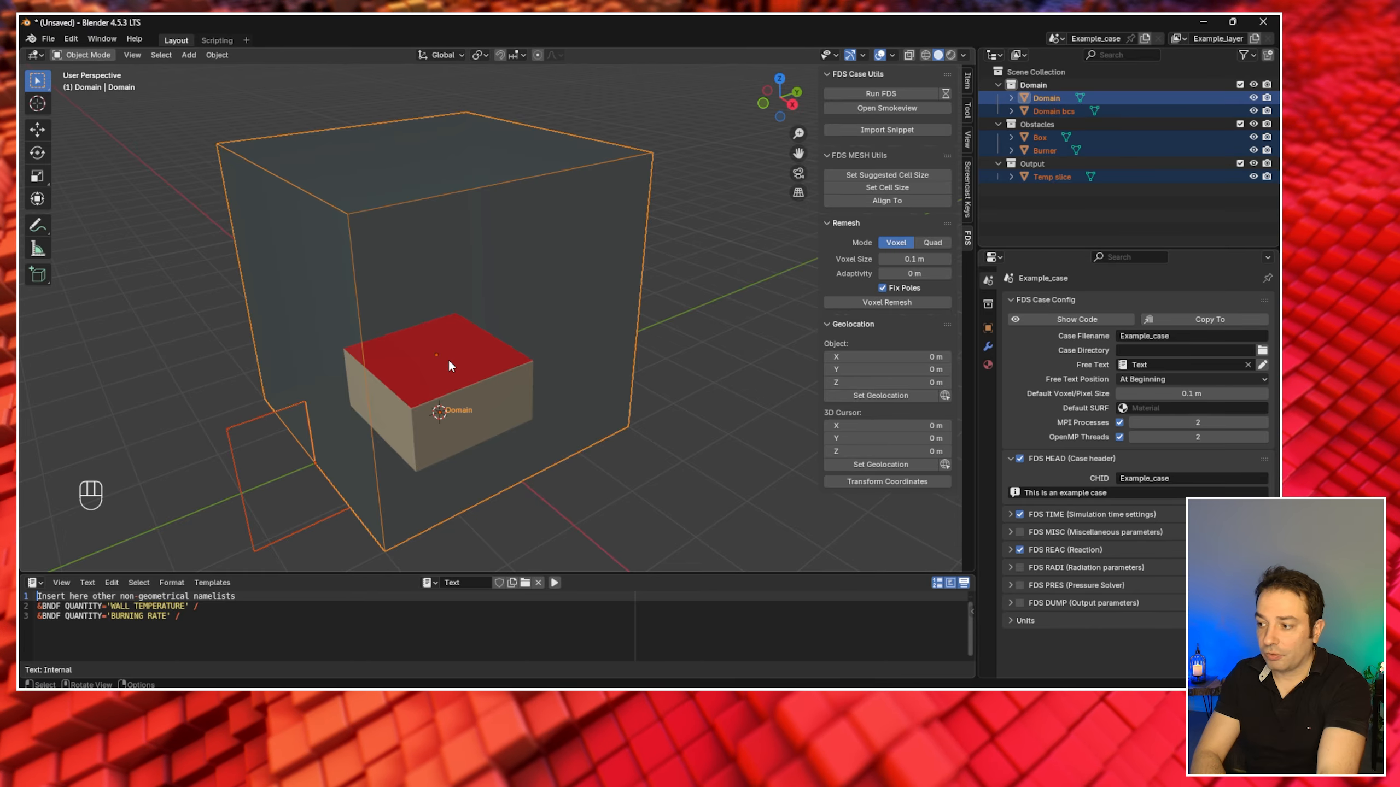
key(Delete)
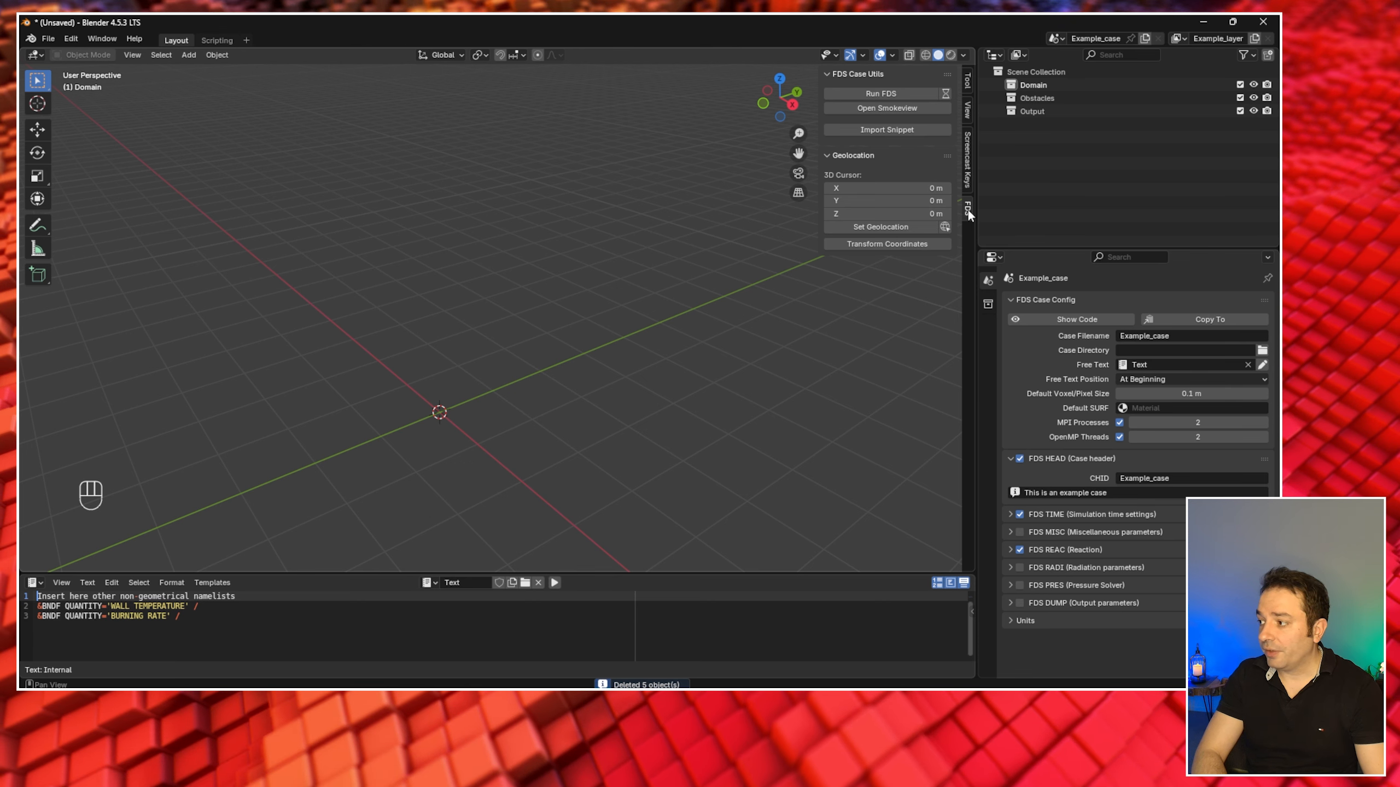
- Look through the 3D viewport sidebar's Screencast Keys, View, Tool and FDS categories
click(970, 169)
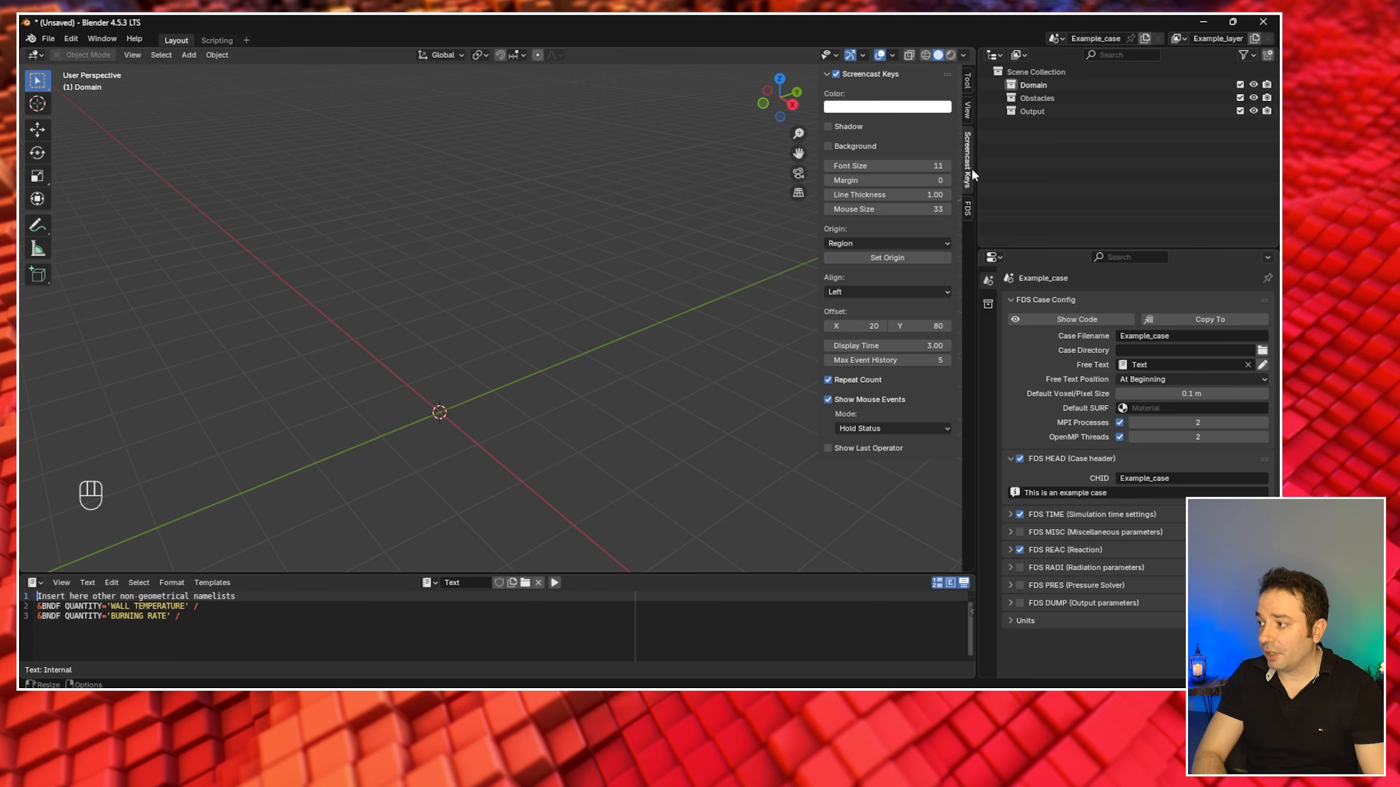
click(967, 208)
click(966, 176)
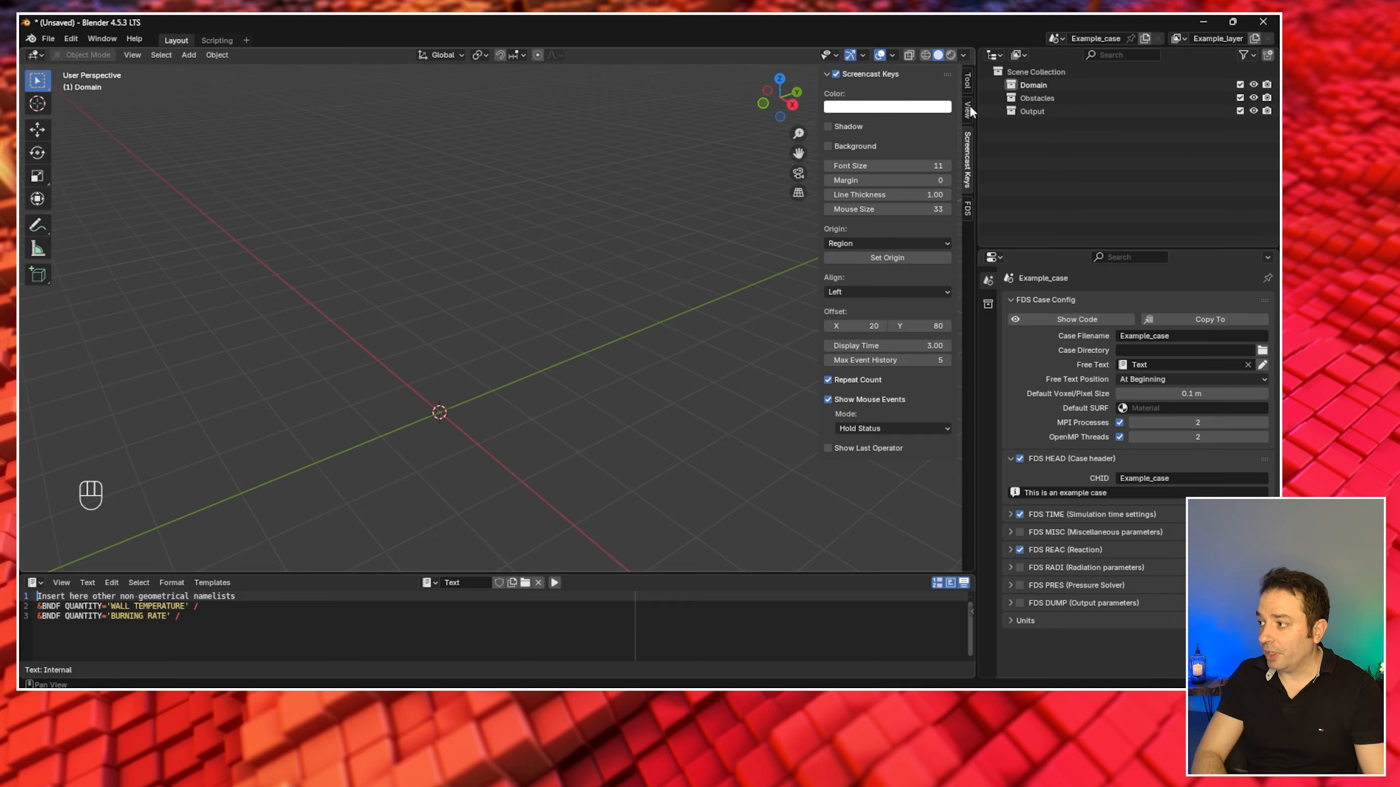
click(969, 111)
click(966, 81)
click(967, 209)
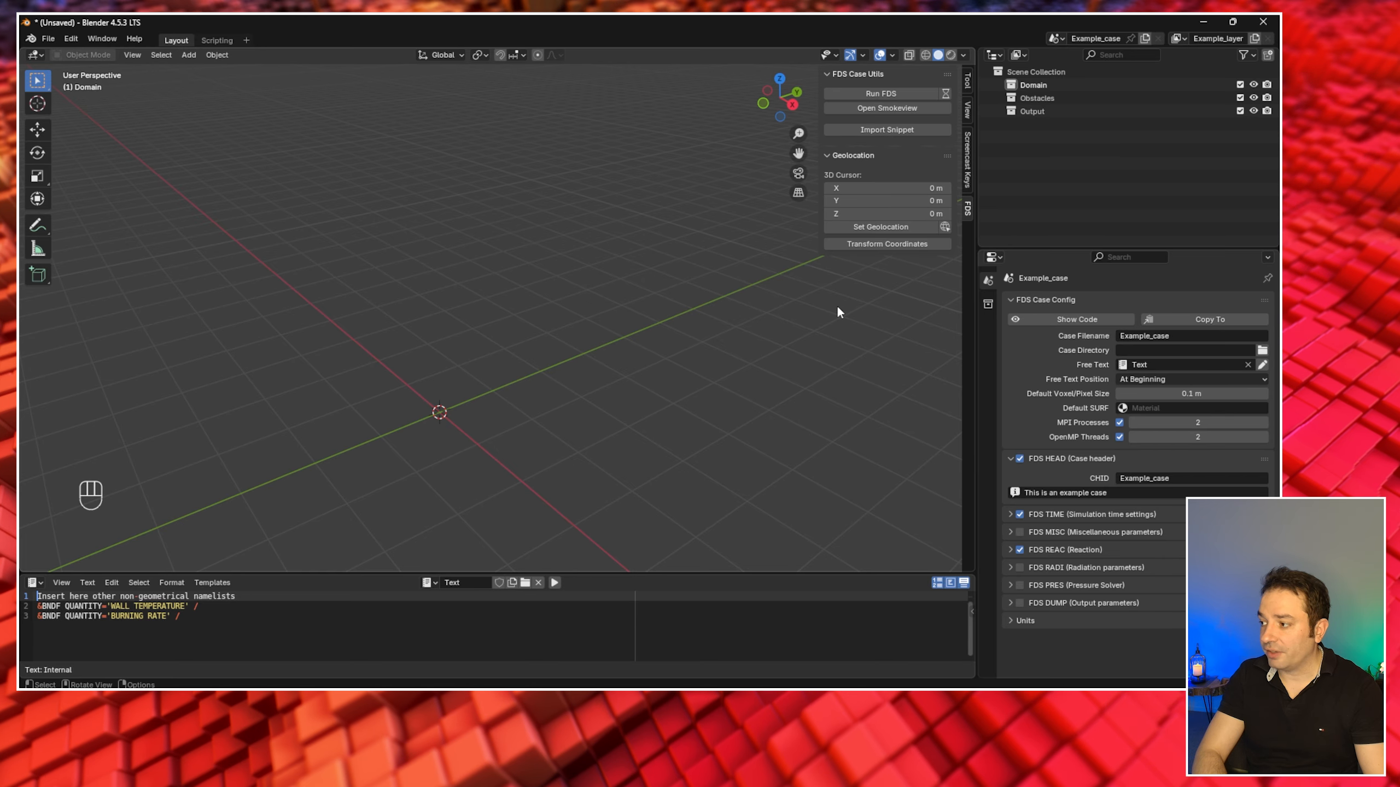
- Hide the 3D viewport's sidebar
key(n)
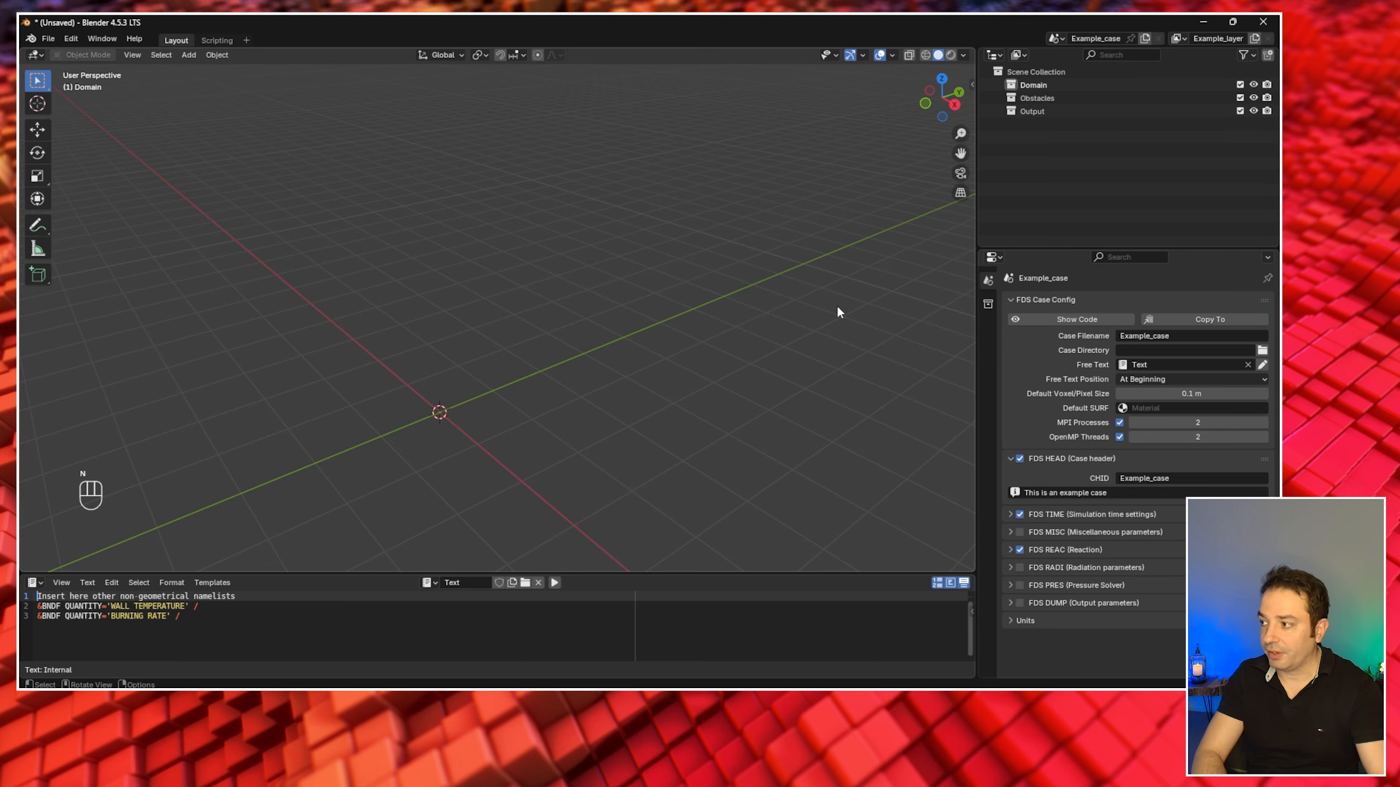
key(n)
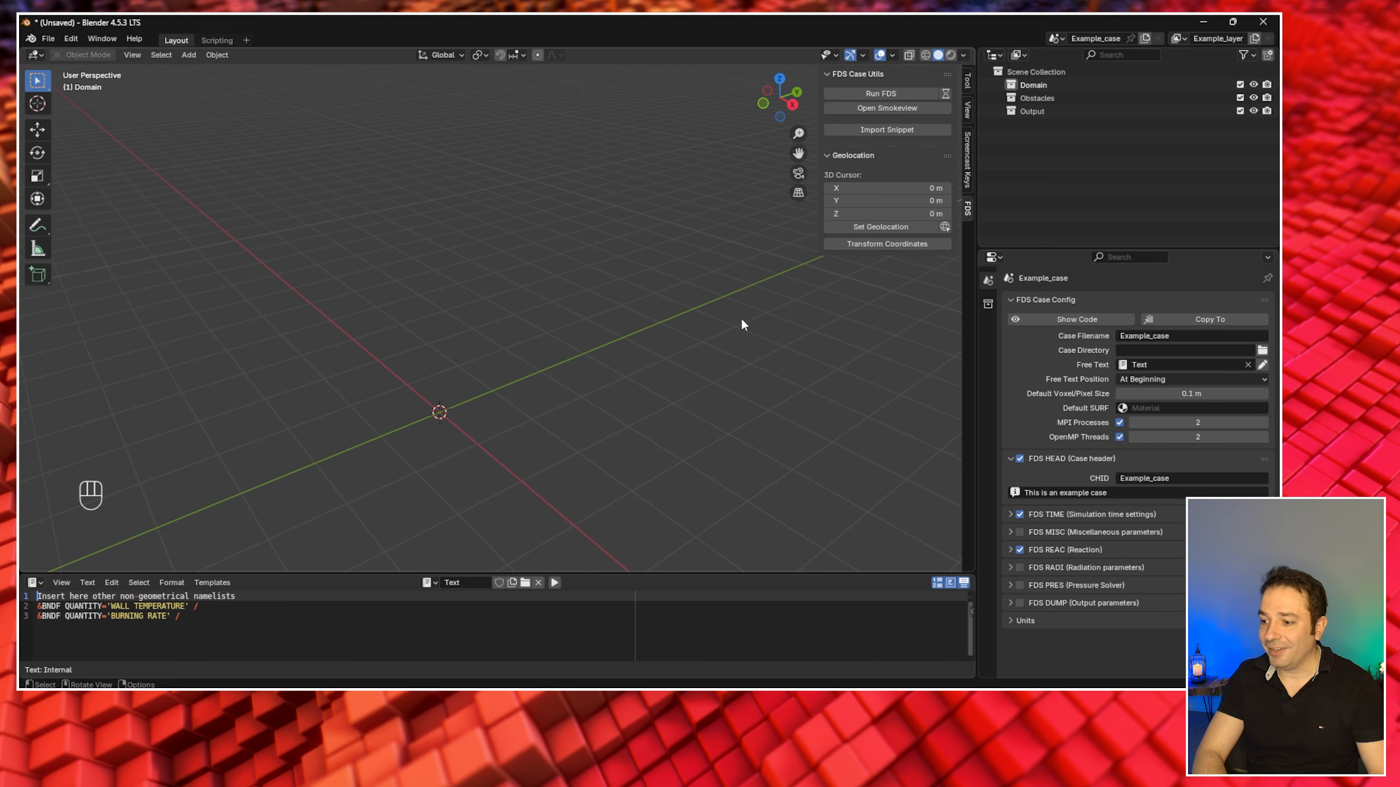
key(n)
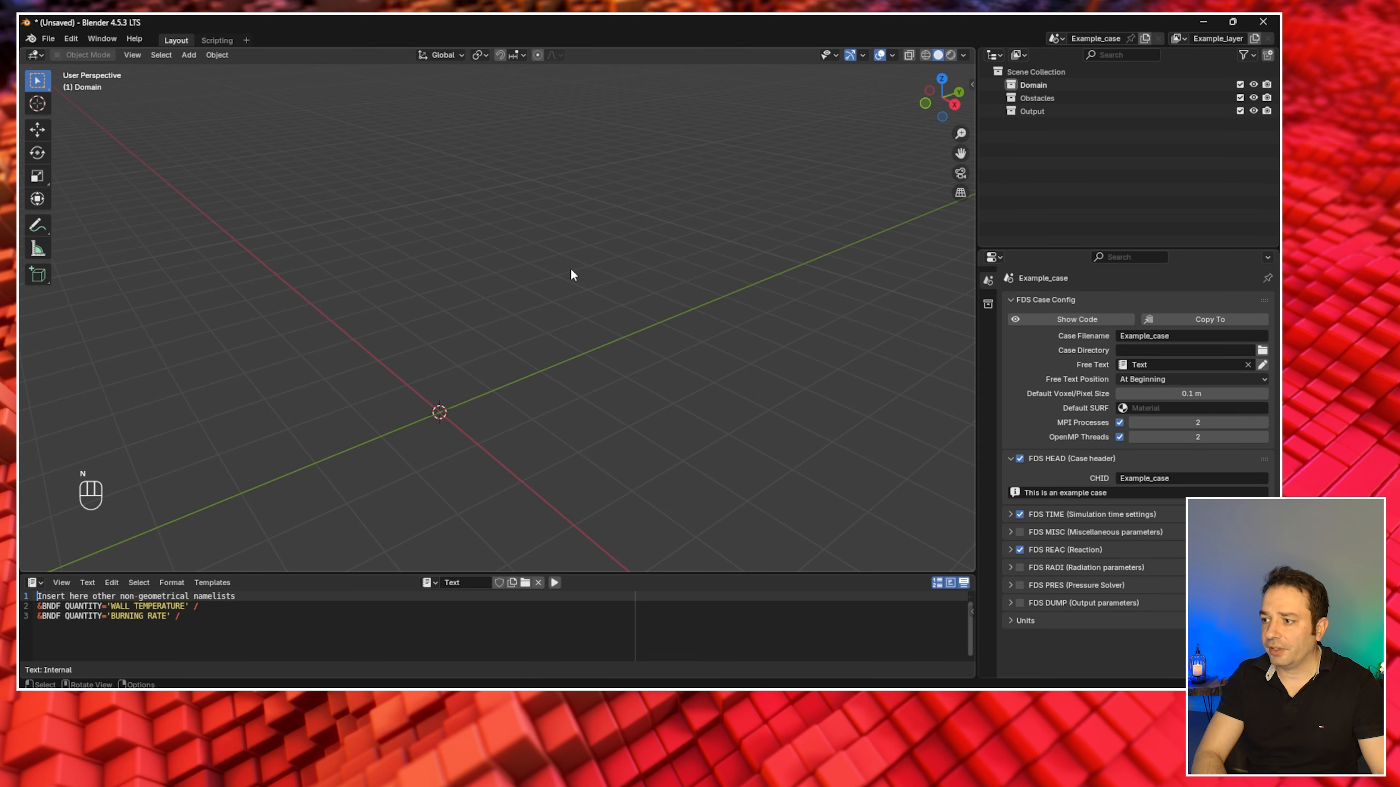
- Add a mesh cube at the world origin in the Domain collection and set its size to 1 m
middle_drag(513, 374, 513, 375)
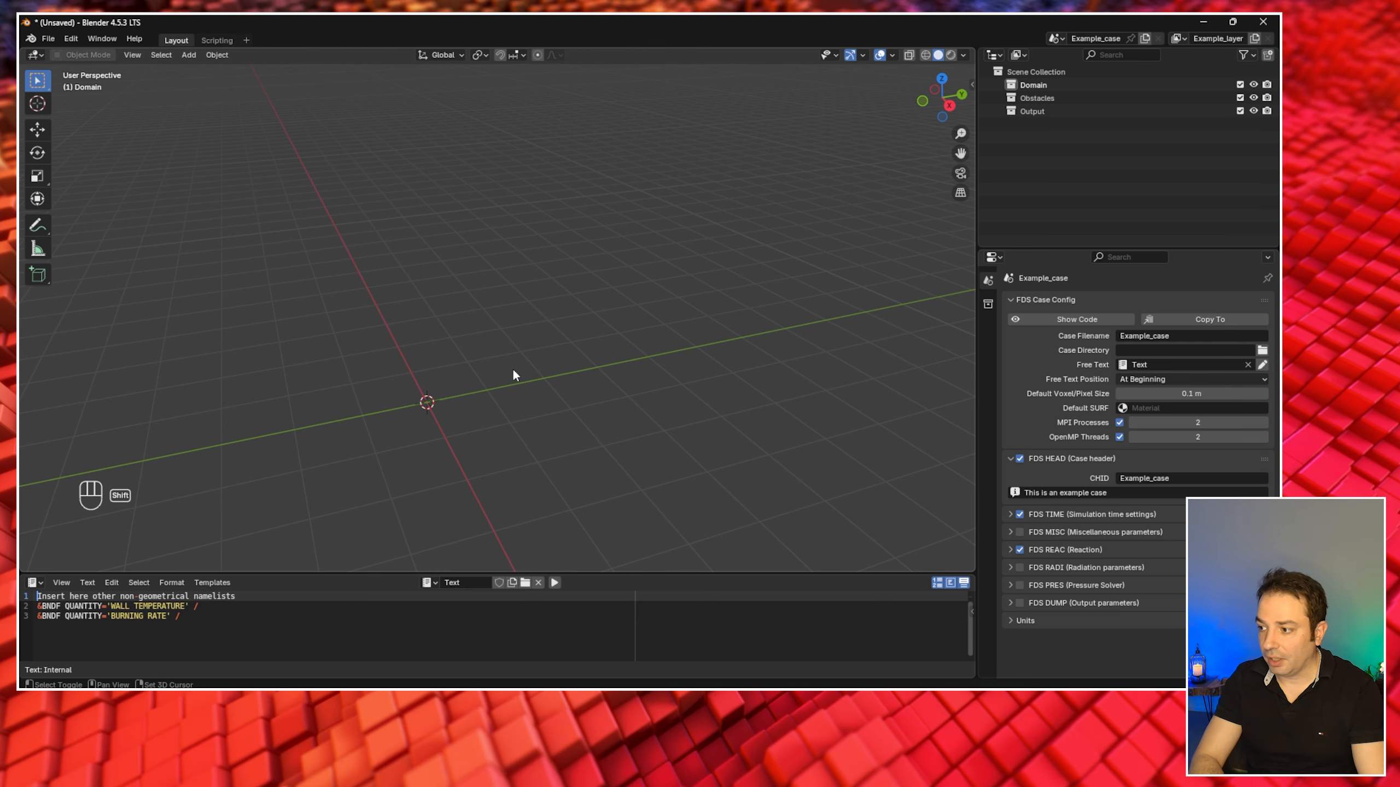
key(shift+a)
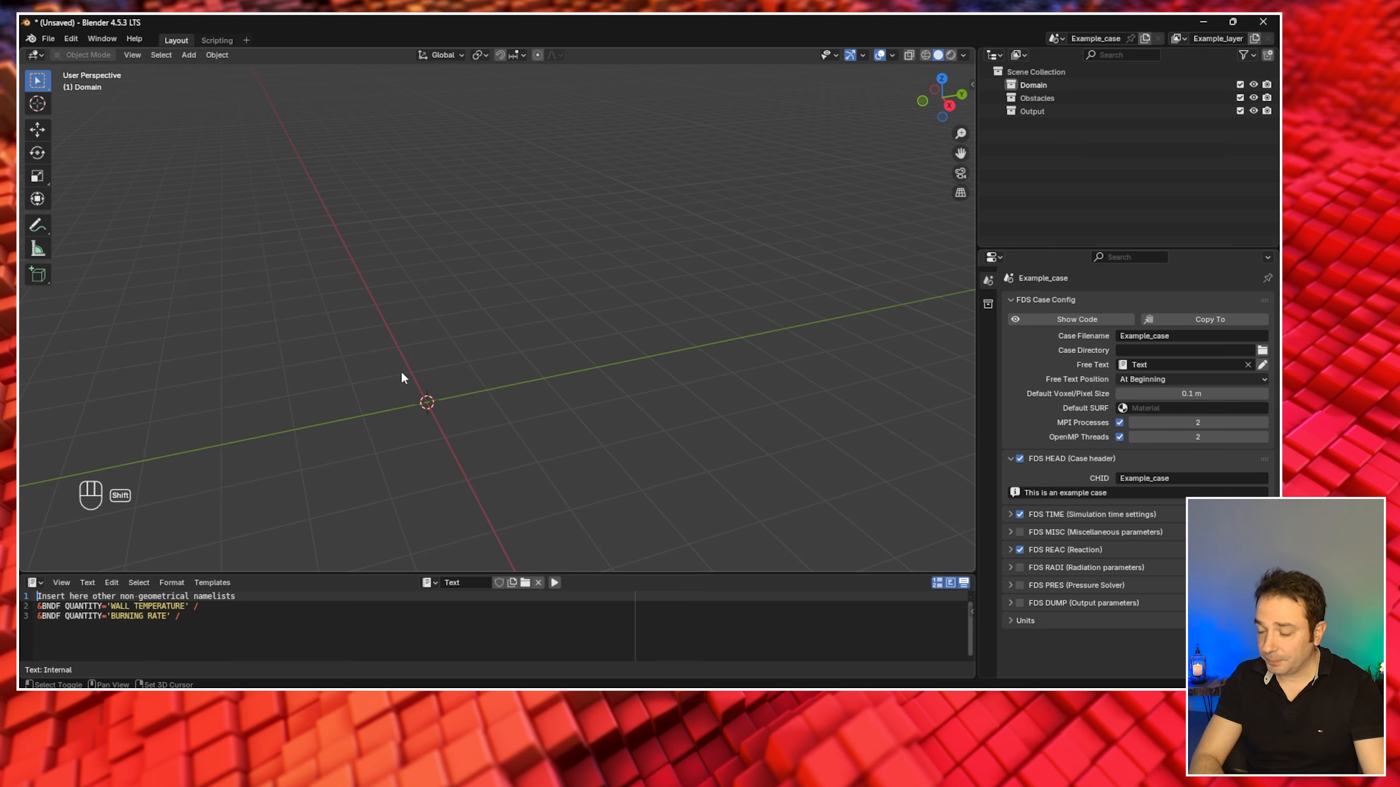
key(shift+a)
mouse_move(396, 389)
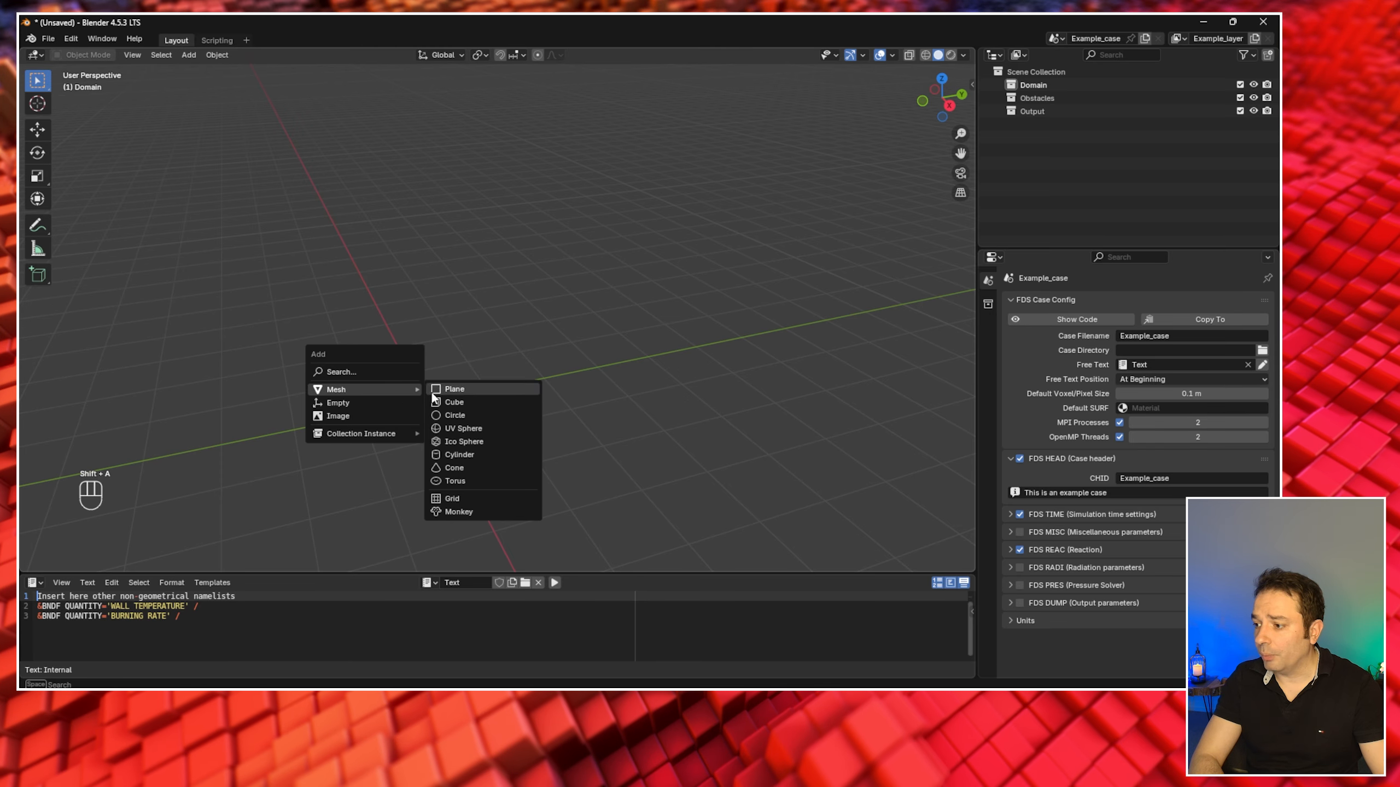
click(478, 401)
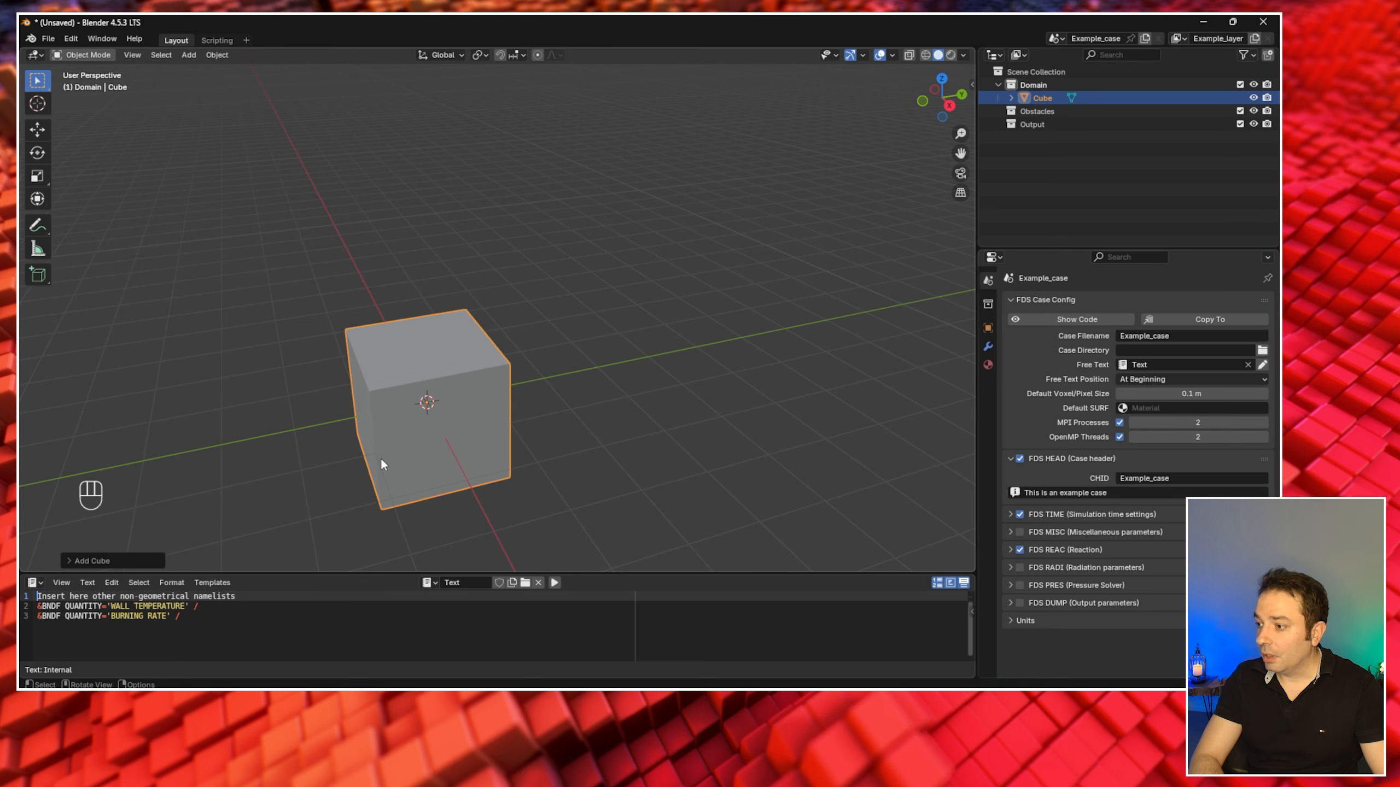
click(106, 561)
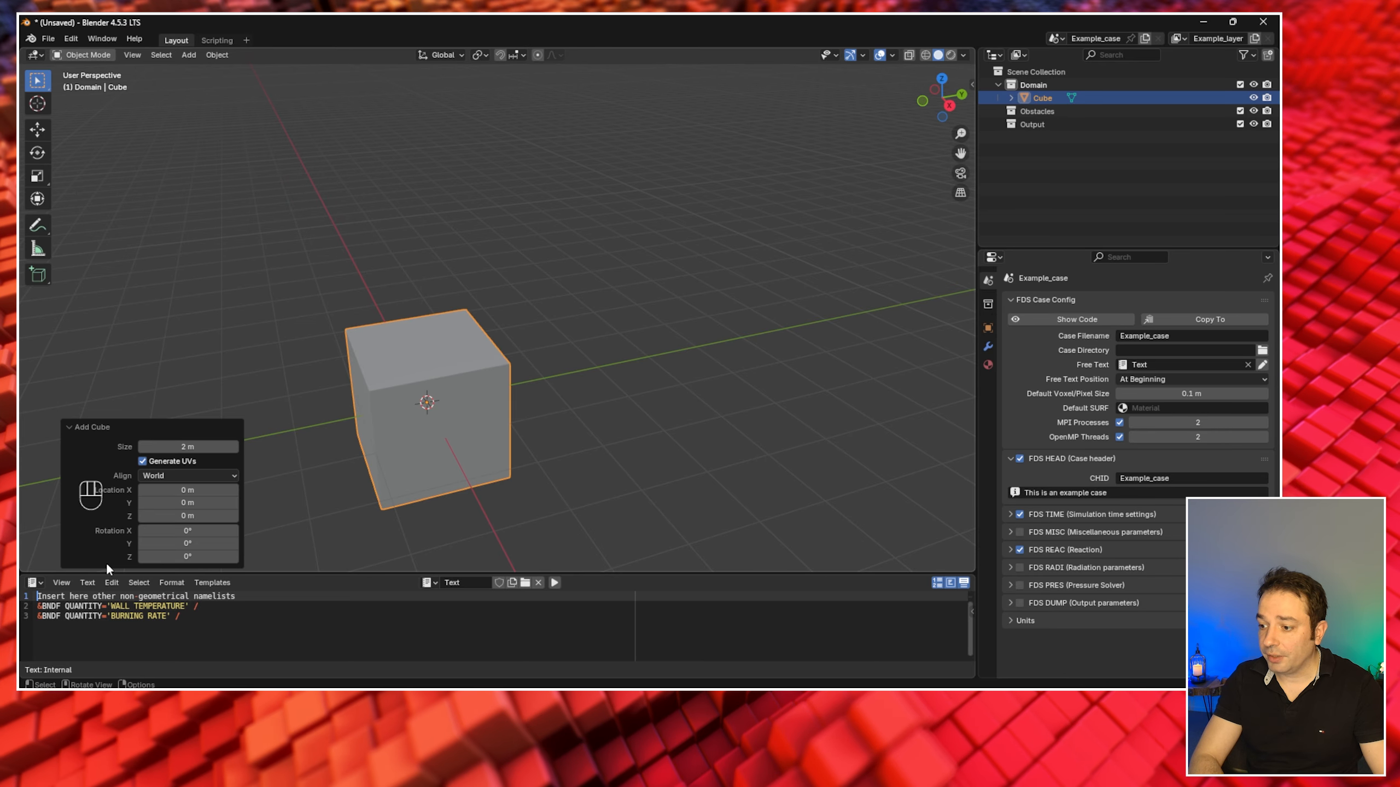
click(191, 447)
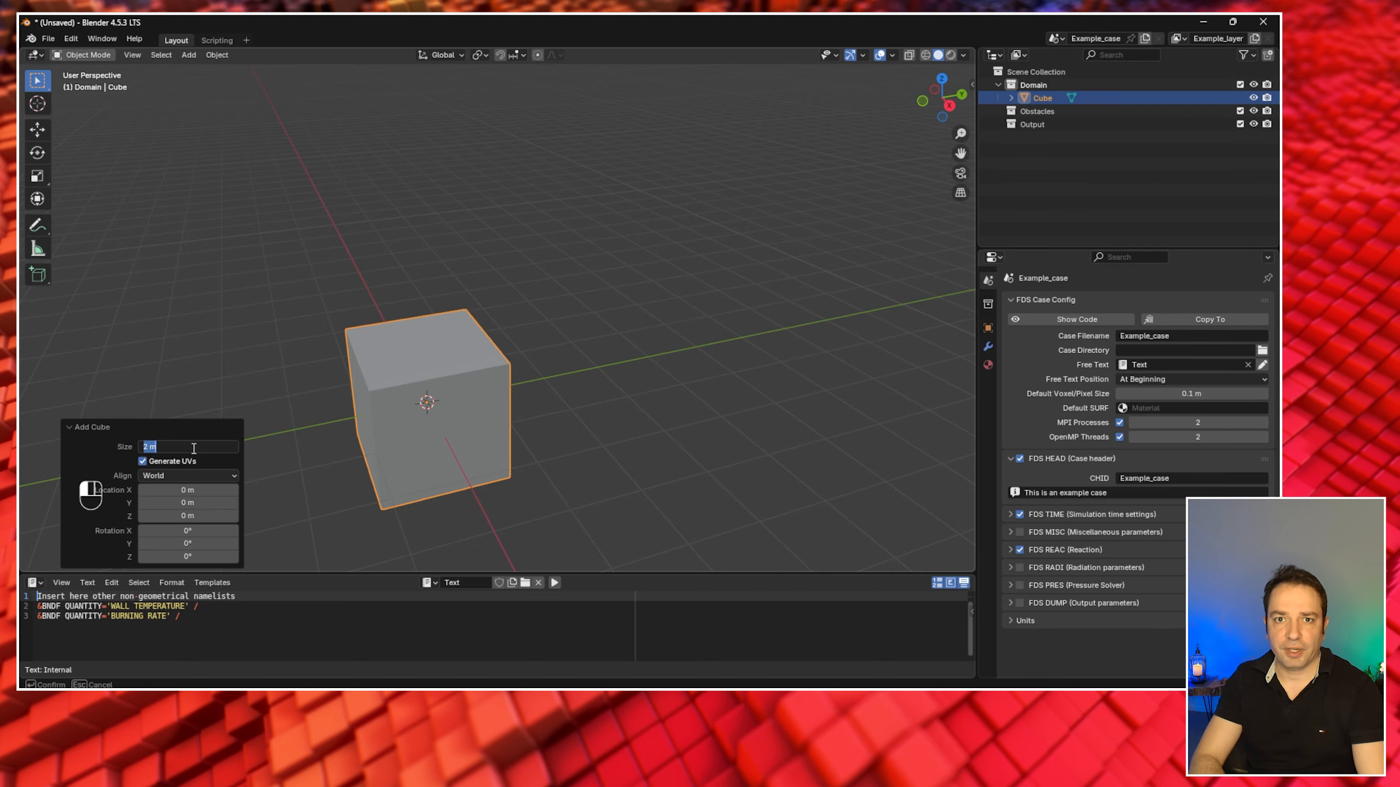
text(1)
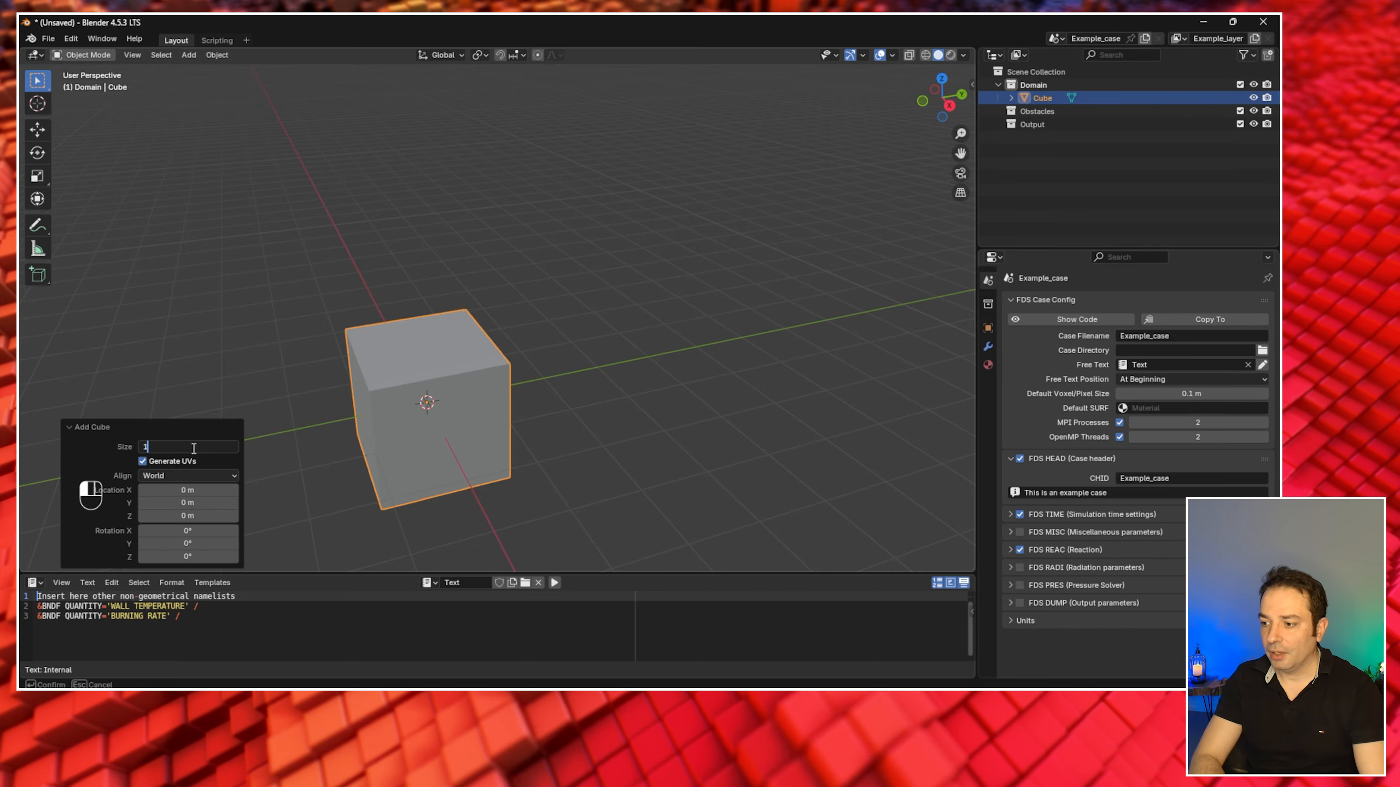
key(Return)
middle_drag(418, 483, 418, 456)
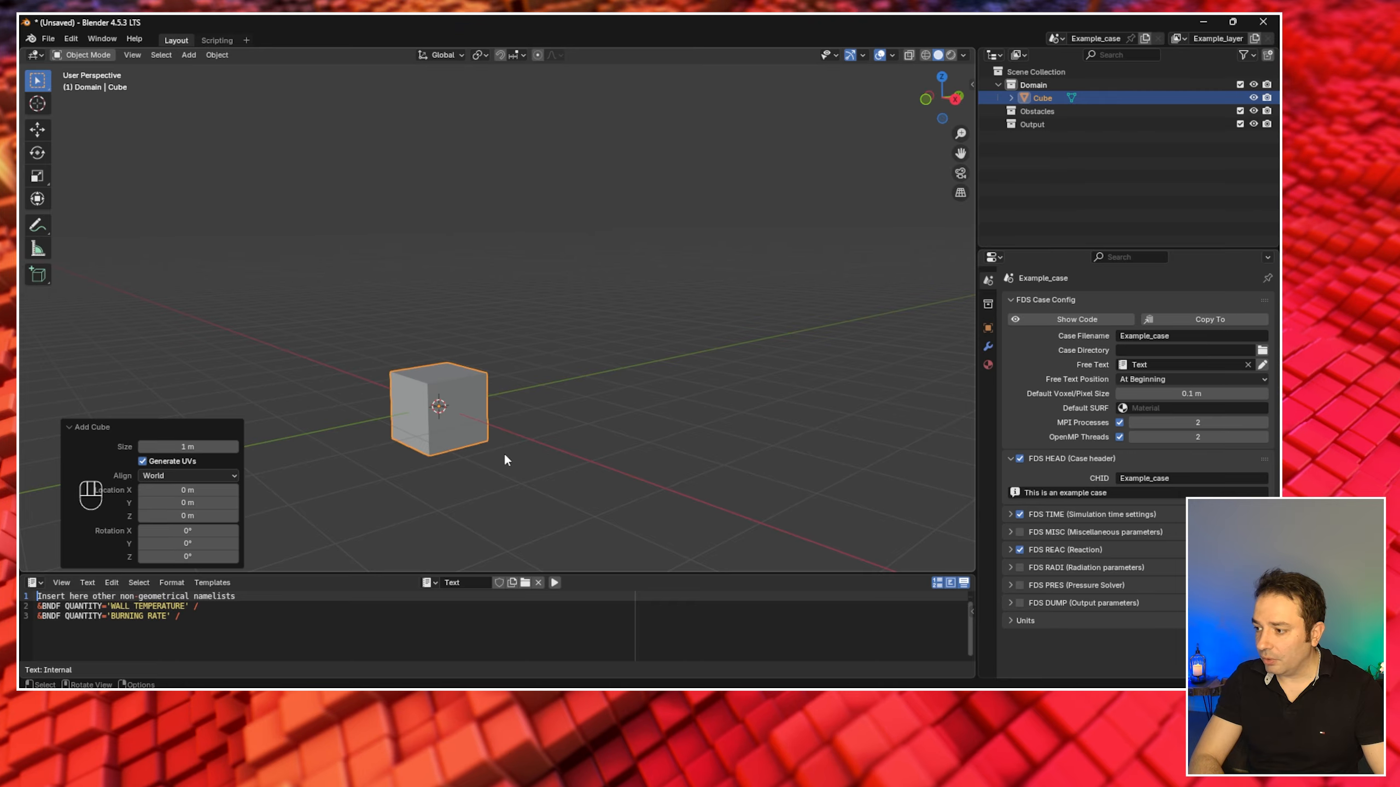
- Set the new cube's Z location to 0.5 m so its base sits on the ground plane
middle_drag(505, 458, 506, 457)
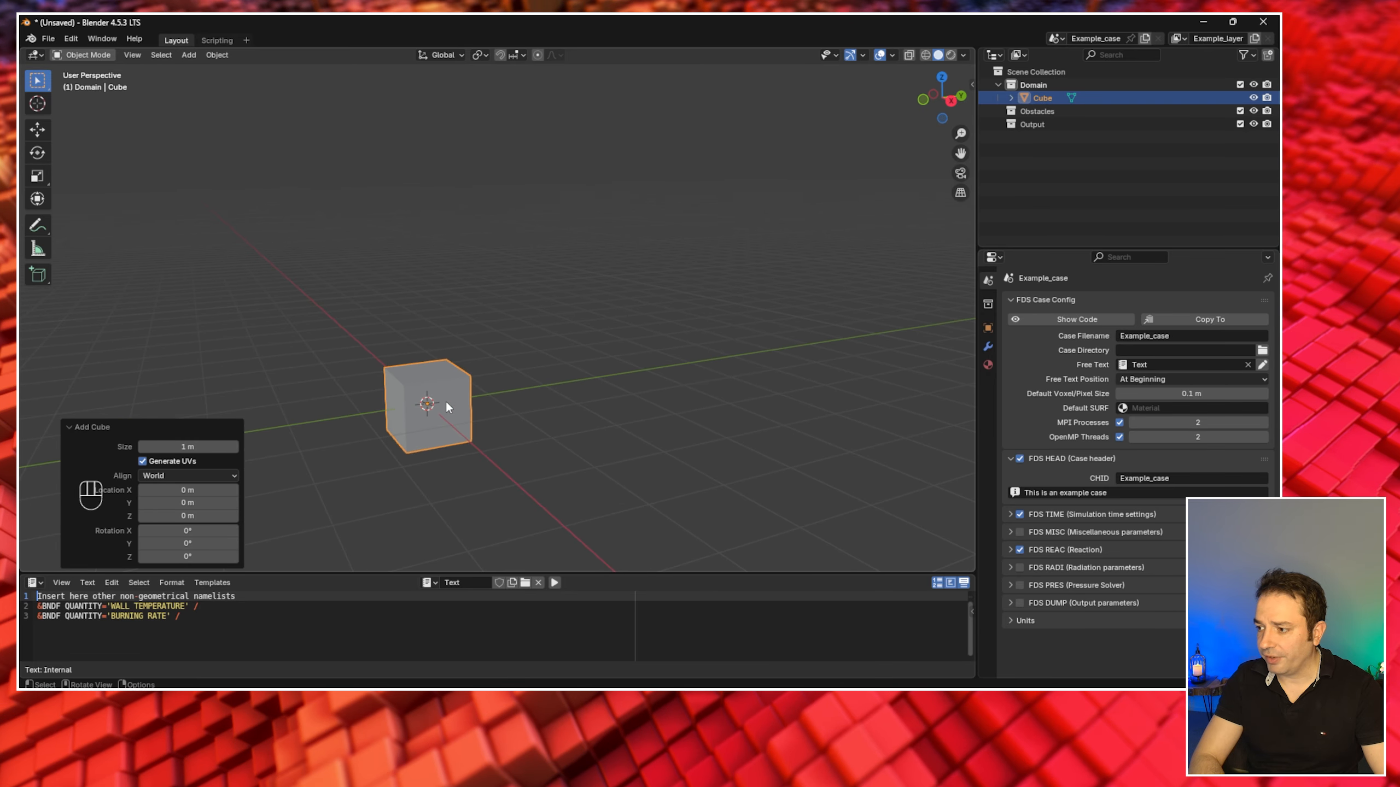
middle_drag(398, 438, 416, 433)
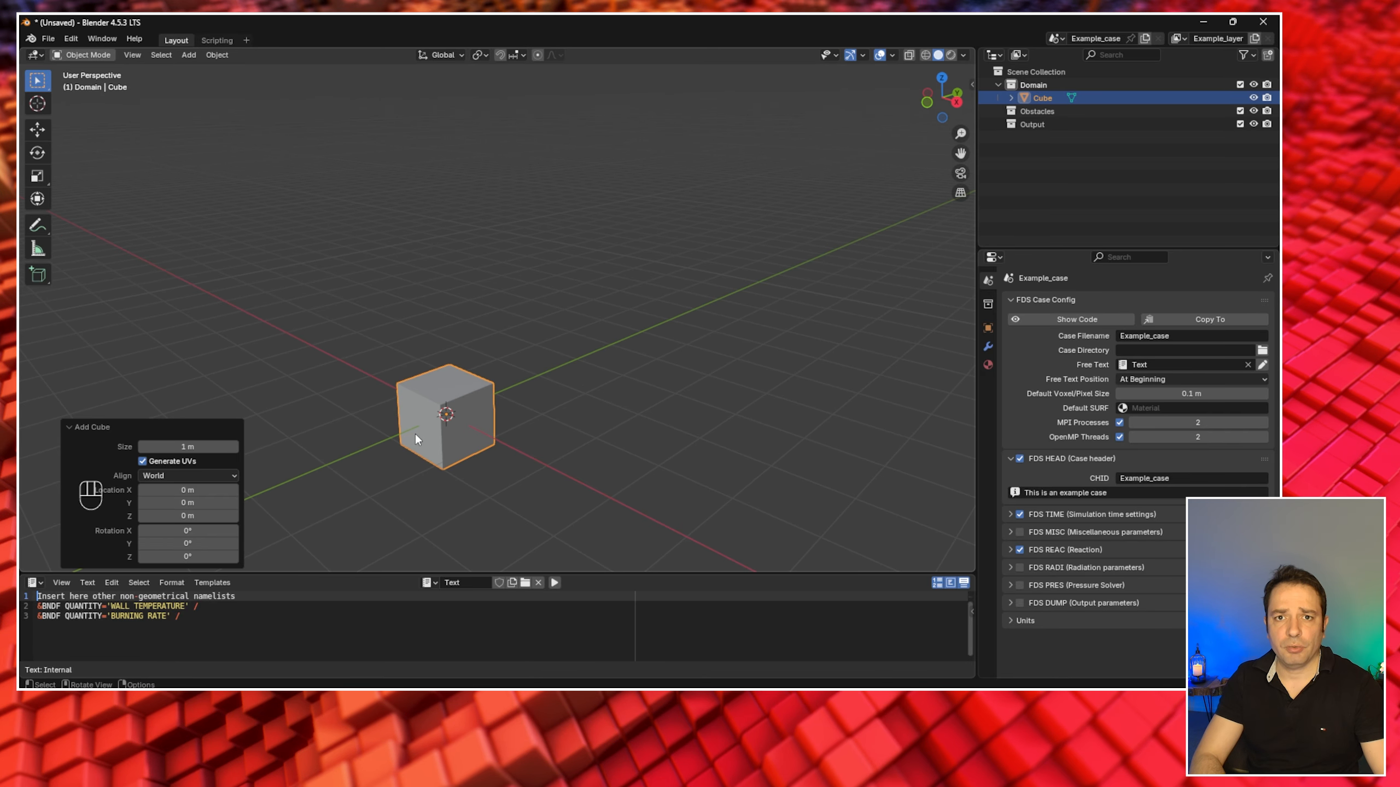
middle_drag(435, 465, 436, 466)
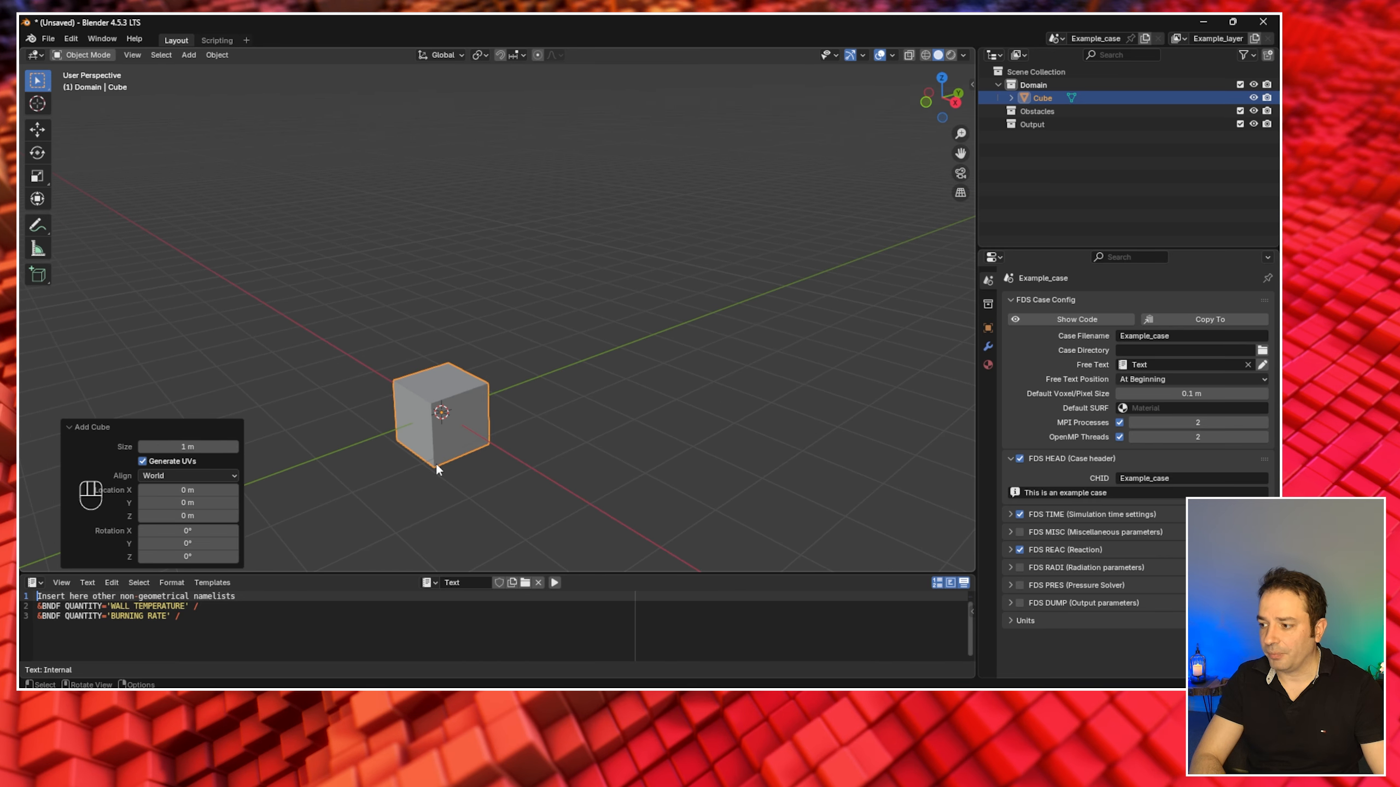
click(184, 502)
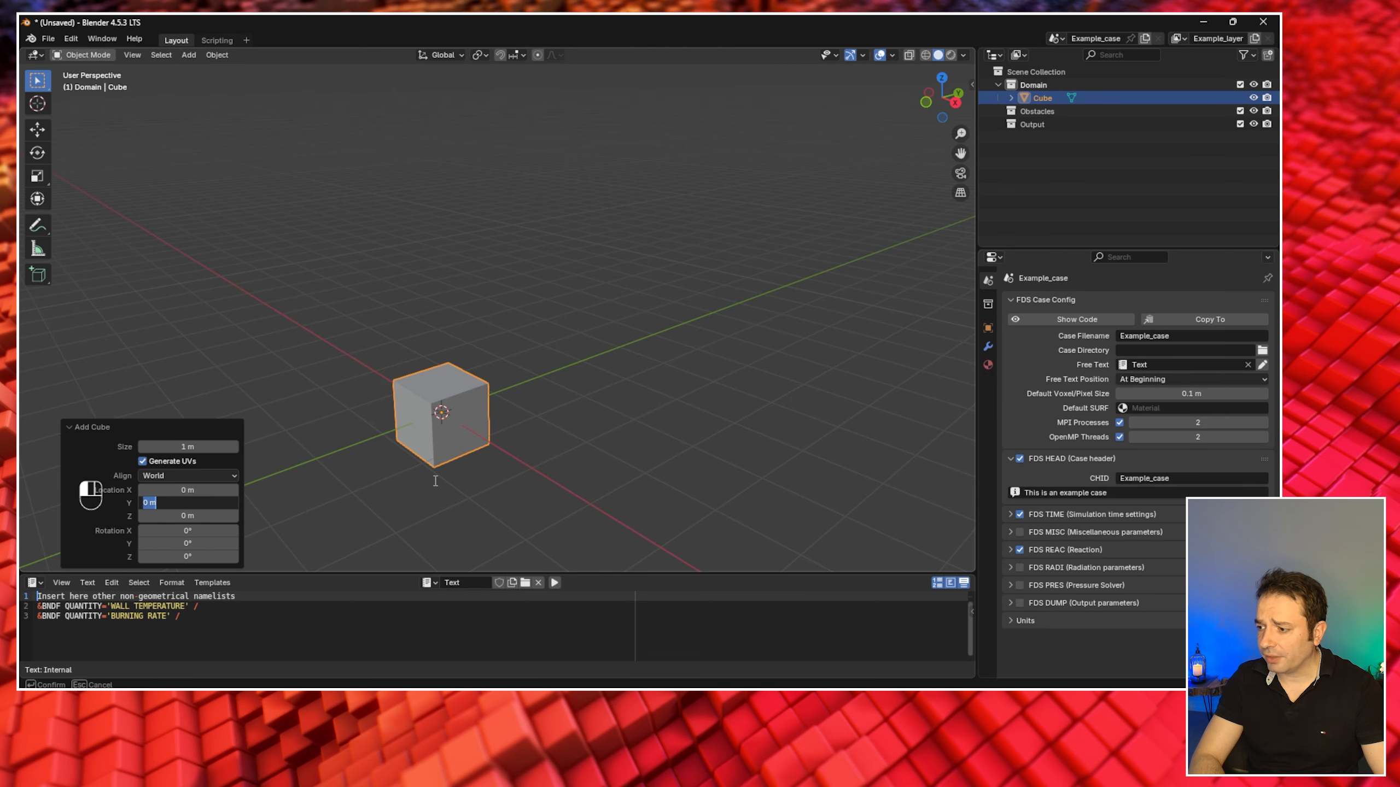
click(463, 483)
middle_drag(463, 484, 485, 417)
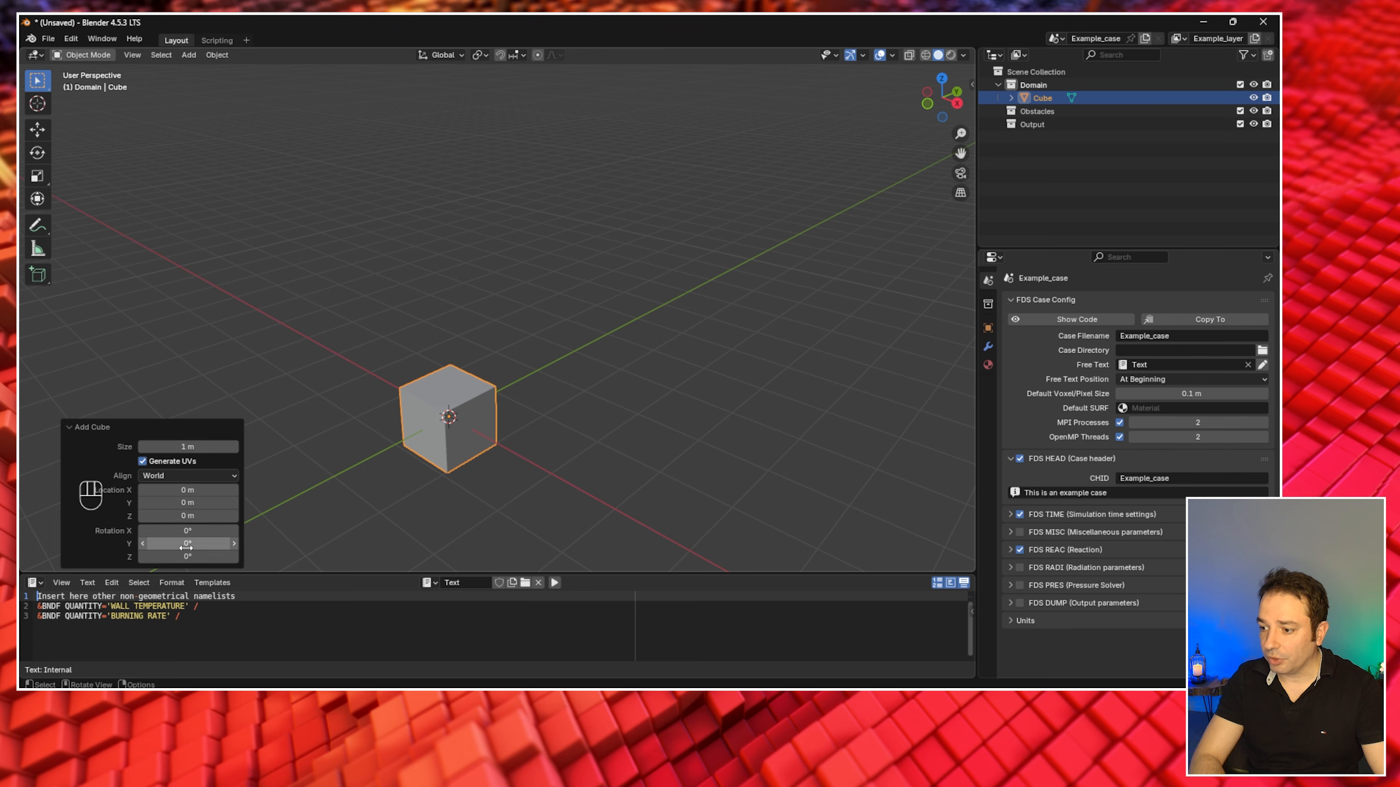
drag(179, 503, 179, 503)
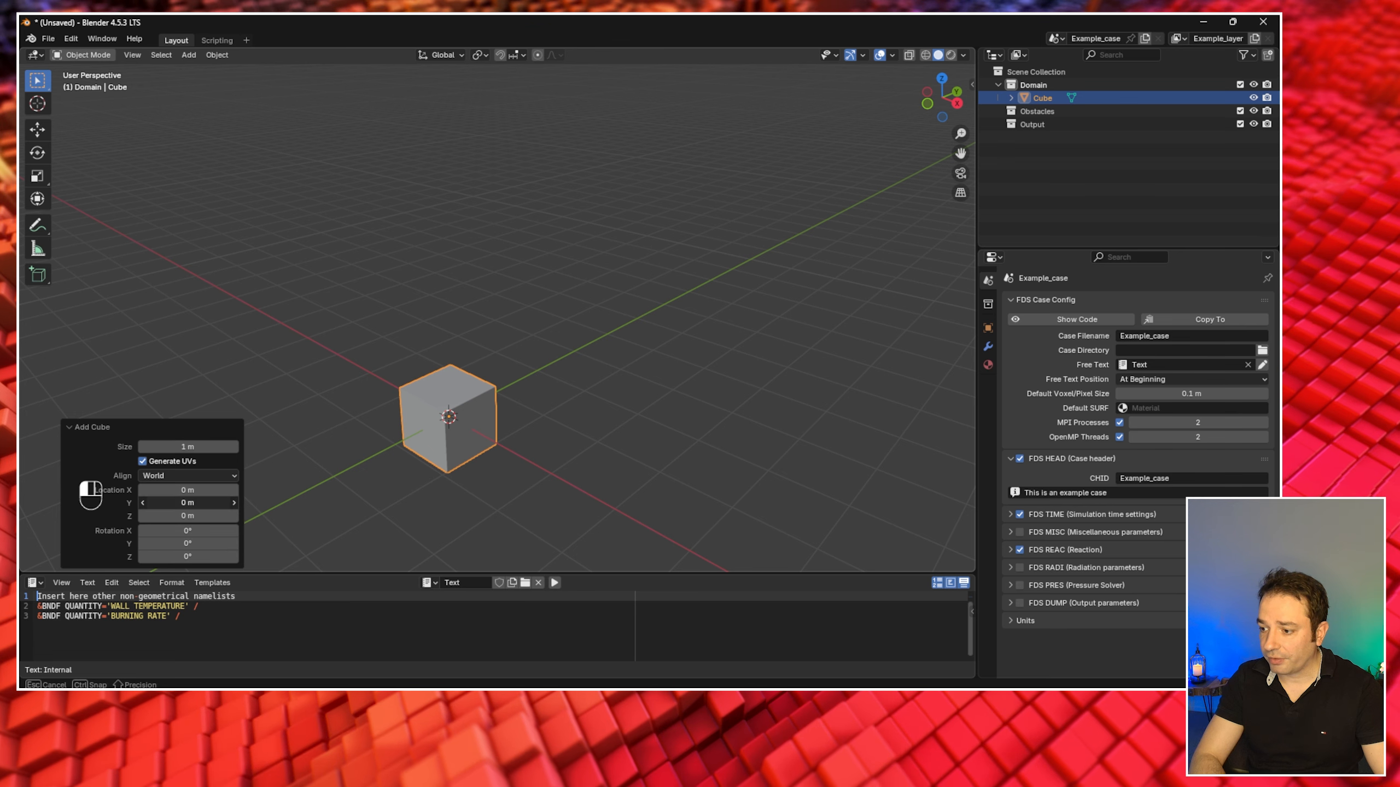
click(185, 516)
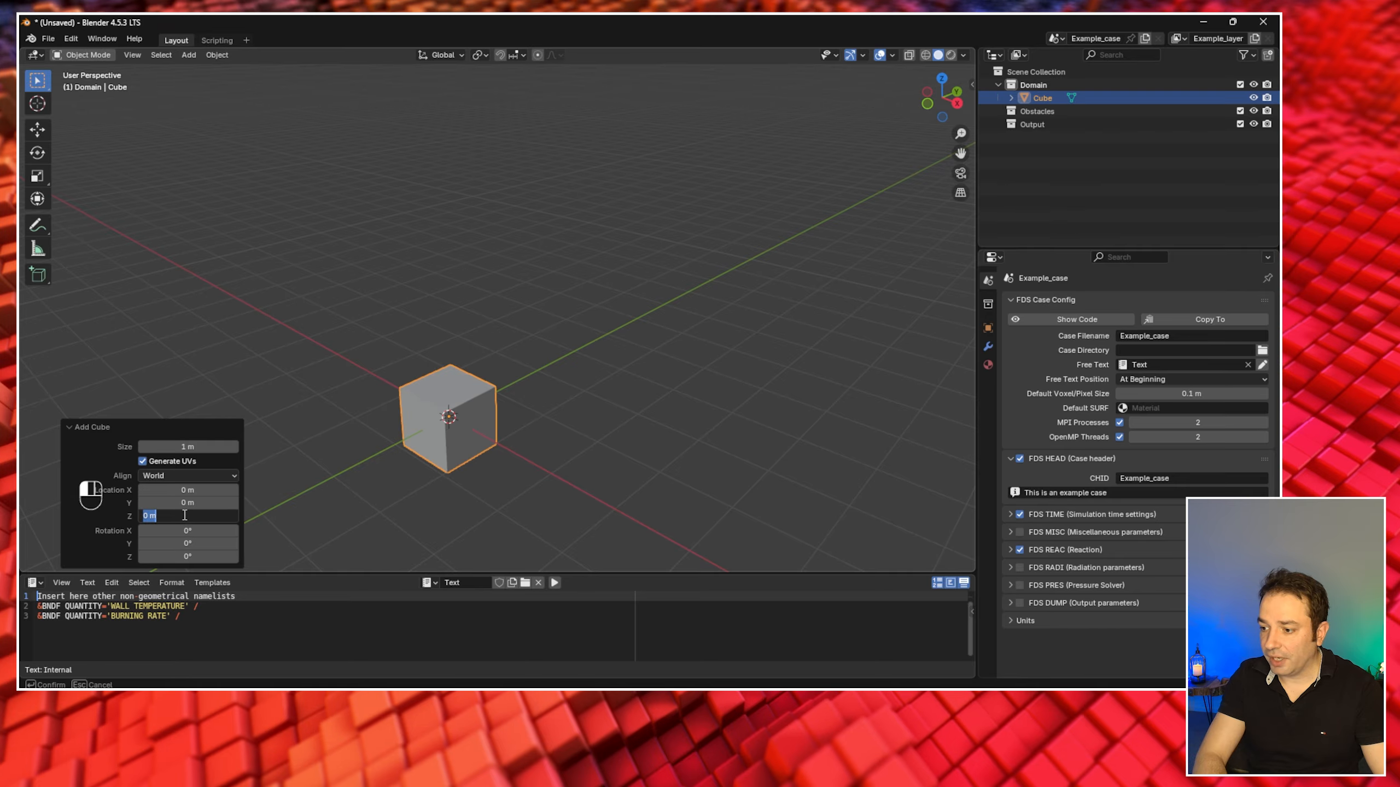
text(0)
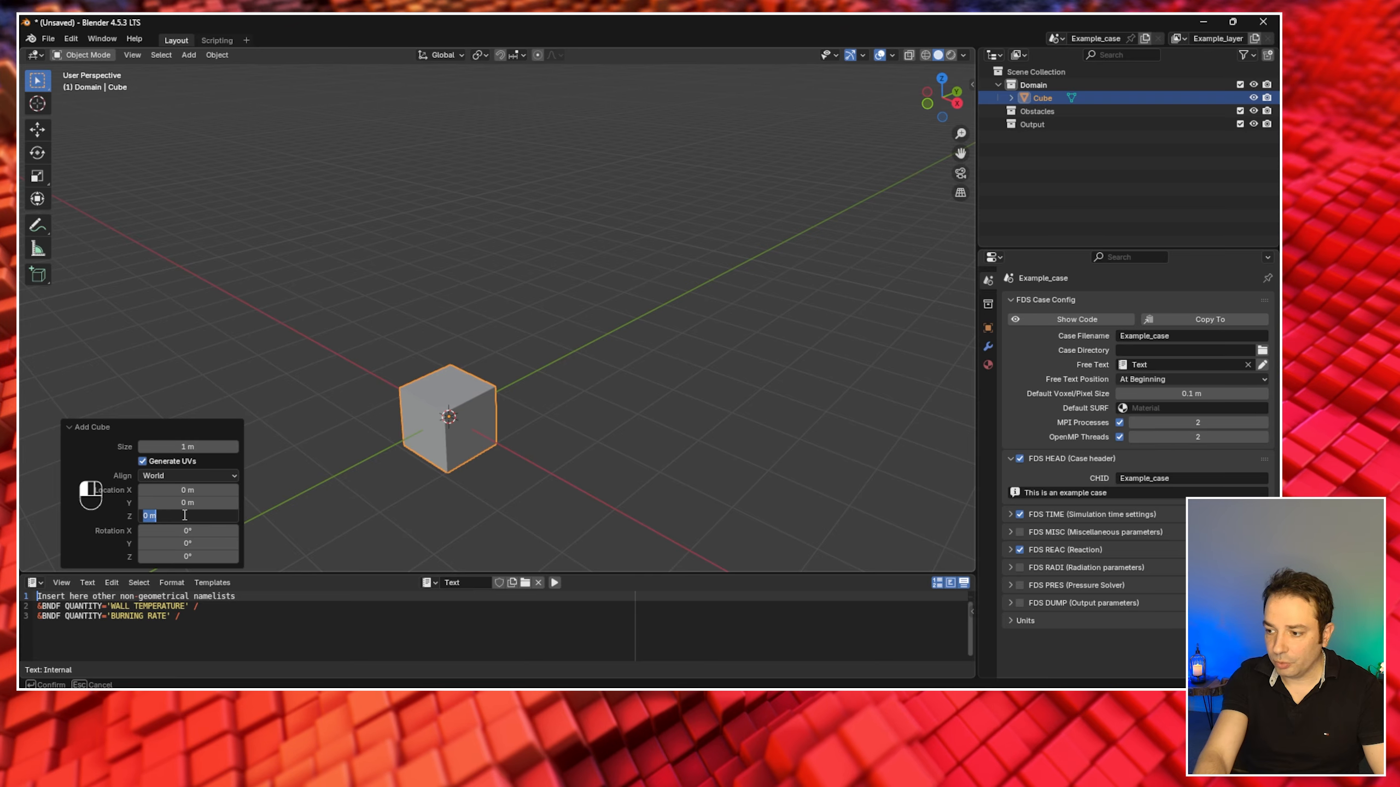
text(.5)
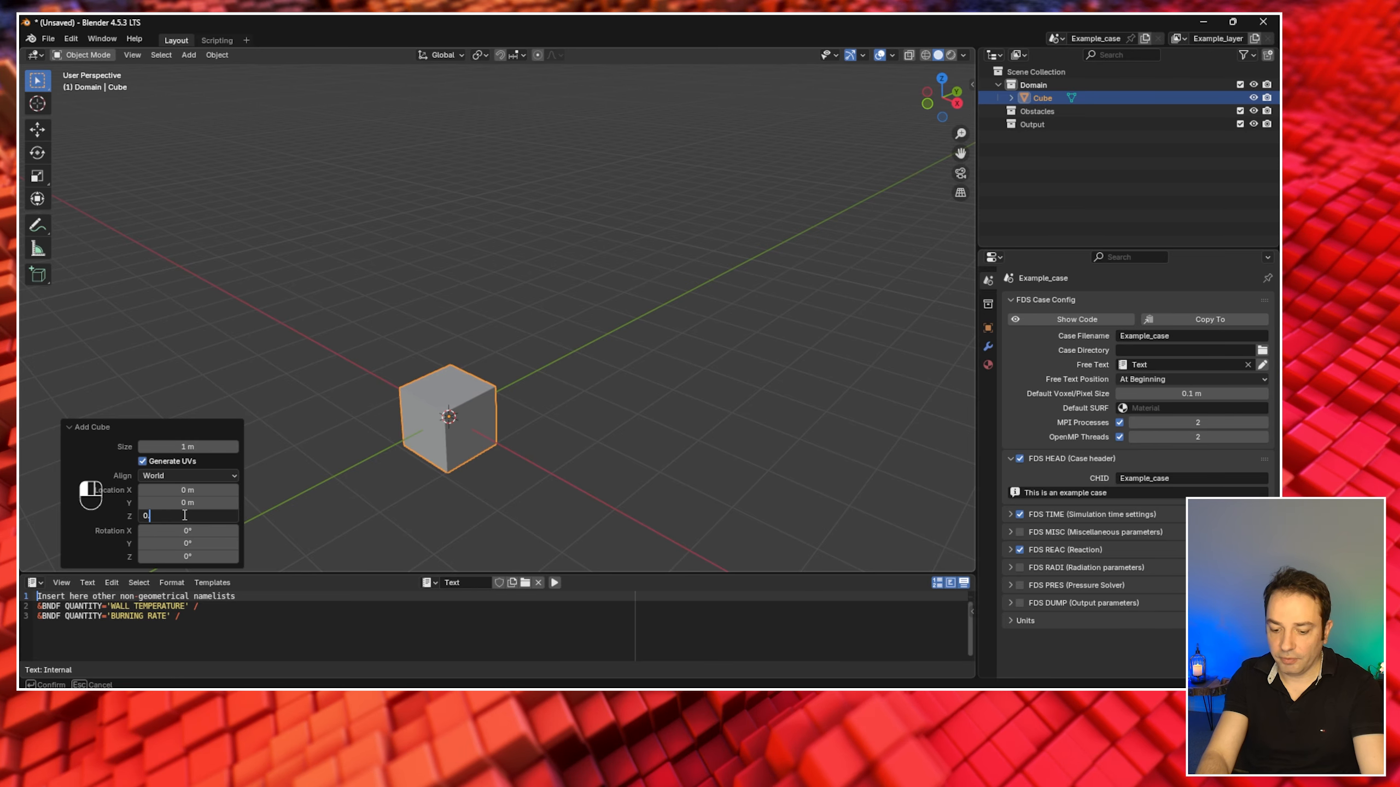
key(Return)
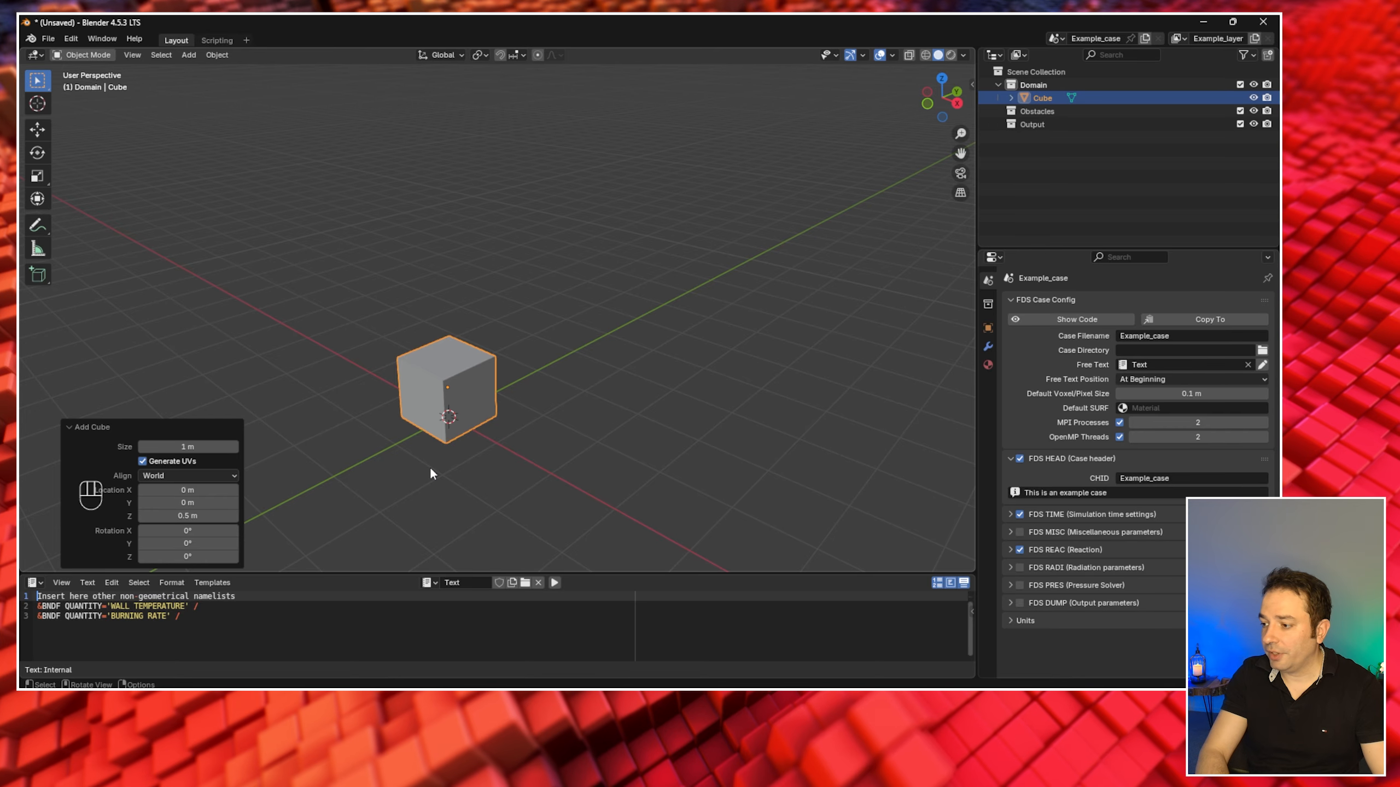
middle_drag(428, 465, 486, 396)
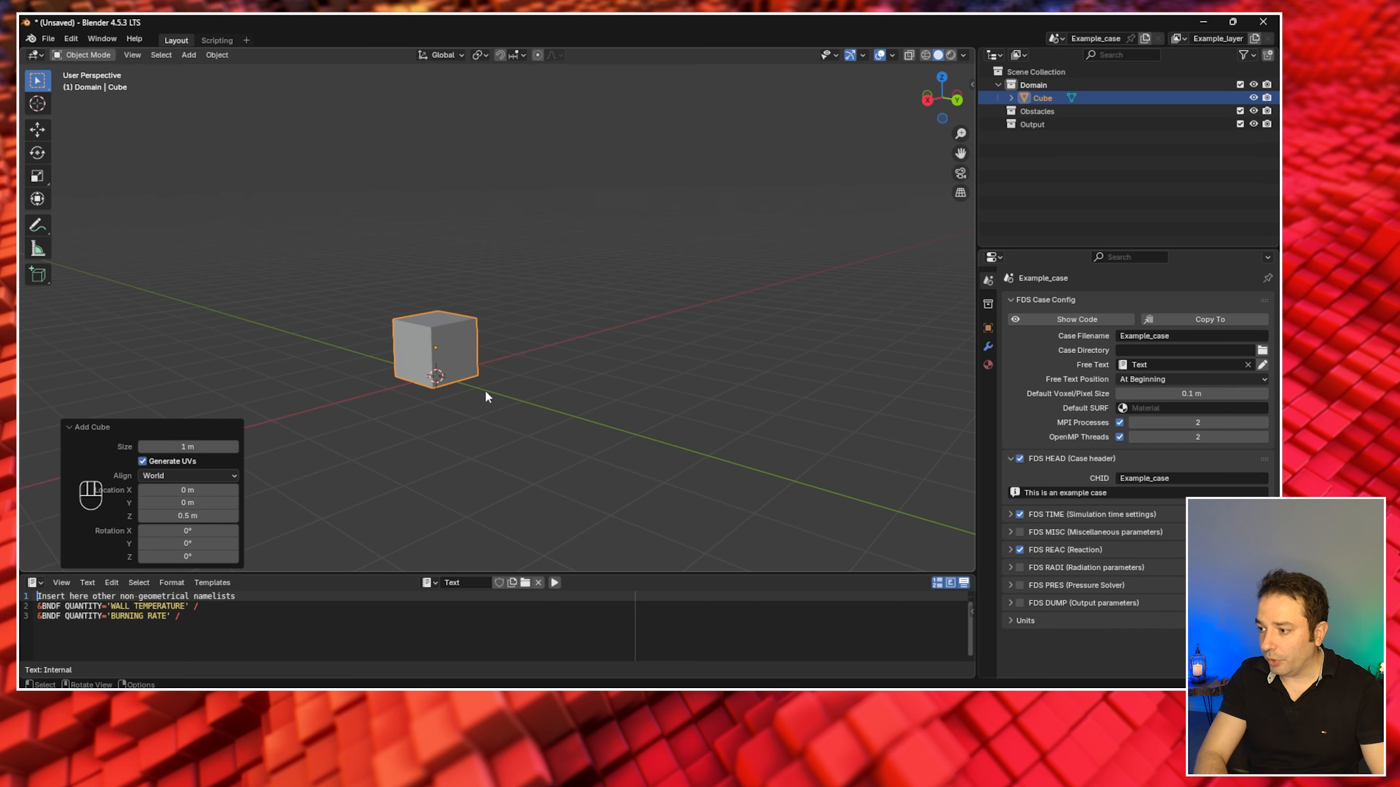
middle_drag(434, 350, 433, 357)
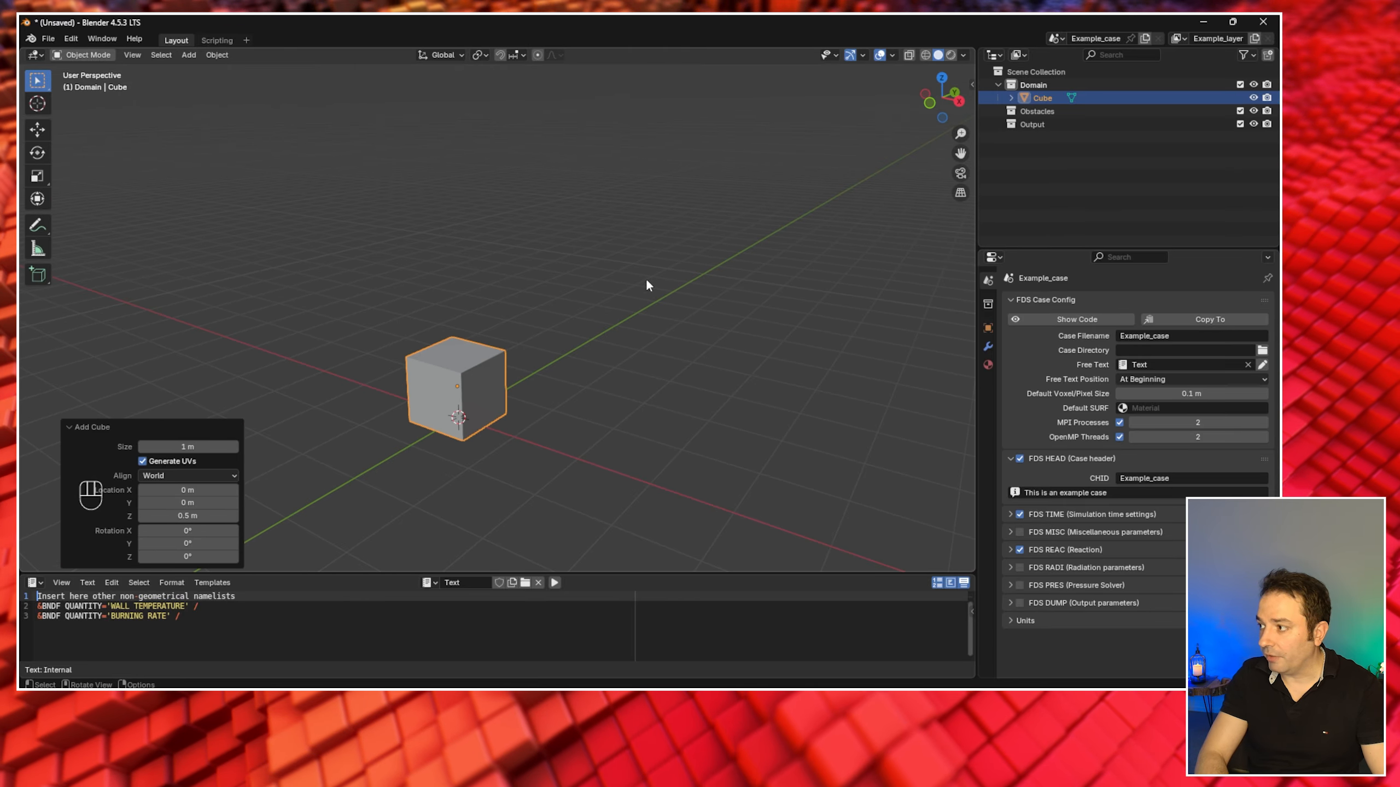
- Show the 3D viewport's sidebar with the cube's Item transform properties
key(n)
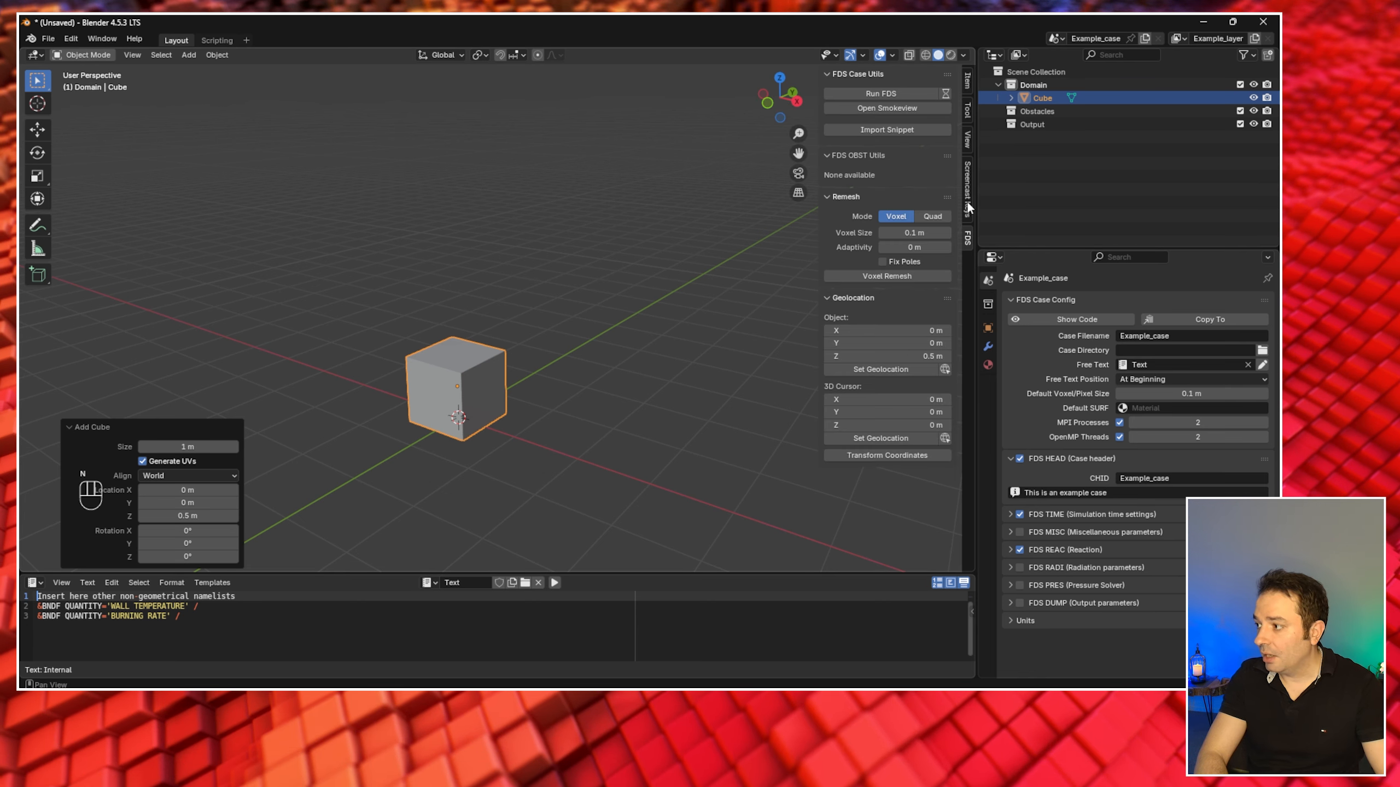
scroll(968, 206, up, 4)
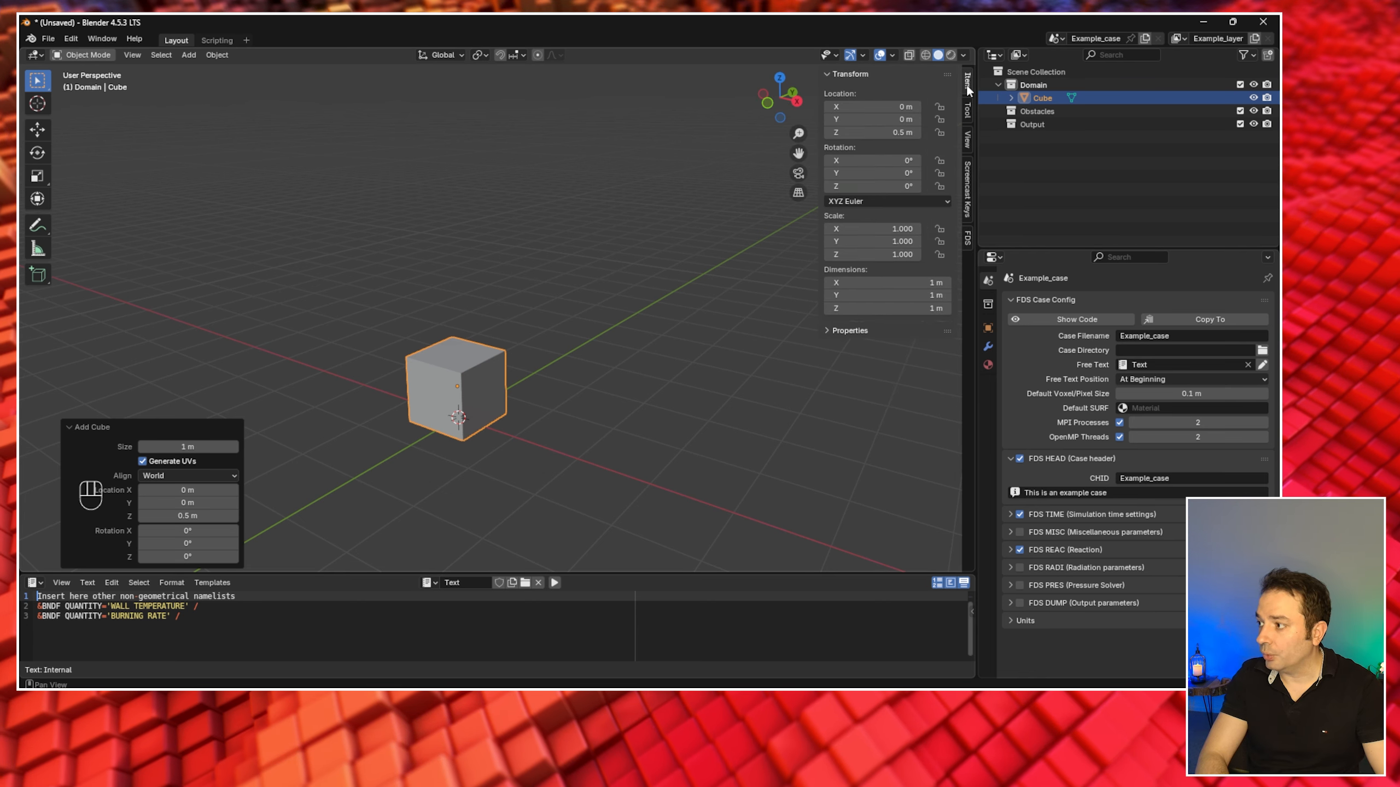
- Stretch the cube about its centre by scaling it to 1.3 in Y and 3.29 in Z
drag(887, 241, 921, 241)
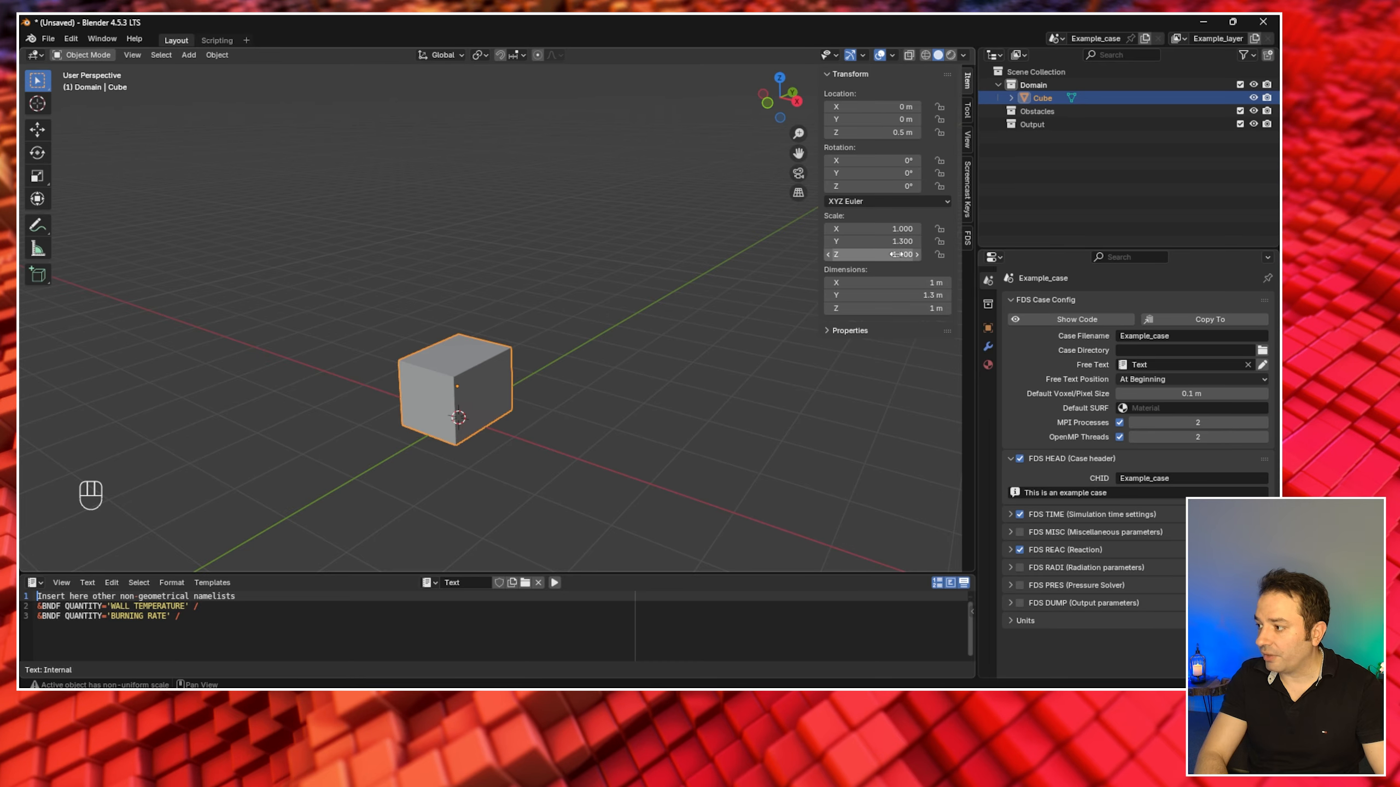
drag(896, 254, 987, 255)
middle_drag(473, 494, 472, 524)
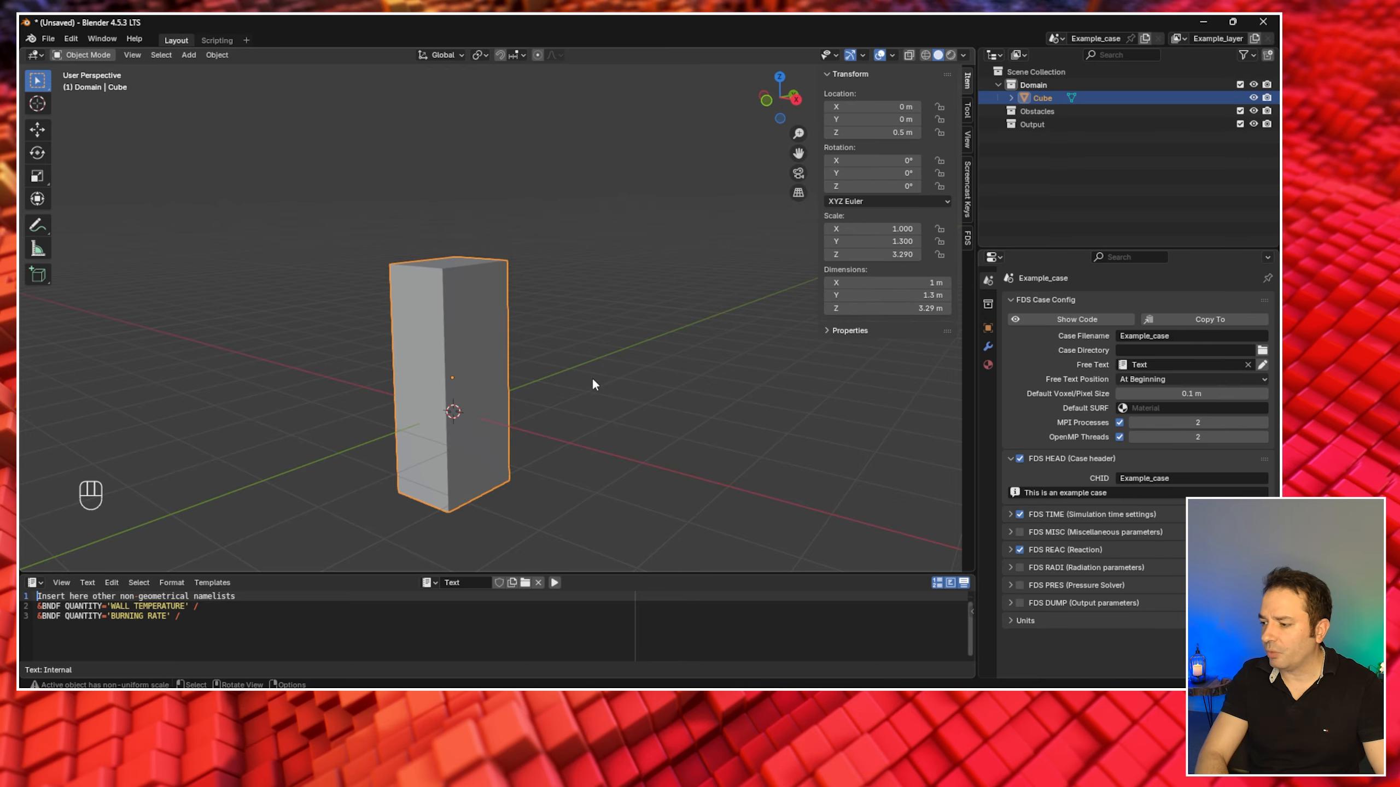
- Reset the cube's Z and Y scale to 1
click(876, 255)
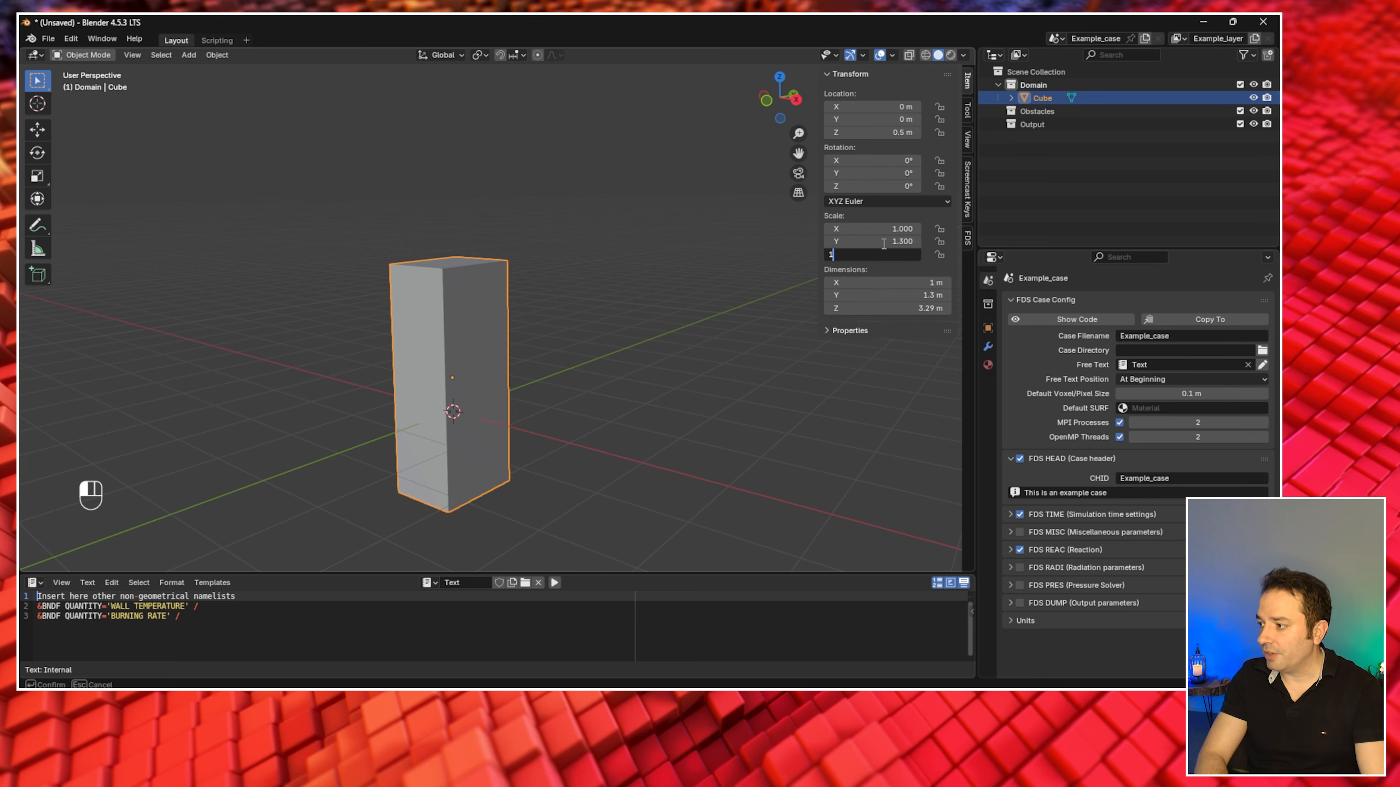
key(Return)
click(882, 242)
text(1)
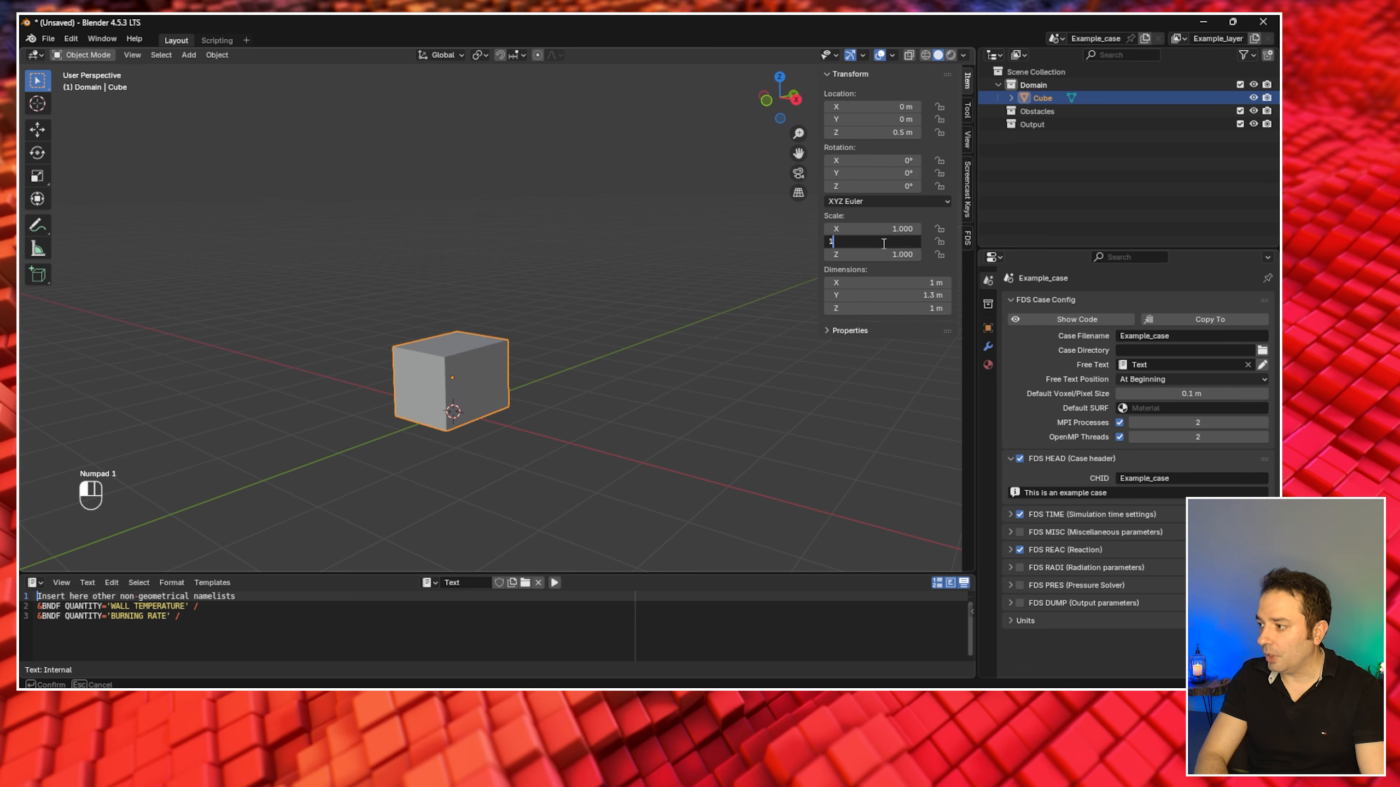
key(Return)
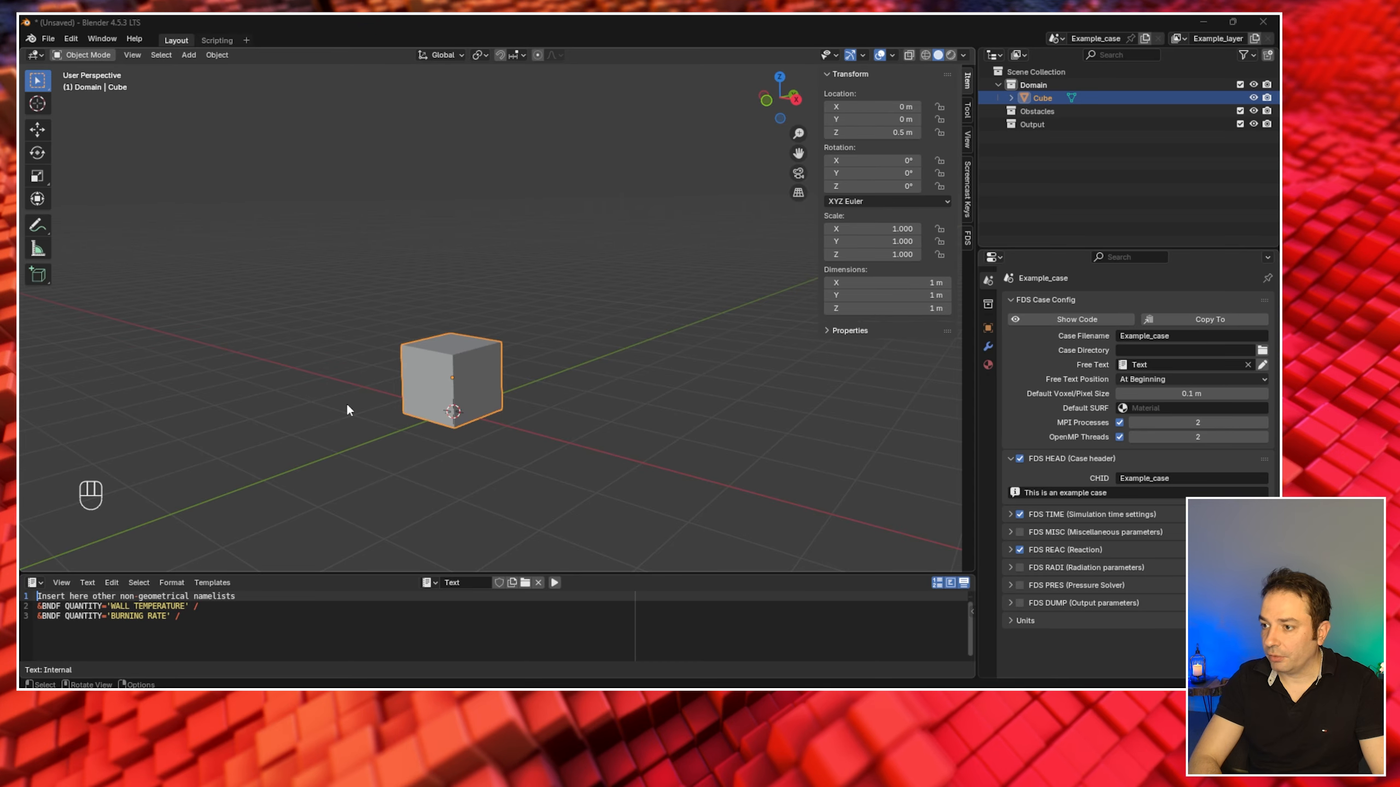
- Place the 3D cursor at free spots in the viewport away from the cube, and return to the selection tool
click(38, 104)
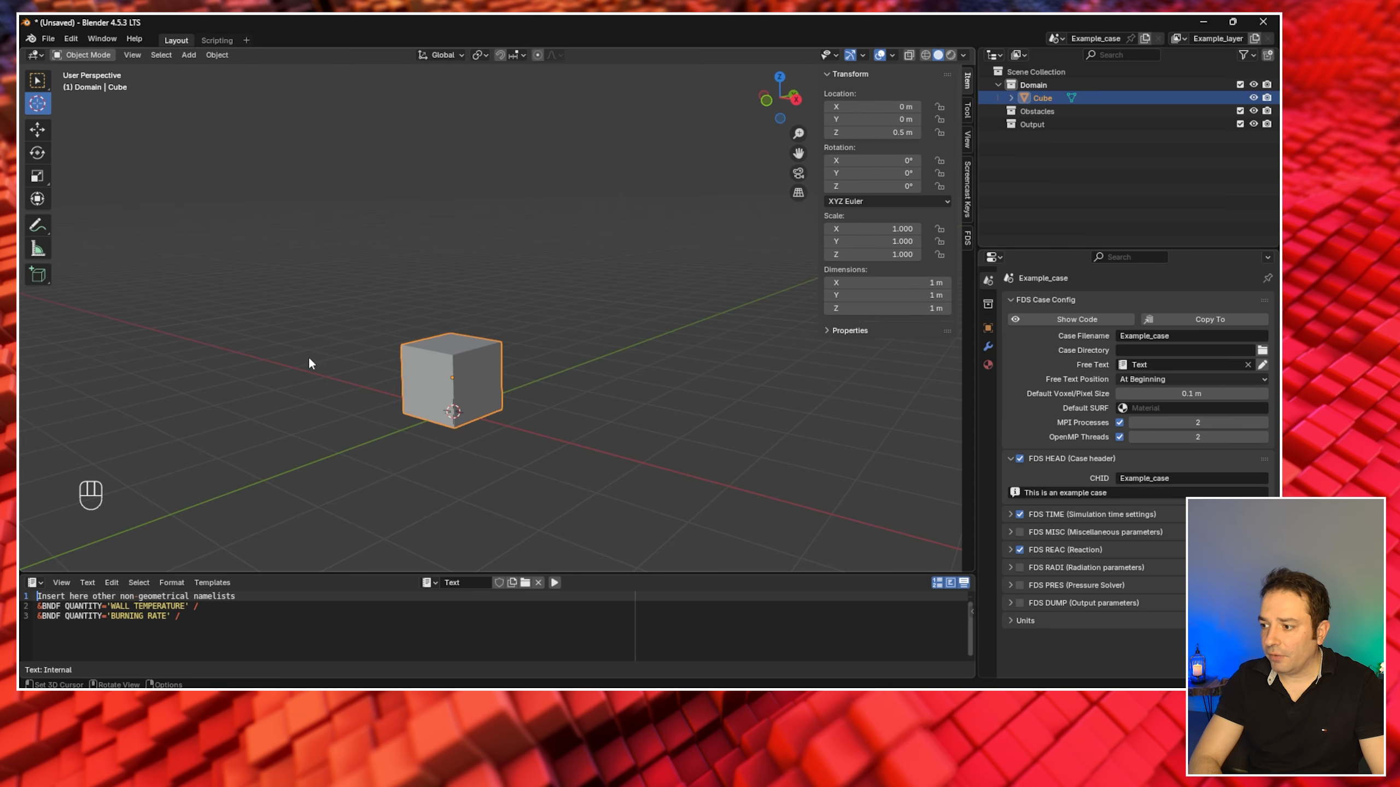
click(281, 432)
click(254, 375)
click(634, 404)
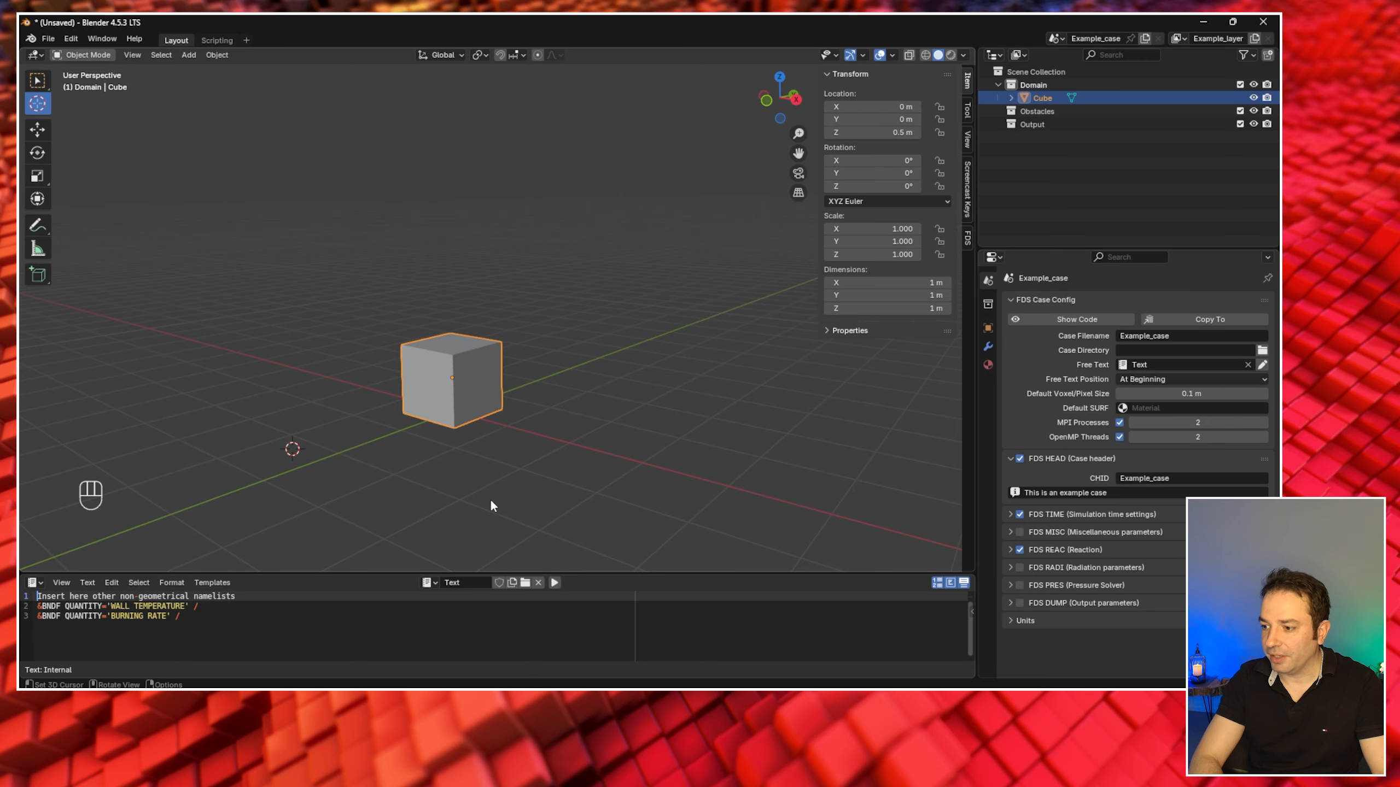
click(38, 81)
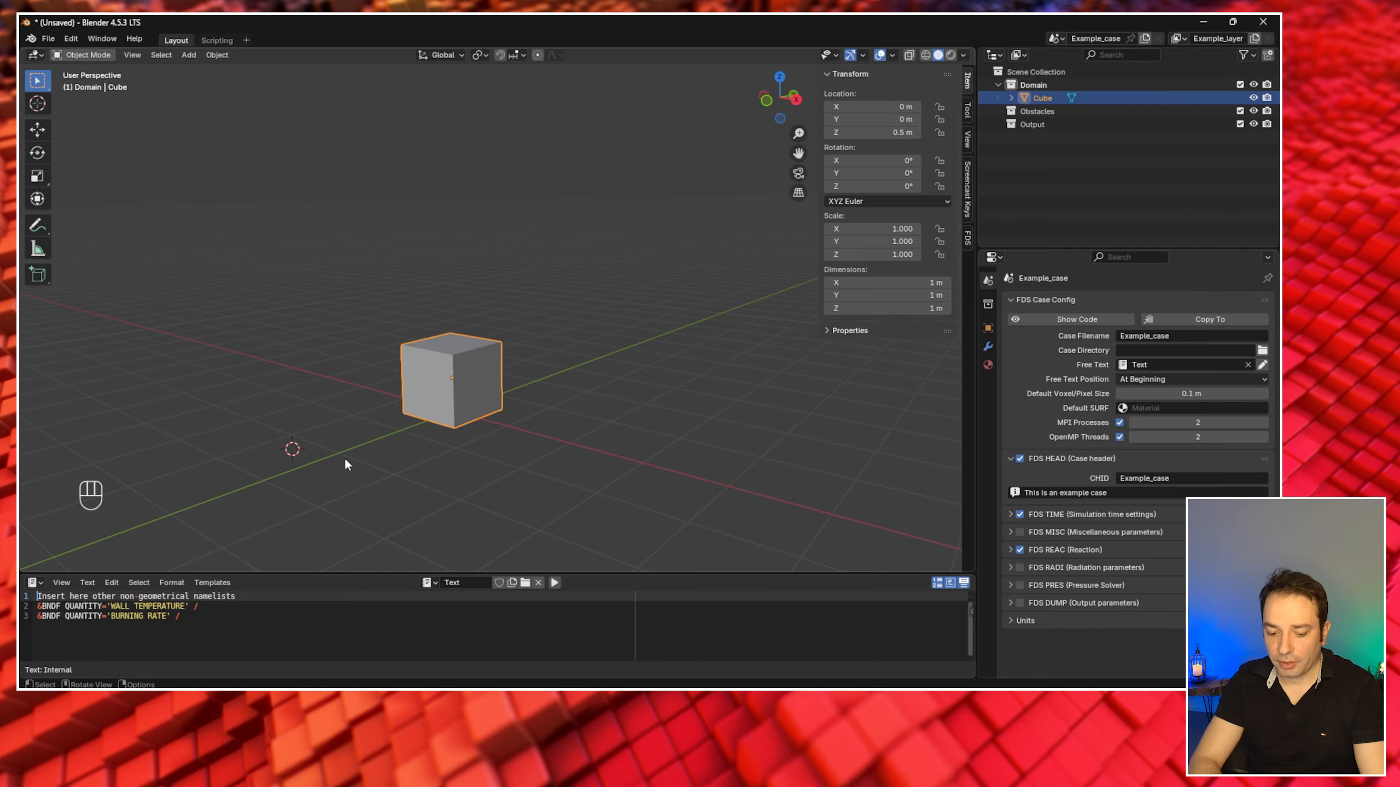
- Snap the 3D cursor to the world origin and set the cube's origin to the 3D cursor
key(shift+s)
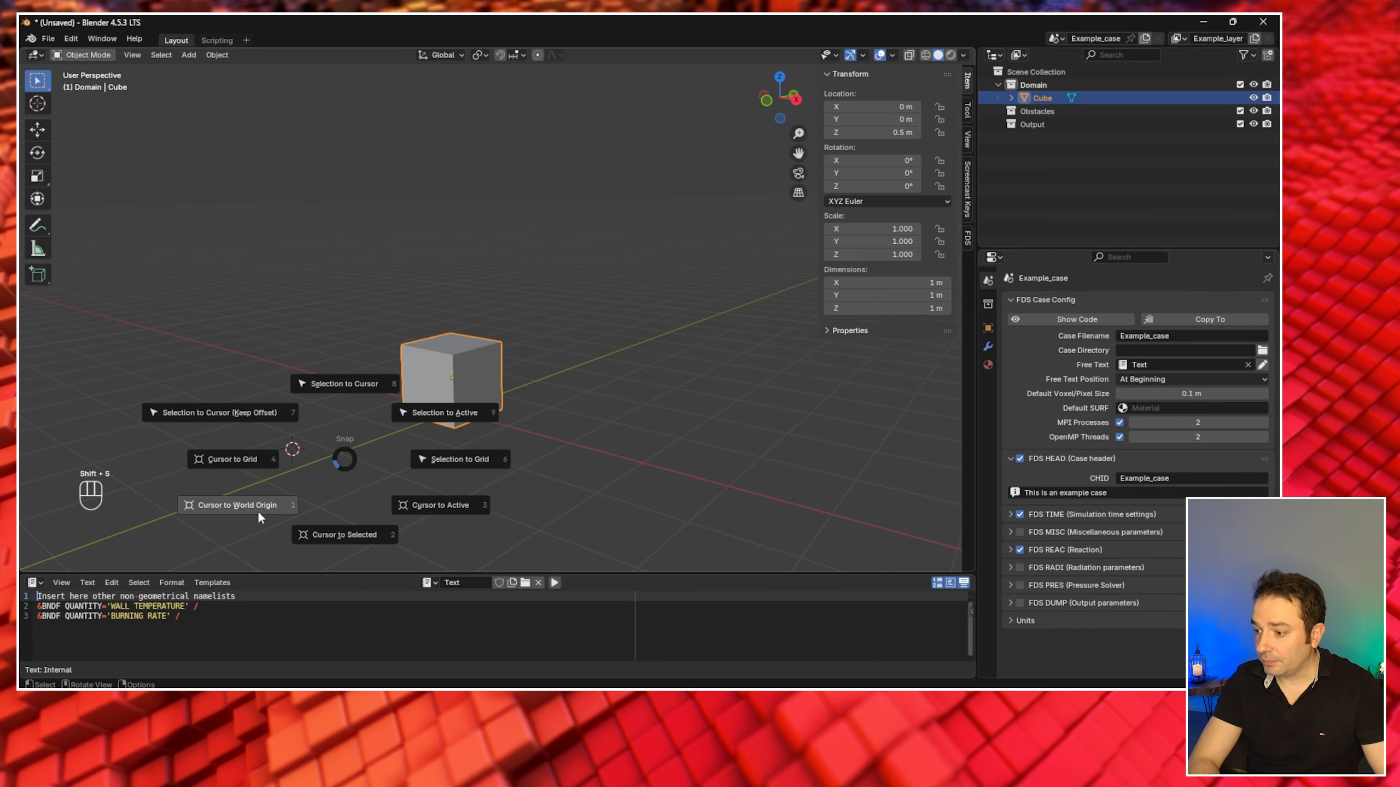
click(241, 508)
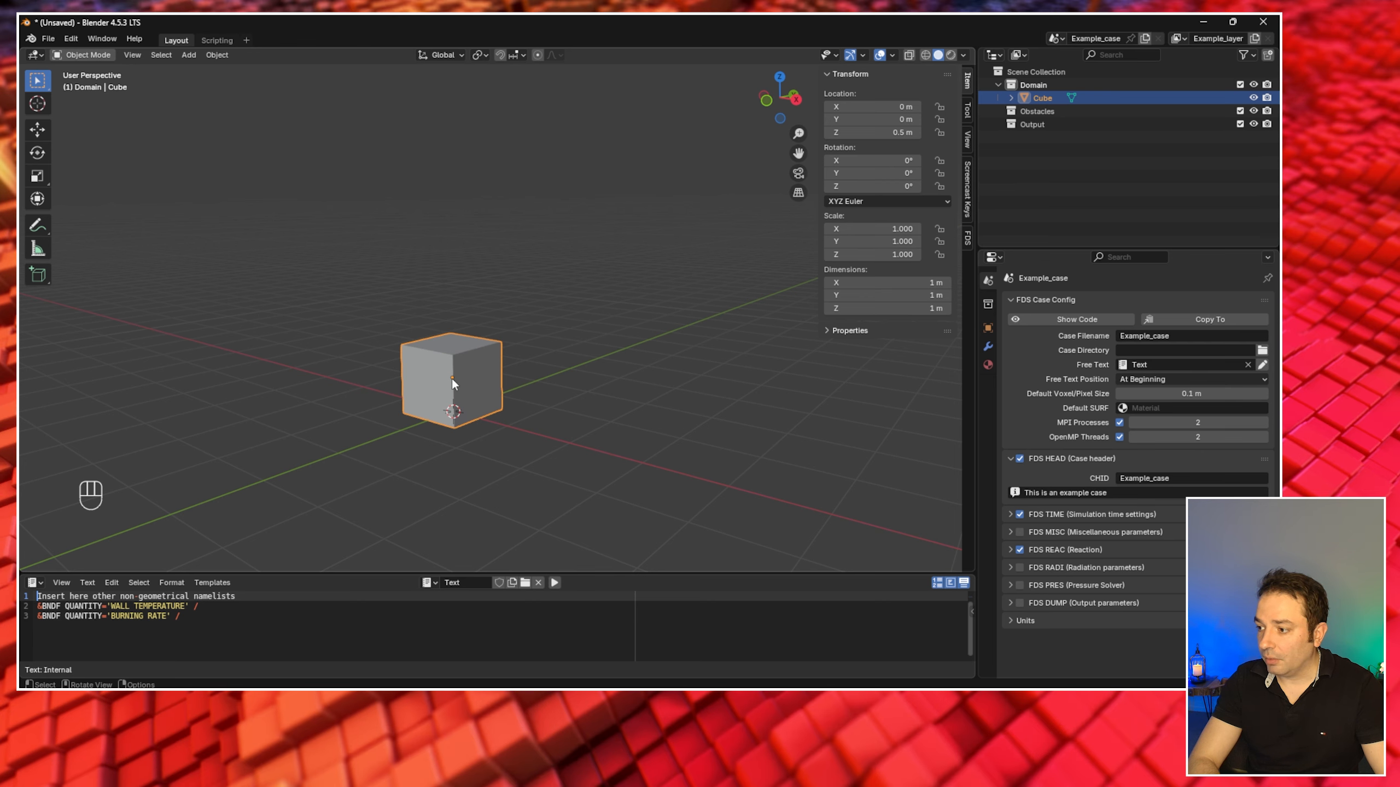
click(222, 56)
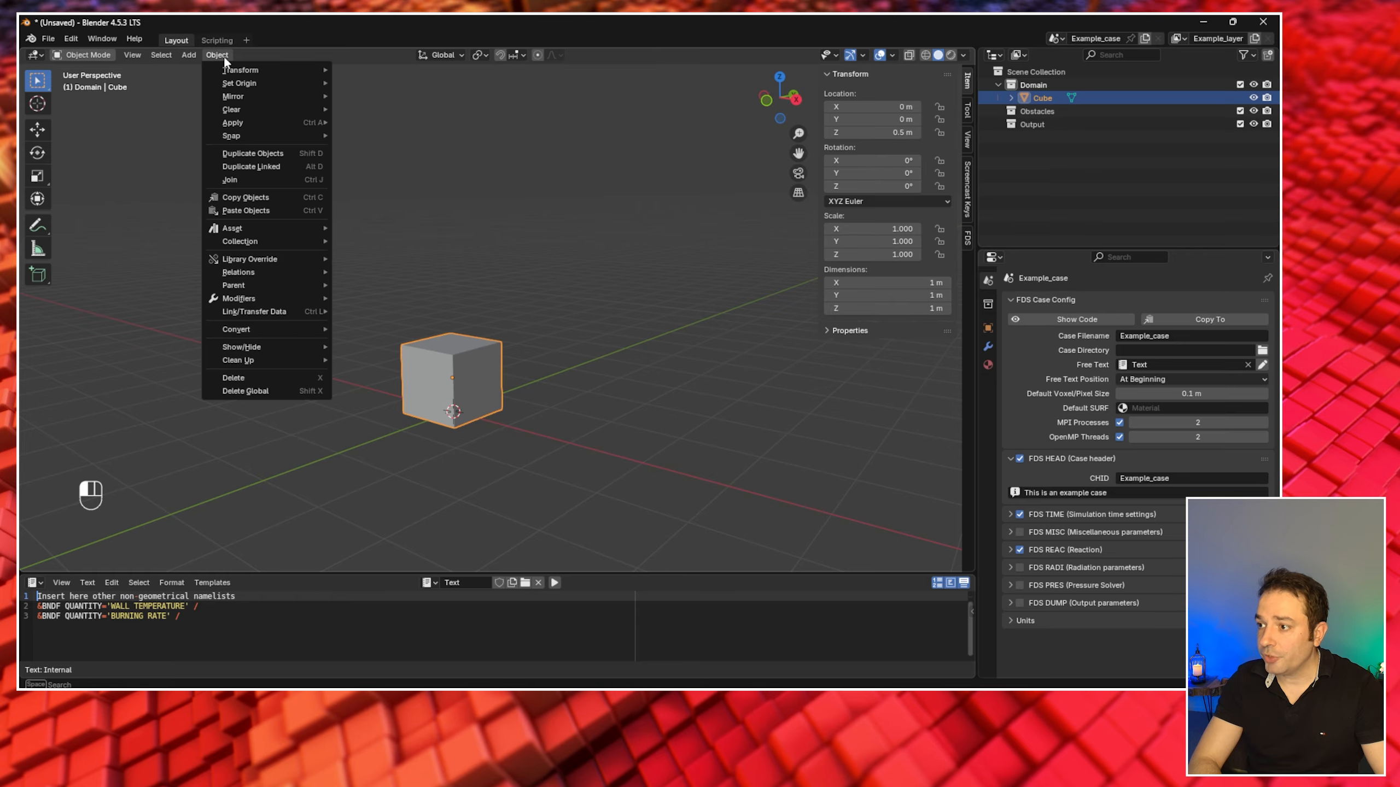
mouse_move(296, 82)
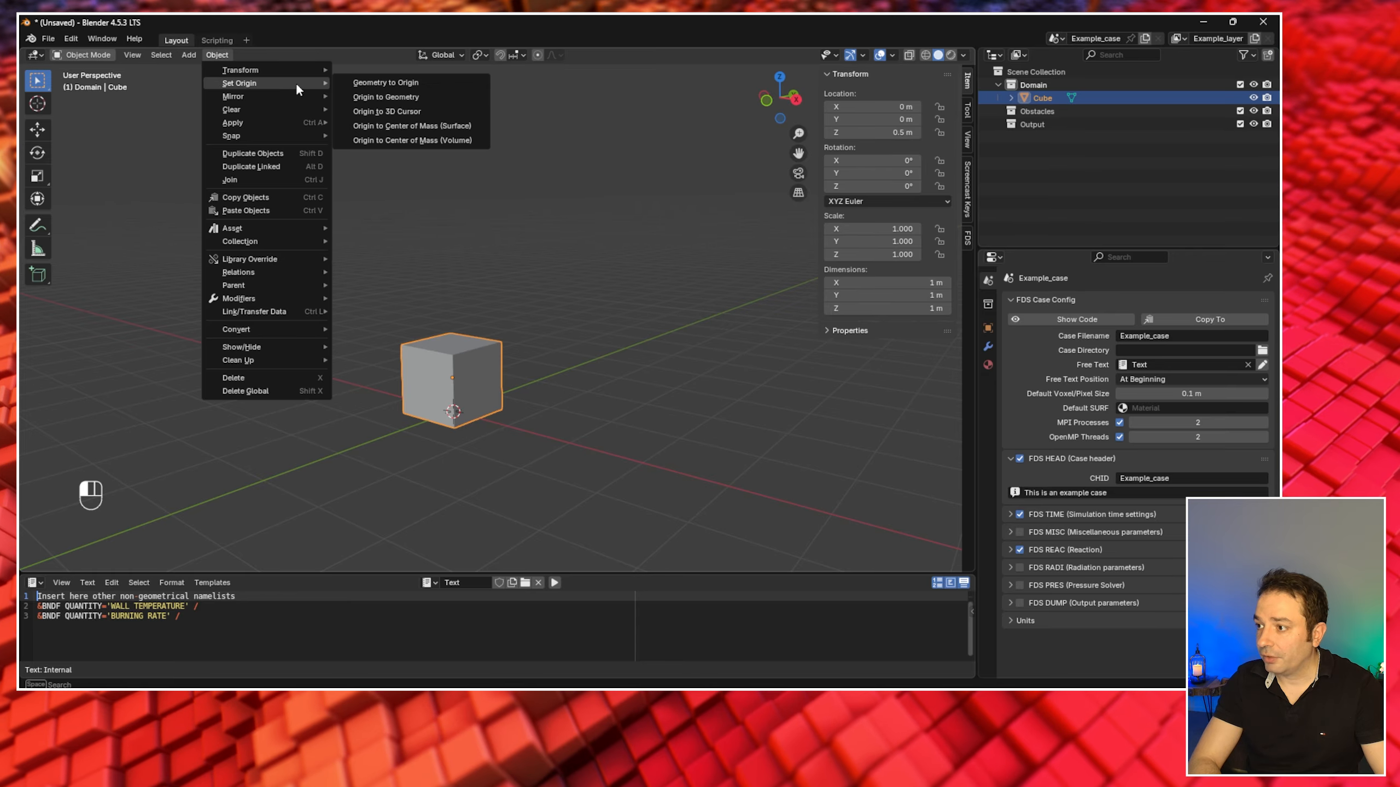
click(398, 113)
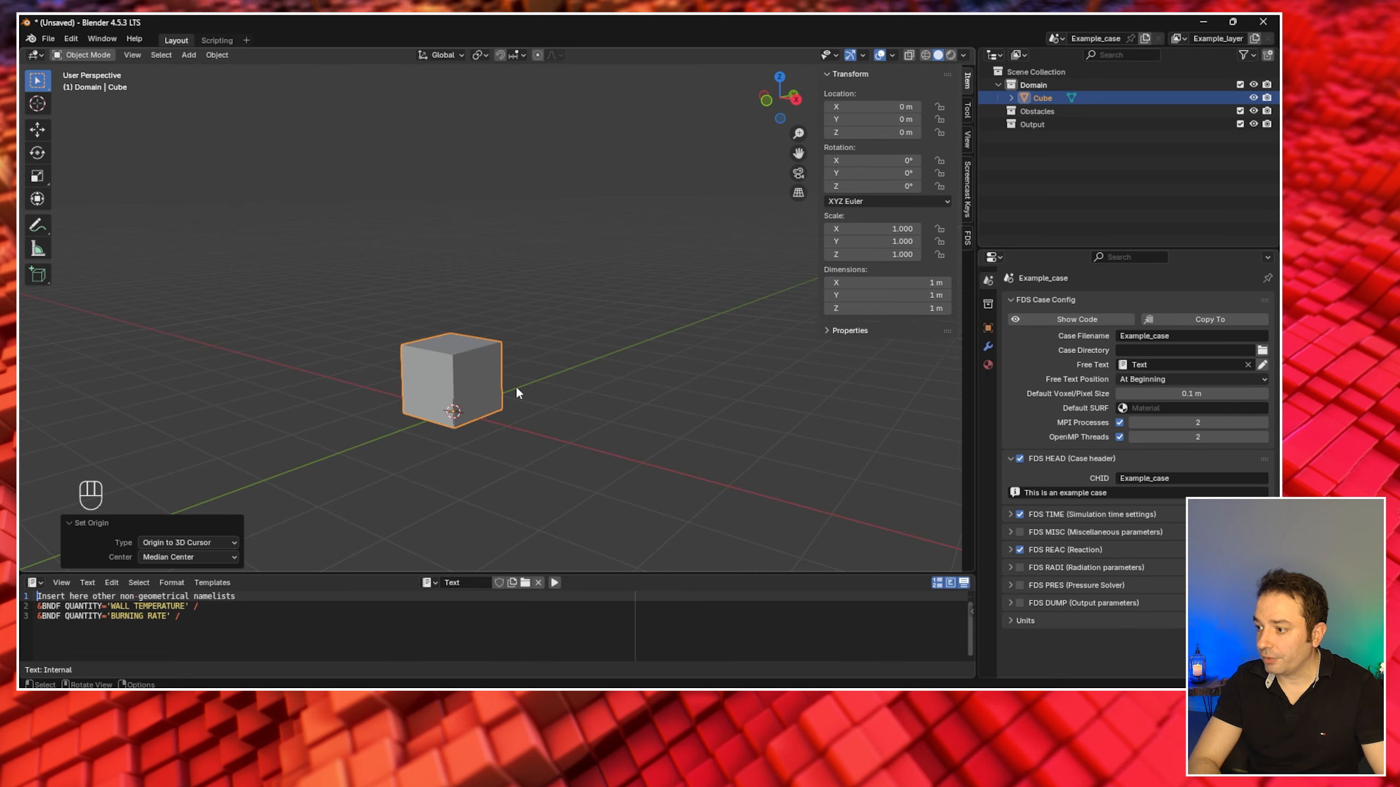
middle_drag(517, 388, 516, 385)
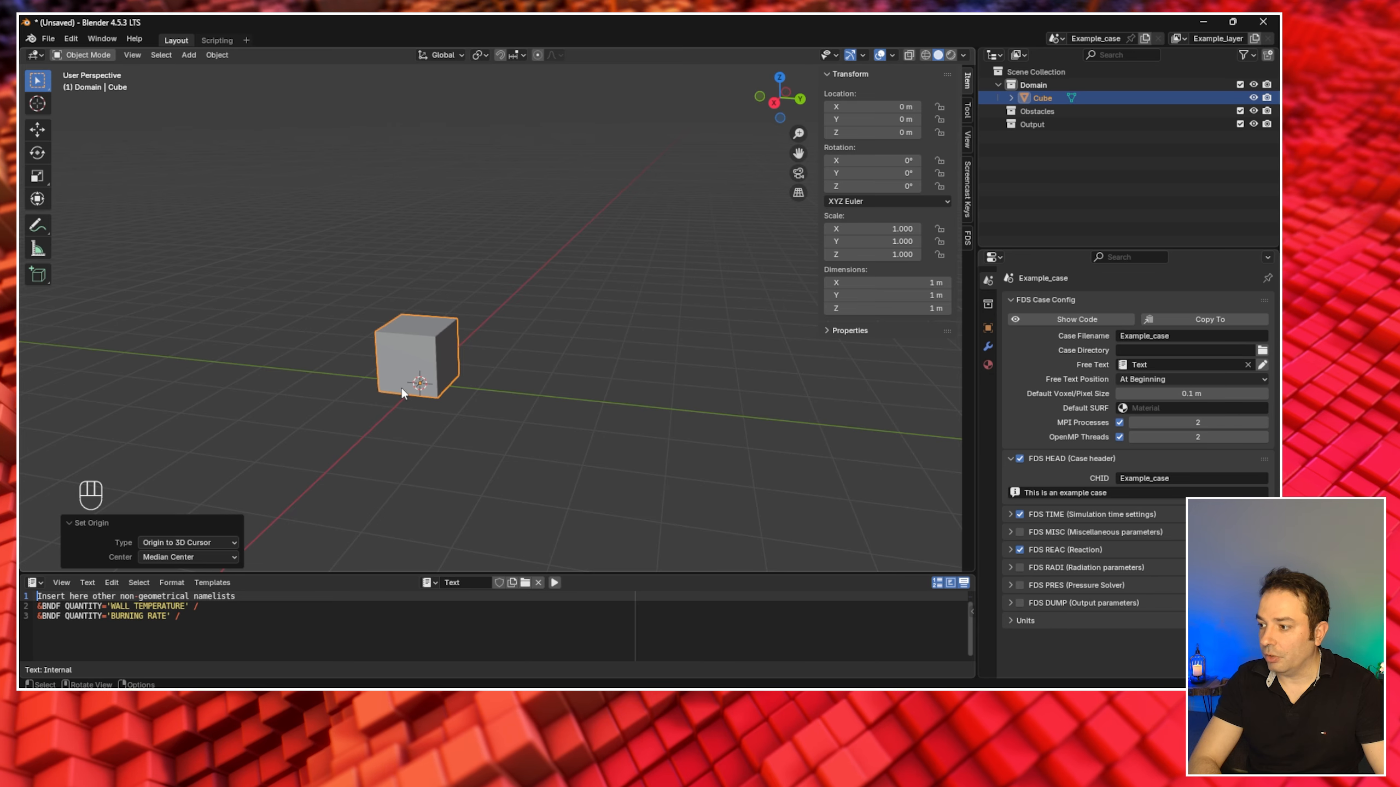
key(Return)
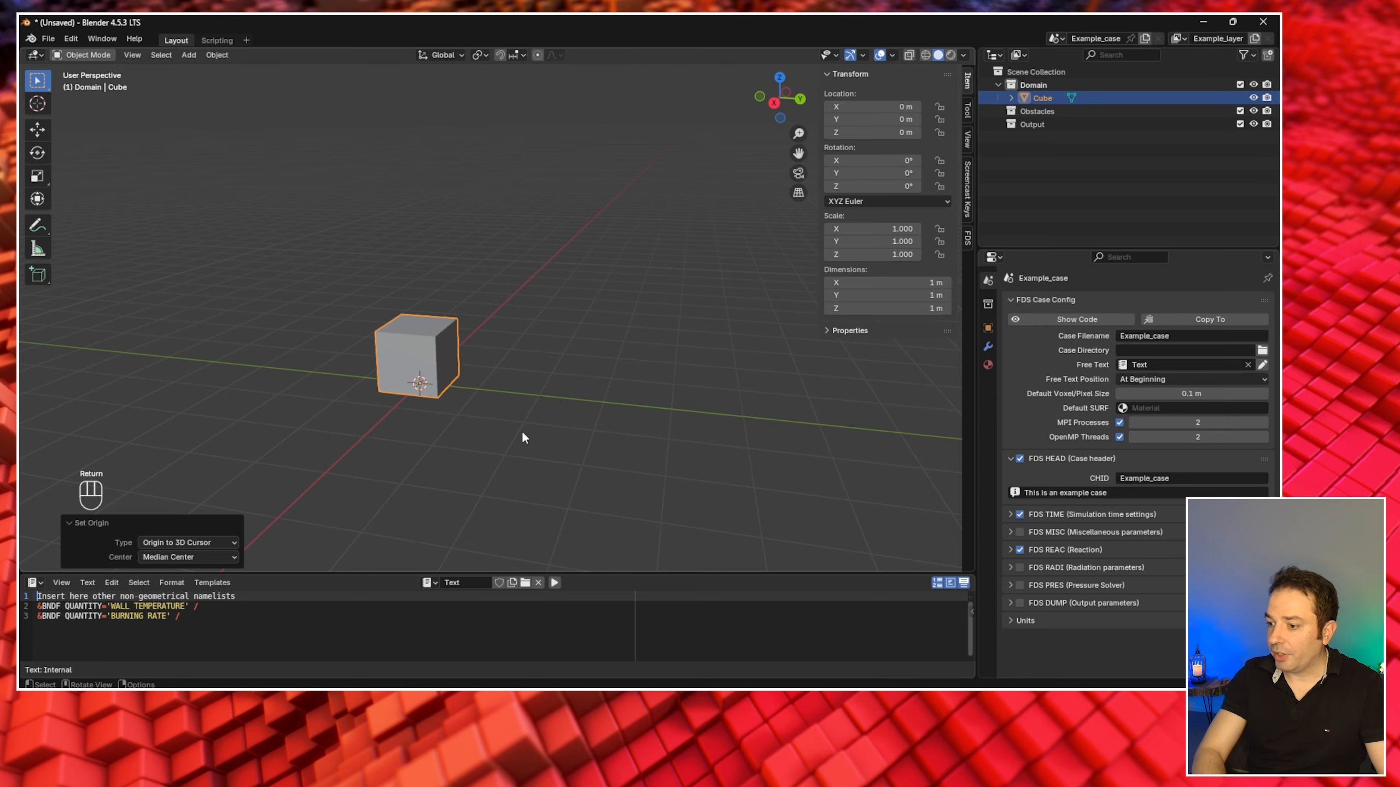
click(521, 400)
- Enlarge the cube from its base origin by scaling it to 3 in X, 3 in Y and 2.71 in Z
middle_drag(603, 388, 602, 388)
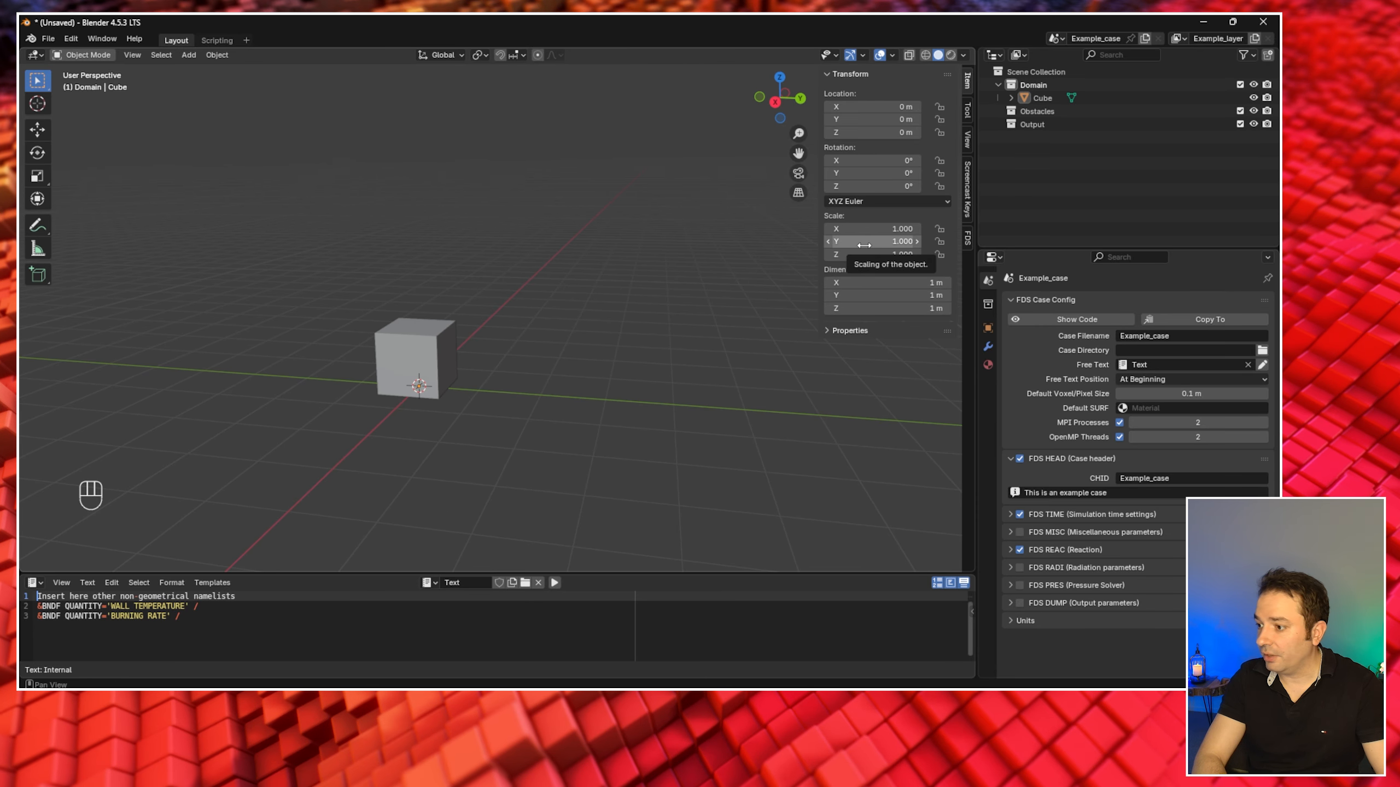
drag(864, 245, 939, 255)
drag(852, 255, 832, 254)
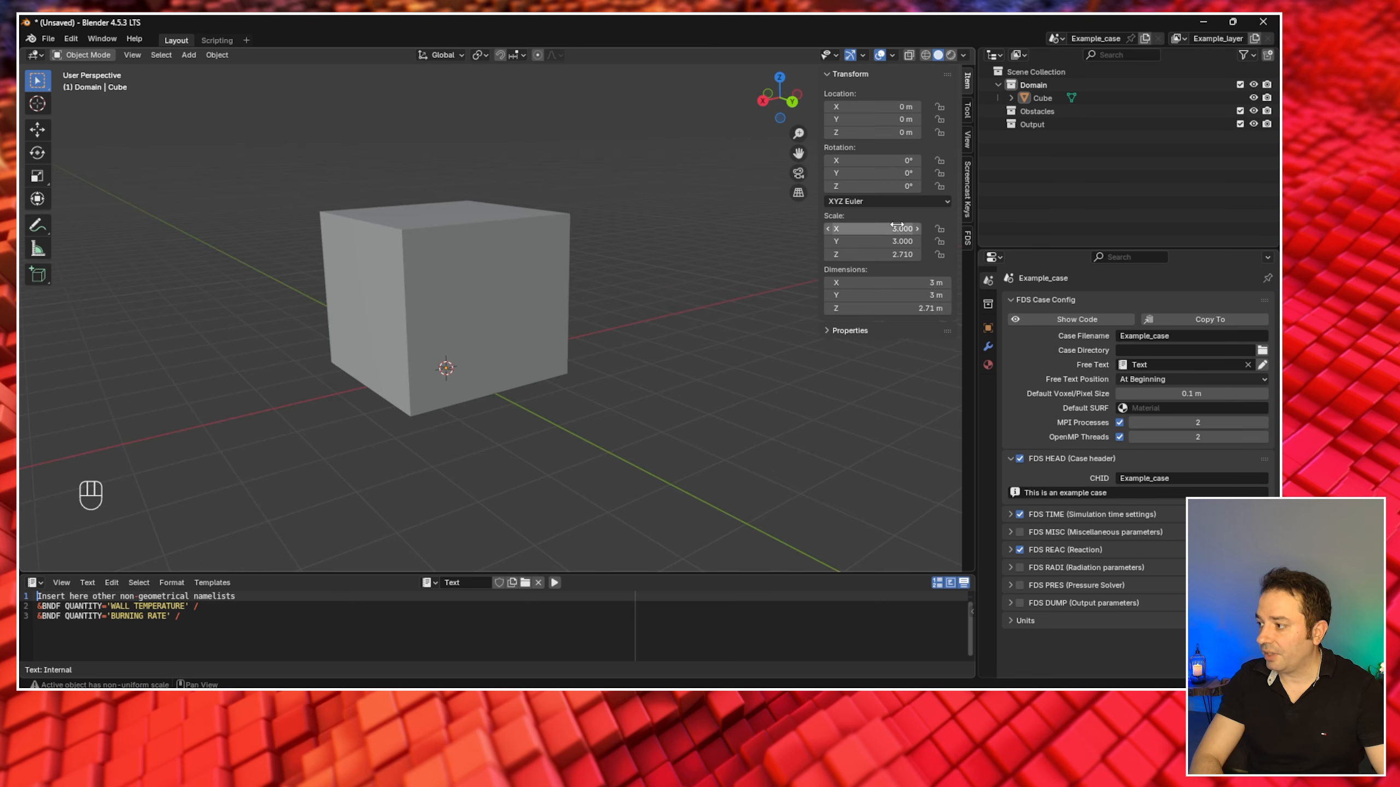
- Set the cube's scale to 4 in X, 3 in Y and 3 in Z
click(893, 228)
text(4)
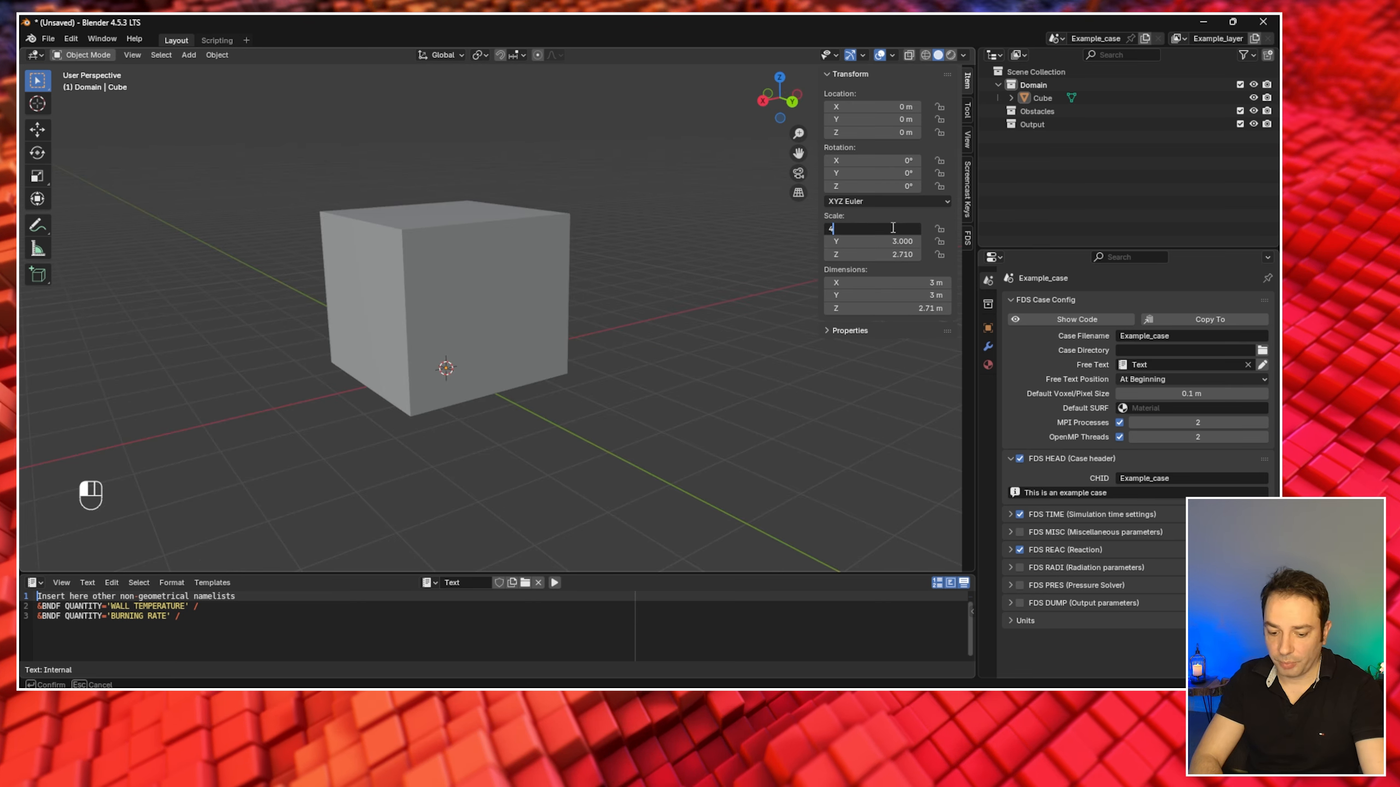
key(Return)
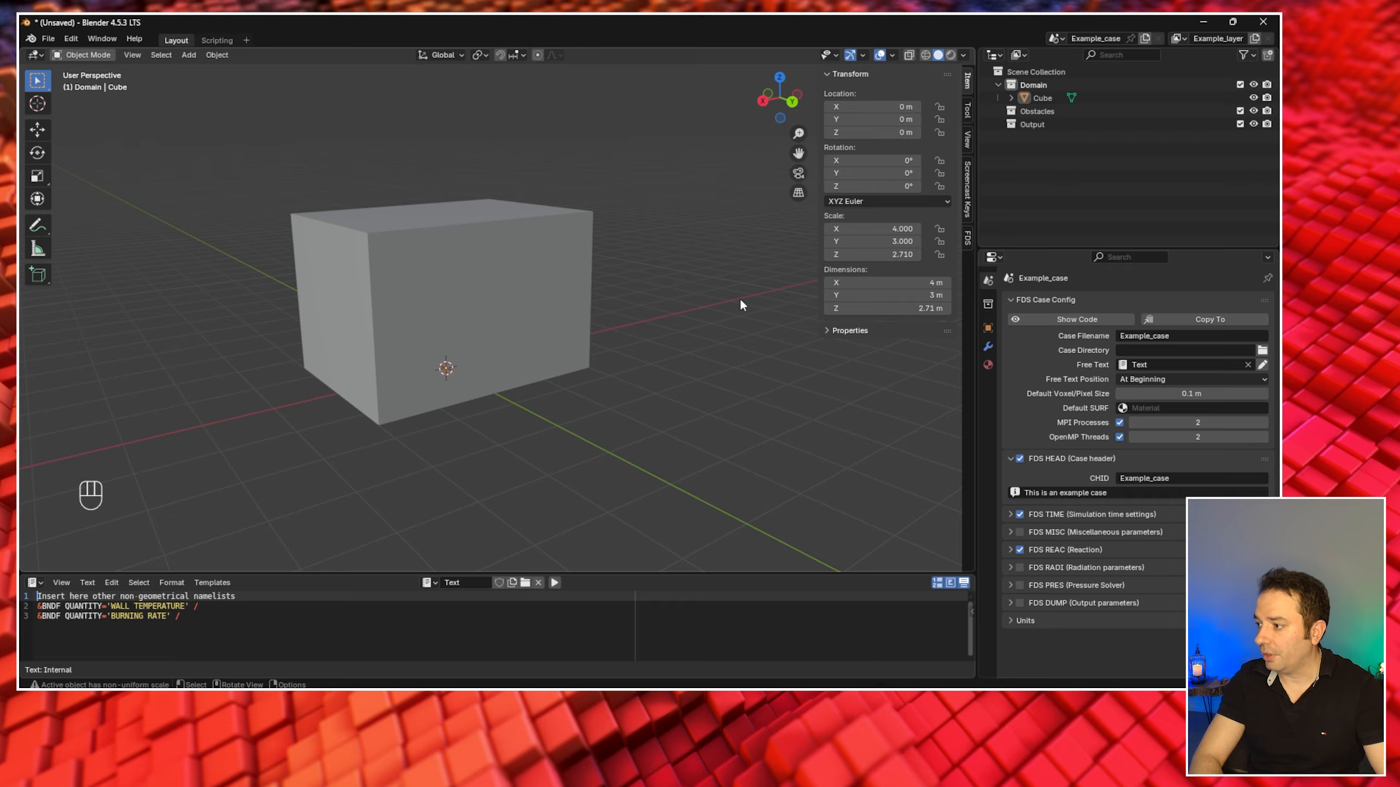
click(886, 242)
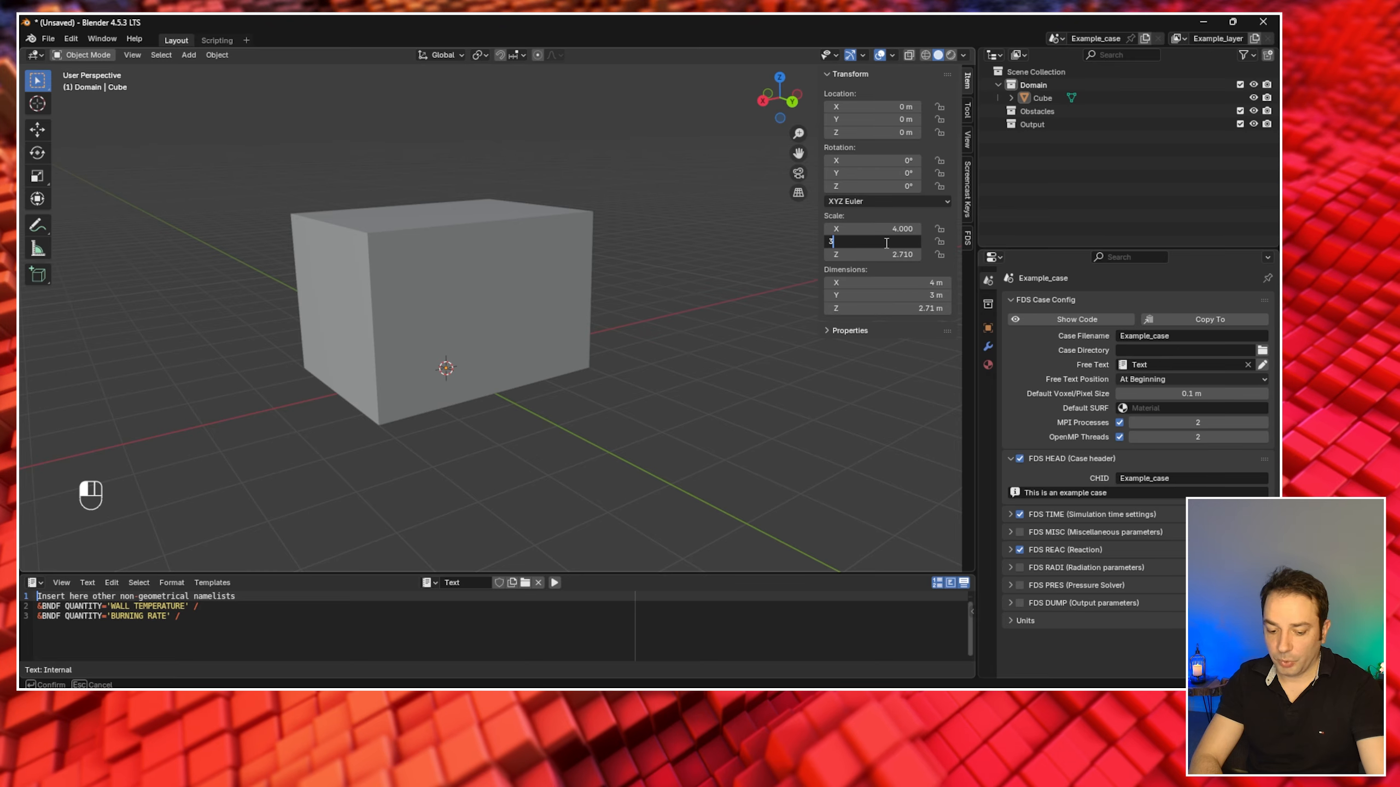
key(Return)
click(894, 256)
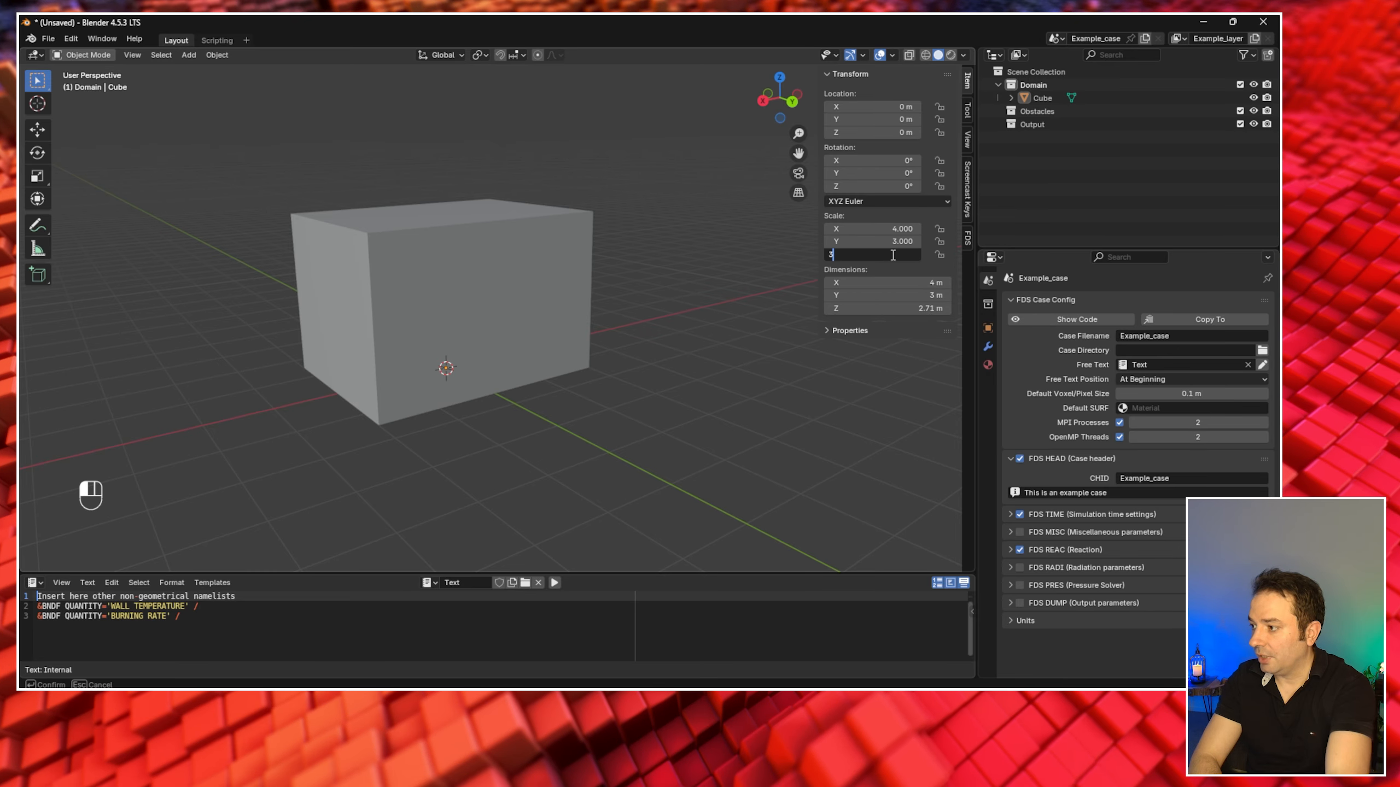
text(3)
key(Return)
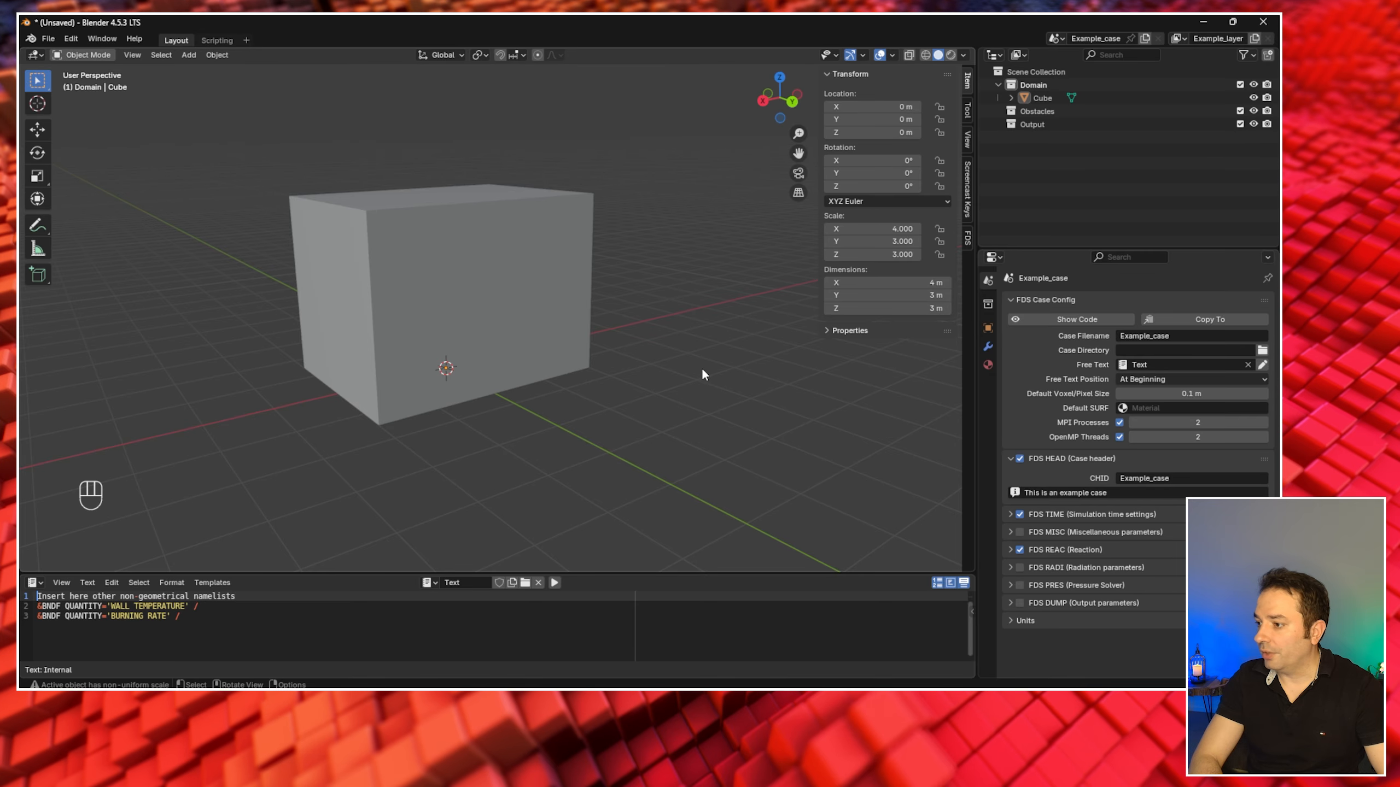
- Rename the cube object inside the Domain collection as Domain
drag(701, 370, 660, 383)
mouse_move(661, 384)
middle_down()
mouse_move(532, 403)
mouse_move(416, 369)
mouse_move(661, 381)
middle_up()
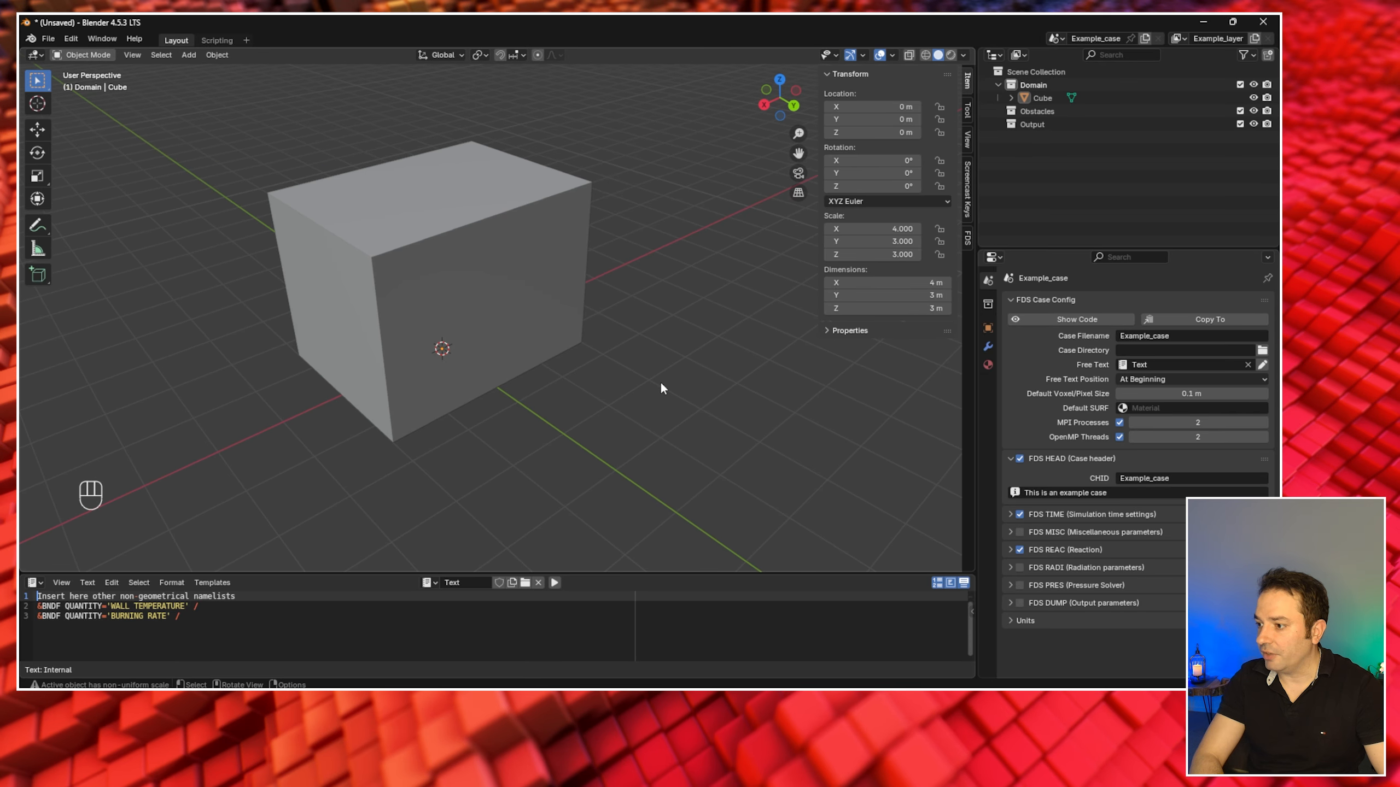
double_click(1041, 99)
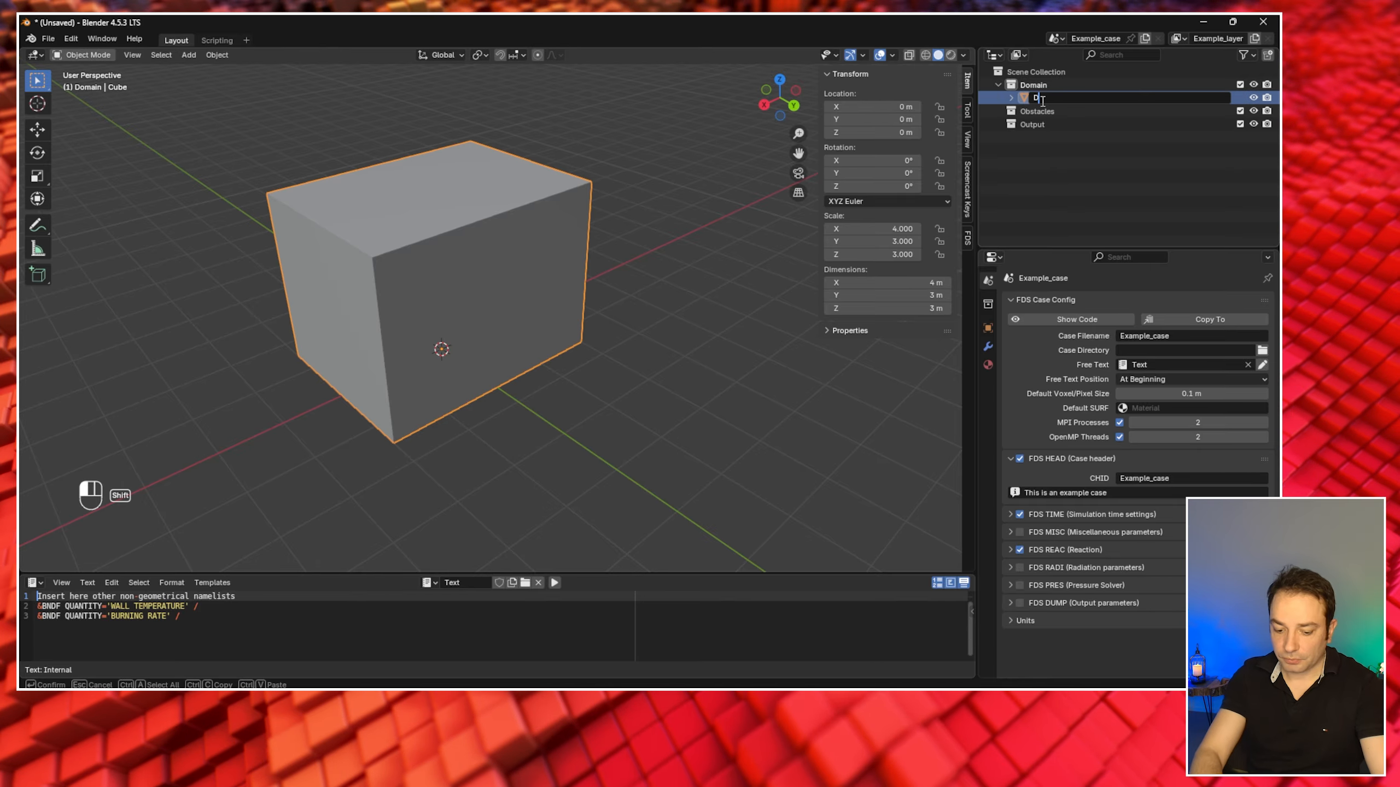
text(Domain)
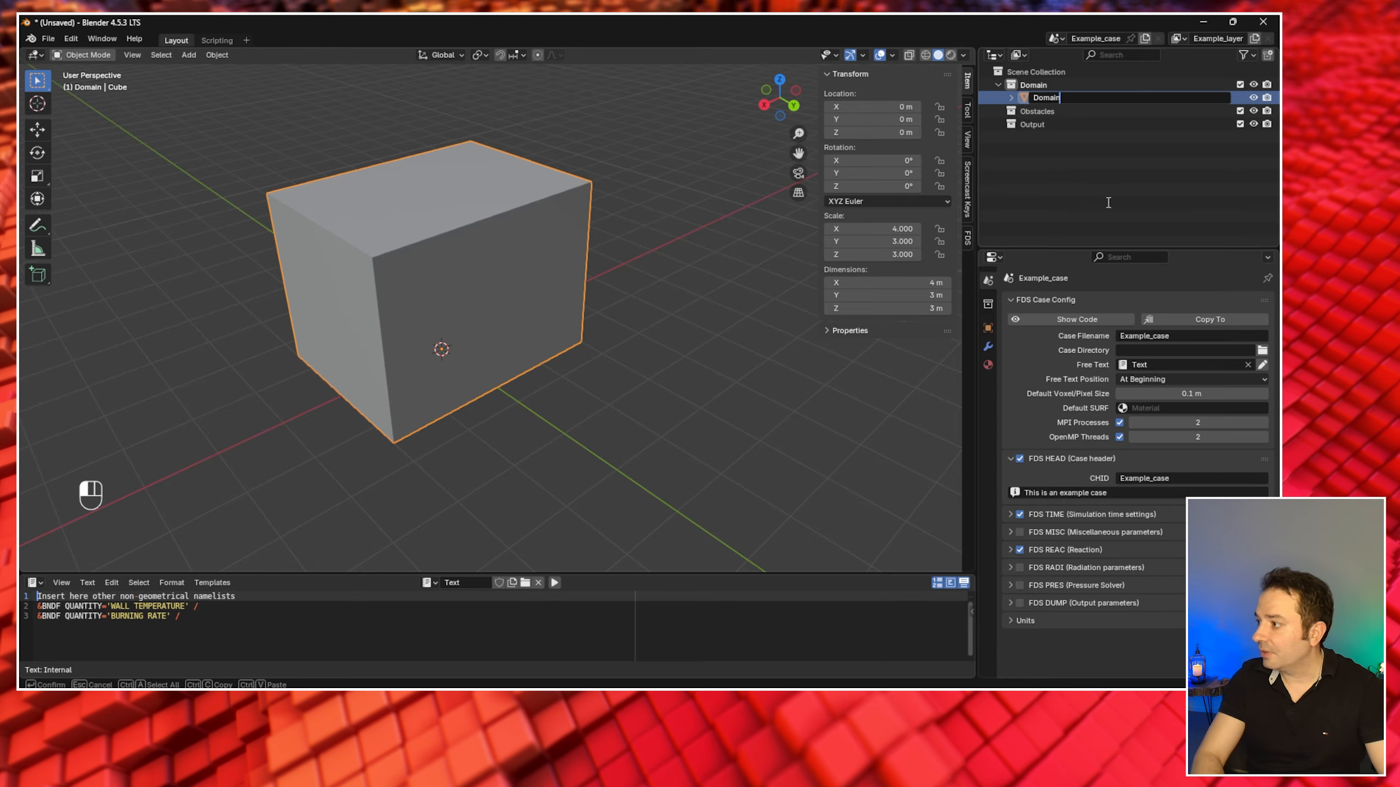
key(Return)
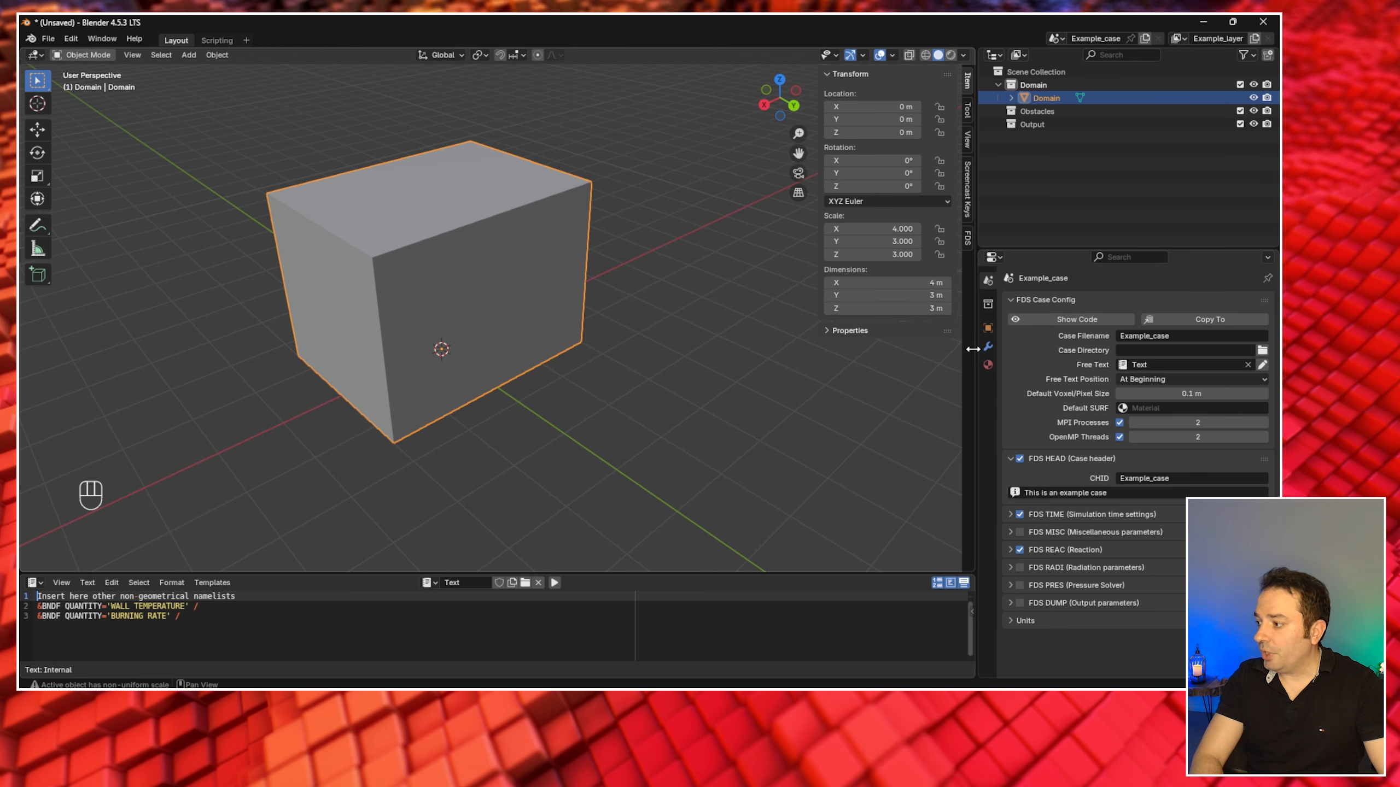
- Change the Domain object's FDS namelist to MESH in its object properties
middle_drag(748, 415, 748, 415)
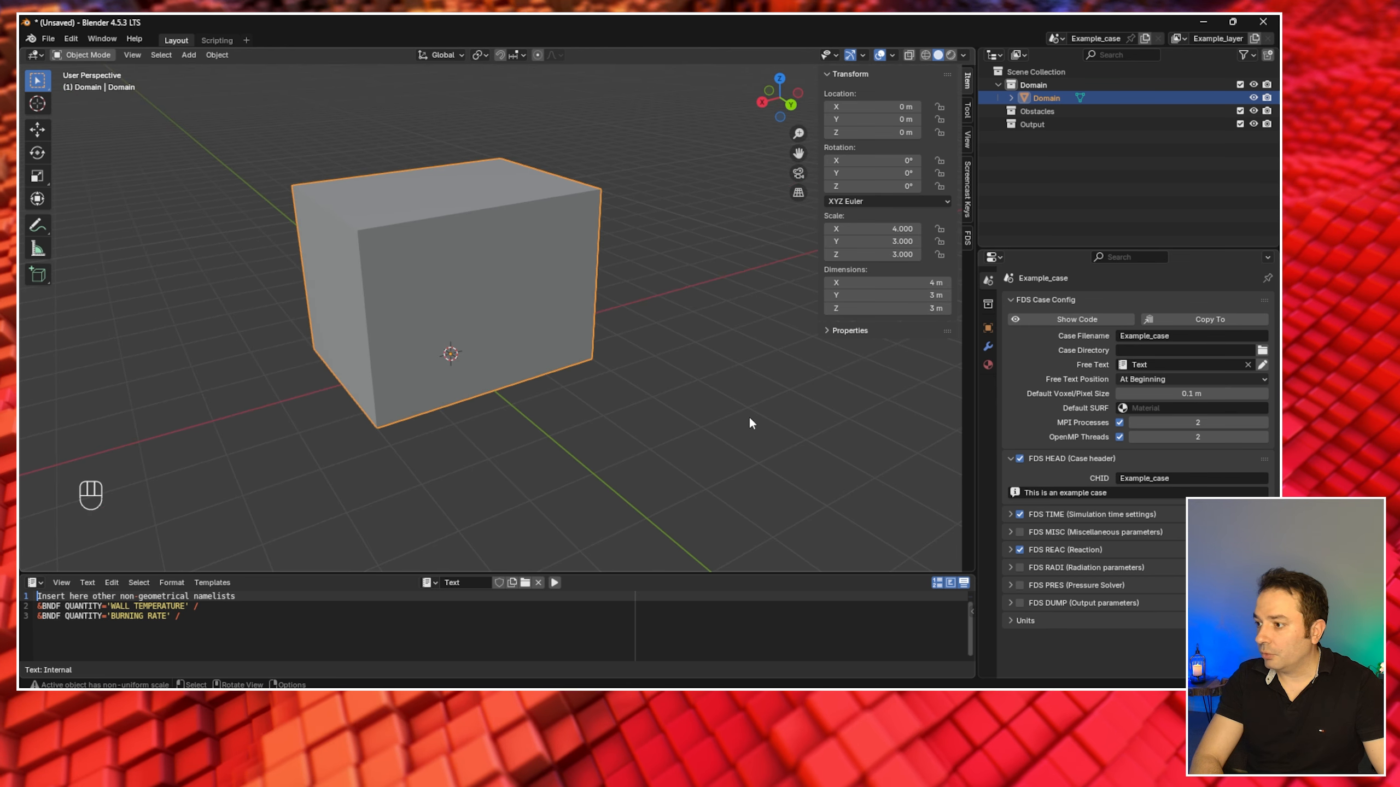
click(987, 329)
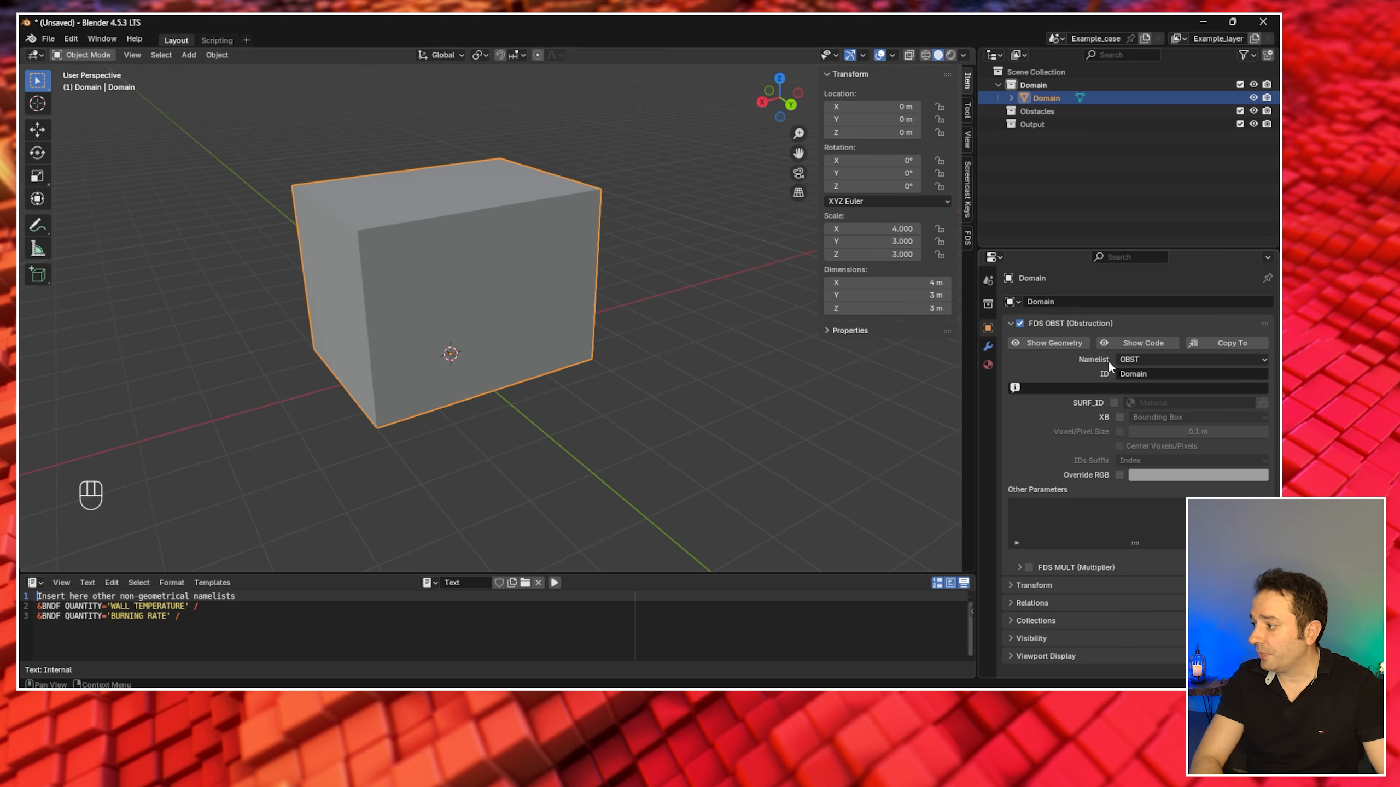
click(1155, 360)
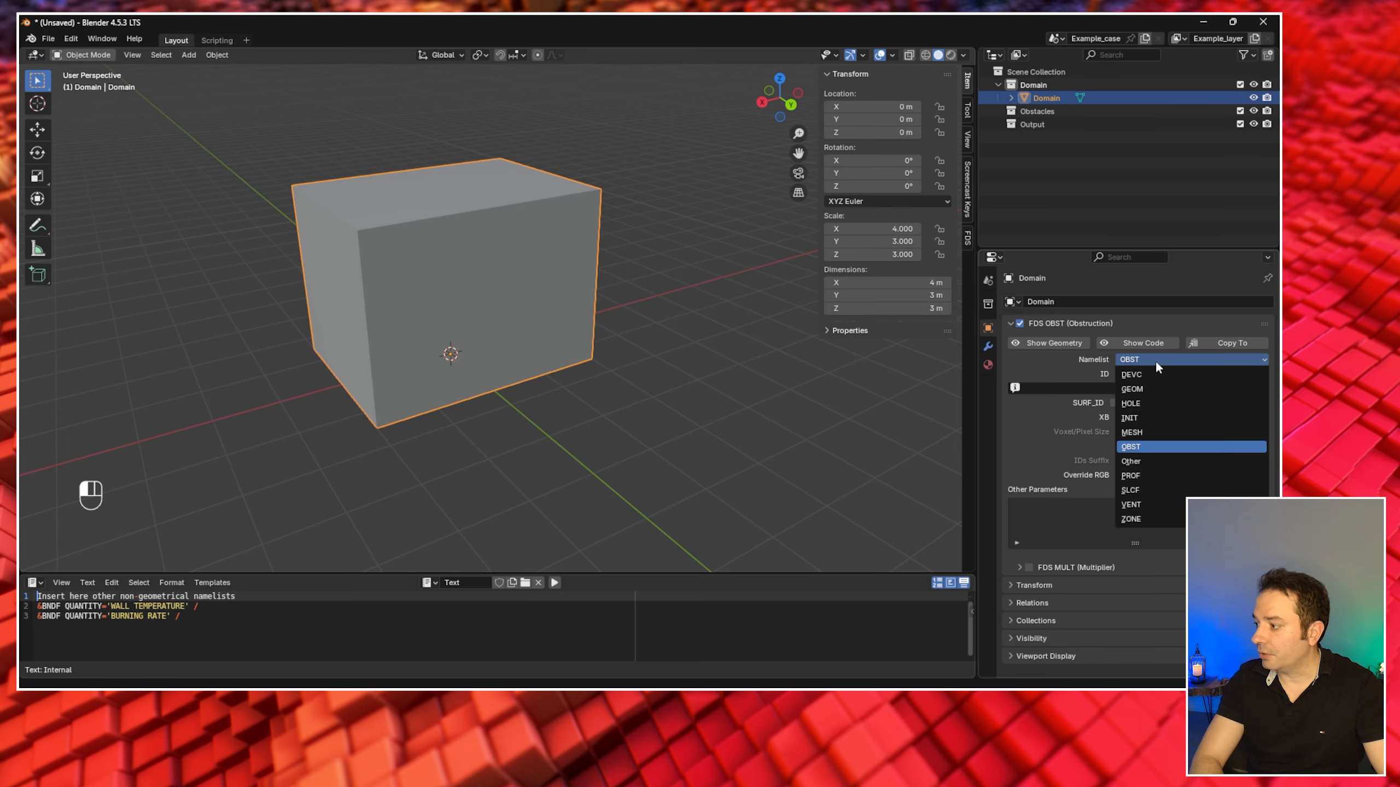
click(1135, 432)
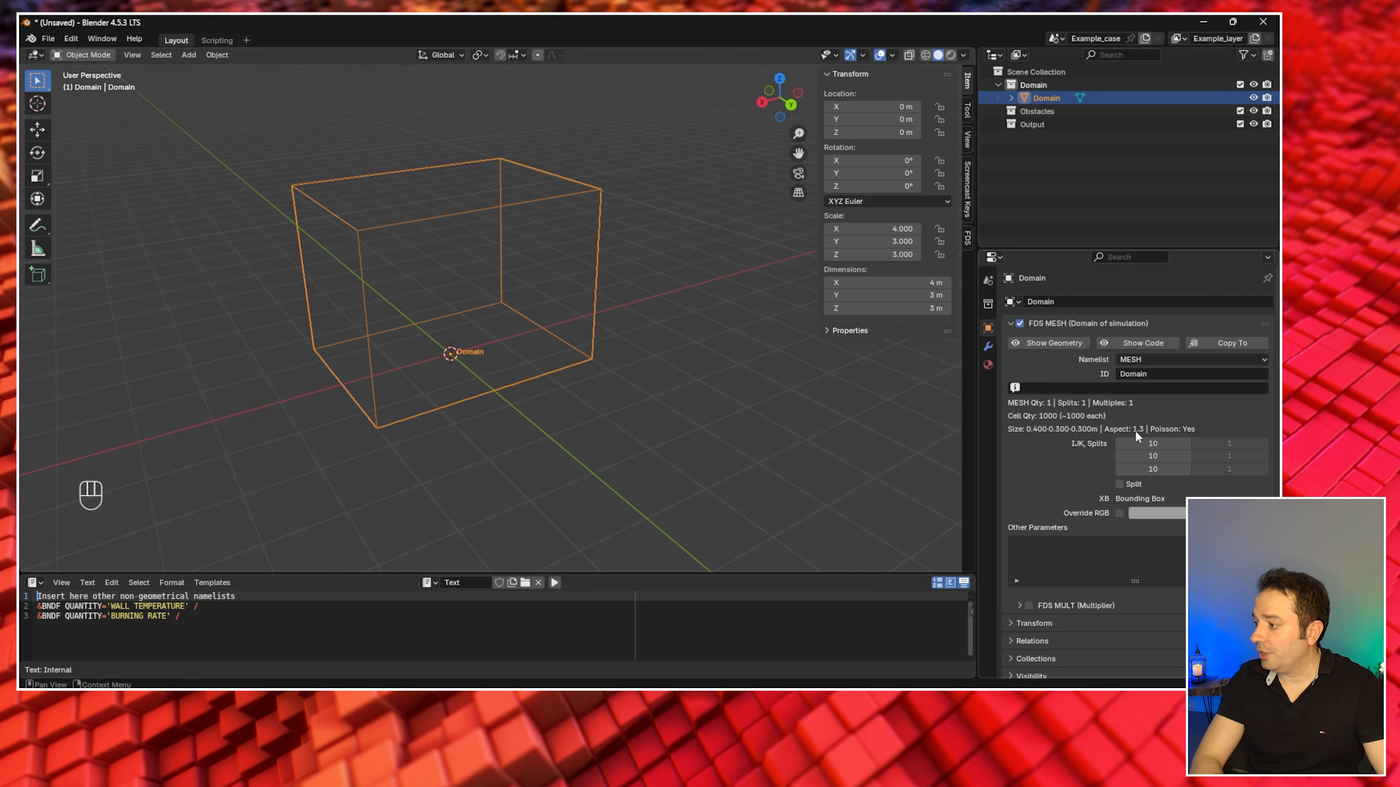
- Set the Domain mesh's IJK cell counts to 40, 30 and 30
middle_drag(822, 452, 822, 452)
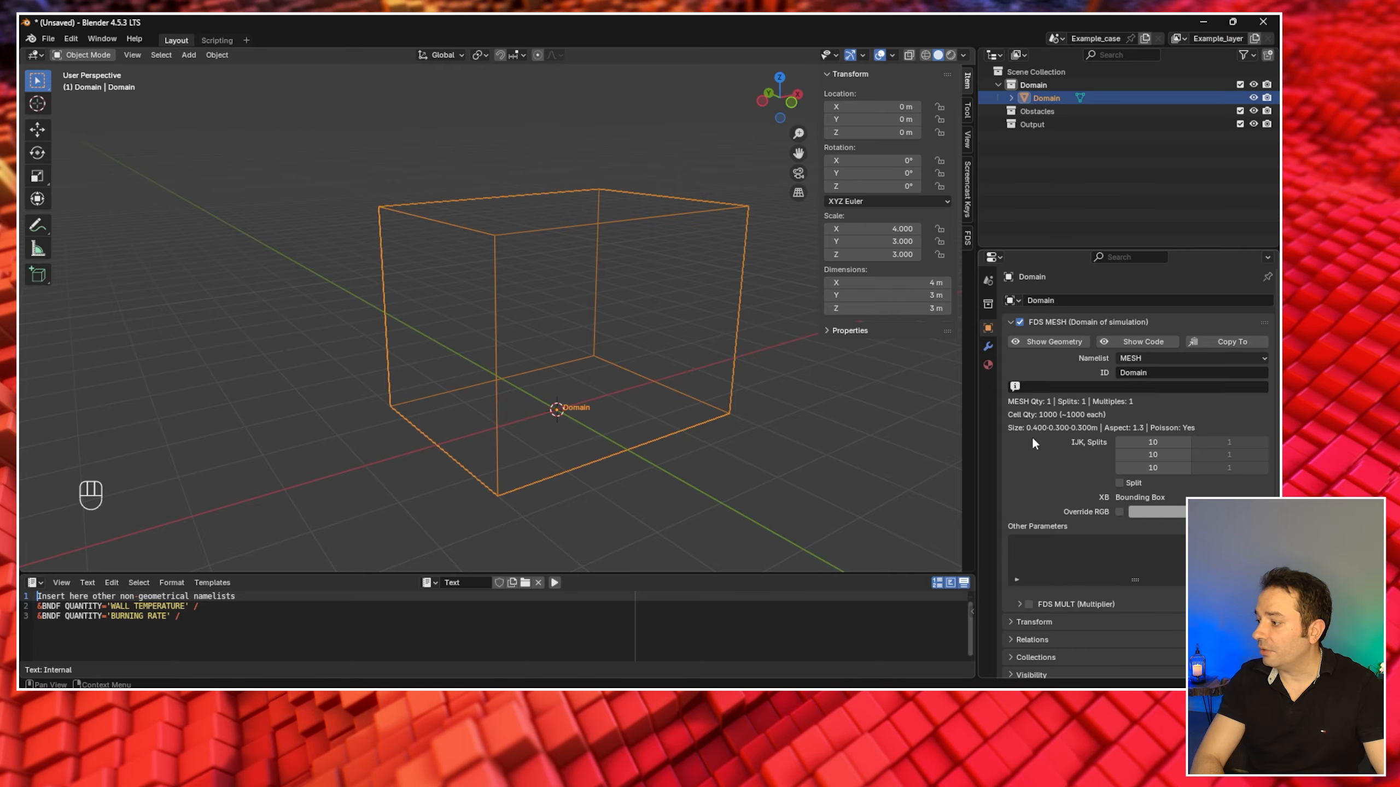
click(1141, 441)
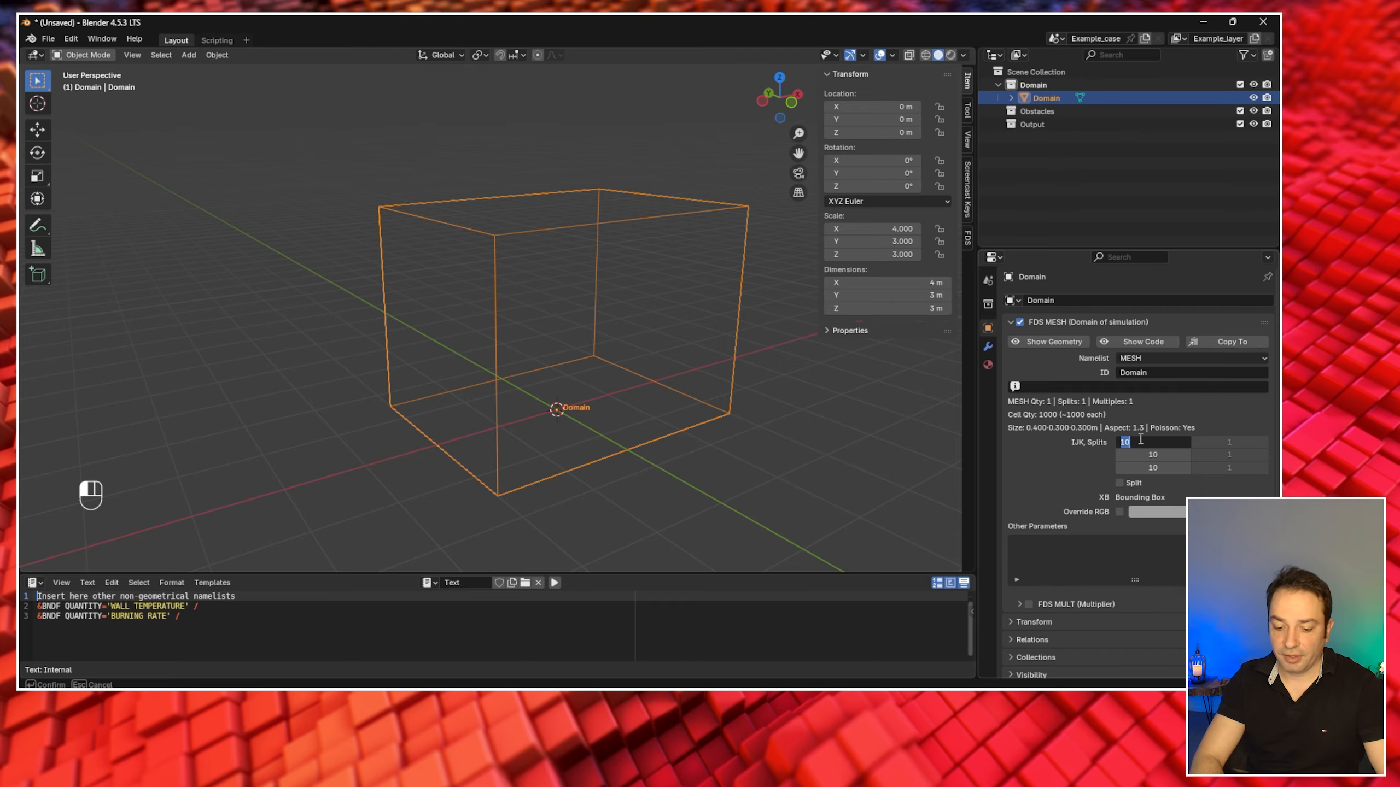
text(40)
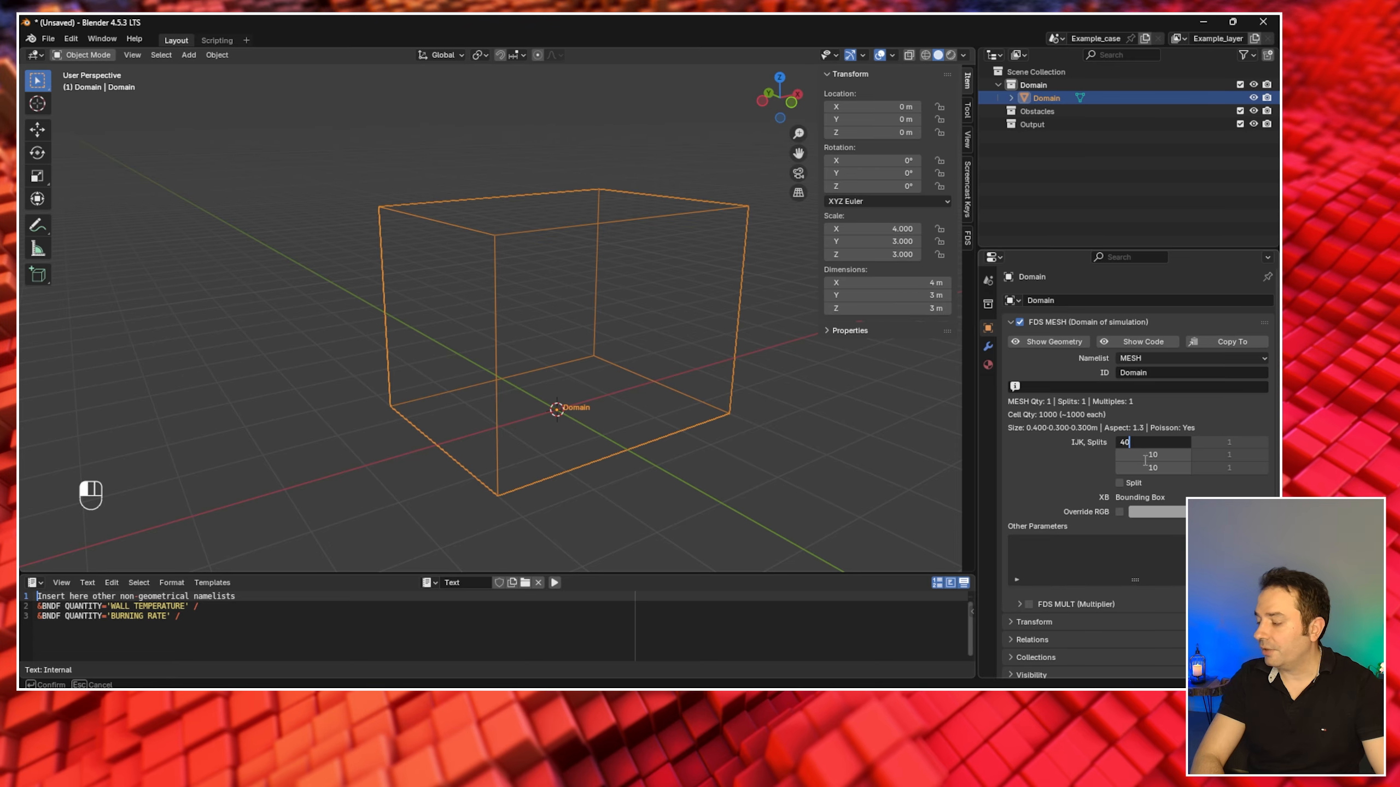
key(Tab)
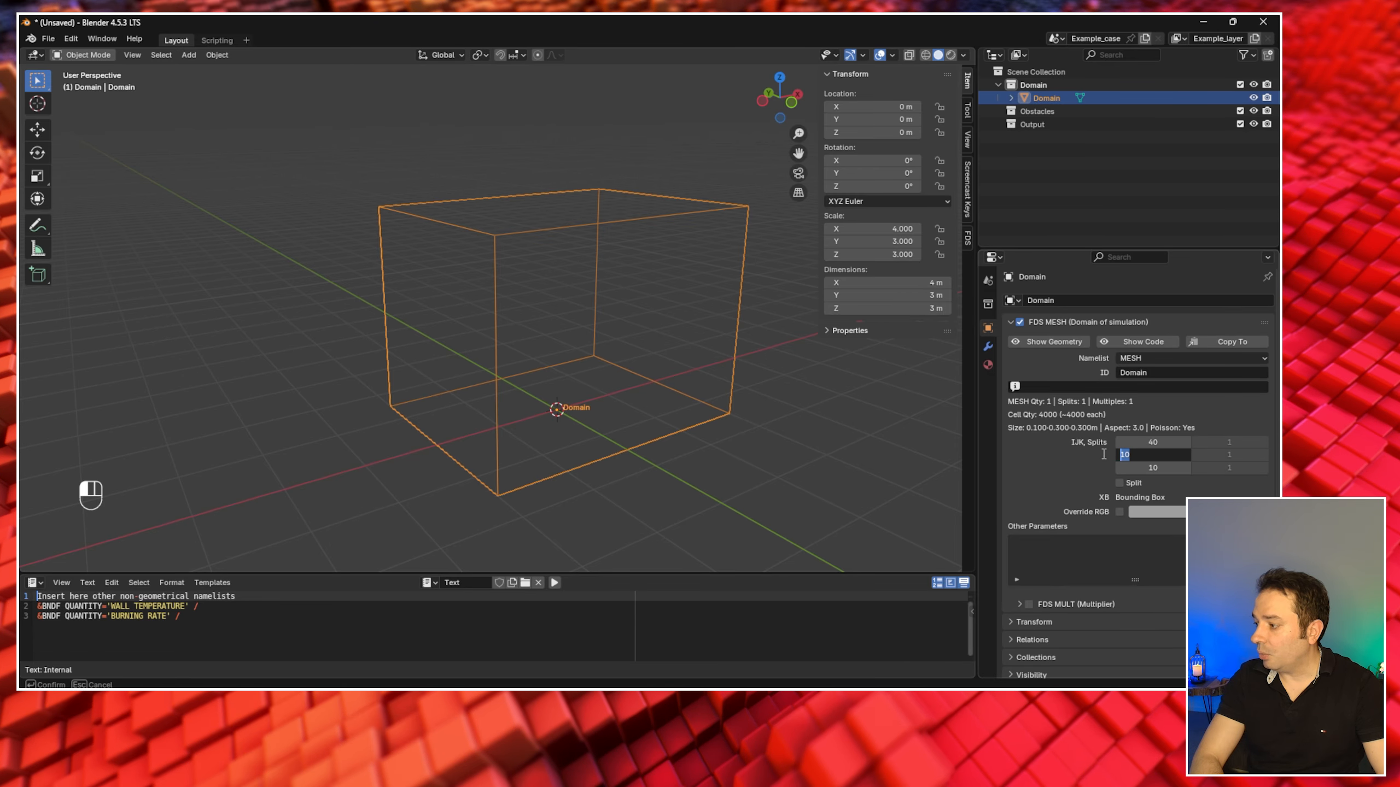
text(30)
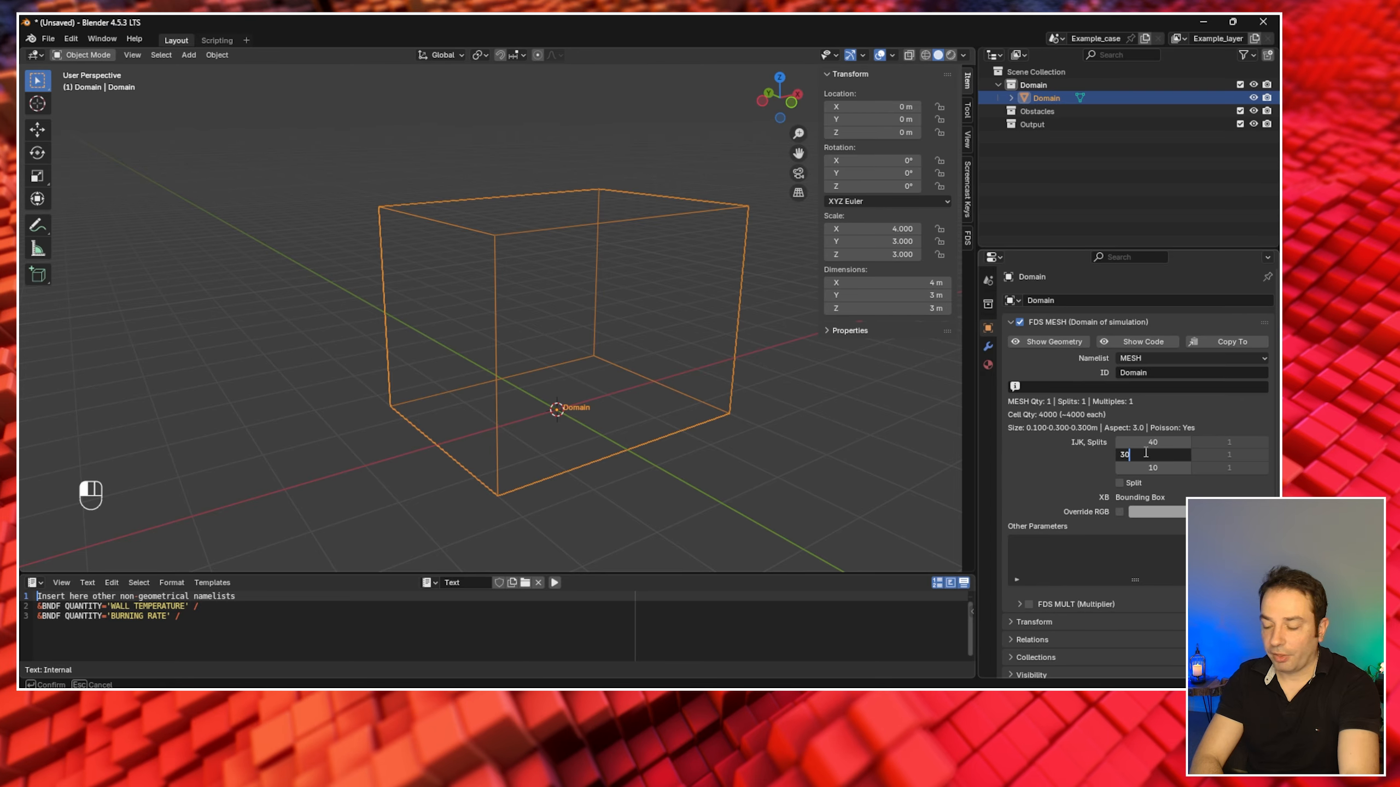
key(Tab)
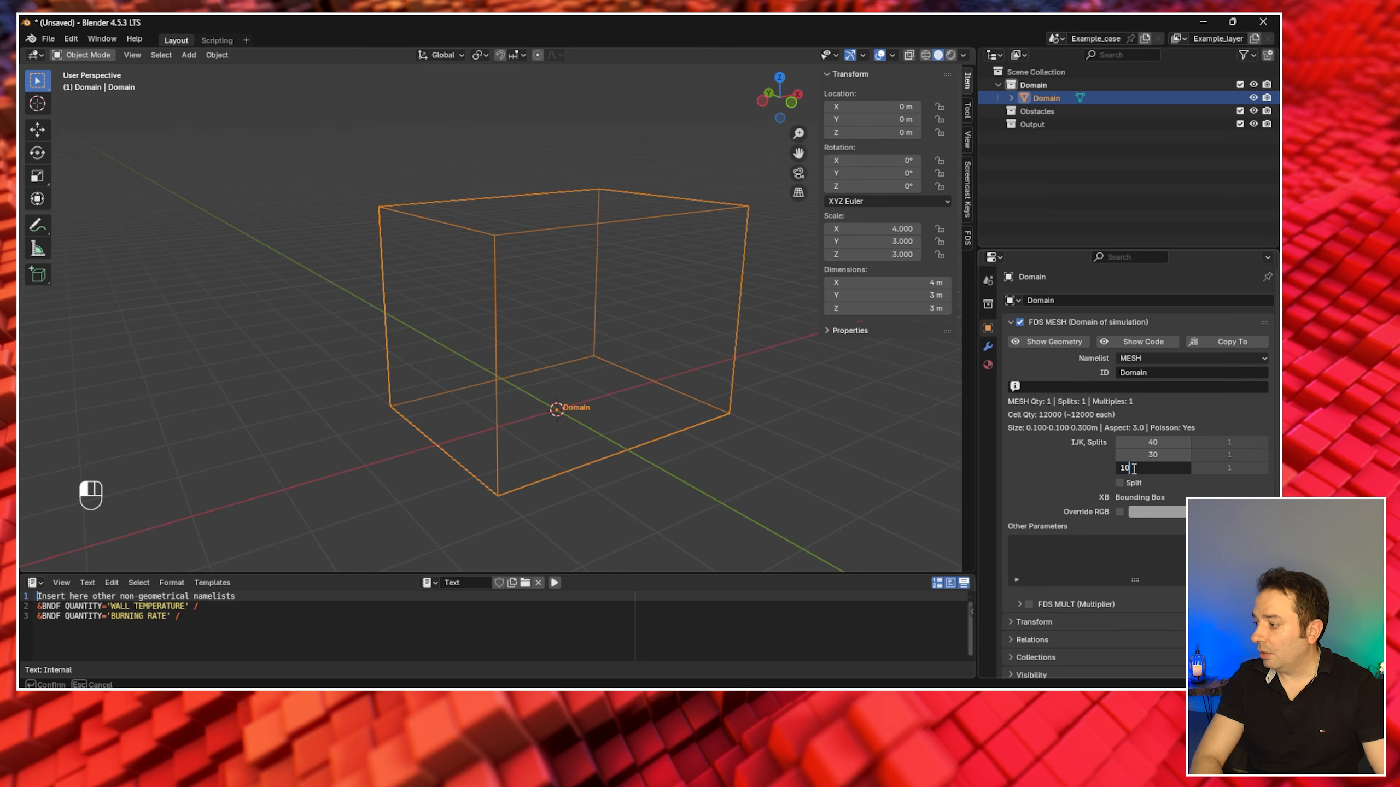
drag(1134, 468, 1103, 469)
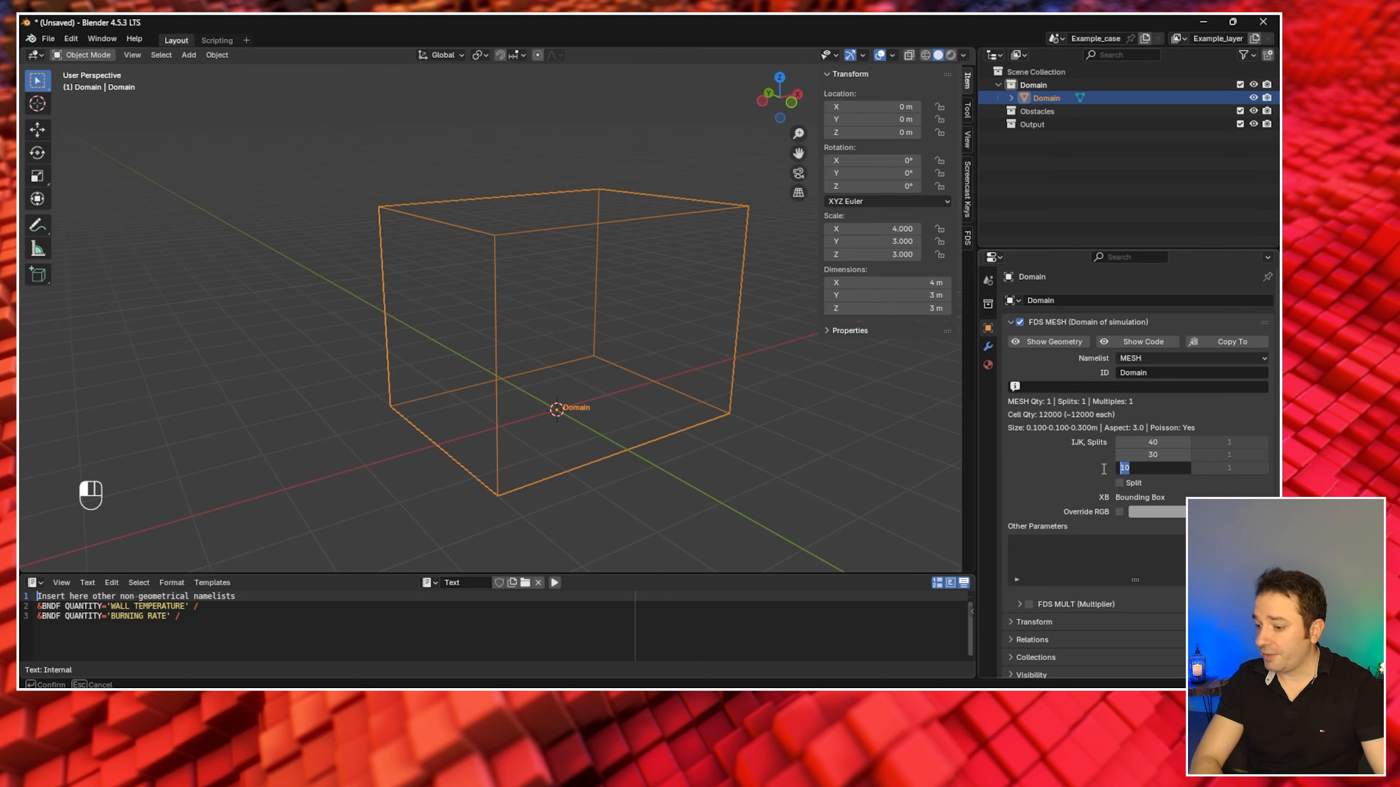
text(30)
key(Return)
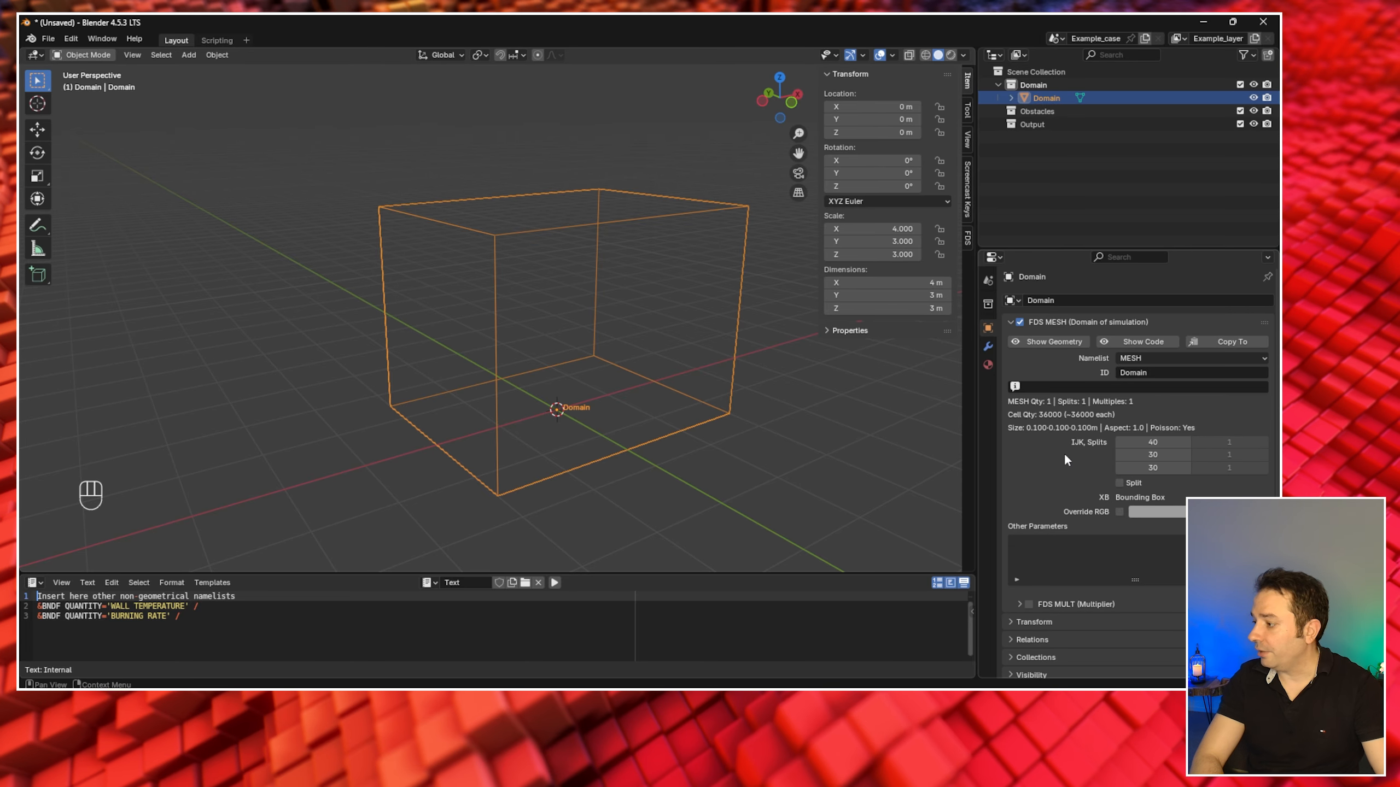
- Preview the Domain mesh's FDS geometry from another angle, and hide the temporary geometry again
click(1056, 341)
click(1056, 343)
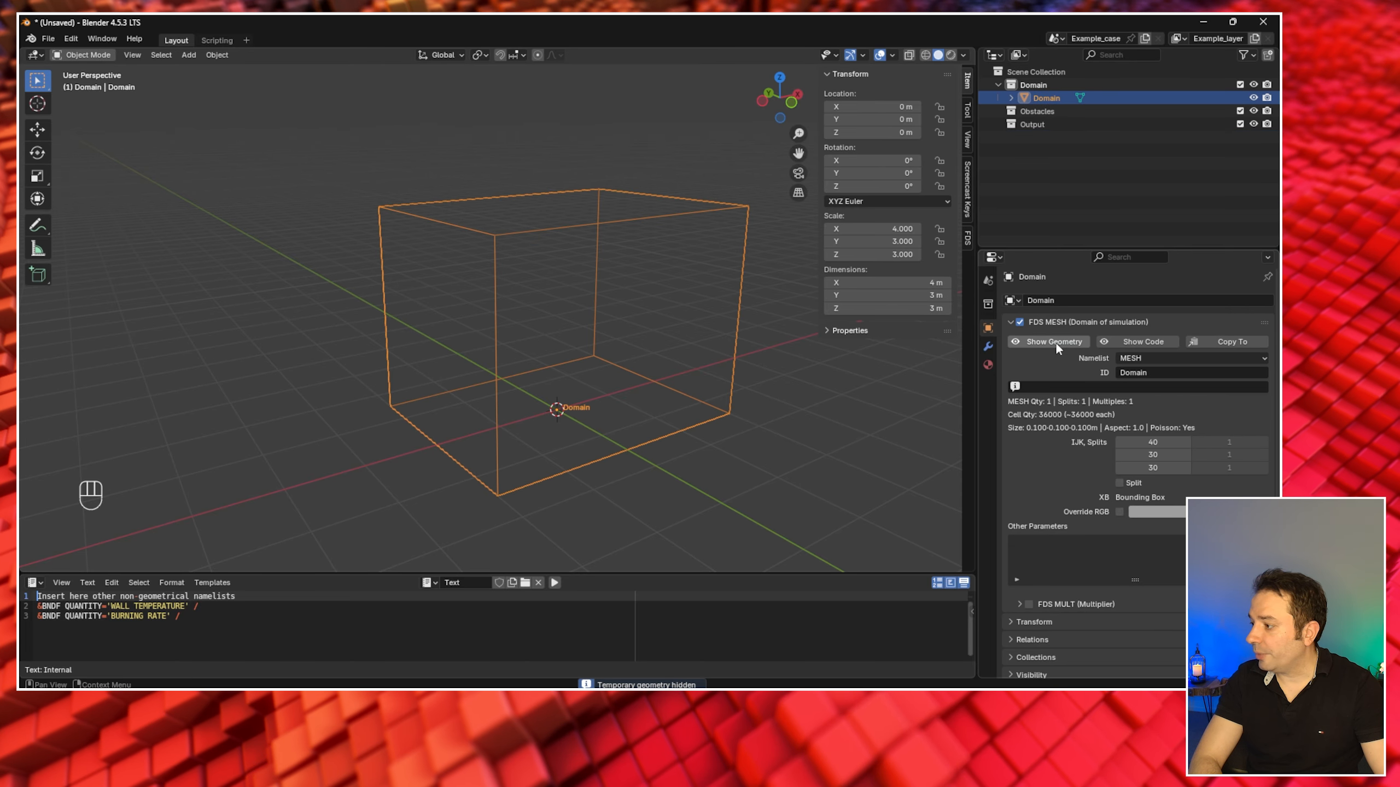
click(1056, 342)
drag(764, 490, 760, 501)
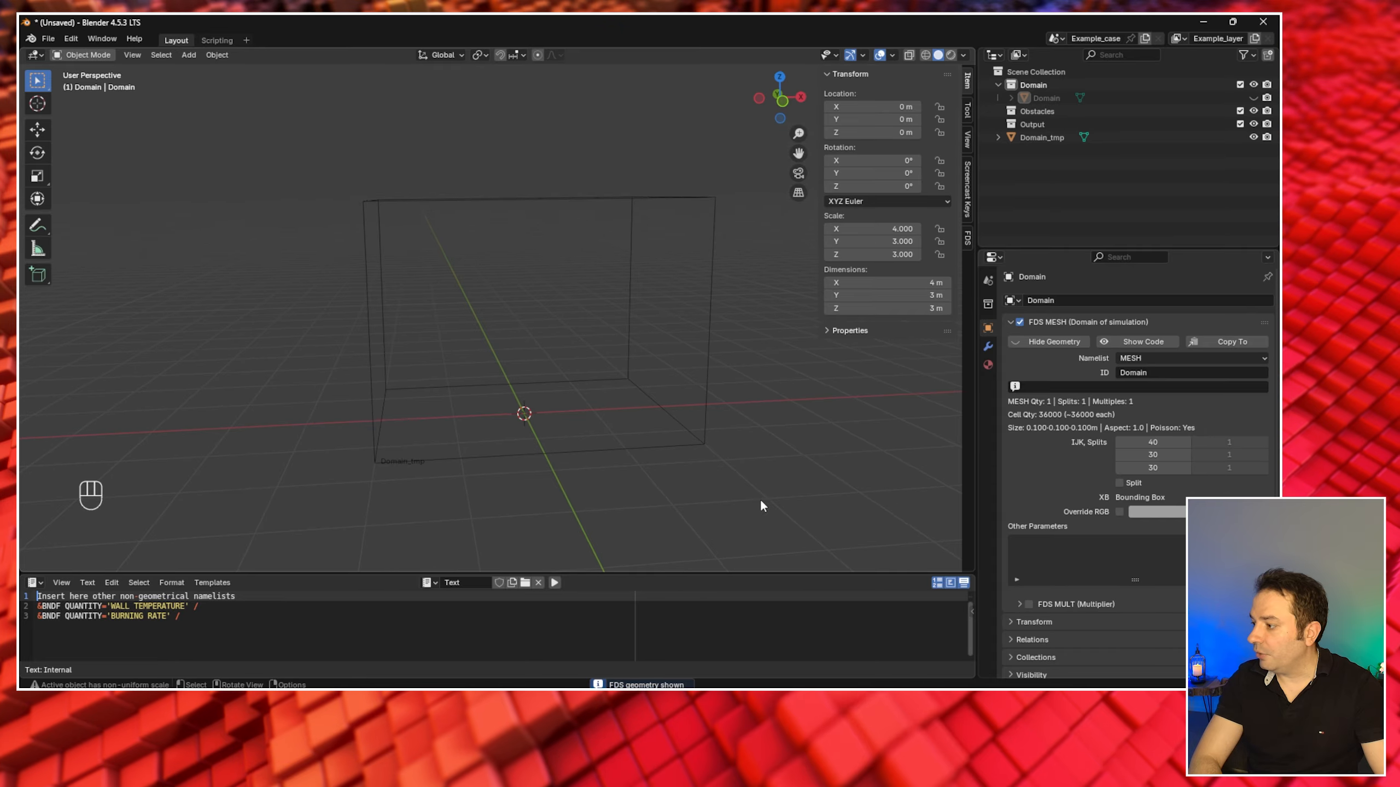
click(1055, 341)
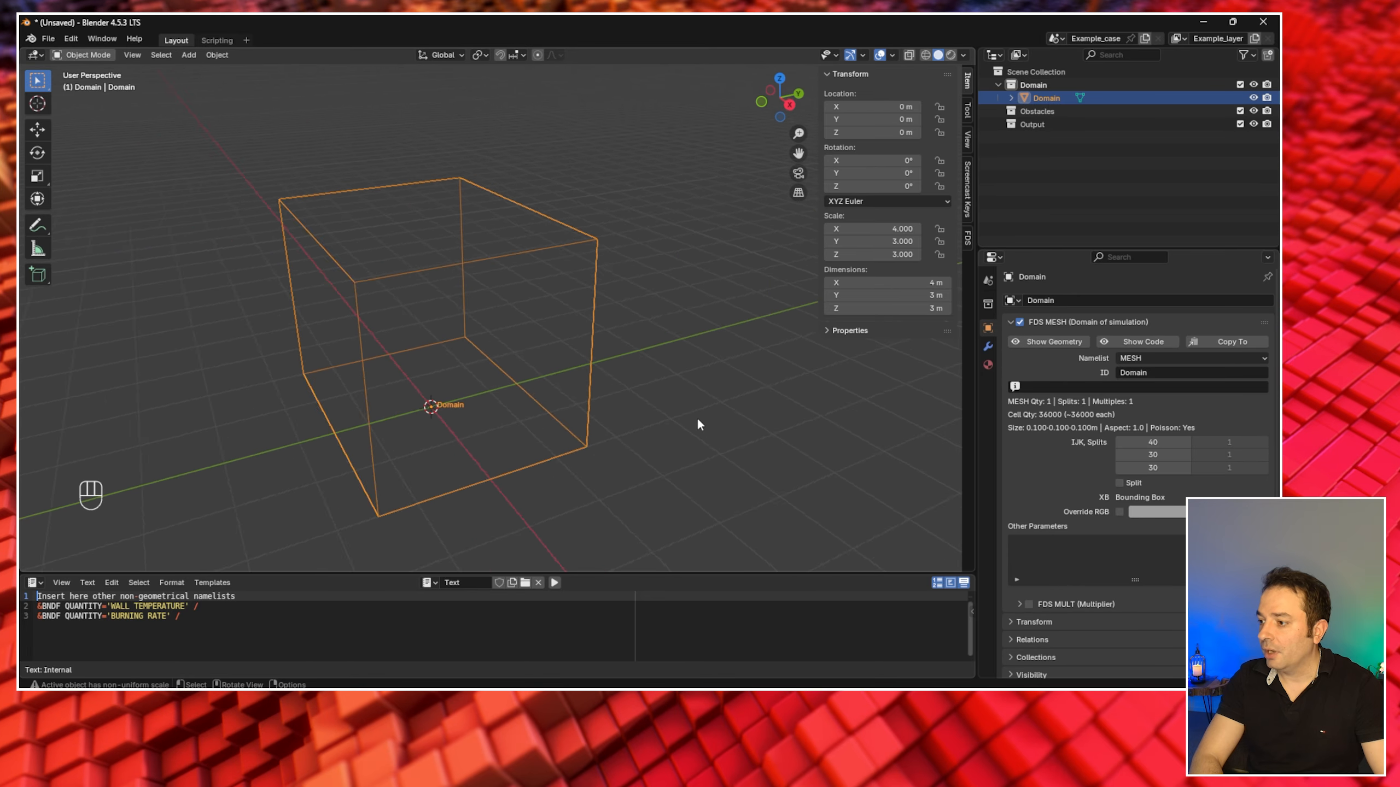
- Enable splitting for the Domain mesh and set 2 splits along the K (Z) direction
middle_drag(696, 417, 549, 379)
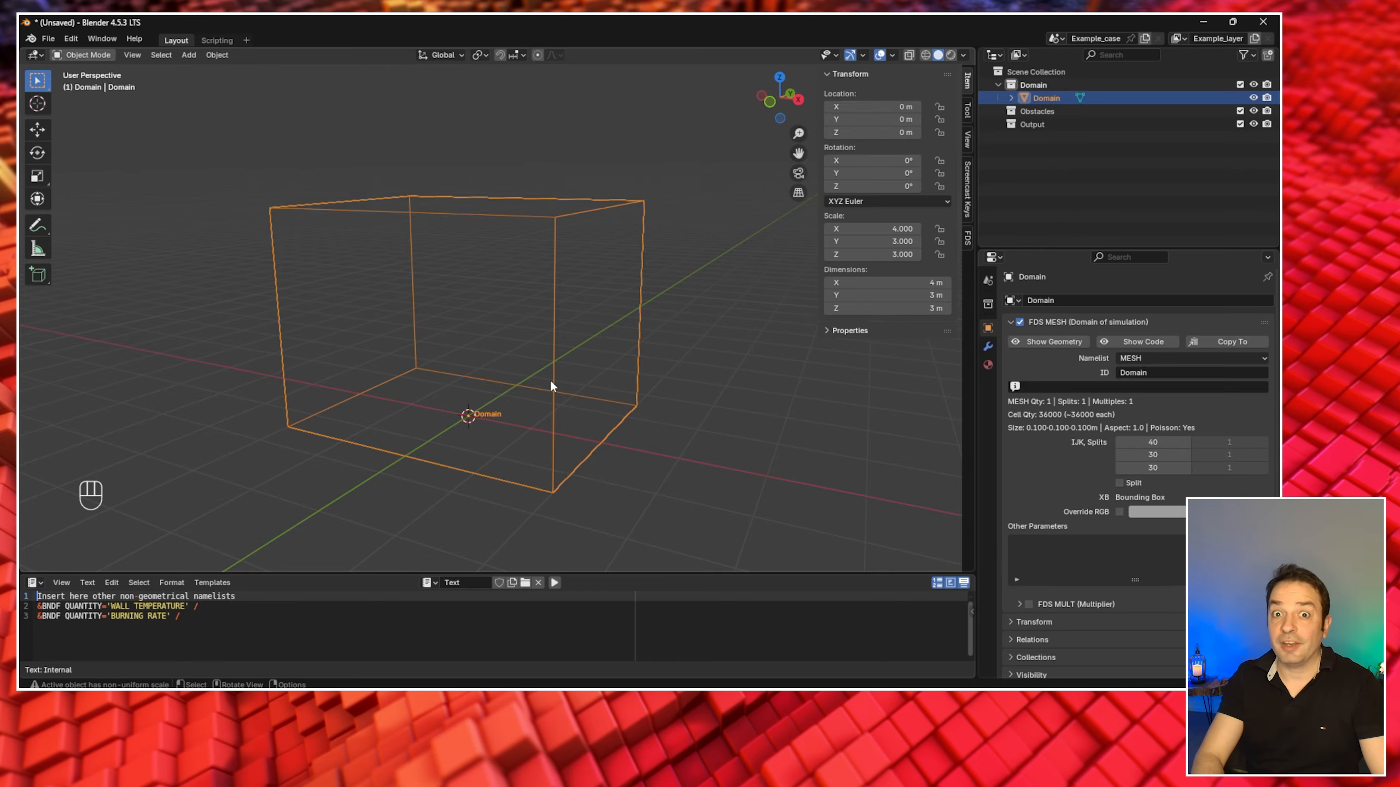
middle_drag(457, 376, 451, 379)
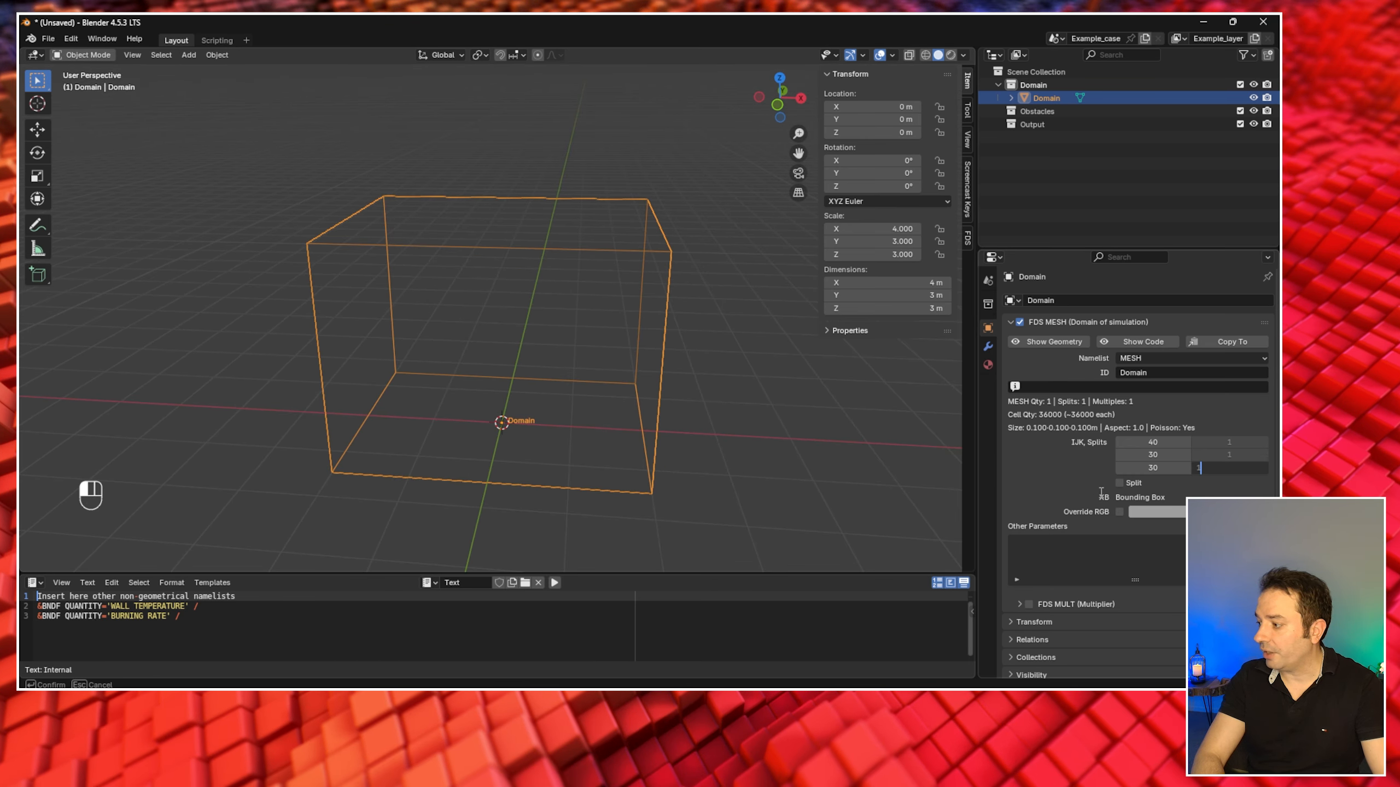
click(1119, 483)
click(1192, 467)
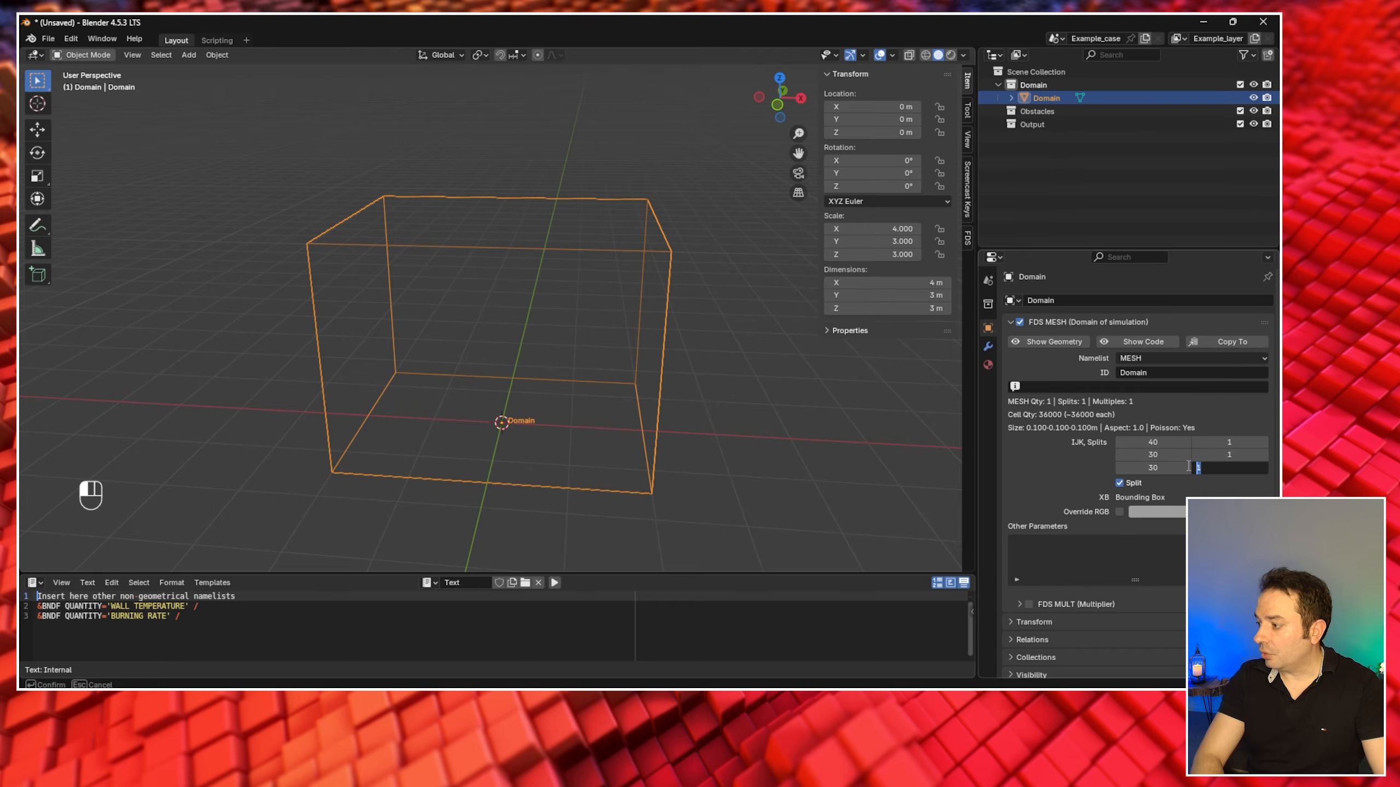
text(2)
key(Return)
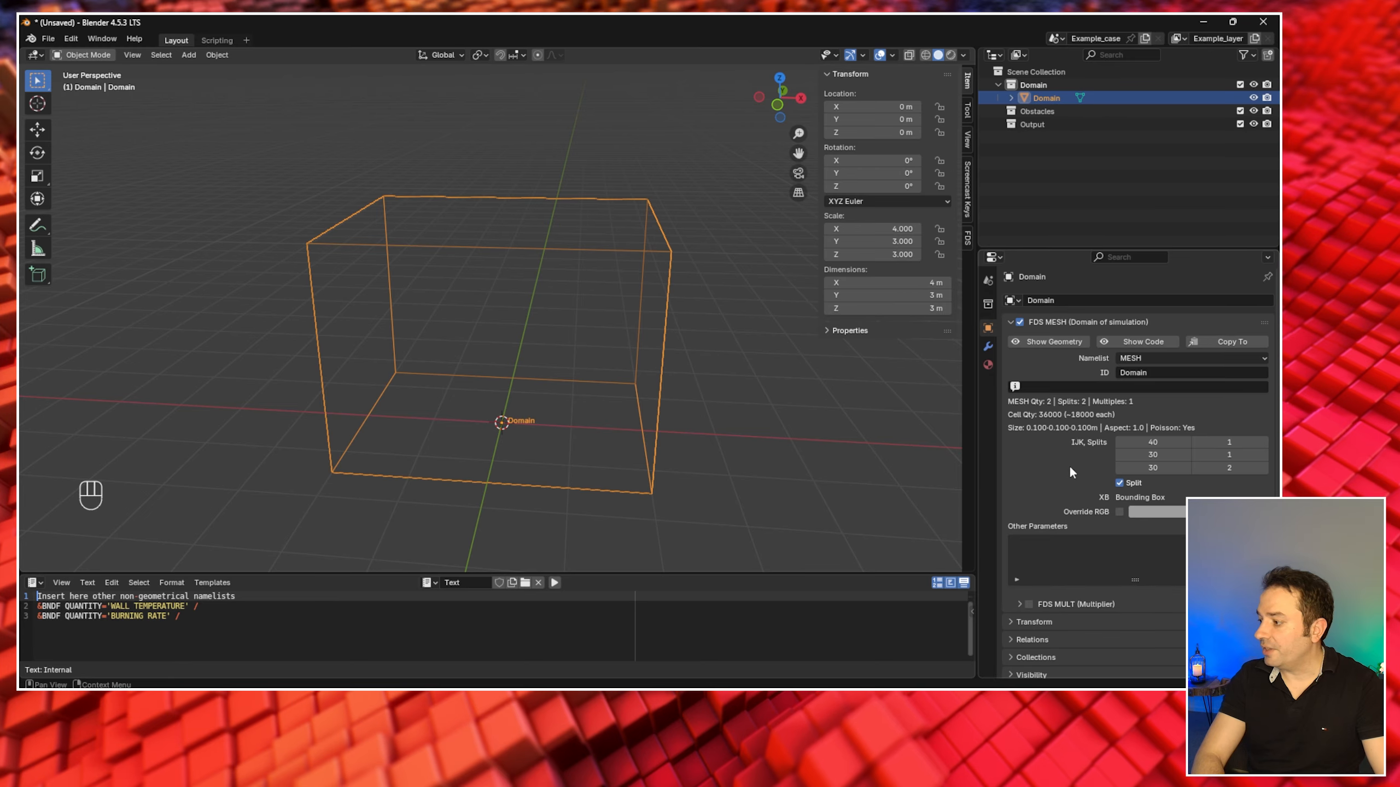
- Show the split mesh's FDS geometry to examine its division, and hide the temporary geometry again
click(1049, 342)
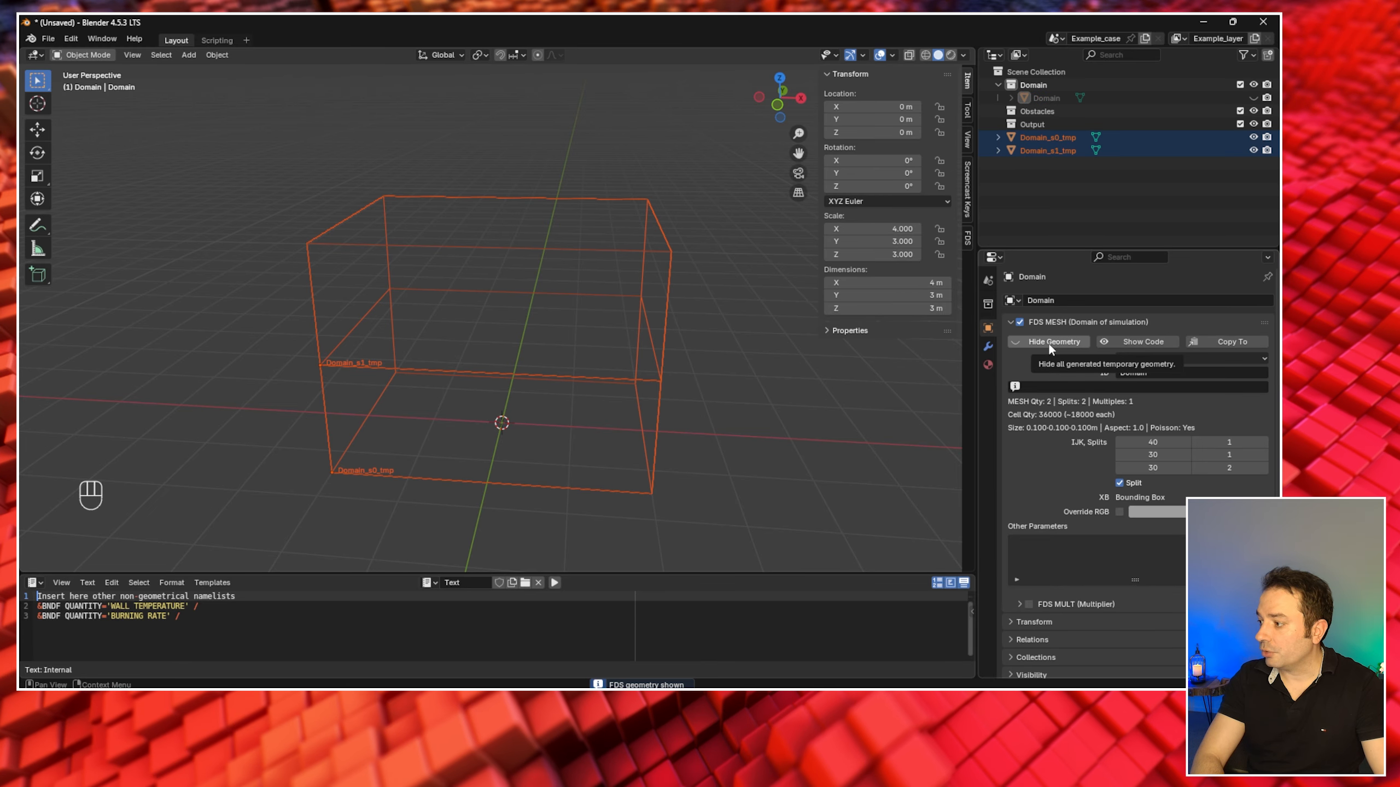
click(1048, 342)
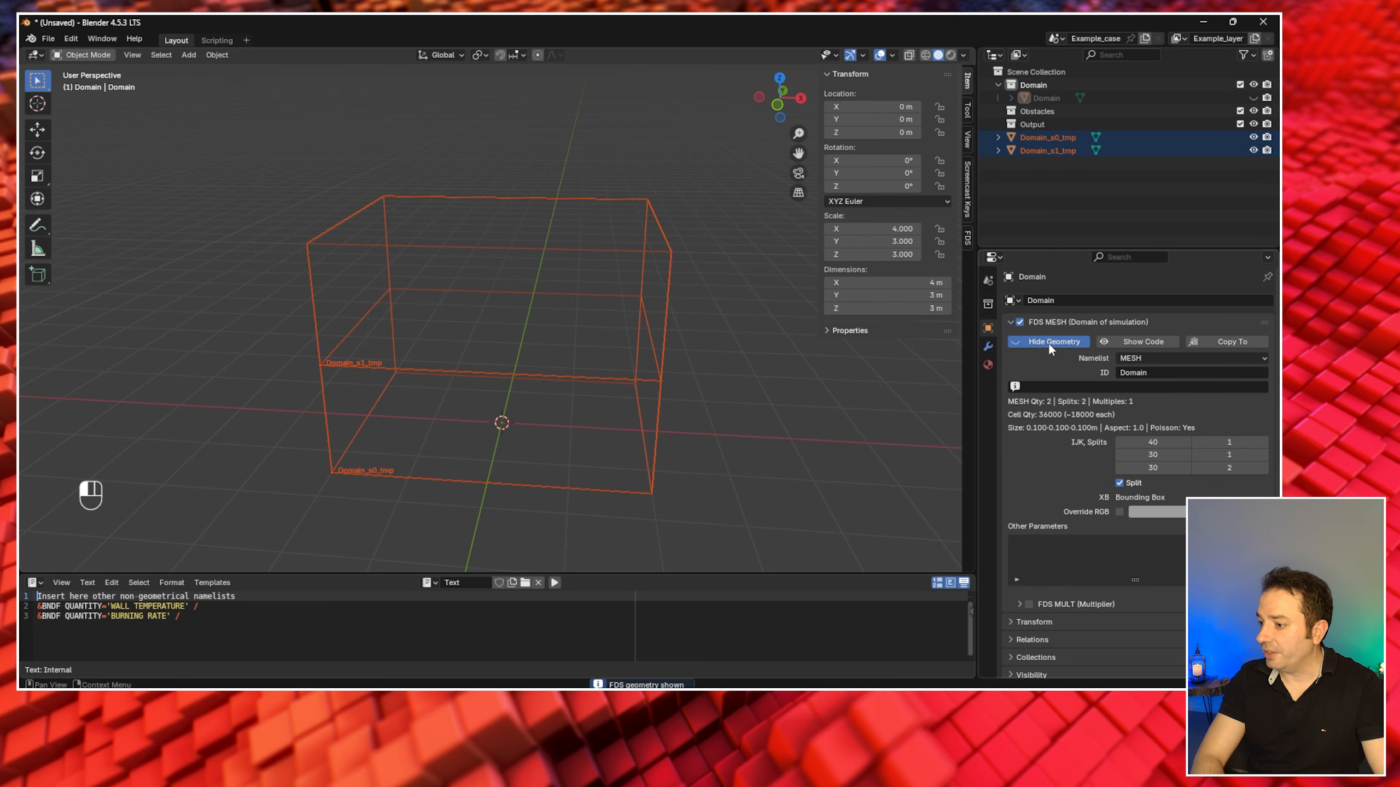
click(1047, 342)
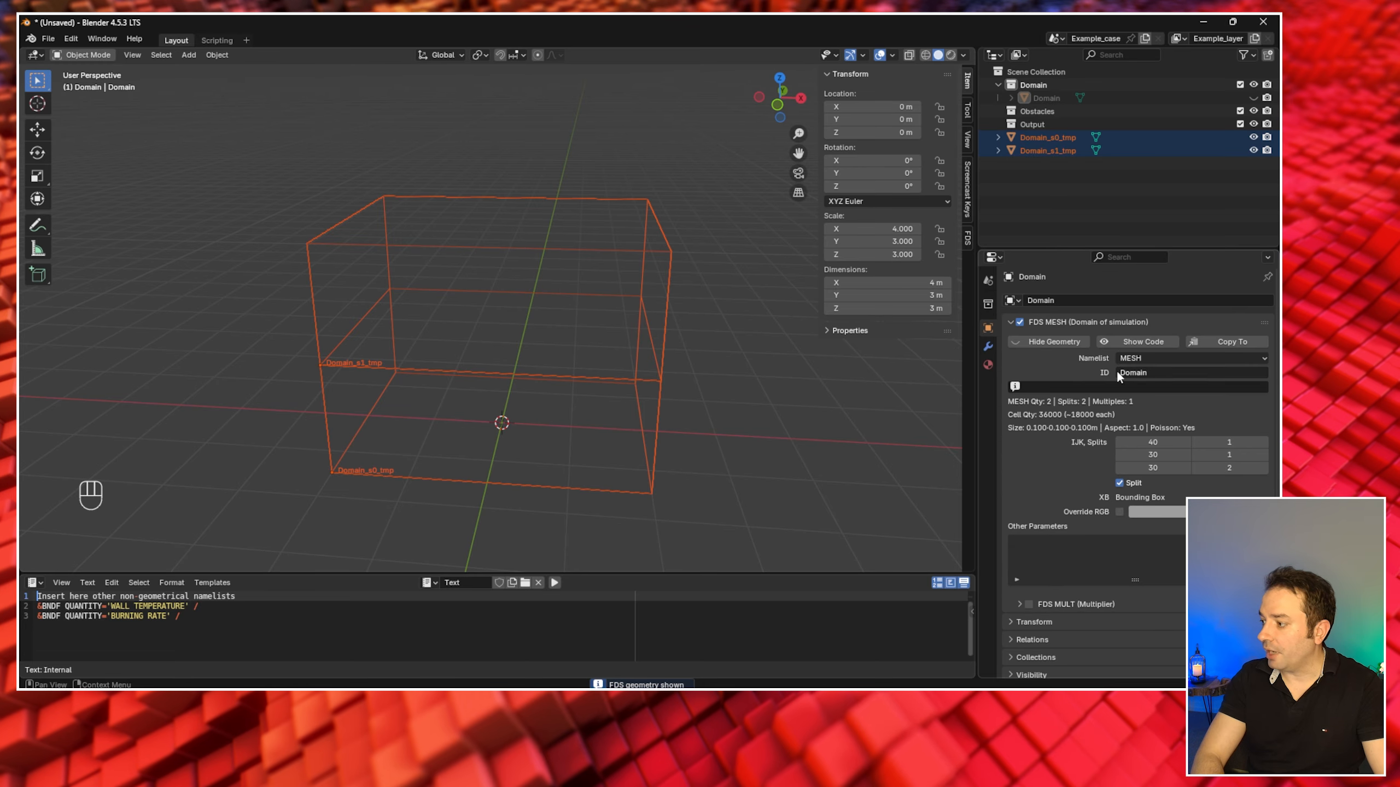
click(1063, 342)
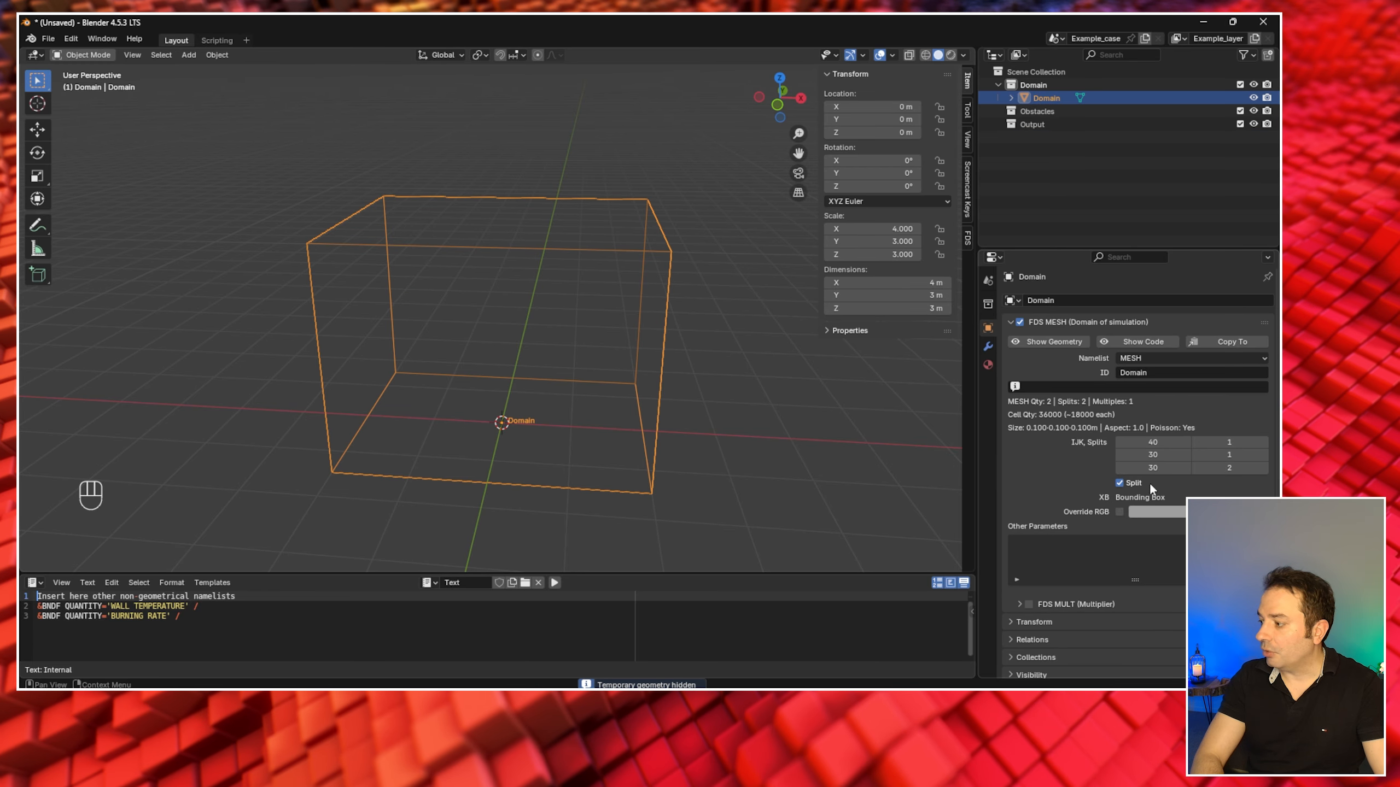
- Turn off splitting for the Domain mesh, and check its FDS geometry by briefly showing it
click(1119, 482)
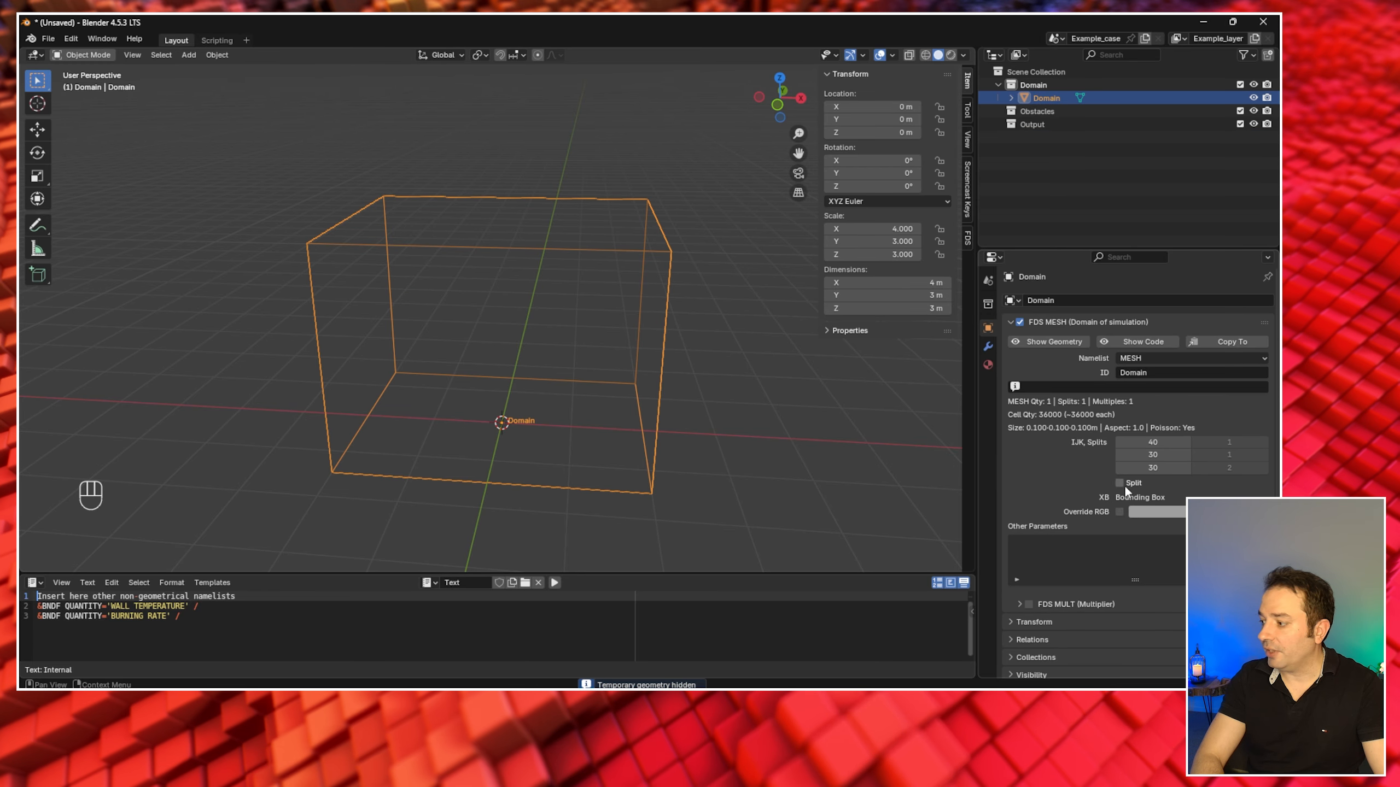
click(1059, 341)
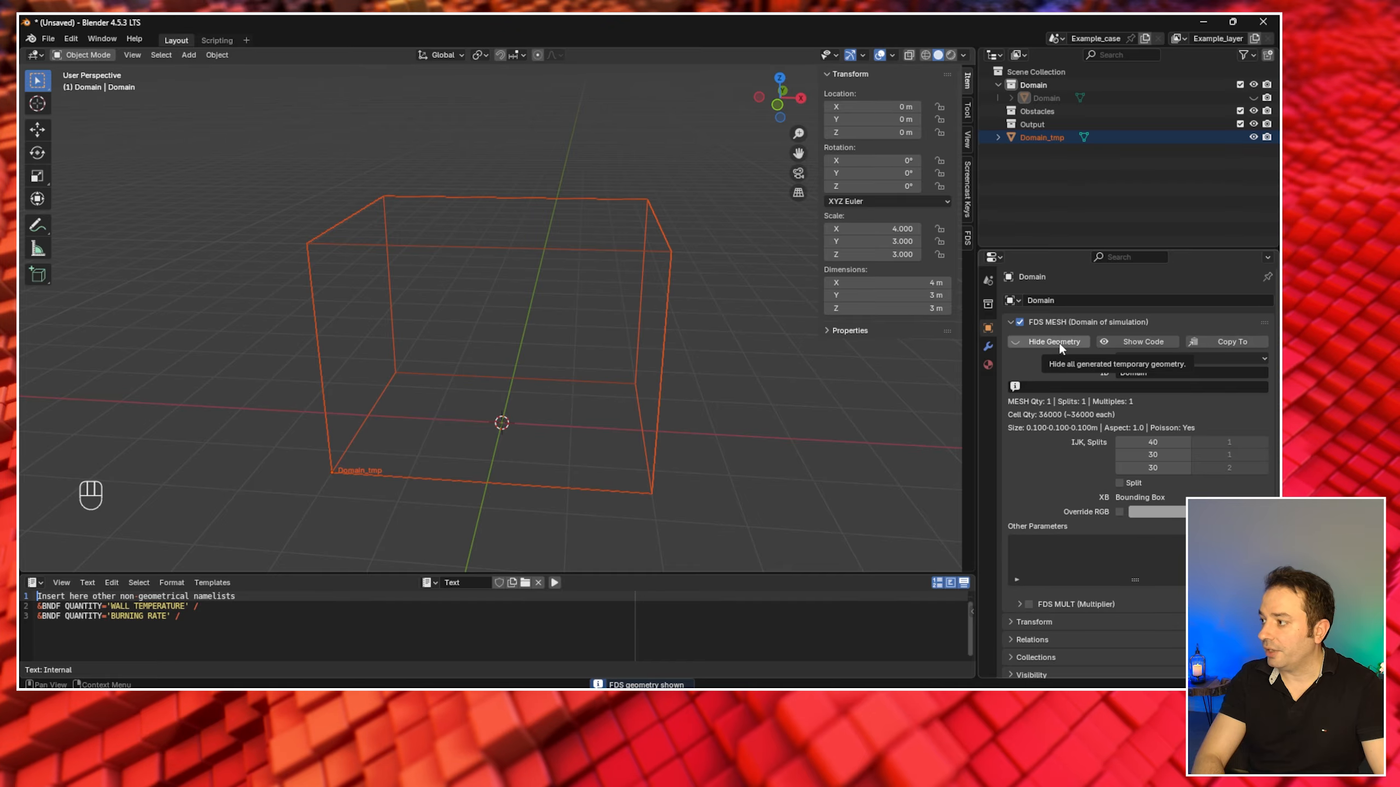
click(1058, 343)
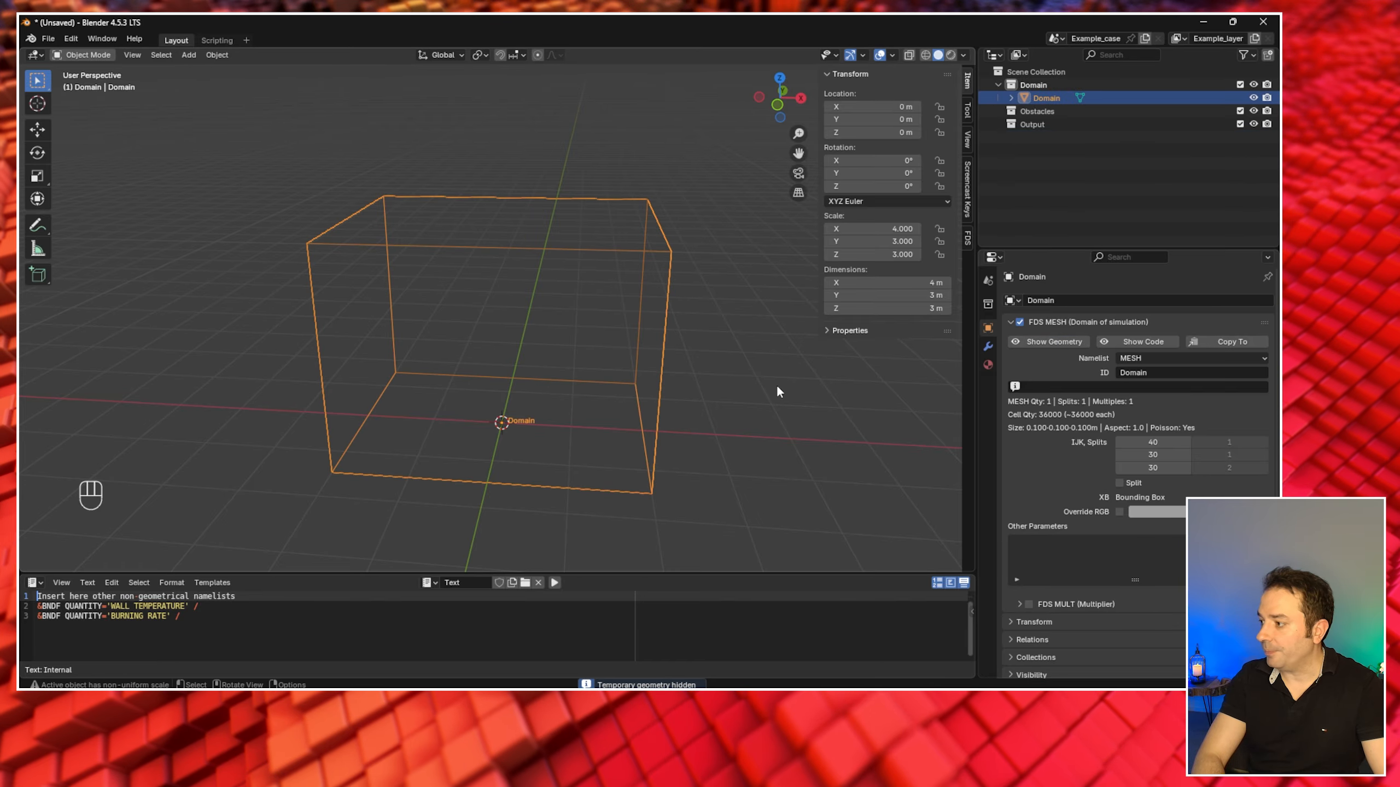
- Add a 1 m cube mesh inside the domain and set its Z location to 0.5 m
mouse_move(753, 429)
middle_down()
mouse_move(776, 415)
mouse_move(755, 435)
middle_up()
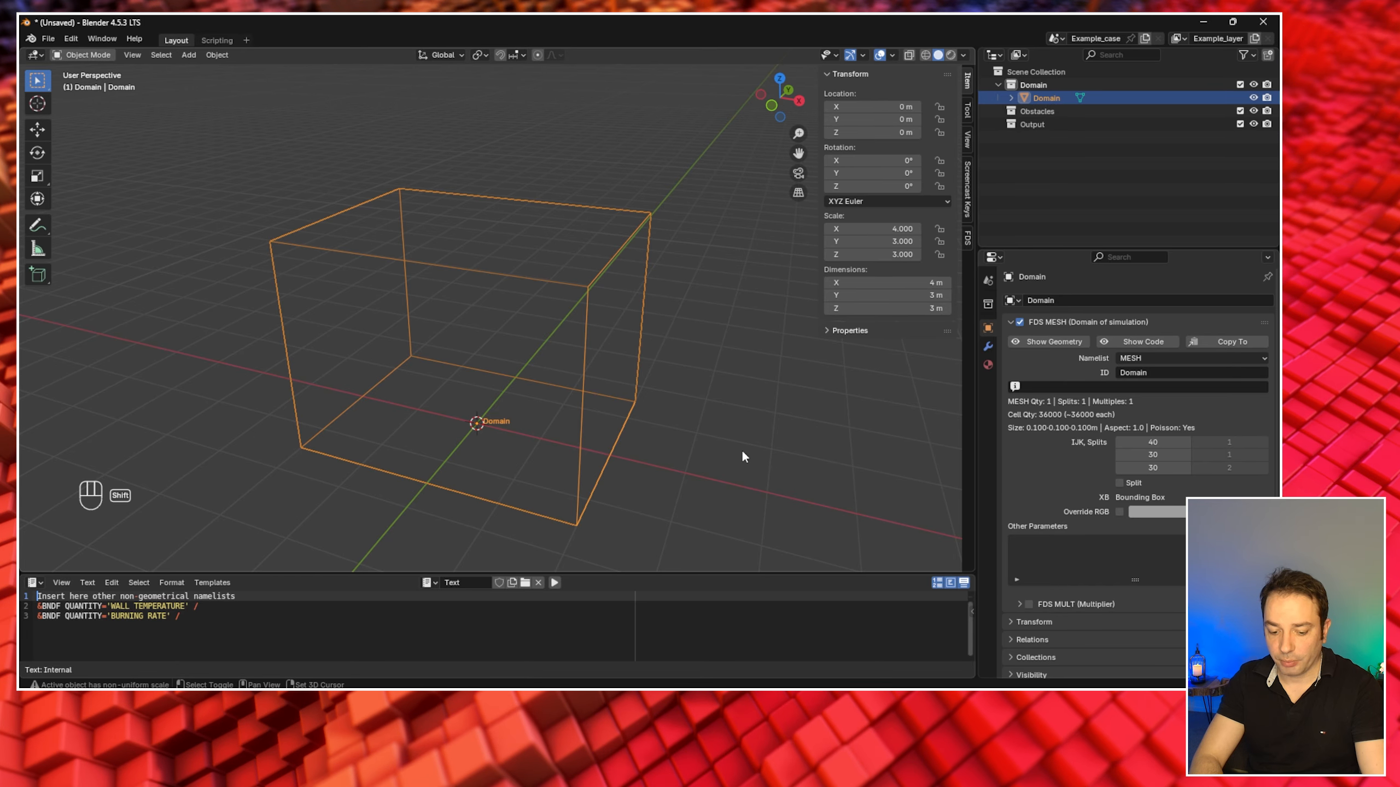
click(644, 463)
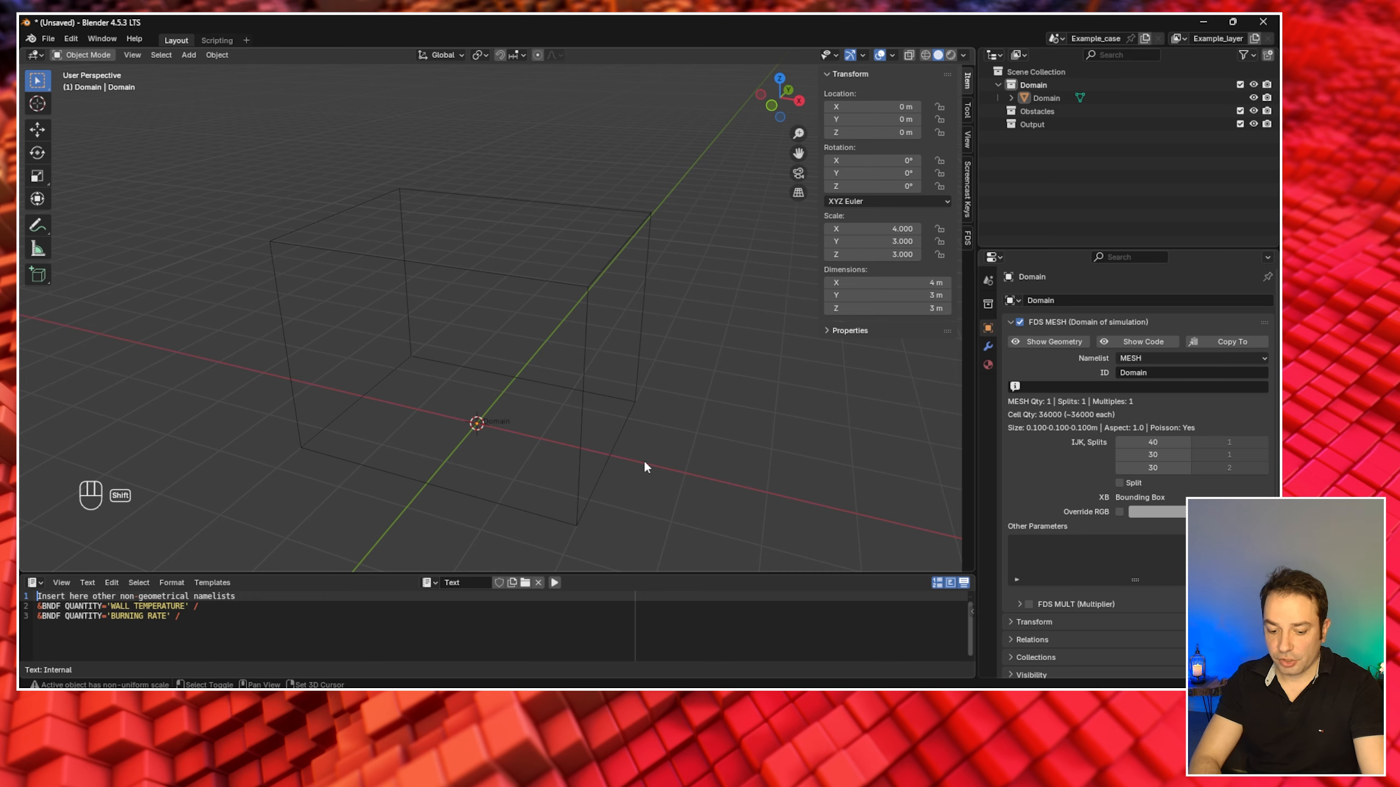
key(shift+a)
mouse_move(645, 464)
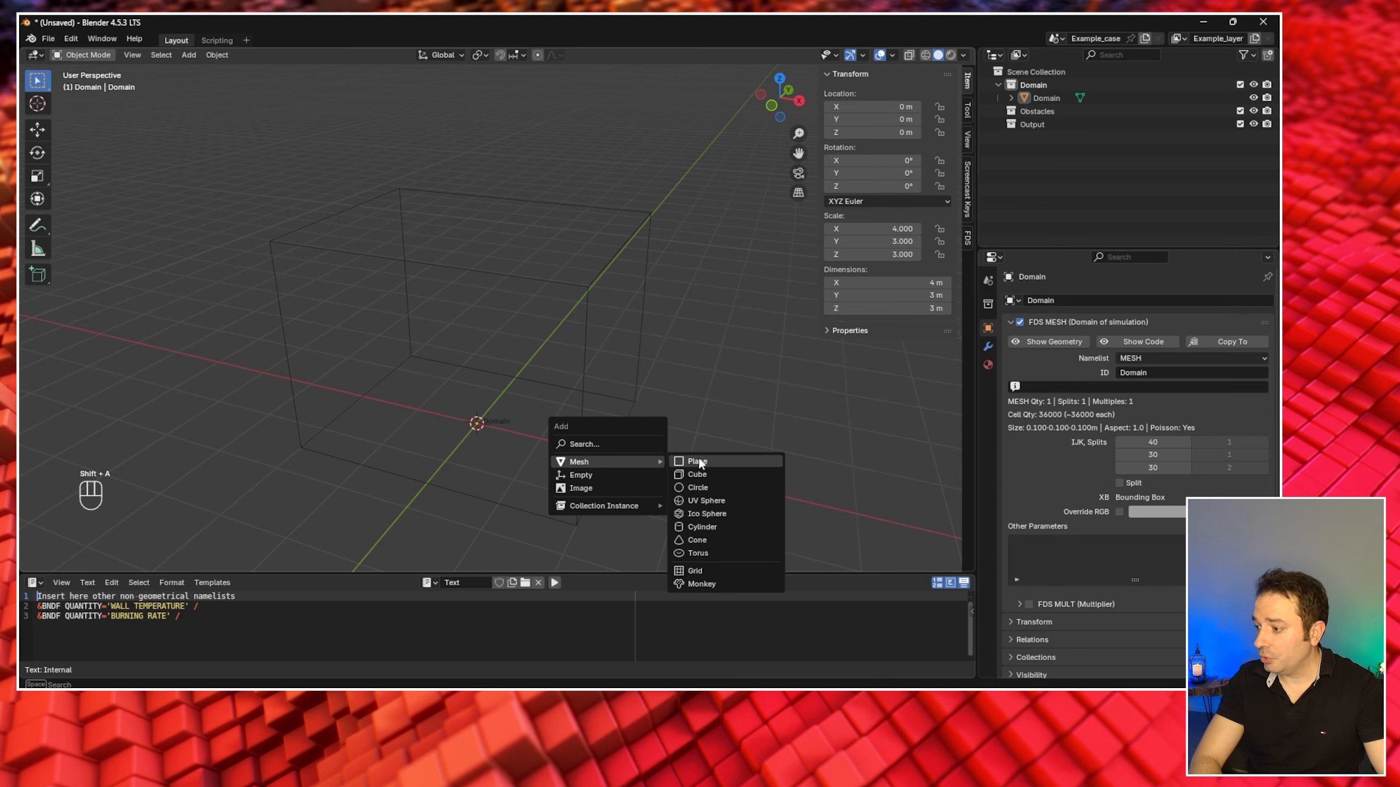
click(697, 473)
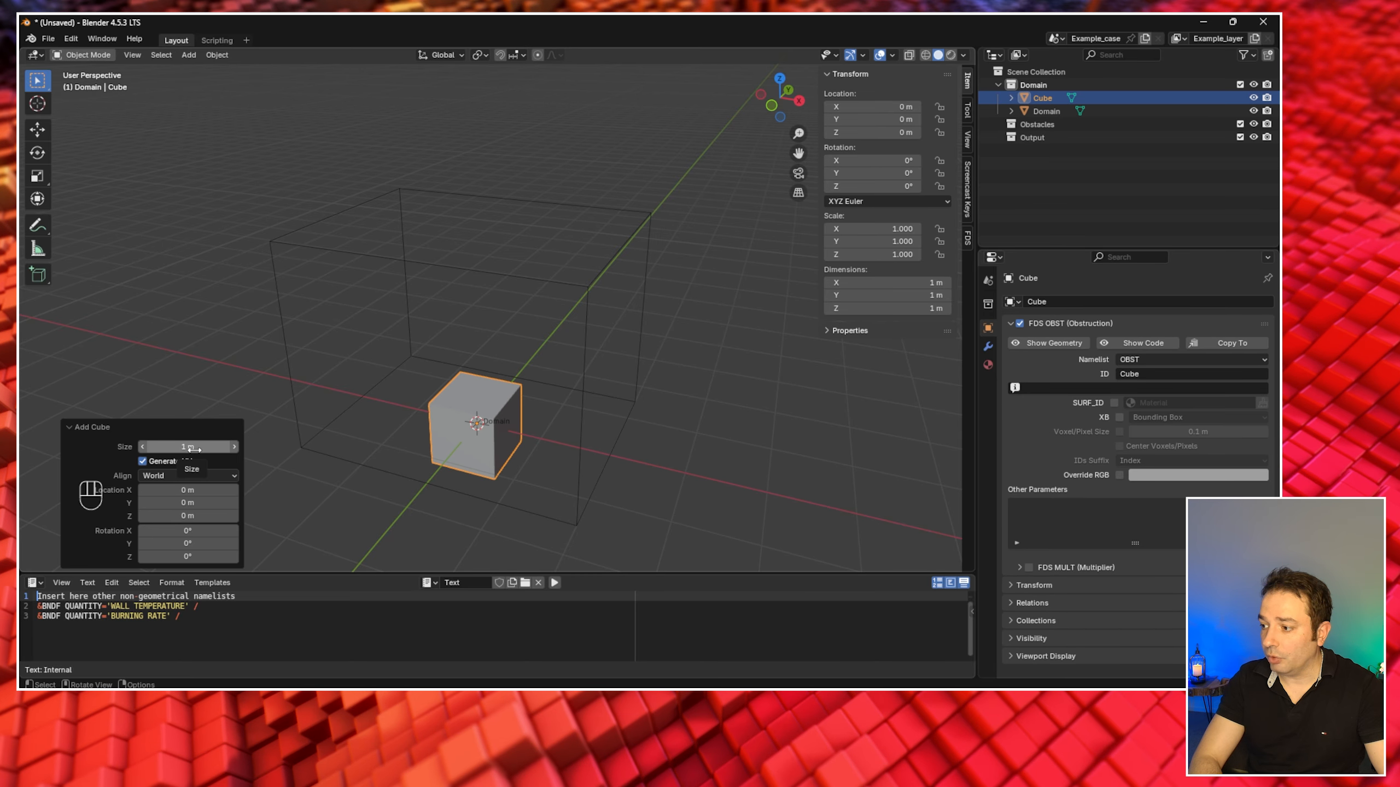
click(188, 516)
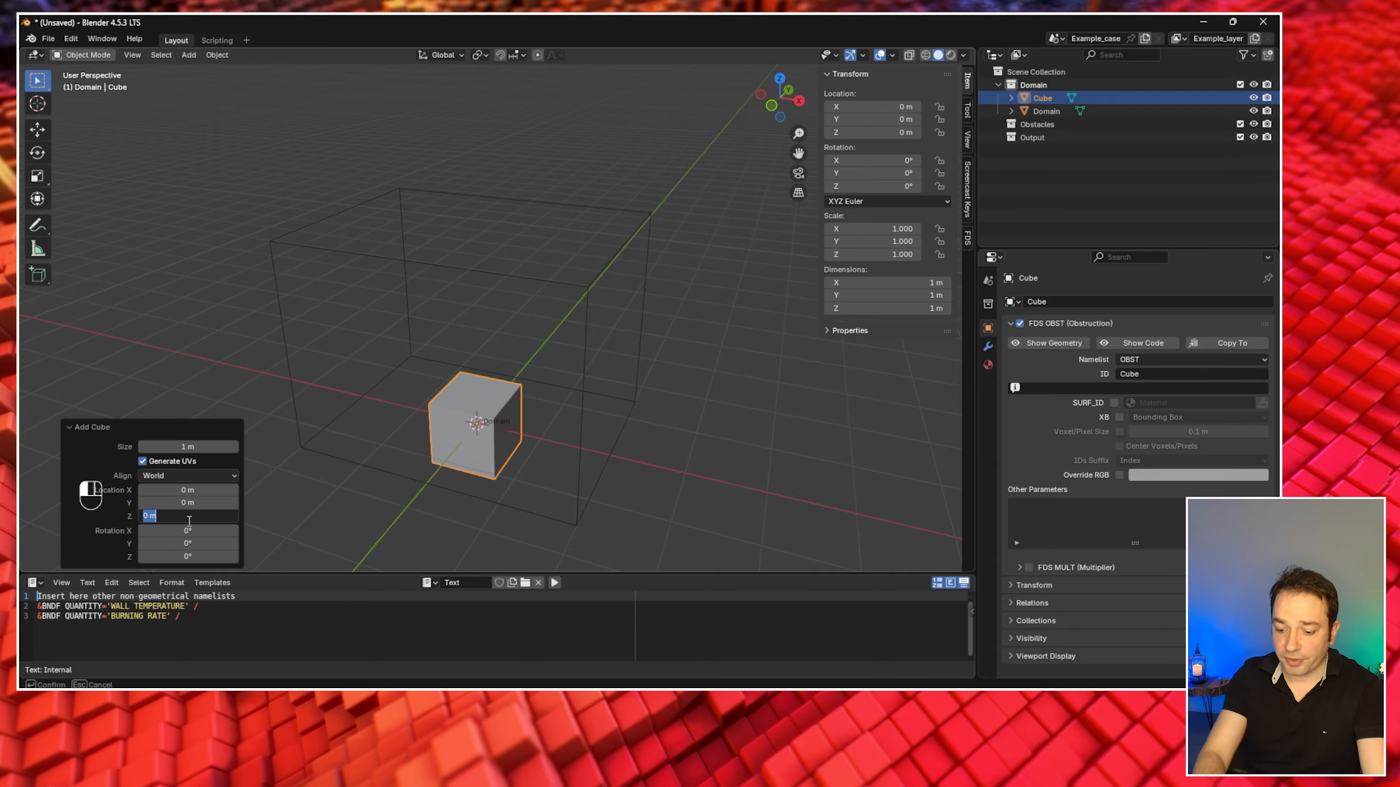
text(0.5)
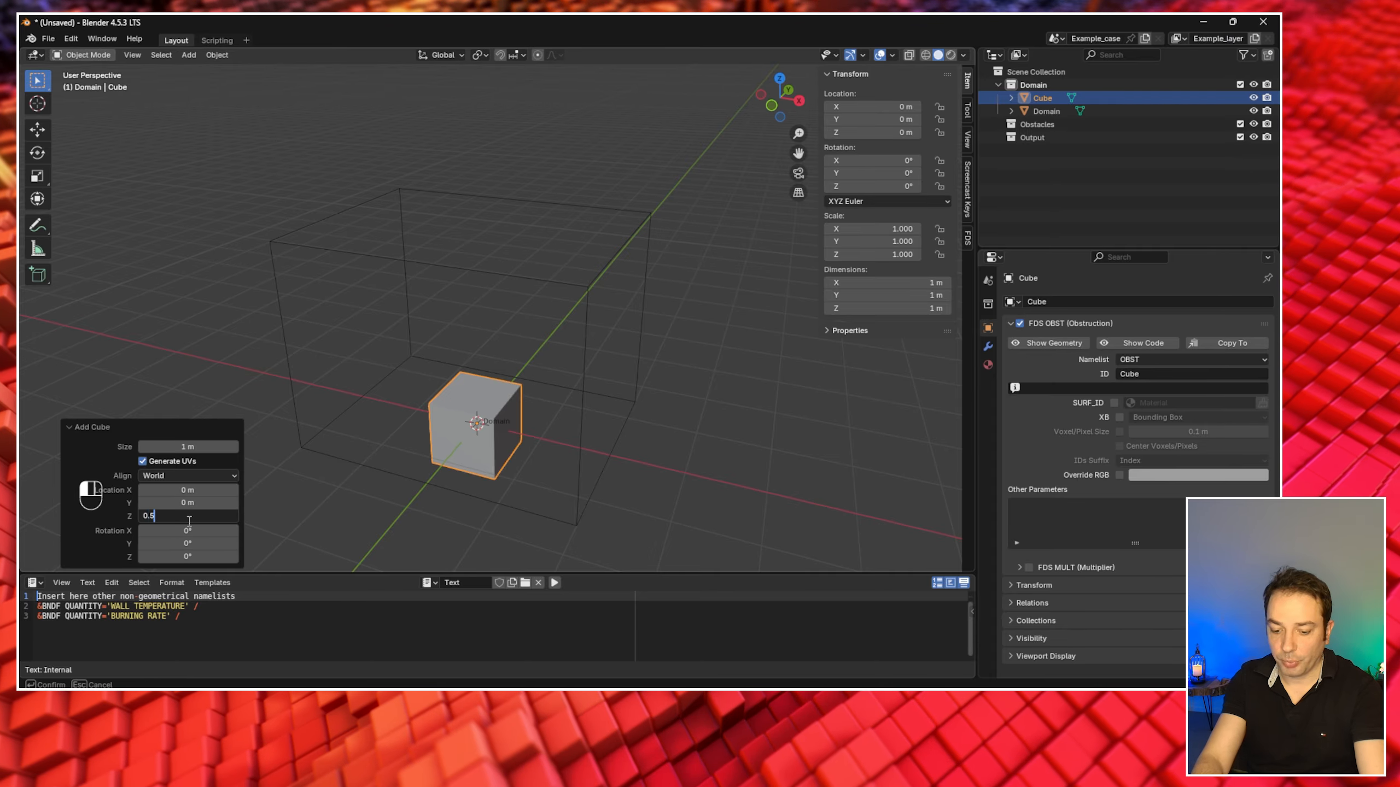
key(Return)
middle_drag(552, 499, 590, 515)
click(588, 515)
click(559, 377)
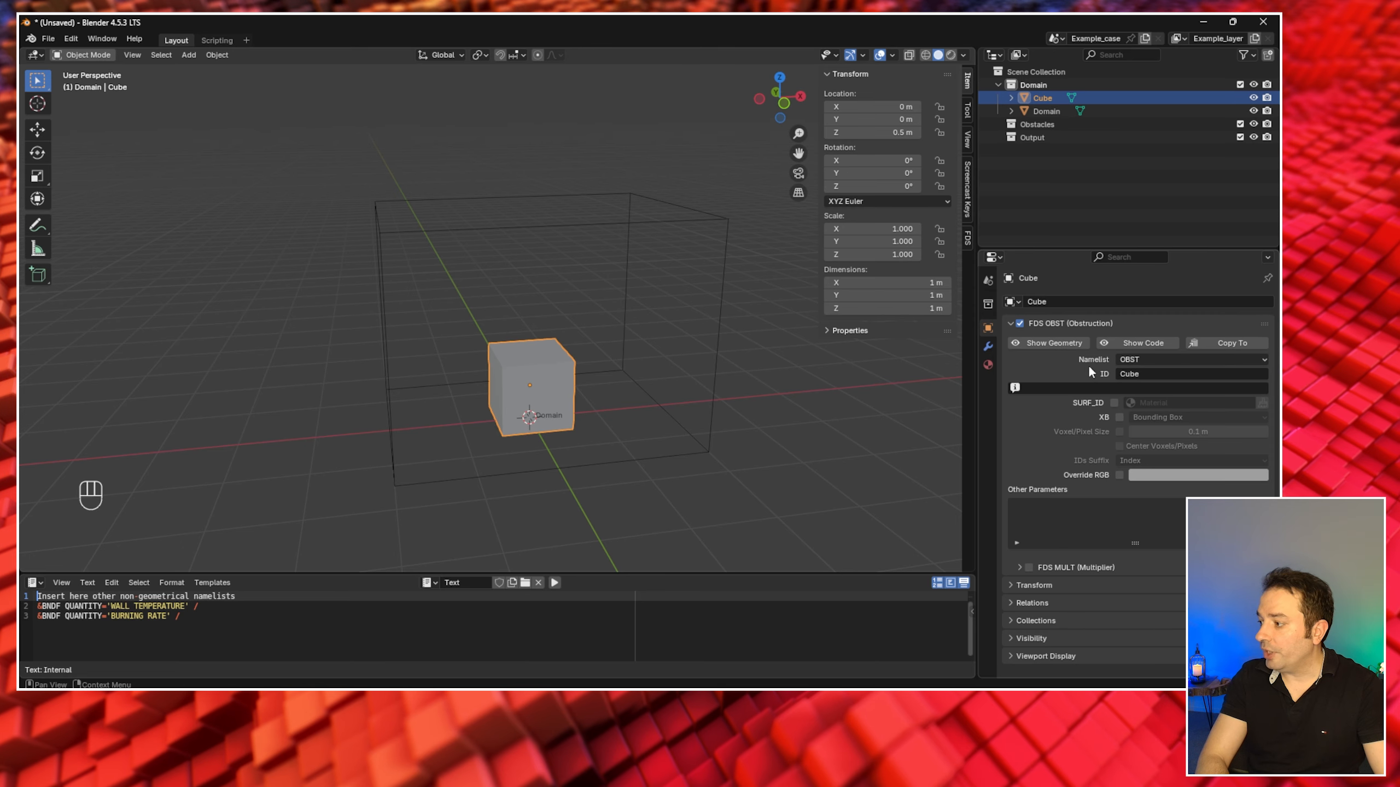
- Keep OBST as the new cube's FDS namelist and rename its ID to BurnerOB
click(1145, 359)
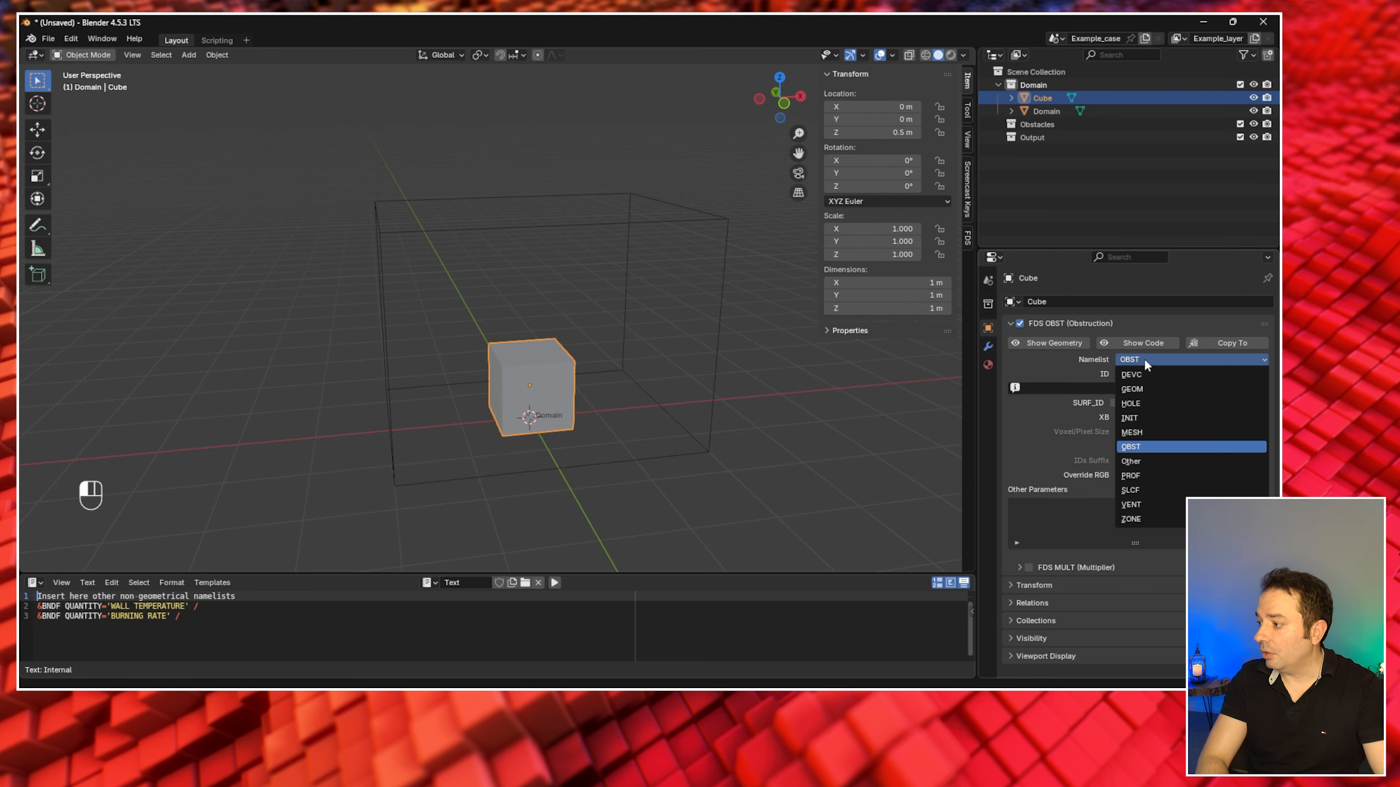
click(1146, 446)
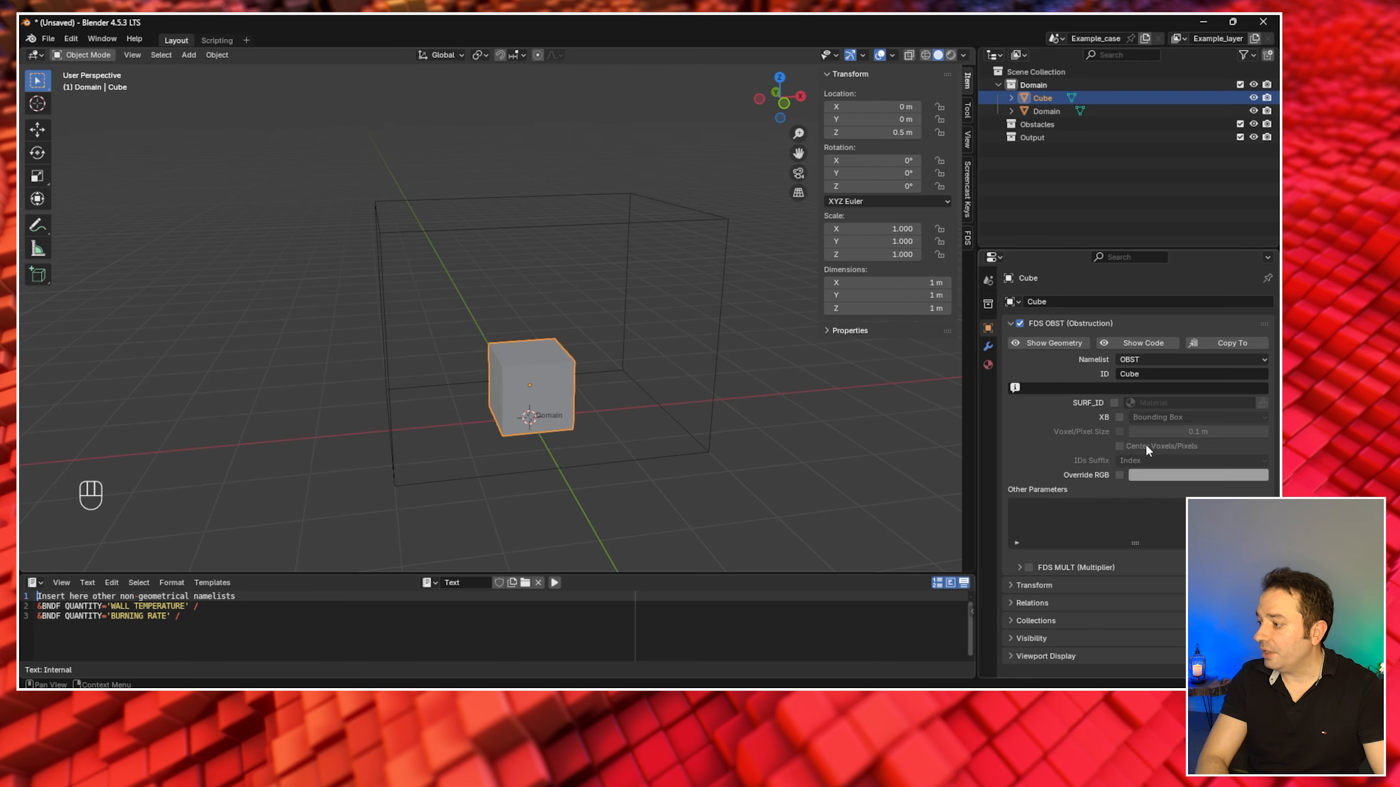
click(1135, 375)
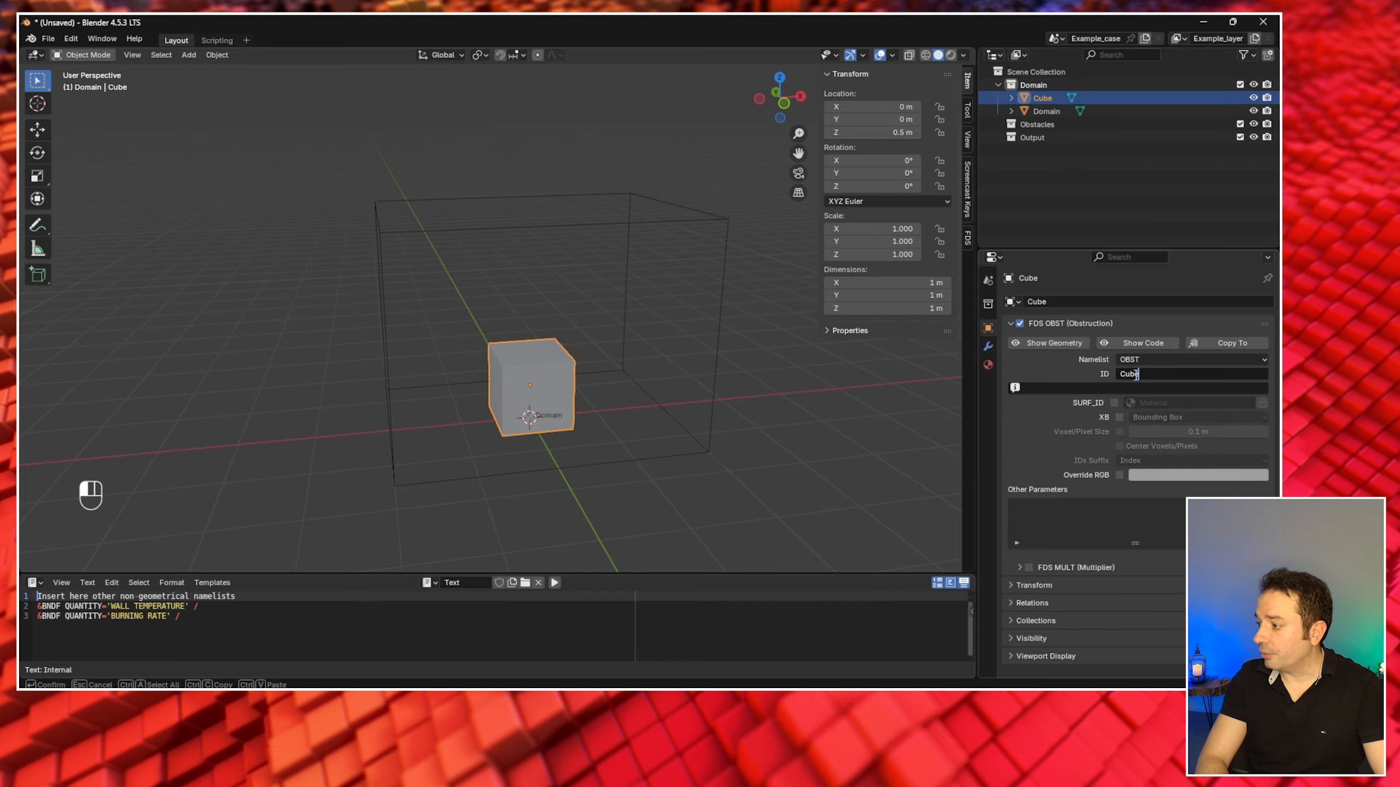
text(bu)
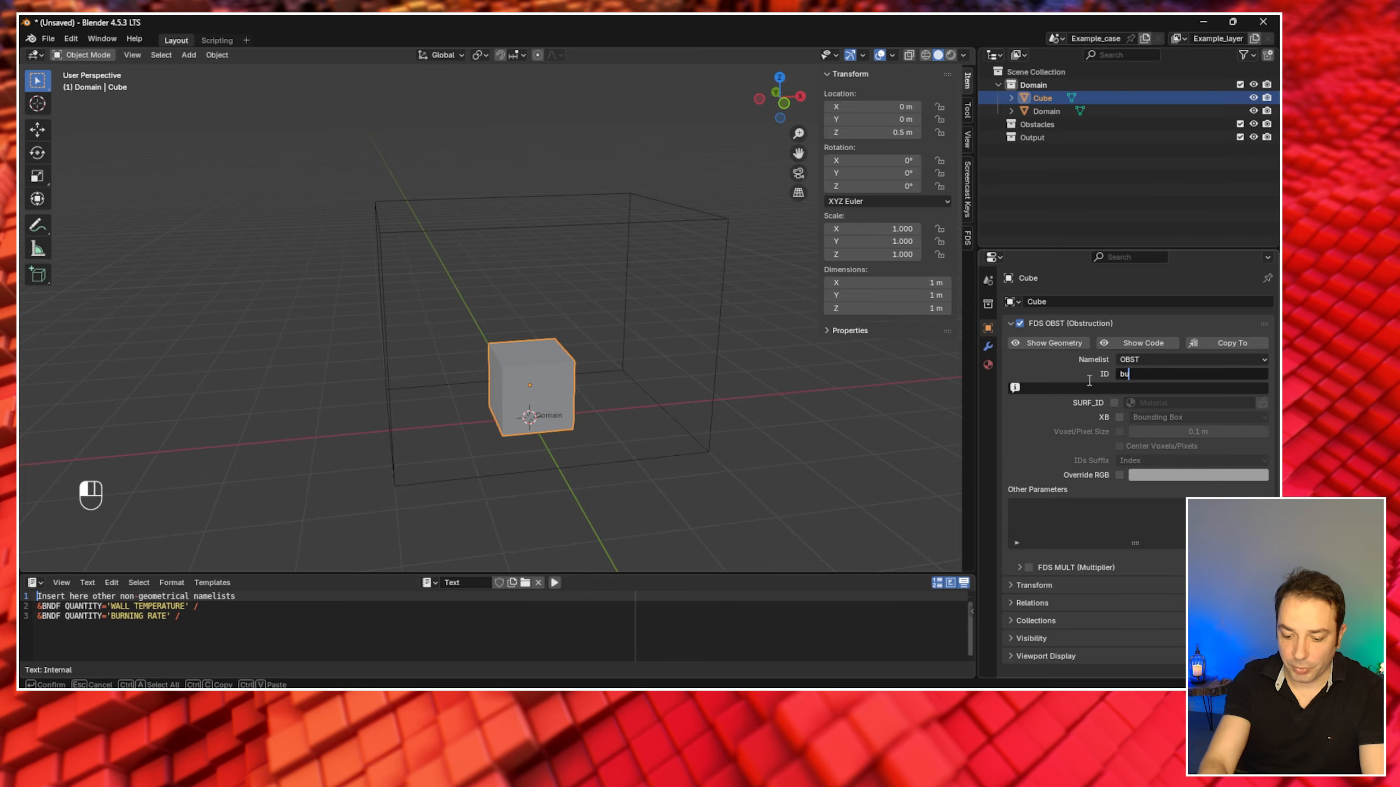
text(rnerOB)
key(Return)
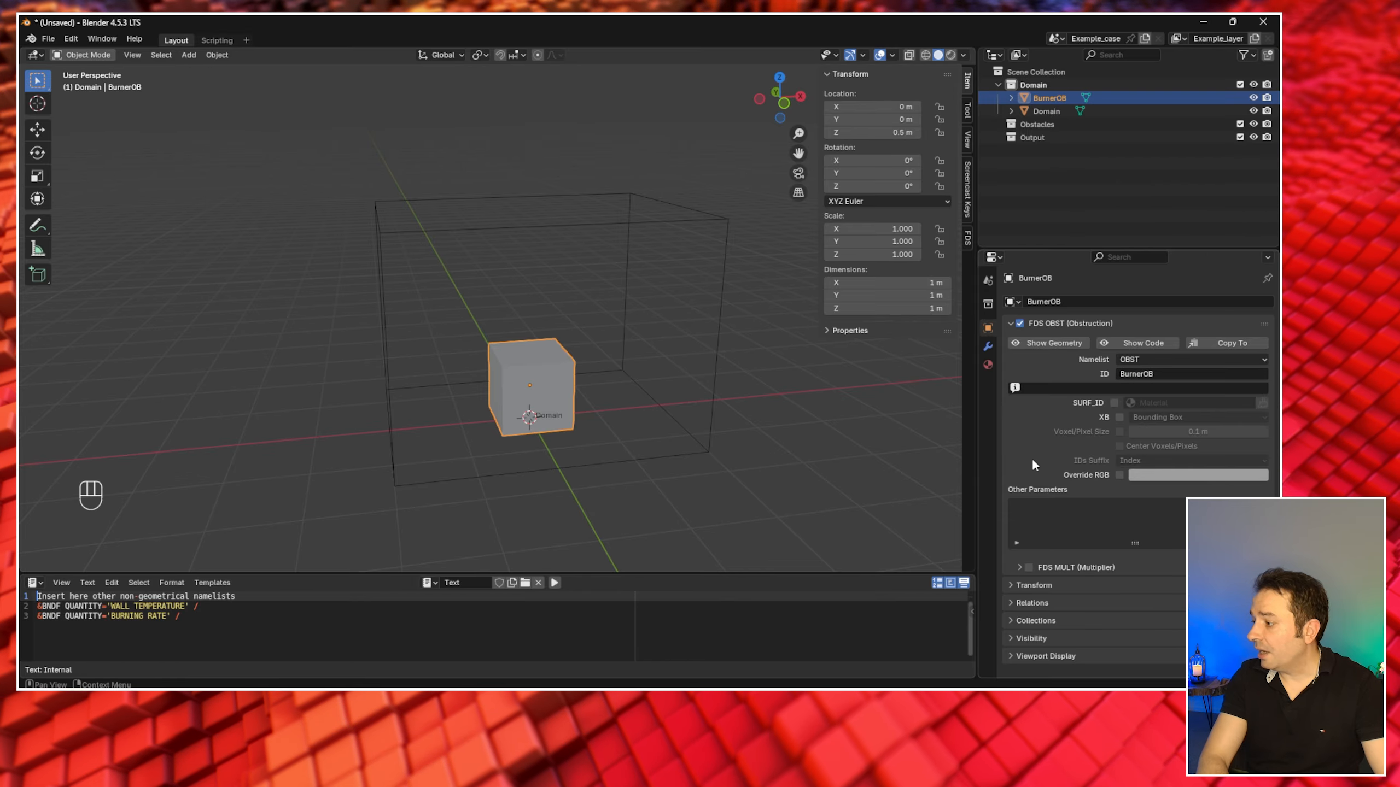
- Enable XB export for BurnerOB with the Bounding Box option, and review the other XB choices
click(1118, 417)
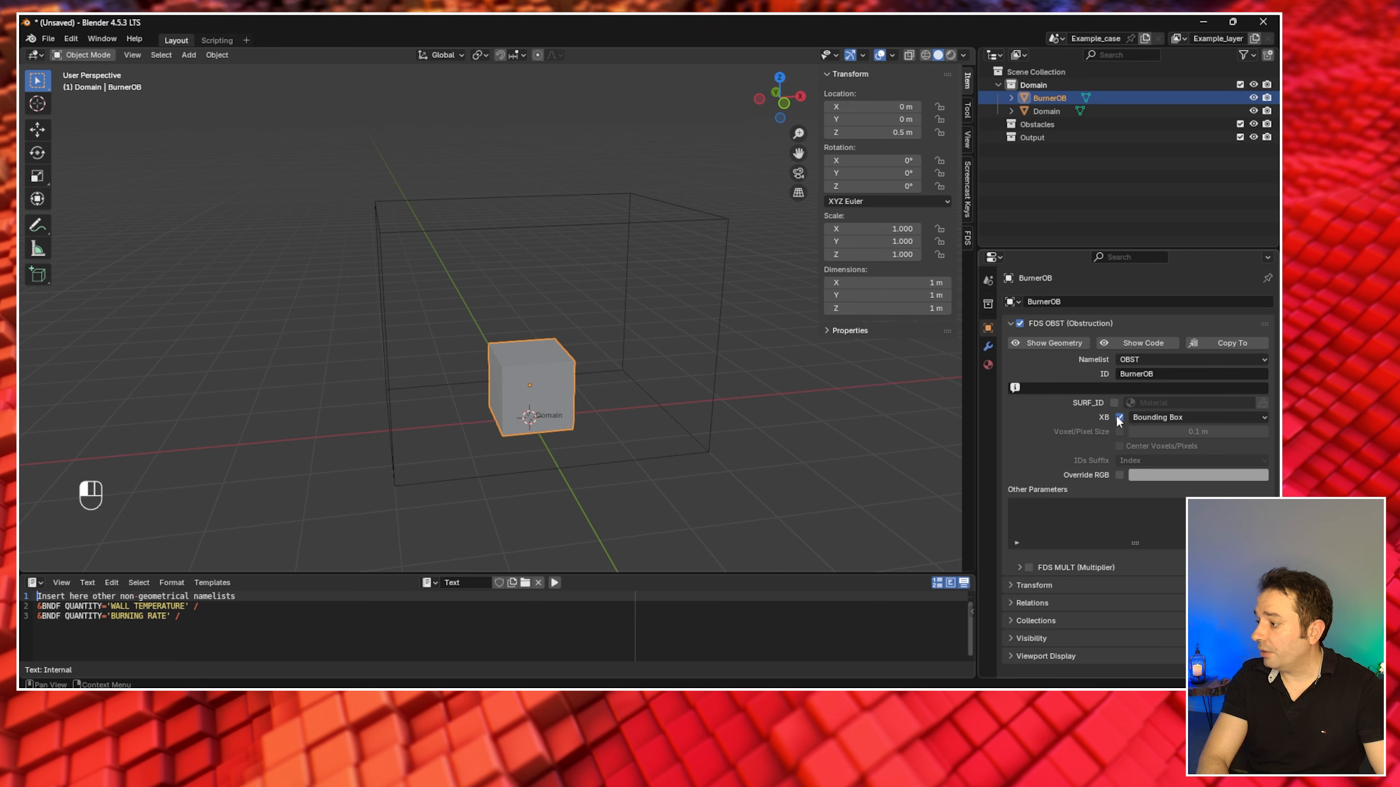
click(1157, 417)
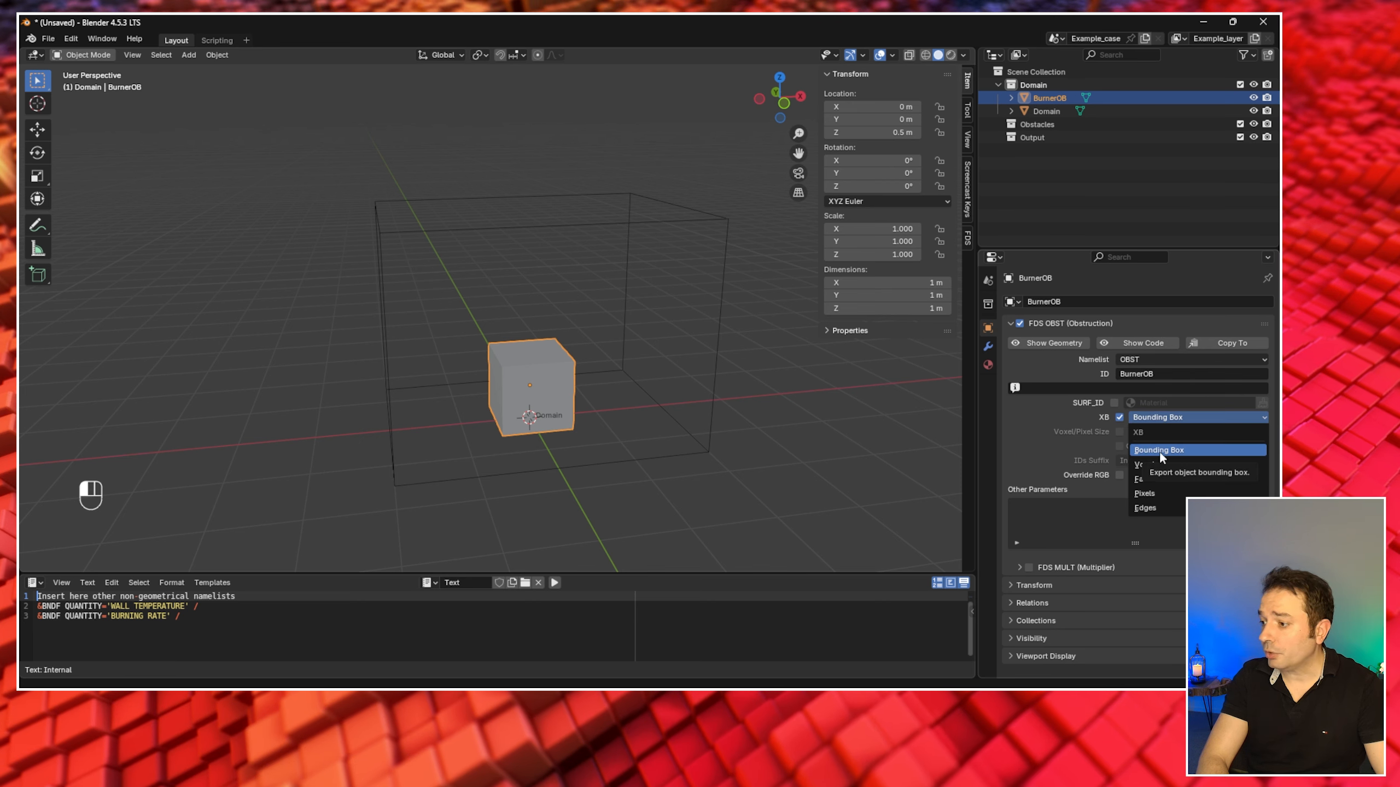
click(1159, 450)
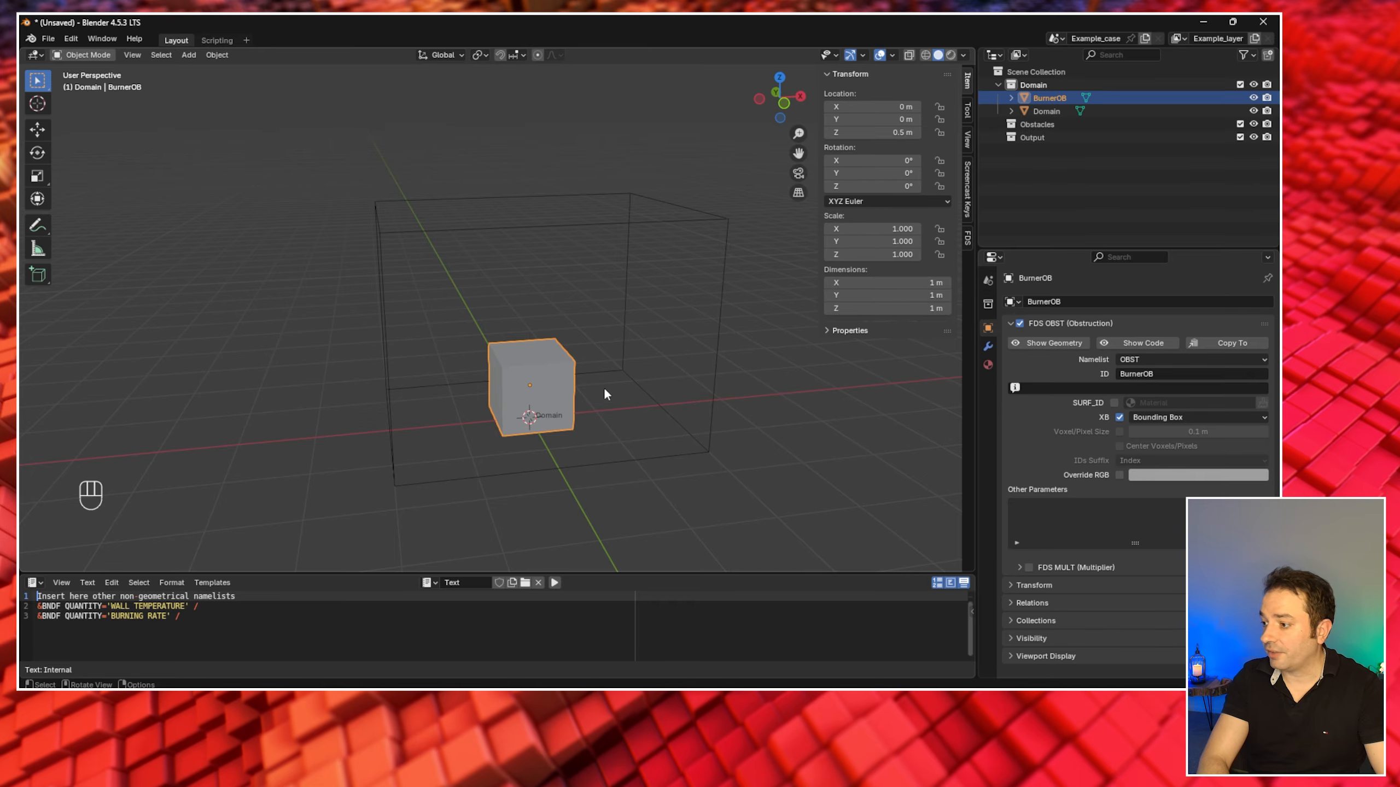
click(1157, 417)
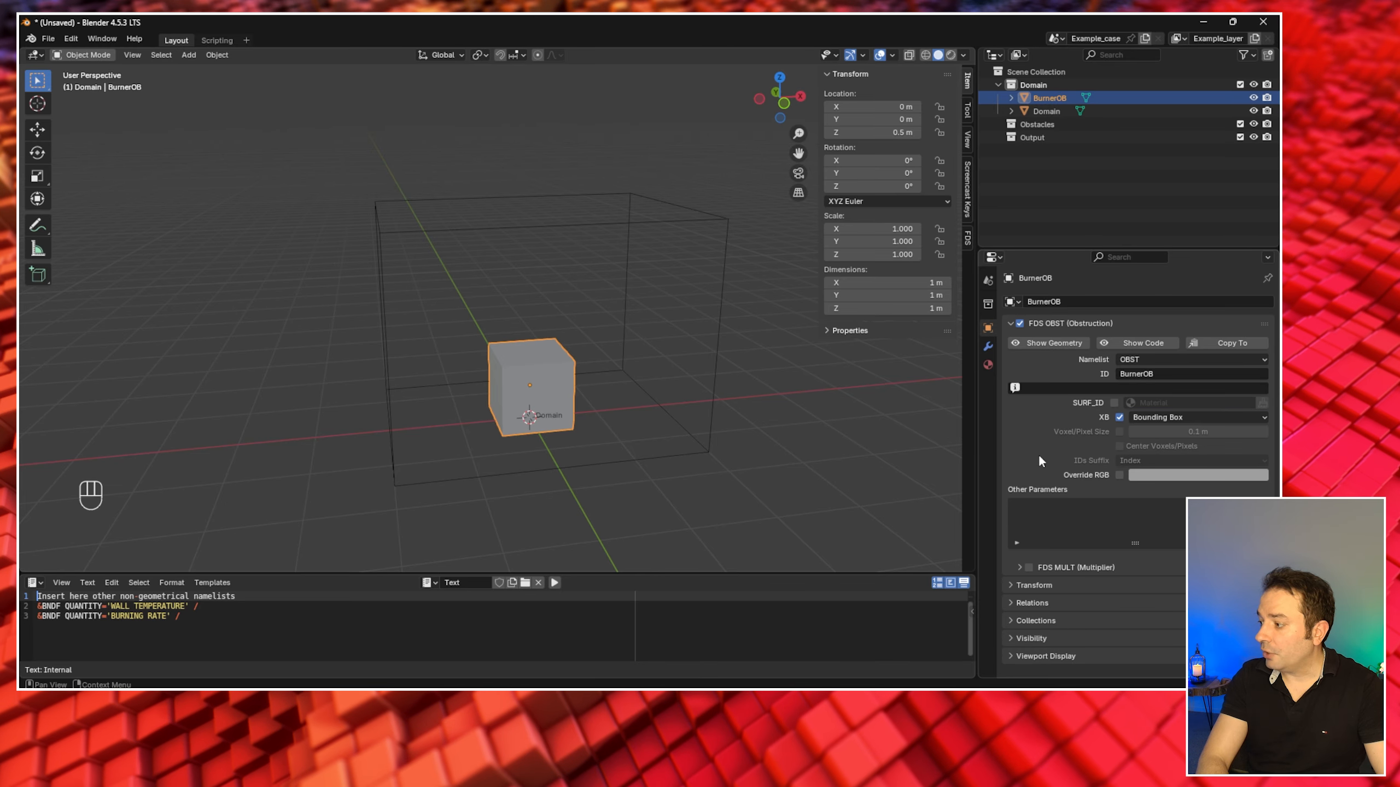
click(1143, 417)
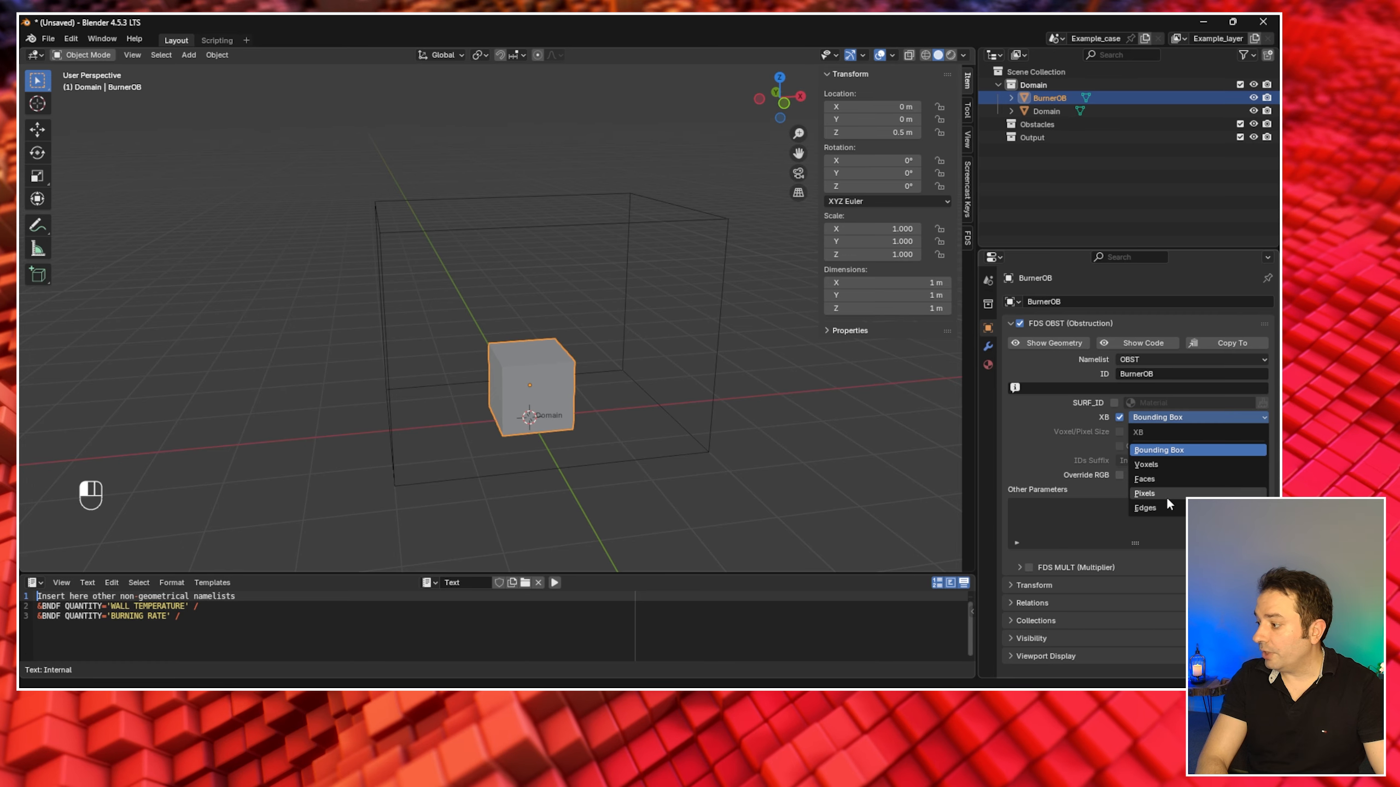
click(1144, 359)
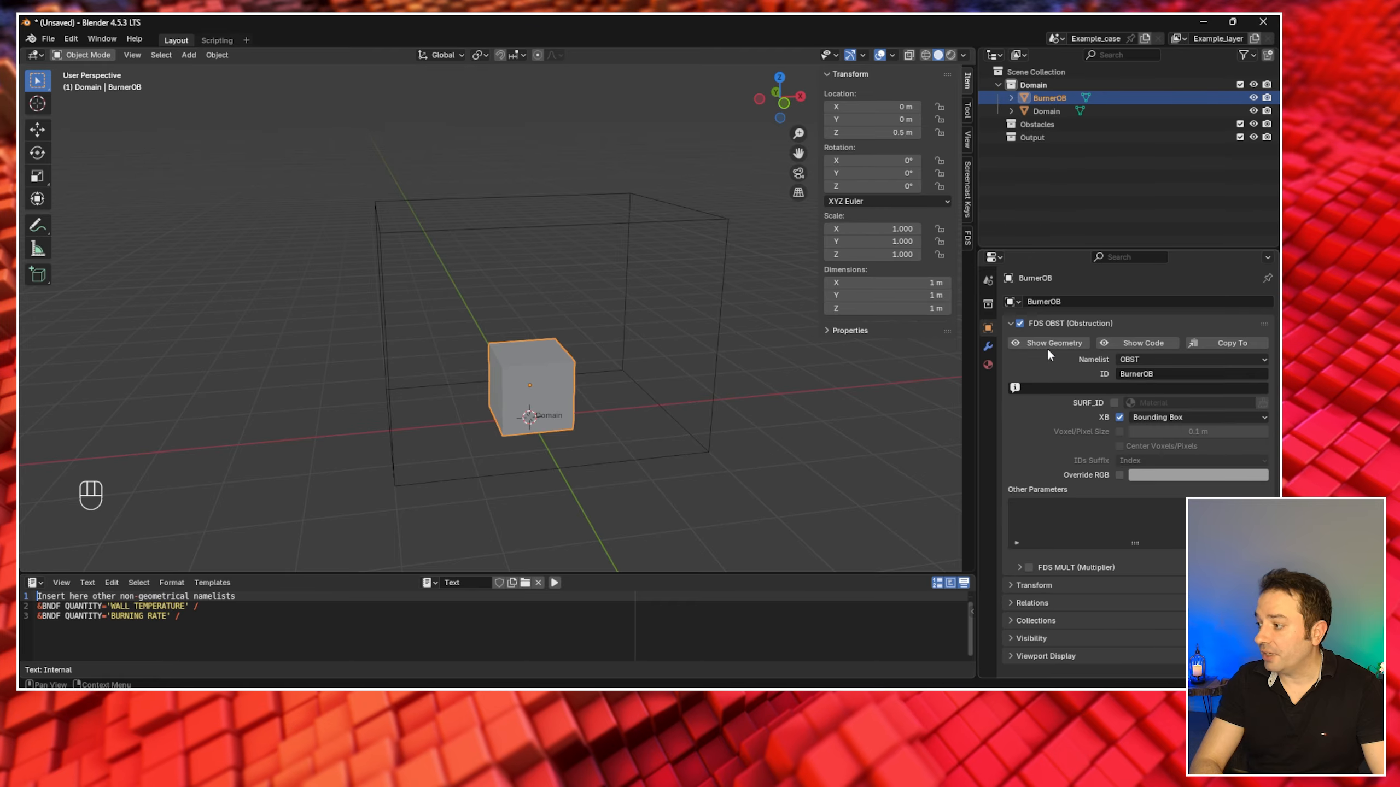
- Preview BurnerOB's FDS geometry and generated OBST code, and close the code preview
click(1030, 344)
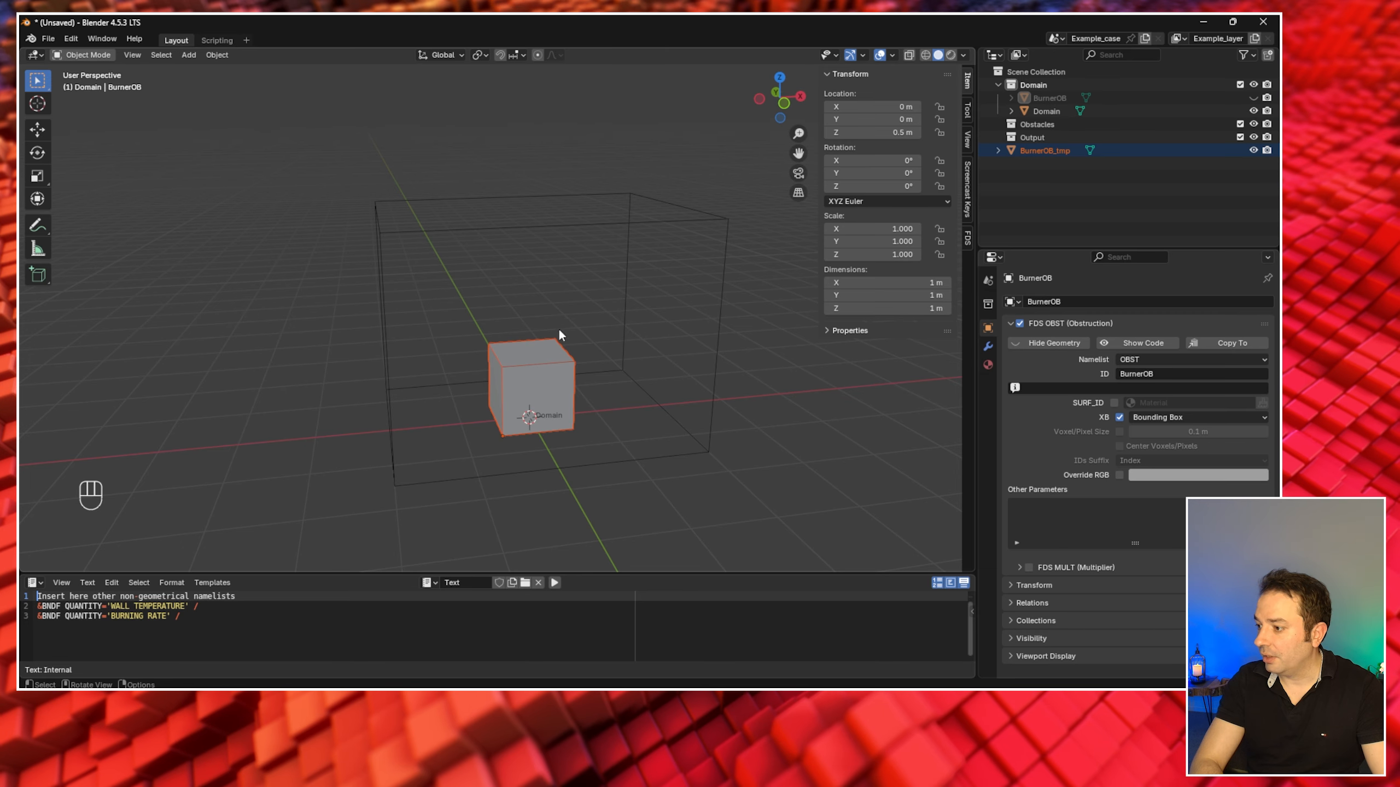
click(1129, 341)
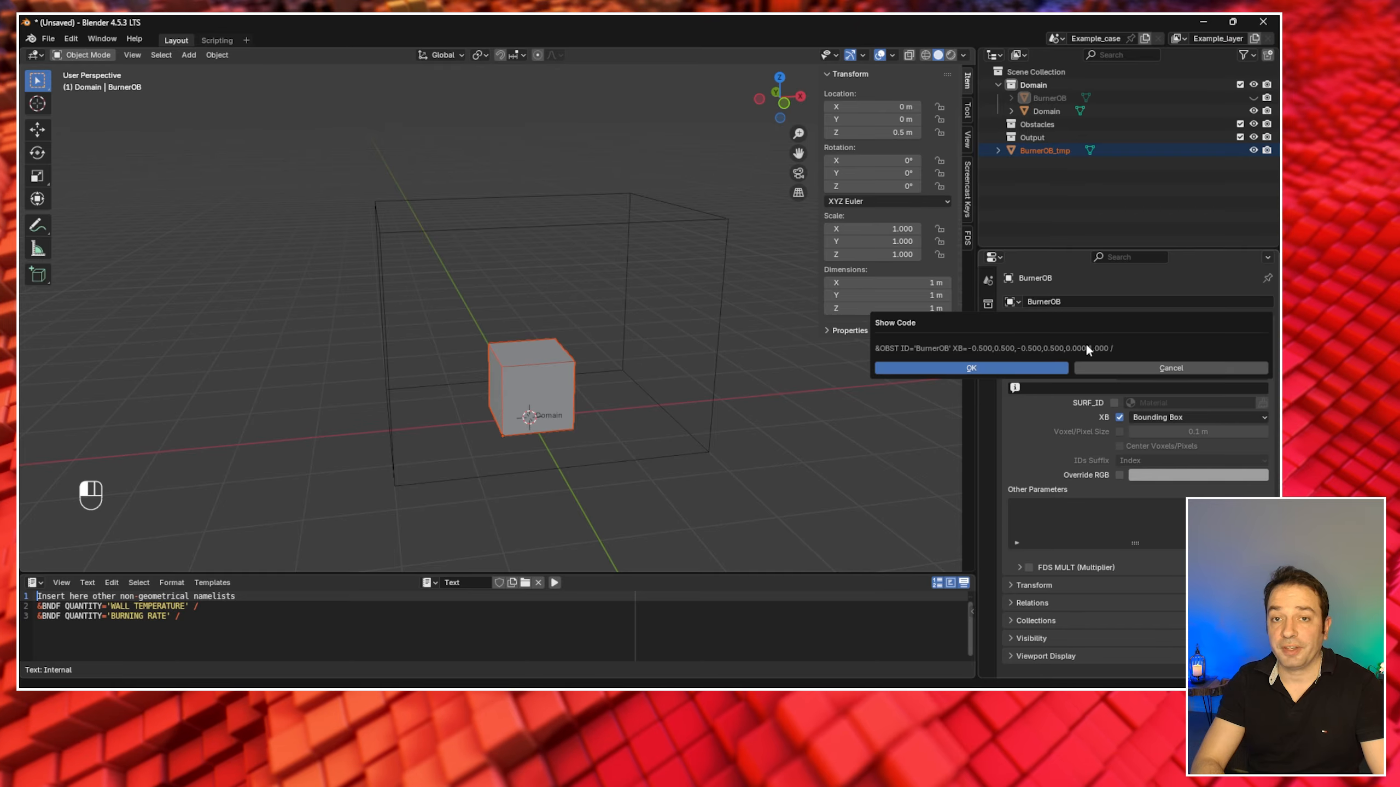
click(1015, 365)
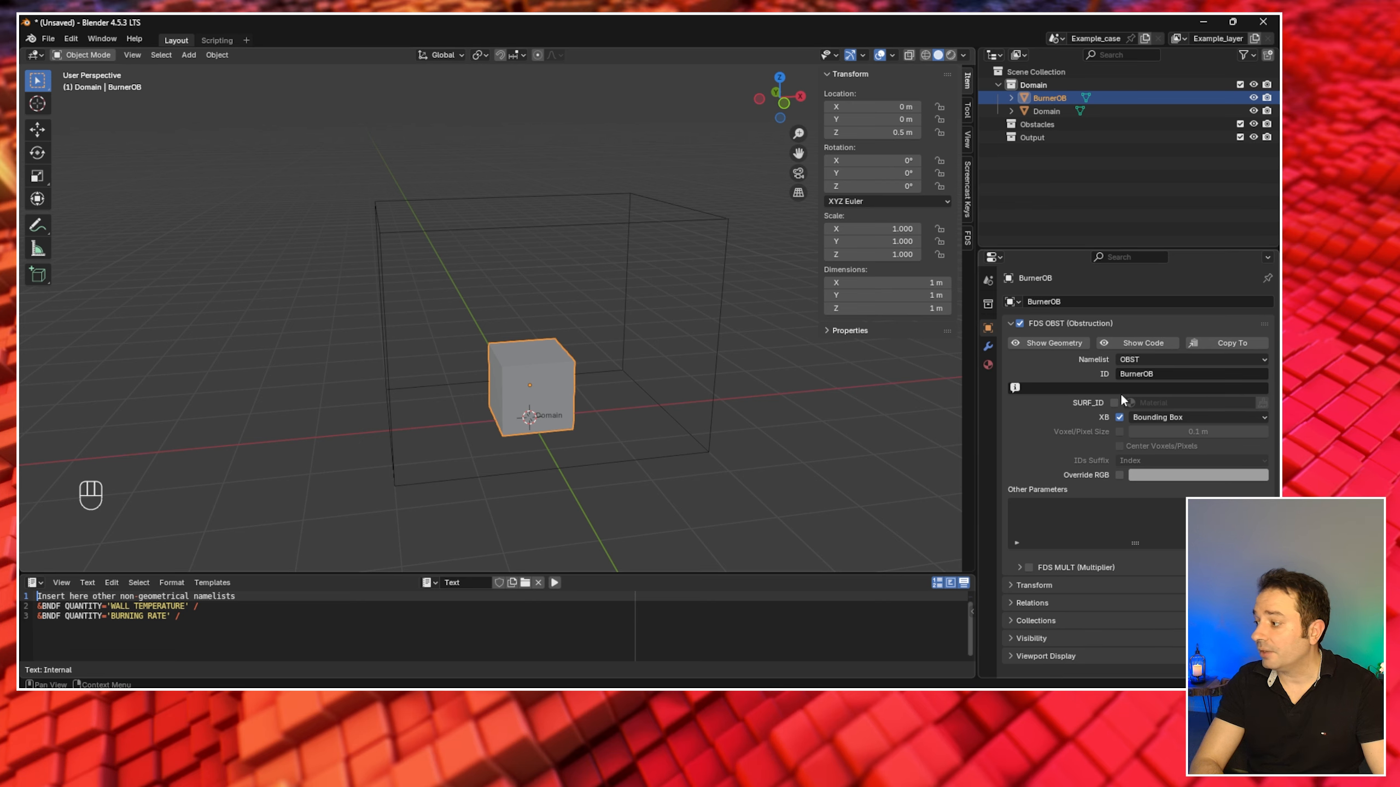
- Enable SURF_ID for BurnerOB, assign the predefined INERT surface, and view its boundary condition settings
click(1114, 403)
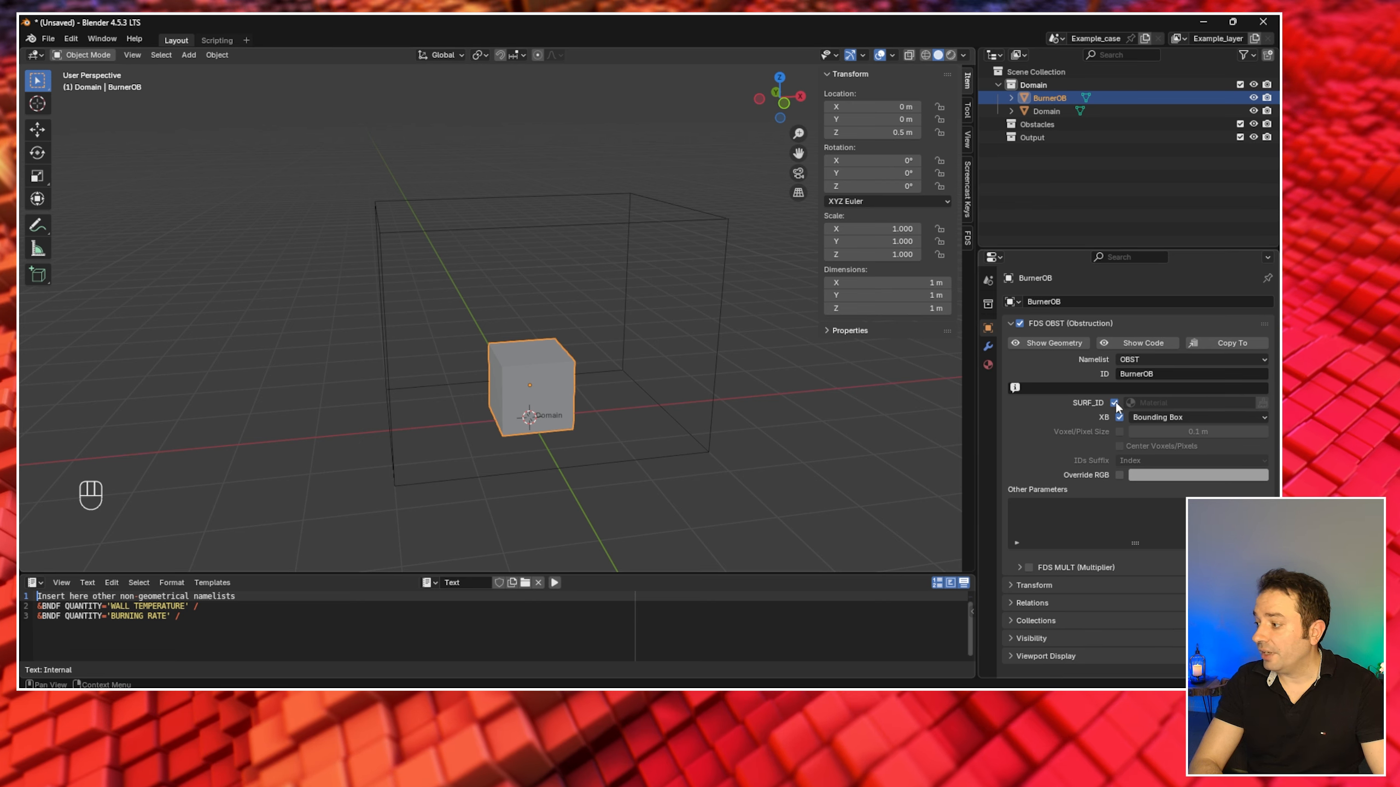
click(1148, 402)
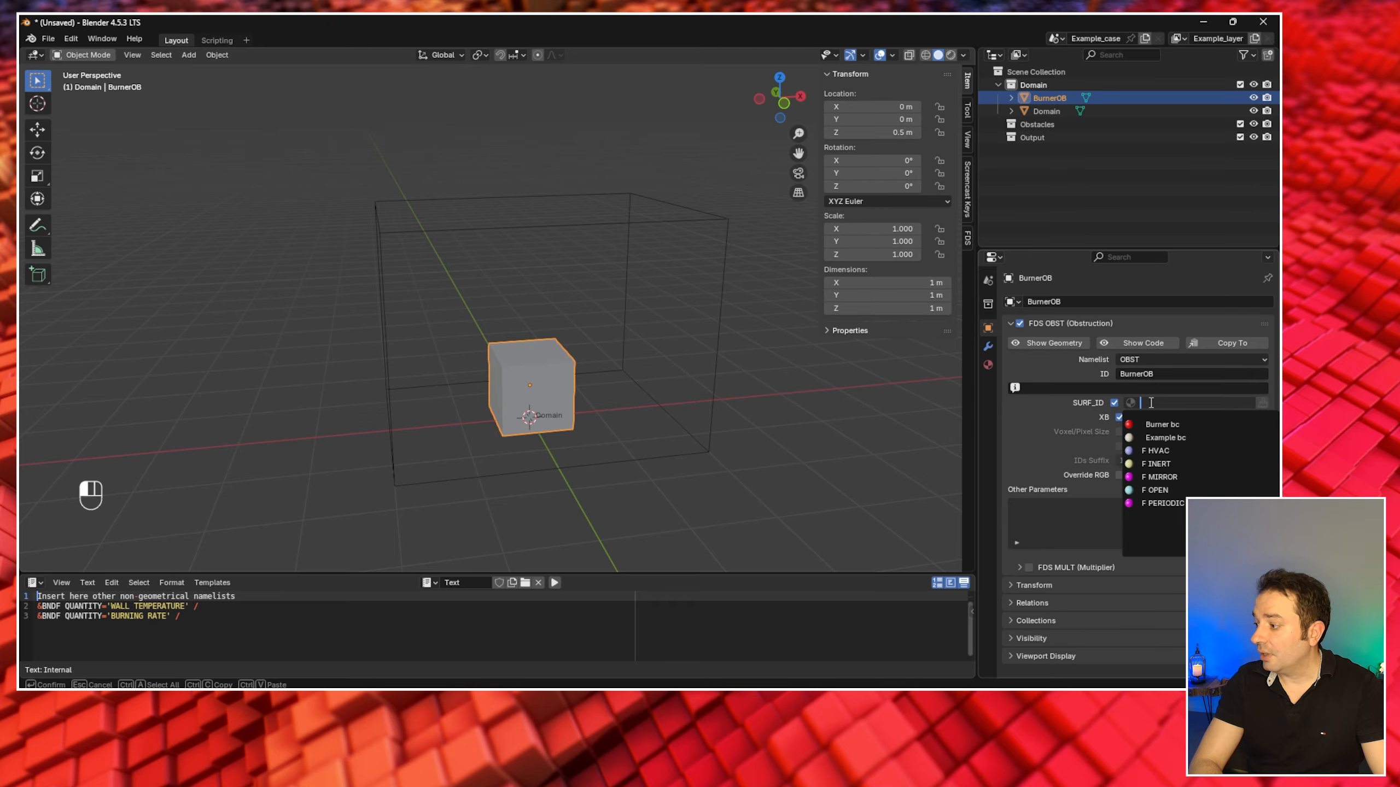
click(1177, 465)
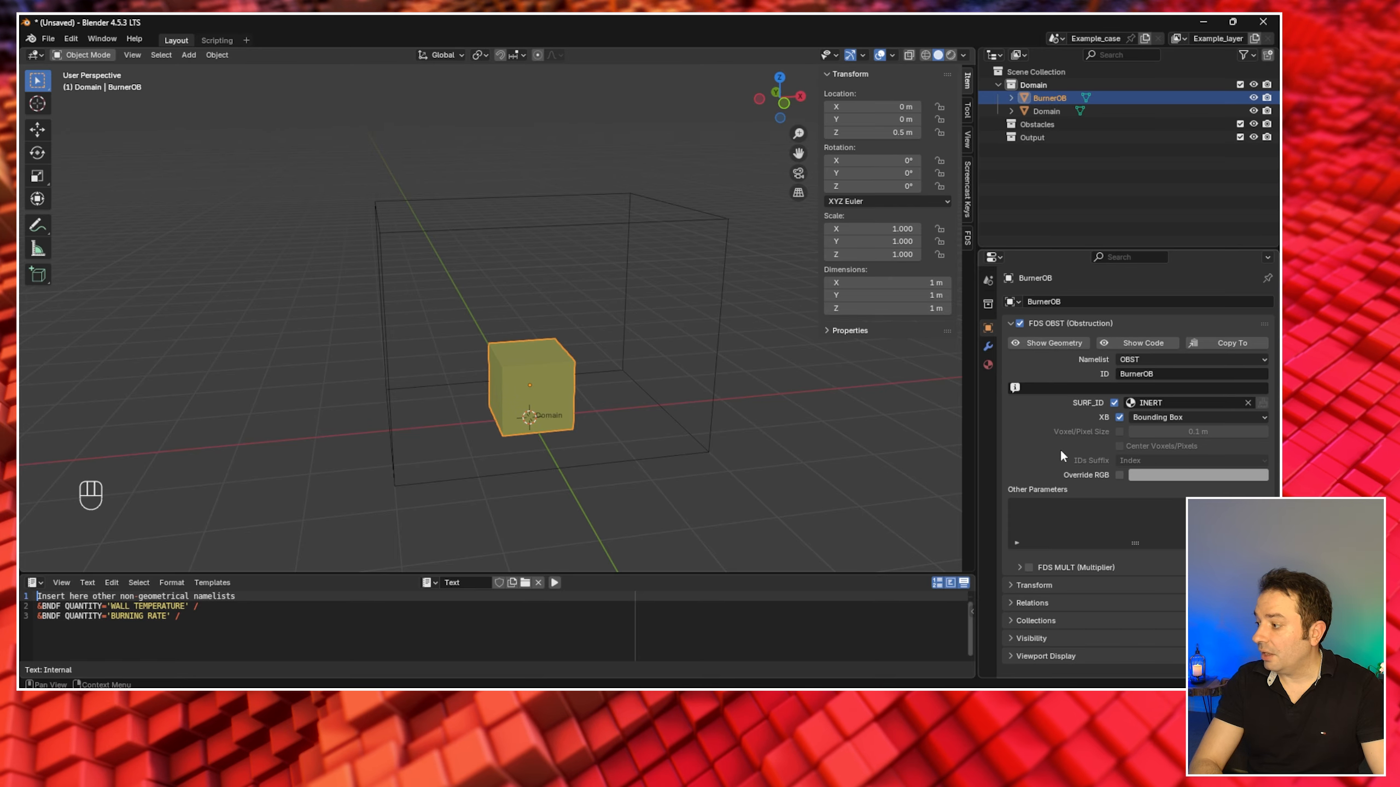
mouse_move(880, 436)
middle_down()
mouse_move(860, 436)
mouse_move(880, 435)
middle_up()
click(883, 439)
middle_drag(782, 429, 781, 429)
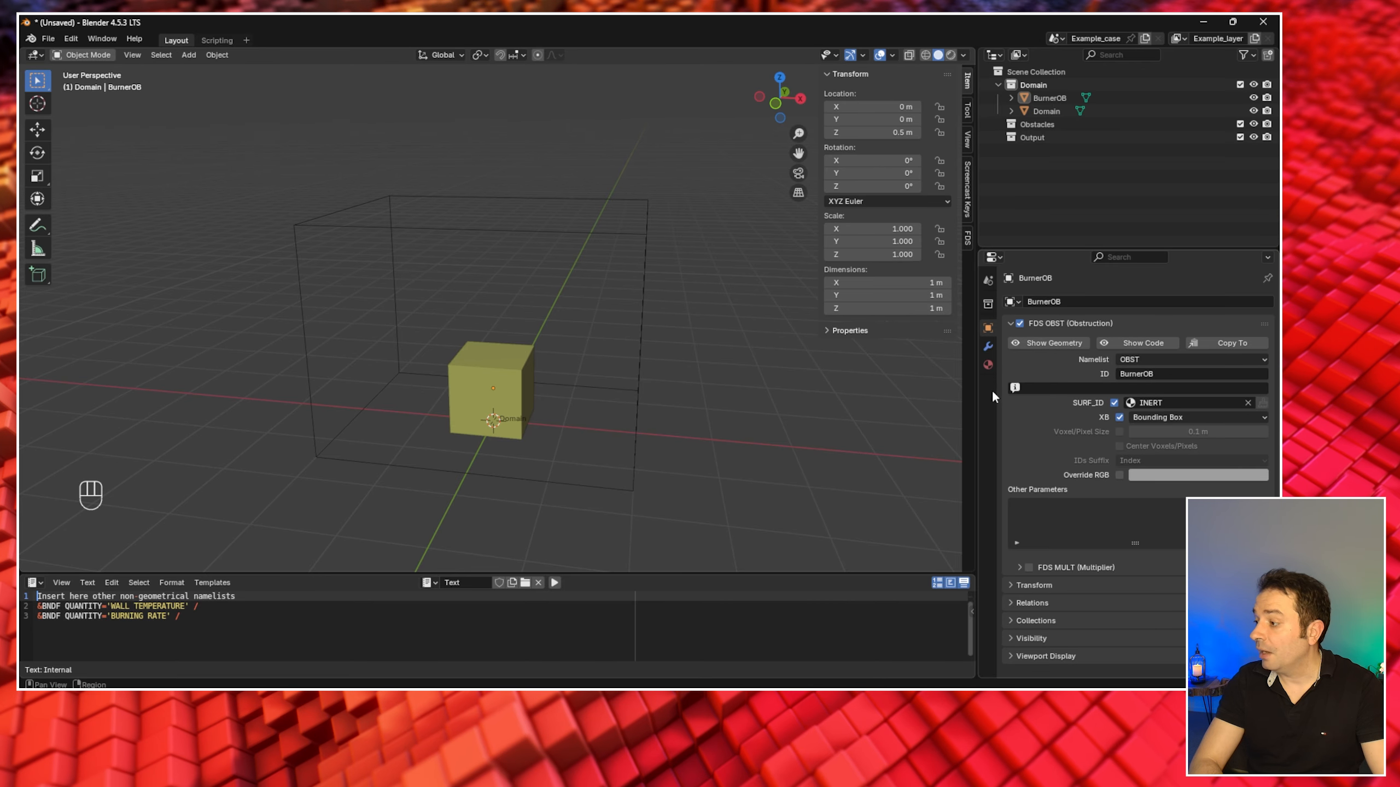
click(987, 365)
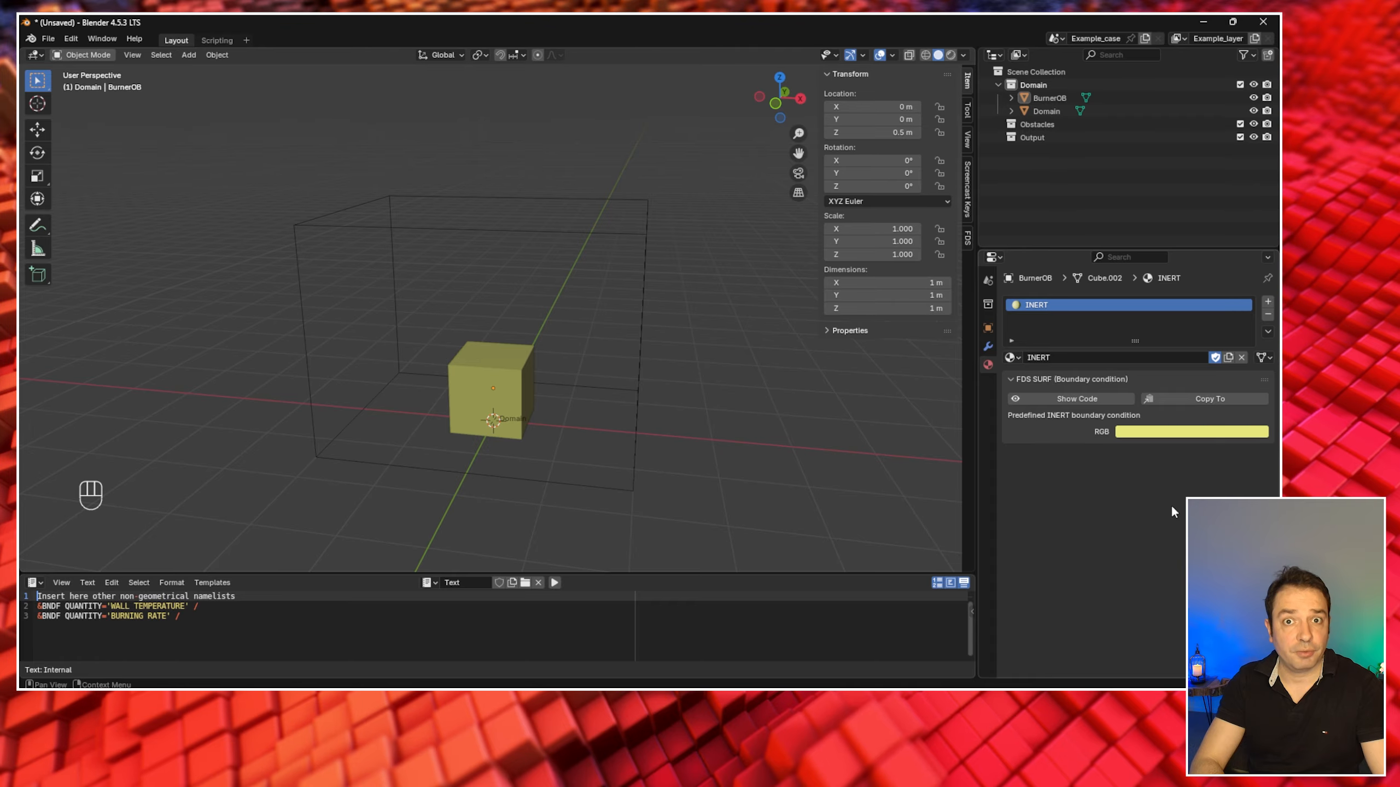
middle_drag(879, 476, 811, 461)
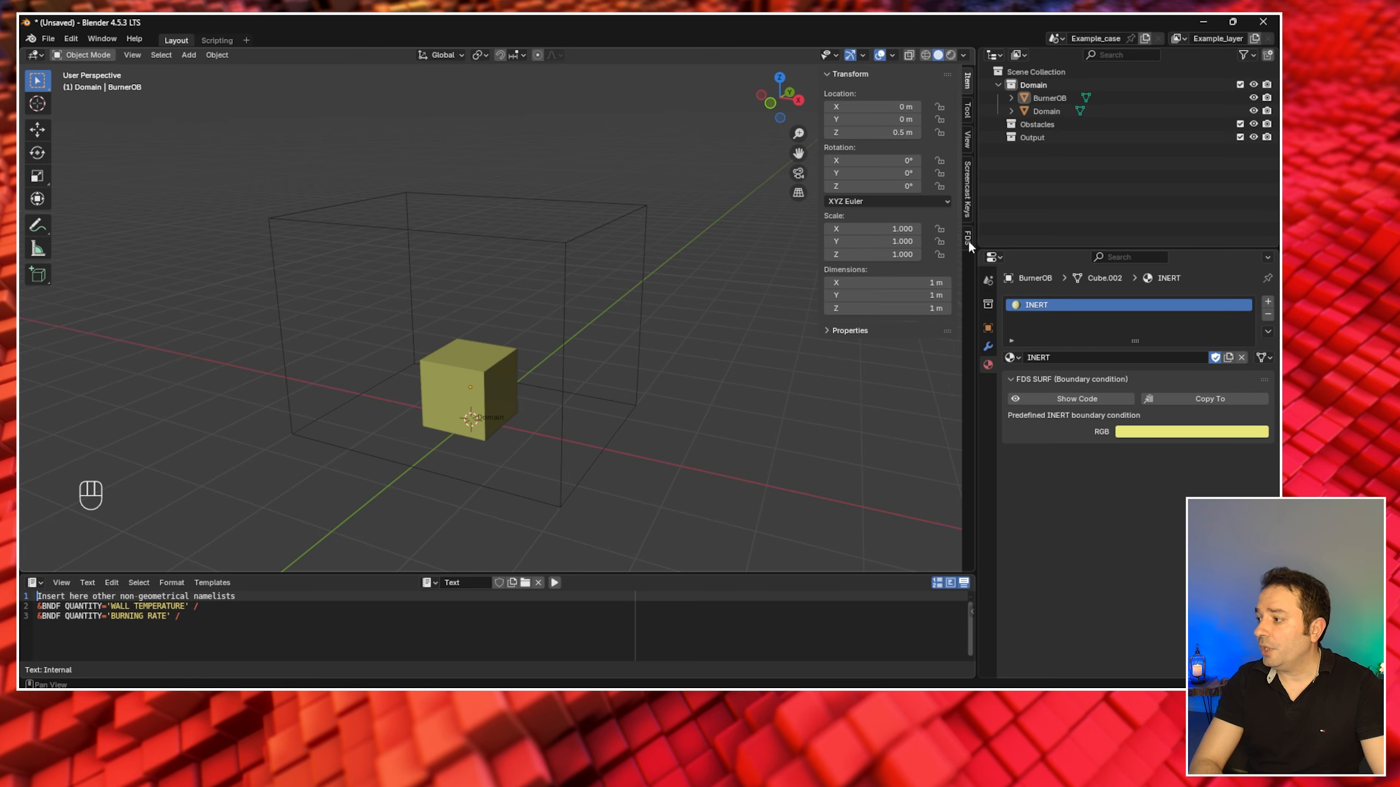
- Set the FDS case filename to FDS_Test1 and expand the simulation time settings
click(988, 280)
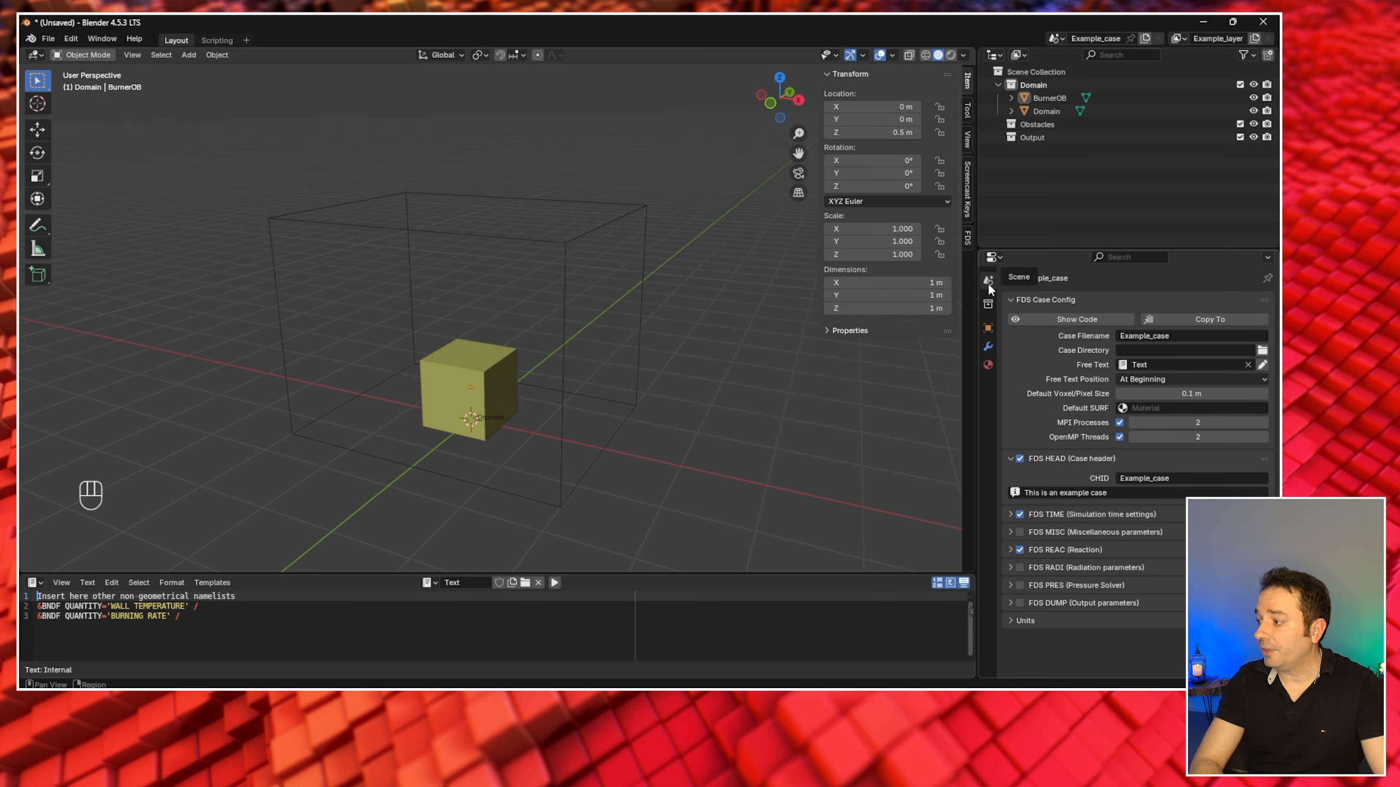
click(1178, 337)
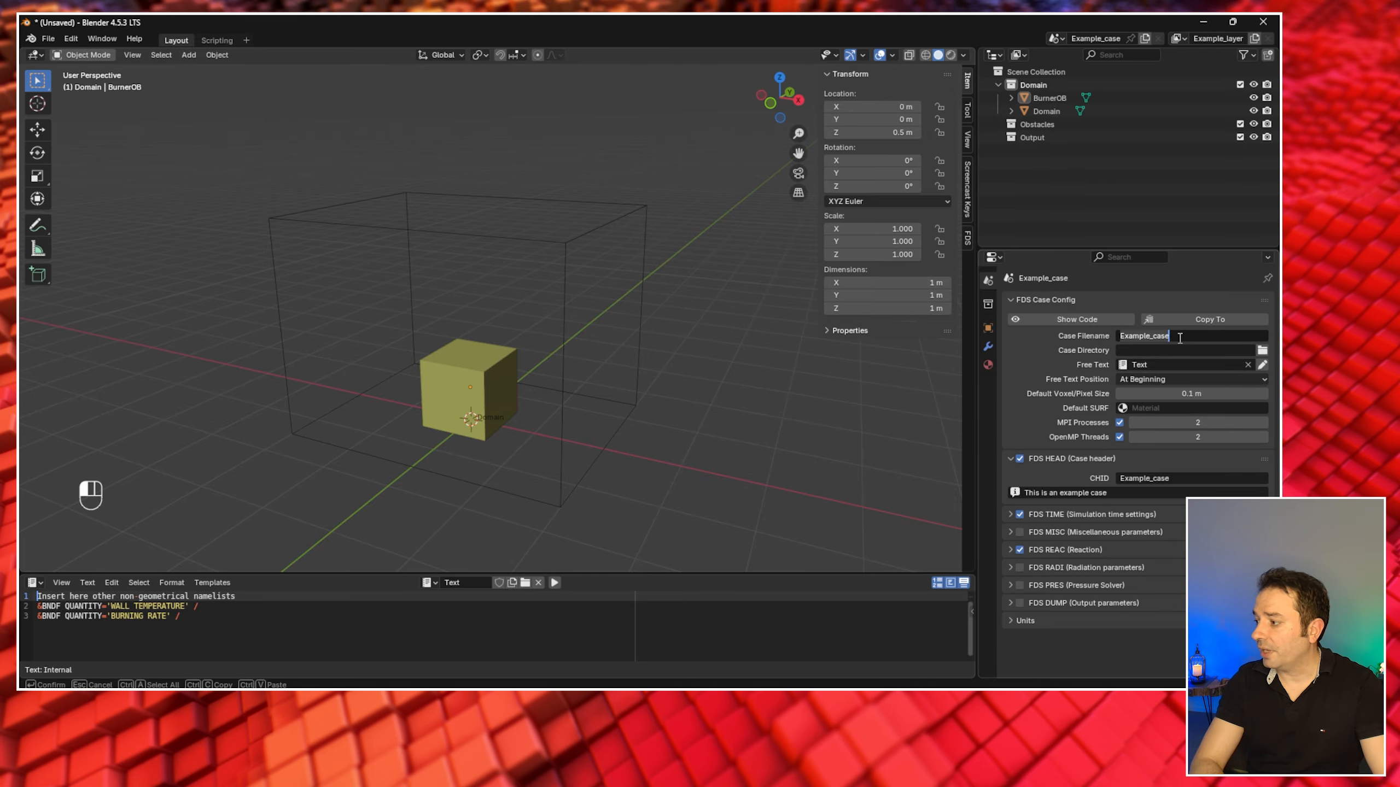
key(ctrl+BackSpace)
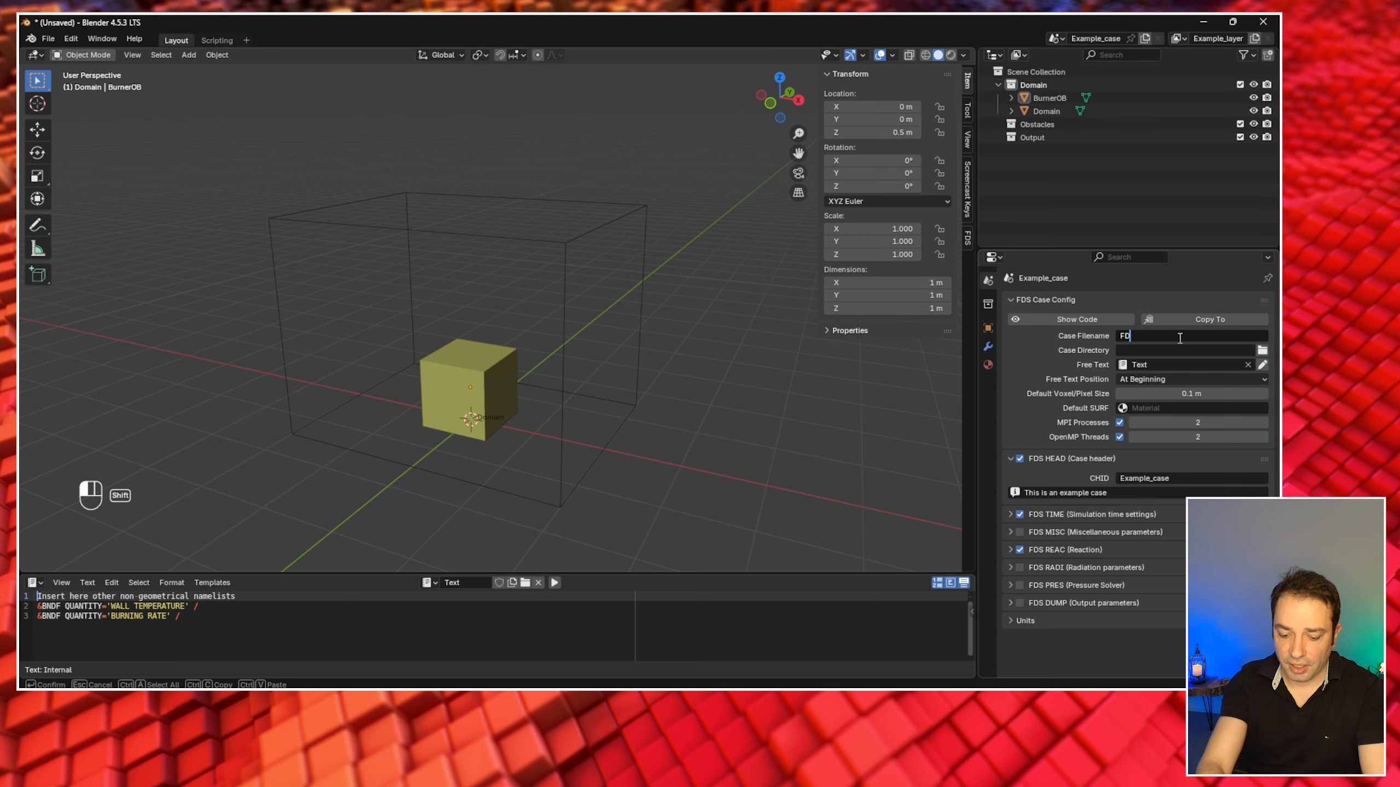
text(FDS_Test1)
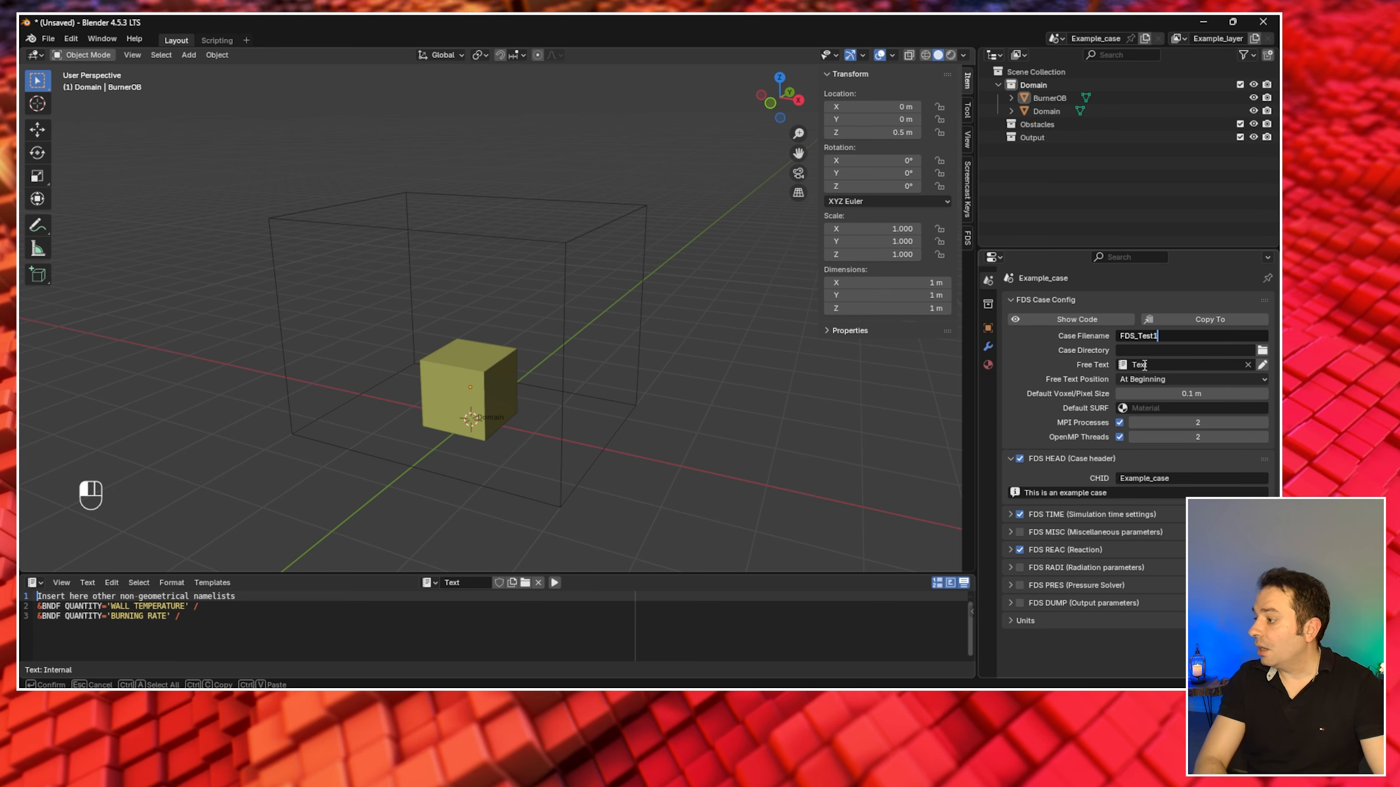
key(Return)
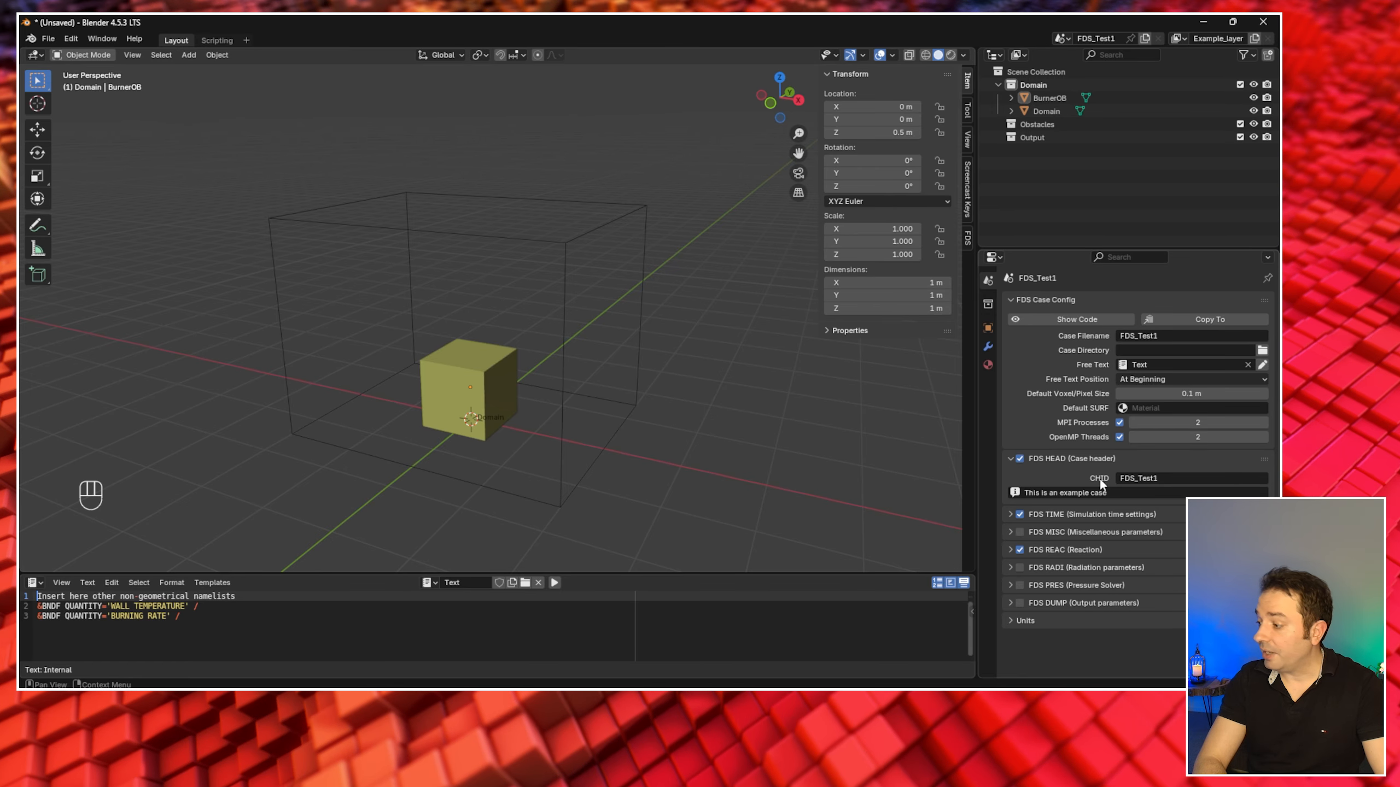
click(1010, 514)
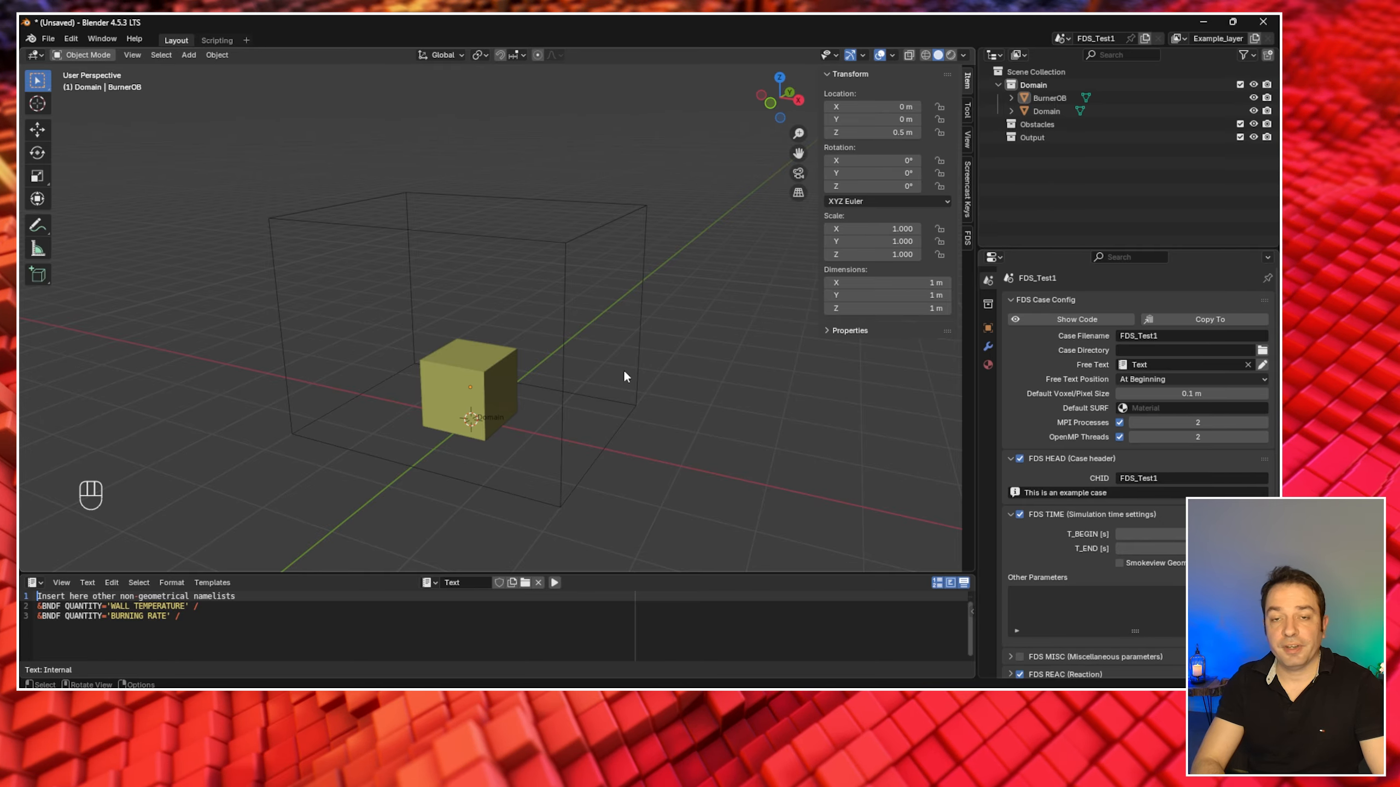
- Save the Blender project as VENT_Test1.blend in the BFDS Vent folder
click(47, 37)
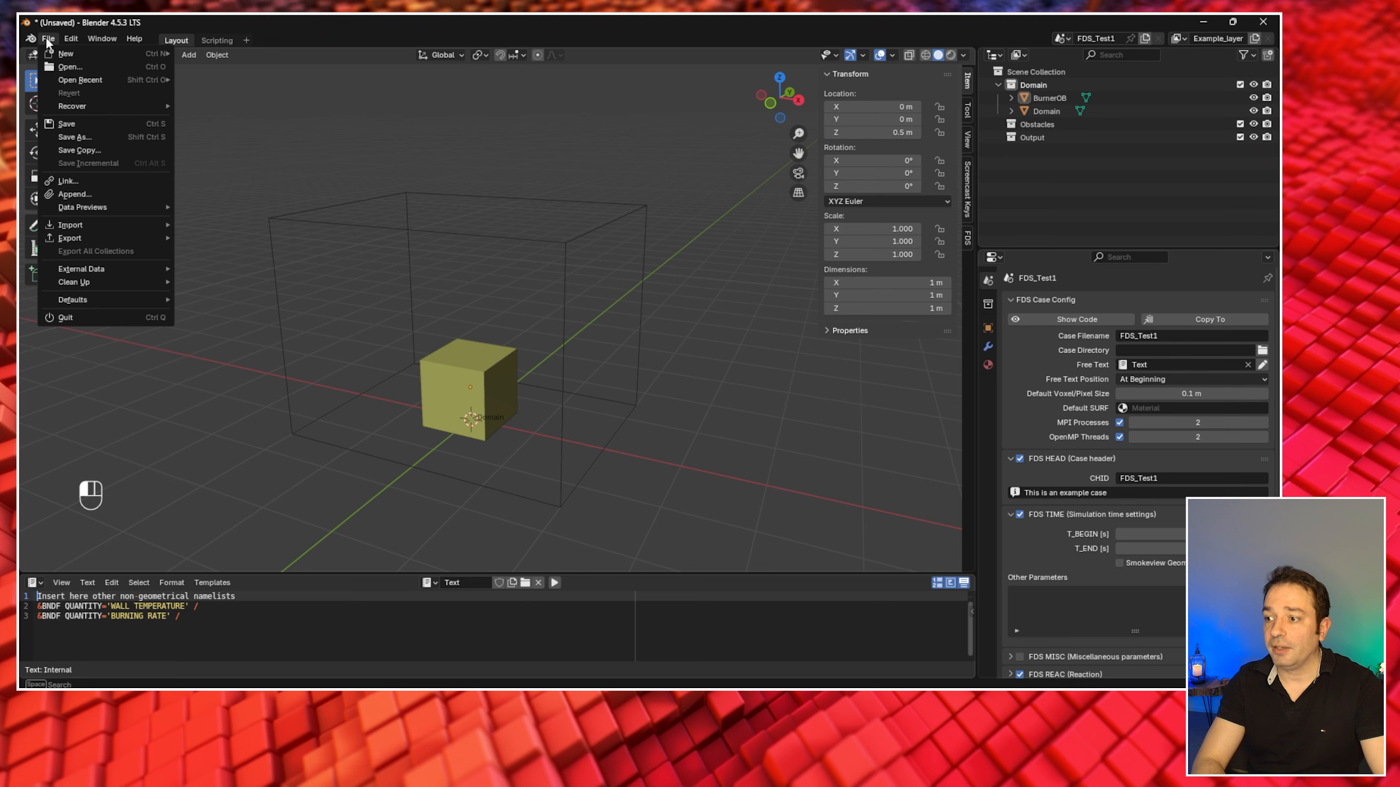
click(80, 126)
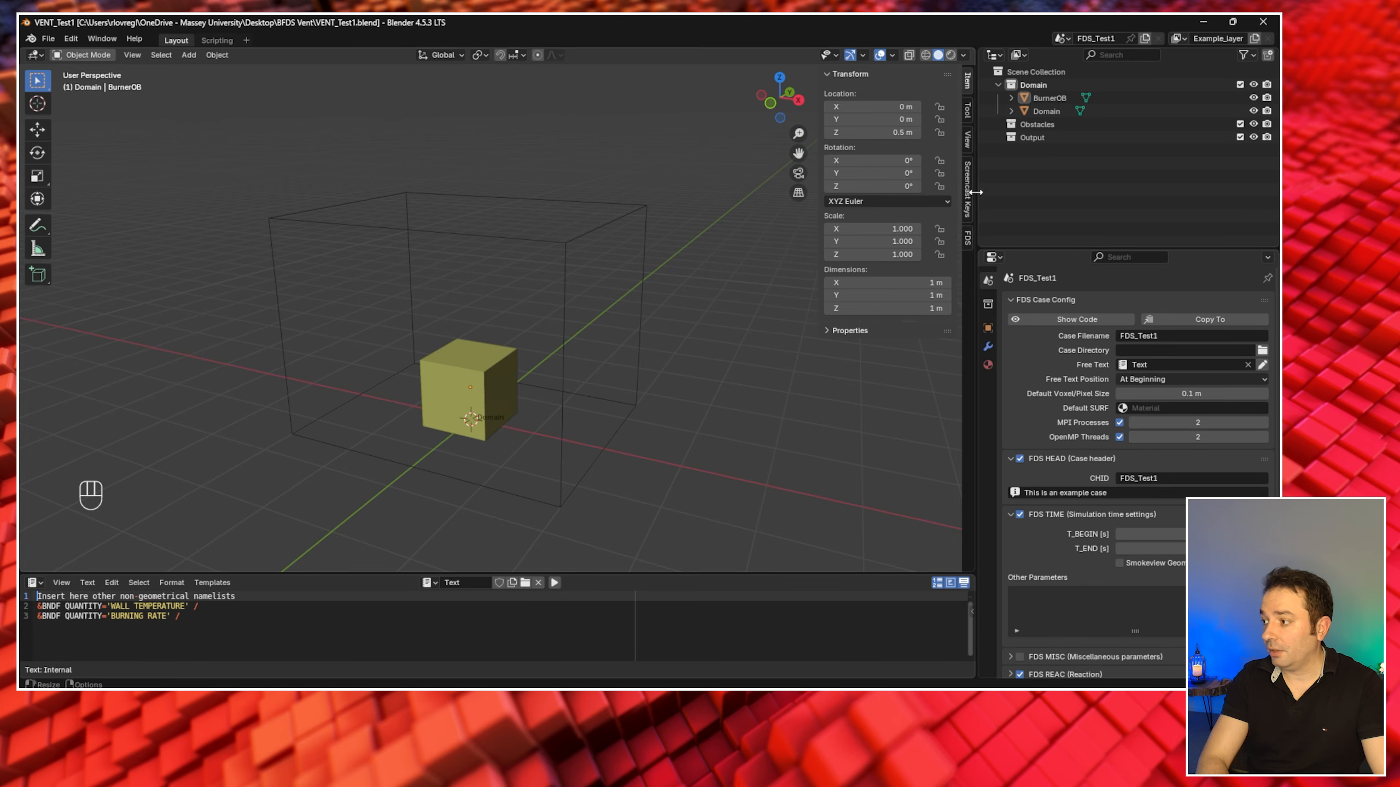
- Show the FDS case utilities beside the 3D viewport for running the case
key(n)
key(n)
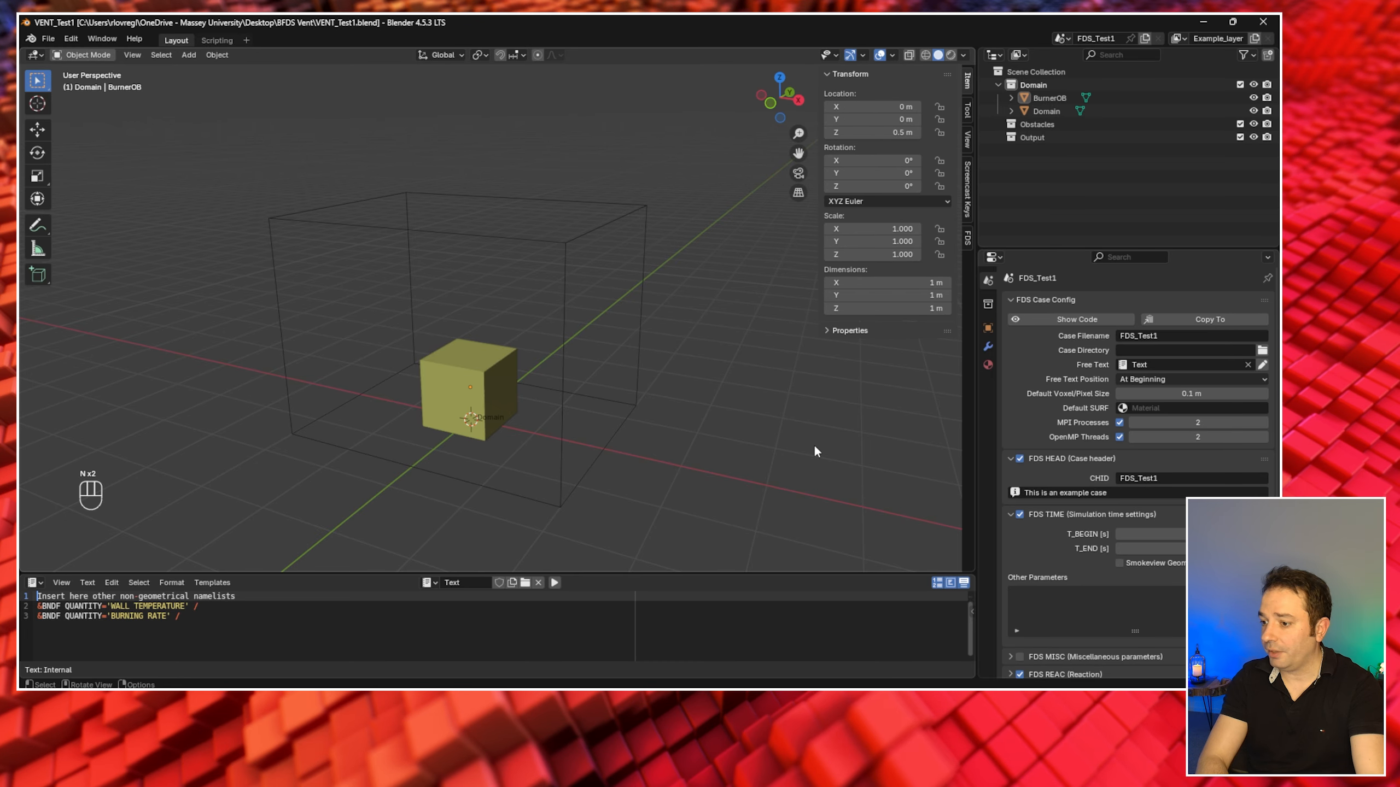
click(967, 240)
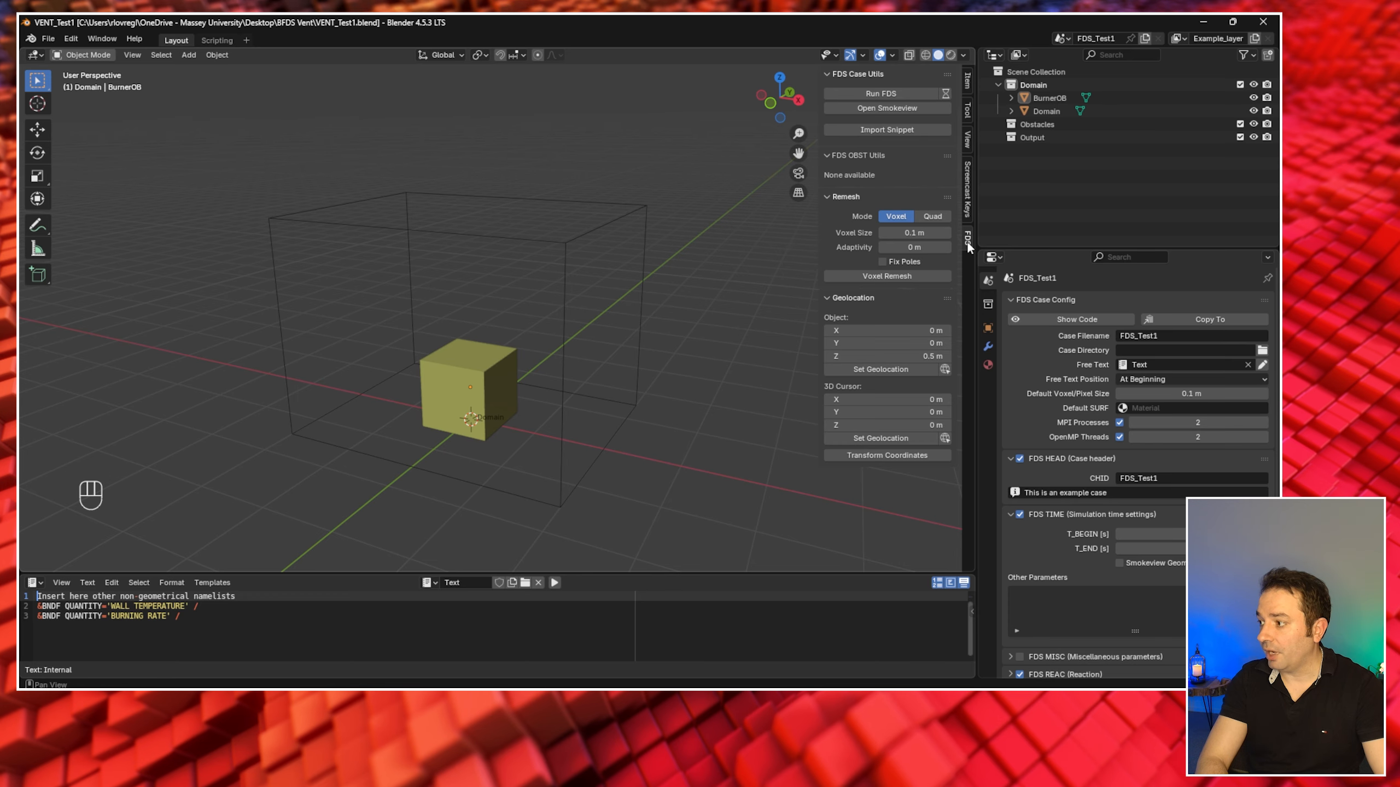
click(886, 95)
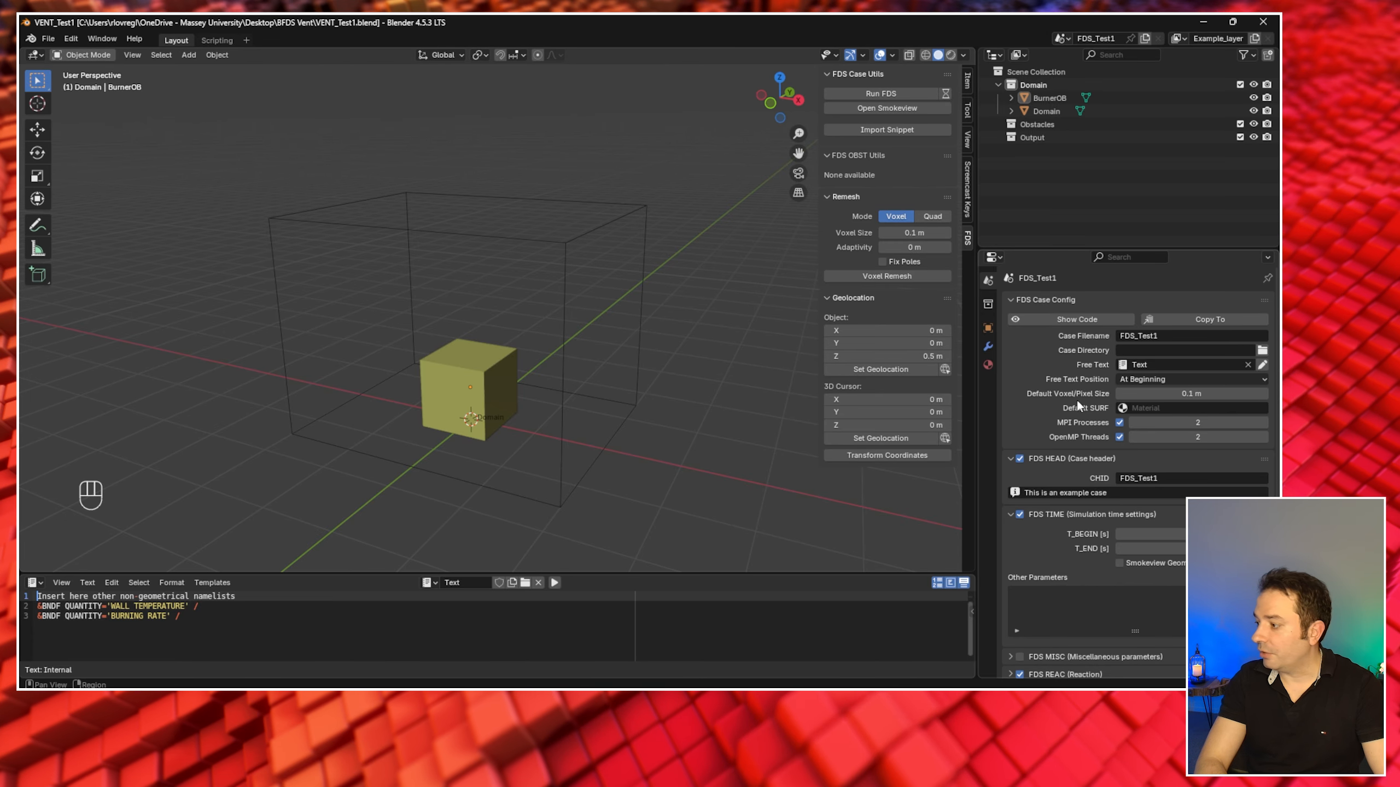
- Set MPI Processes and OpenMP Threads to 1 in the FDS case configuration, and disable both options
click(1202, 423)
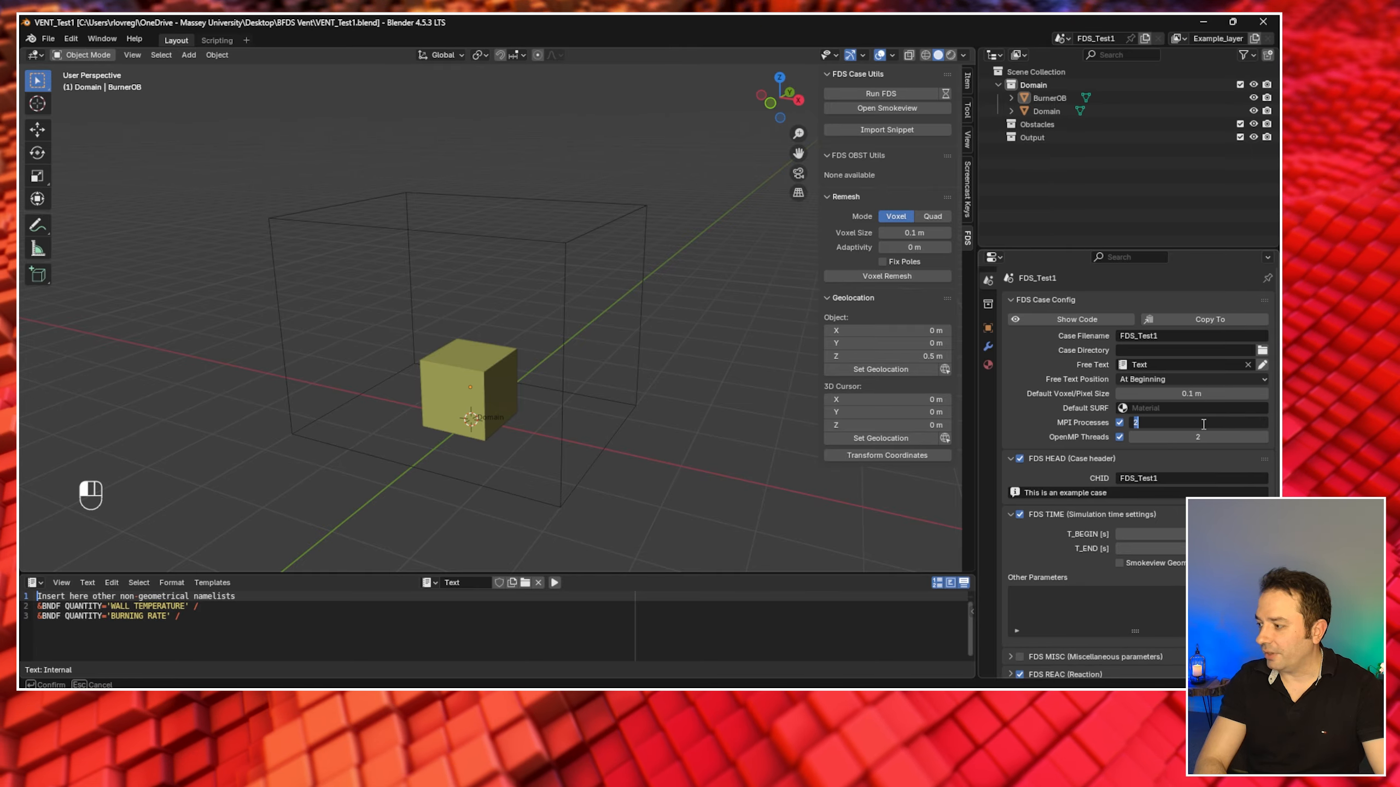
text(1)
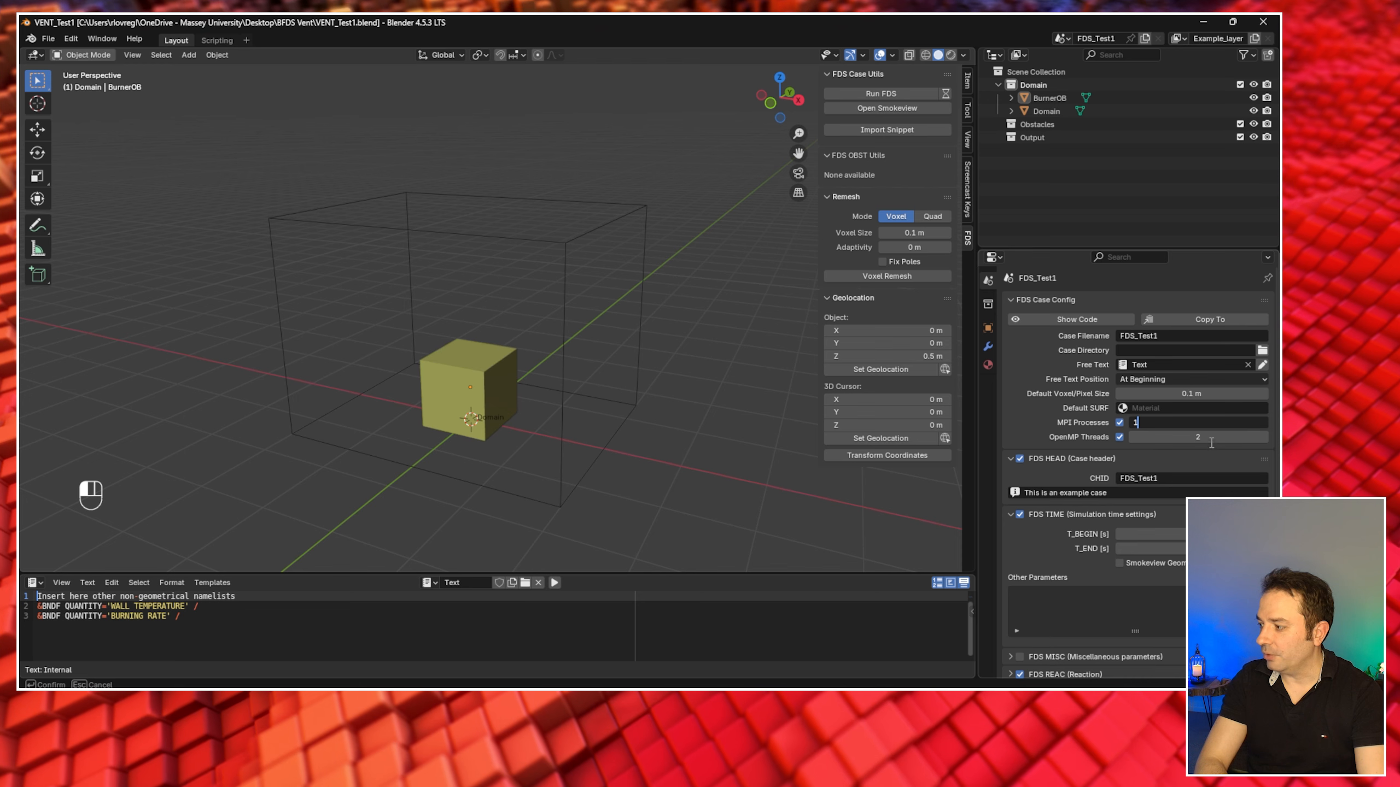
click(1210, 436)
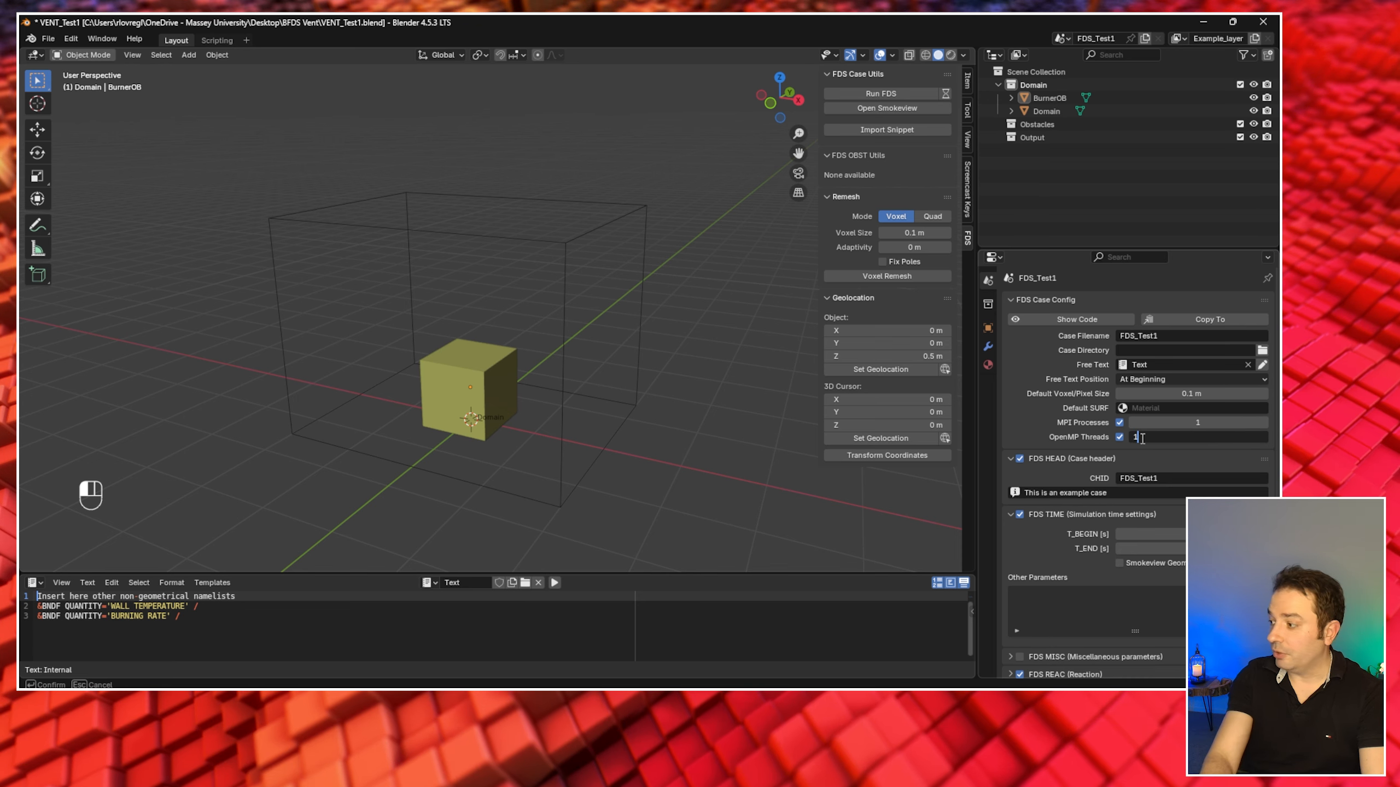
text(1)
key(Return)
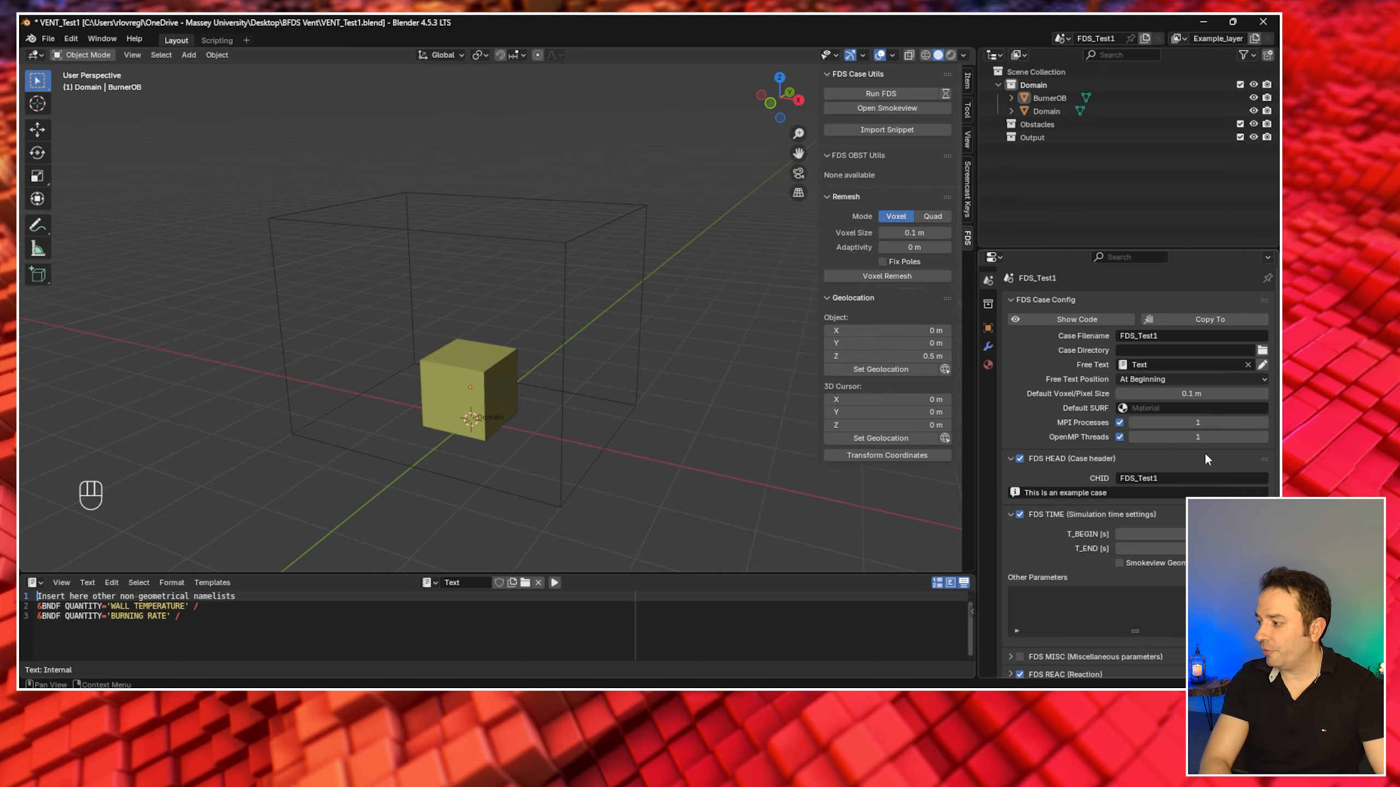
click(1120, 437)
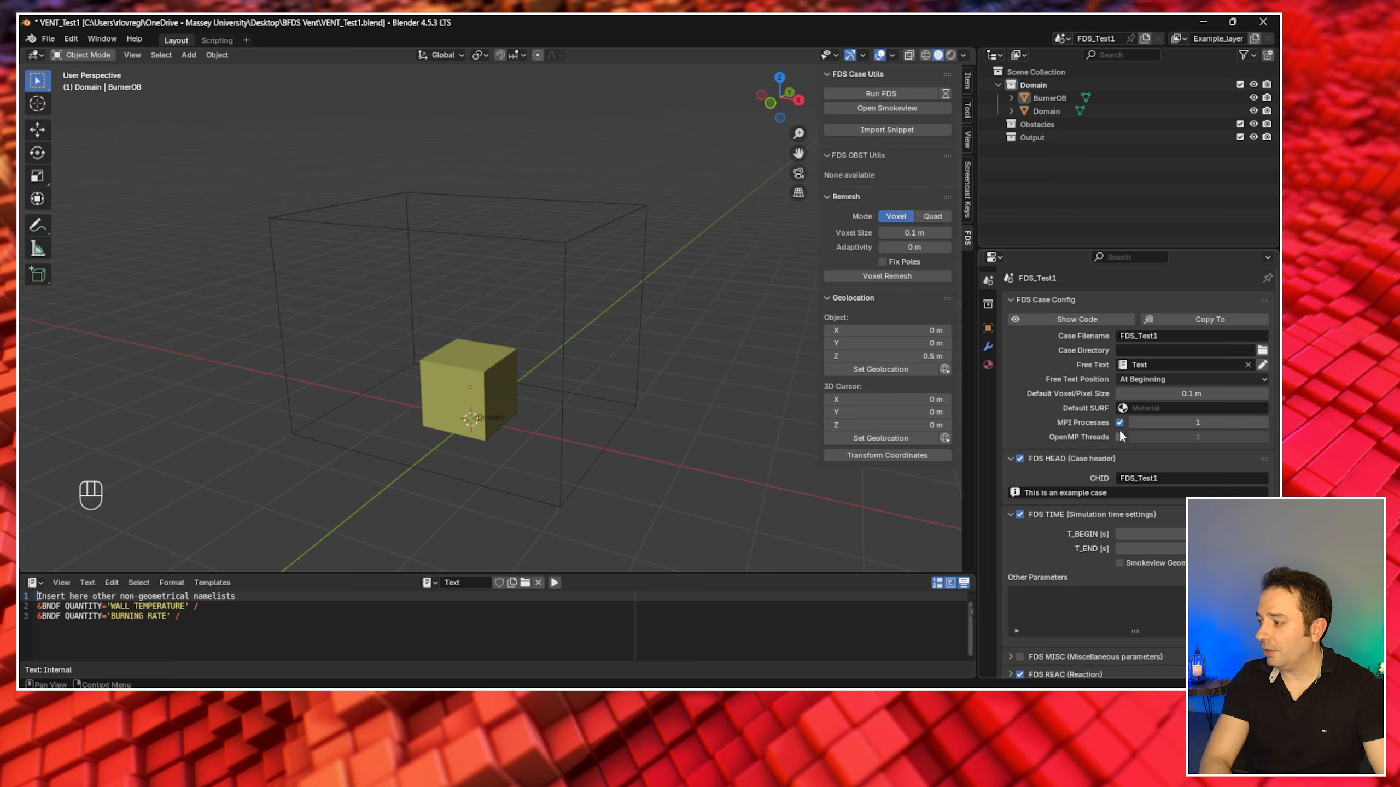
click(1119, 423)
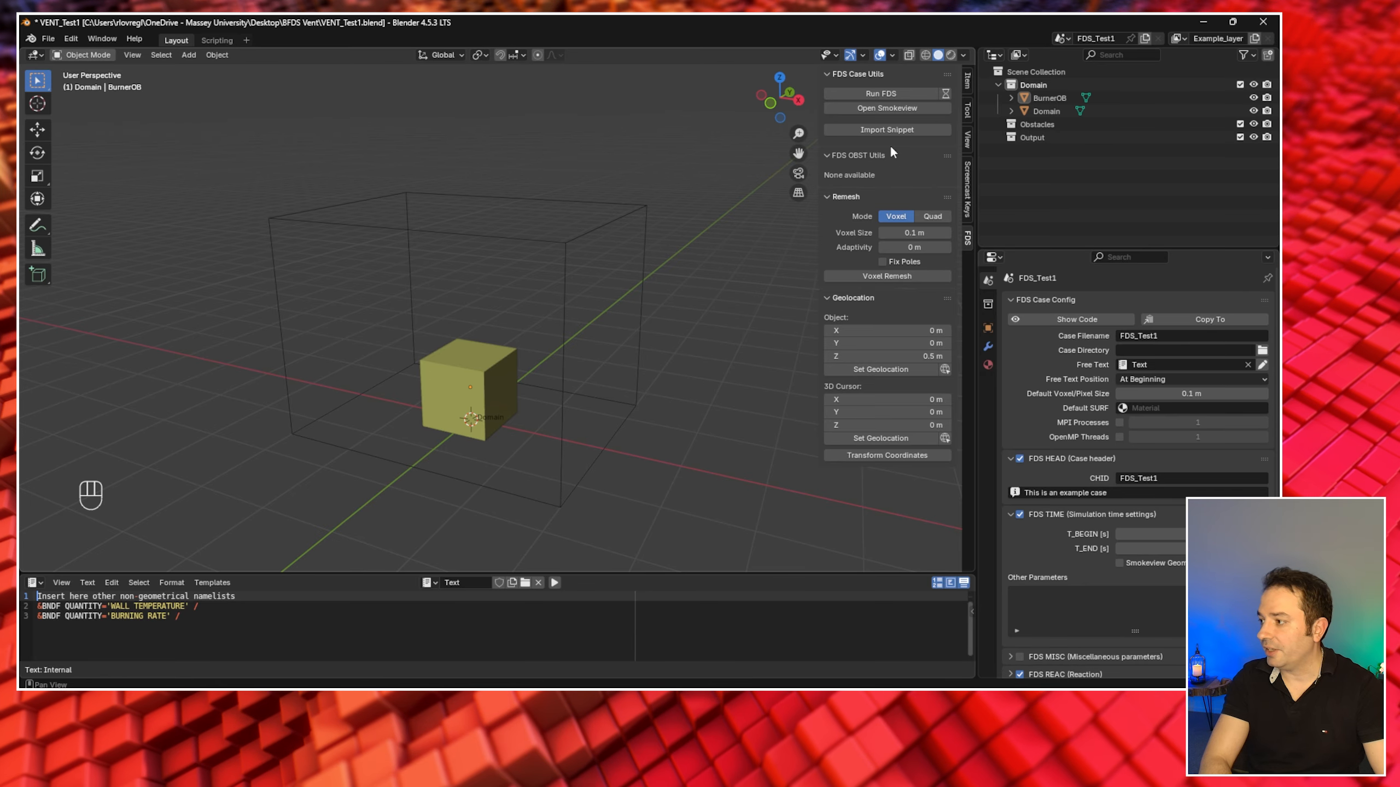
- Run the FDS simulation of the case and minimise its terminal window
click(891, 94)
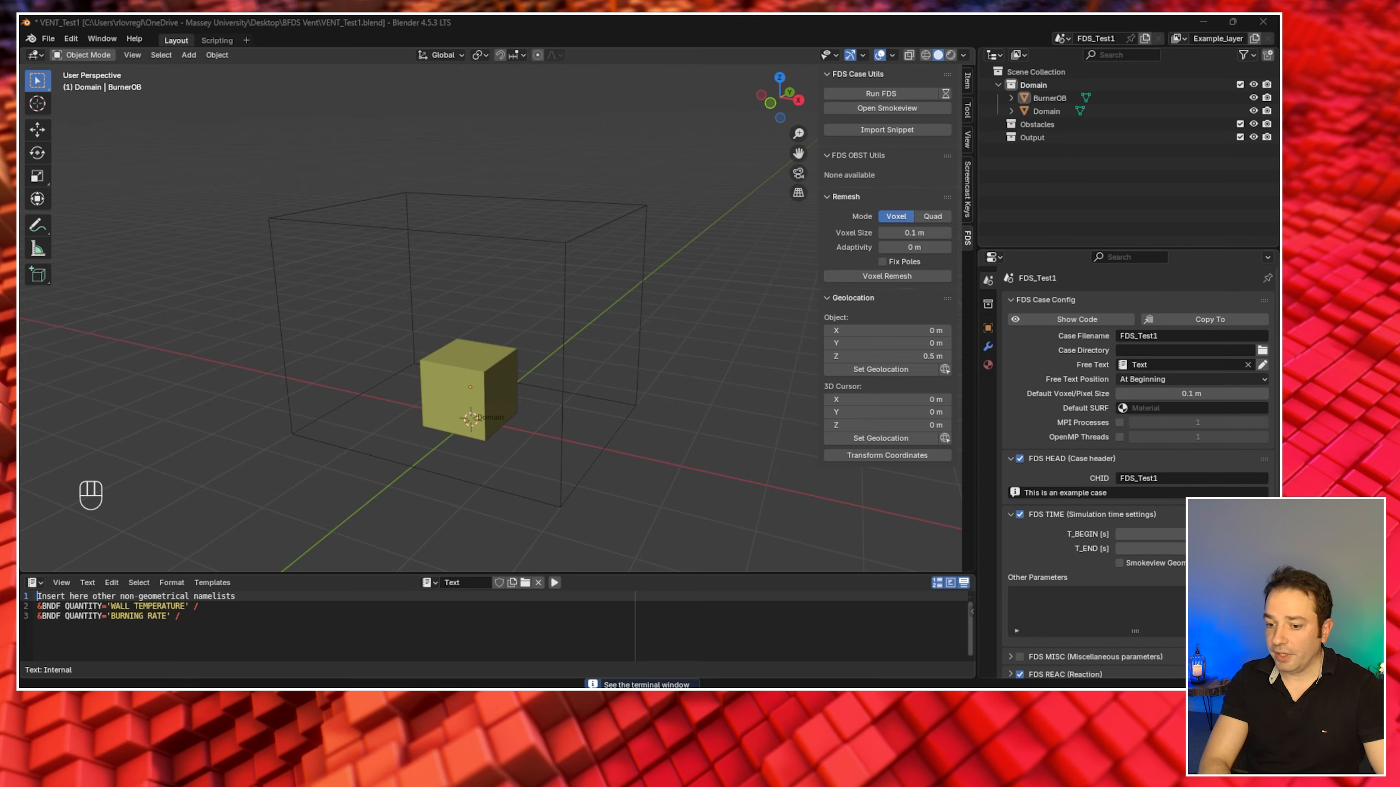
drag(194, 241, 628, 110)
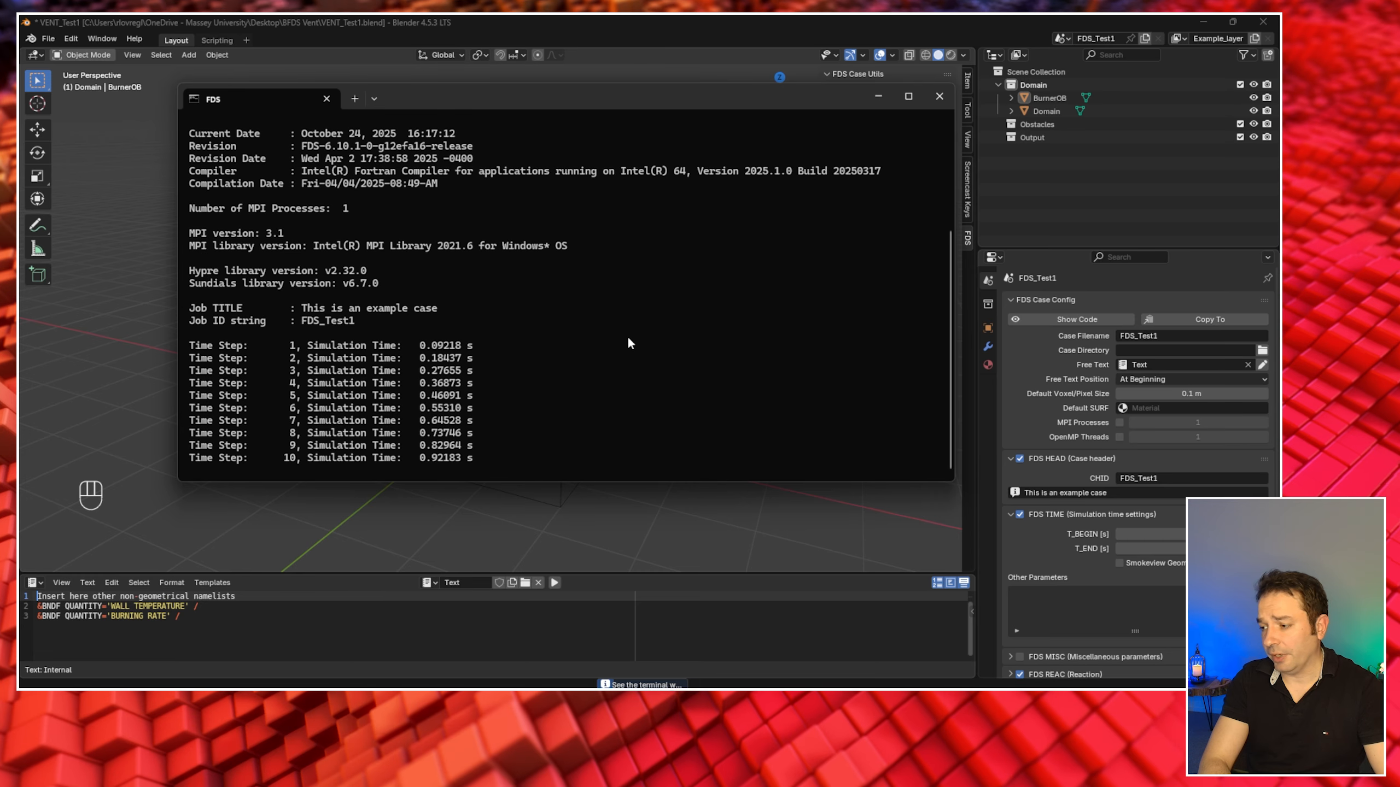
click(880, 98)
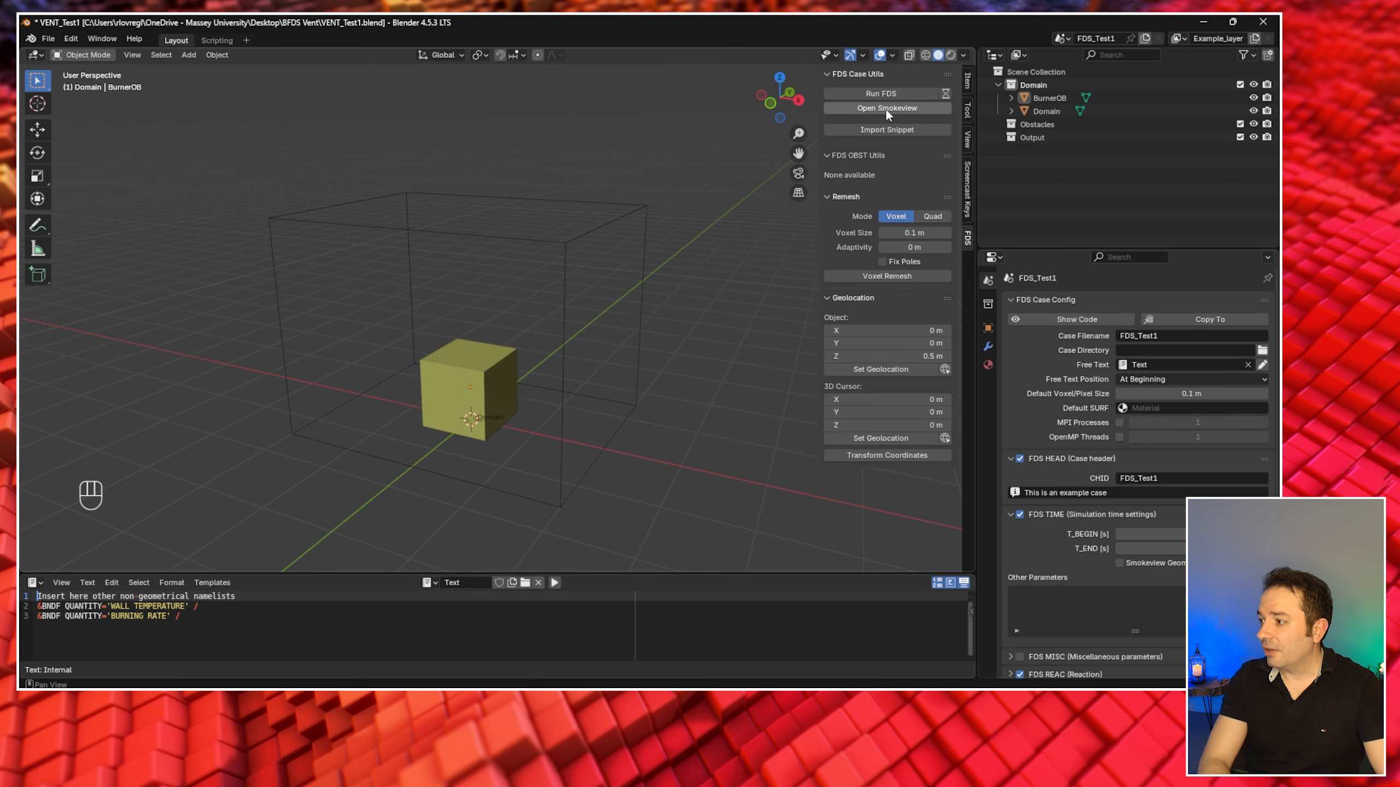
- Open the FDS_Test1 results in Smokeview, inspect the domain and burner geometry from an angled view, and close Smokeview
click(886, 109)
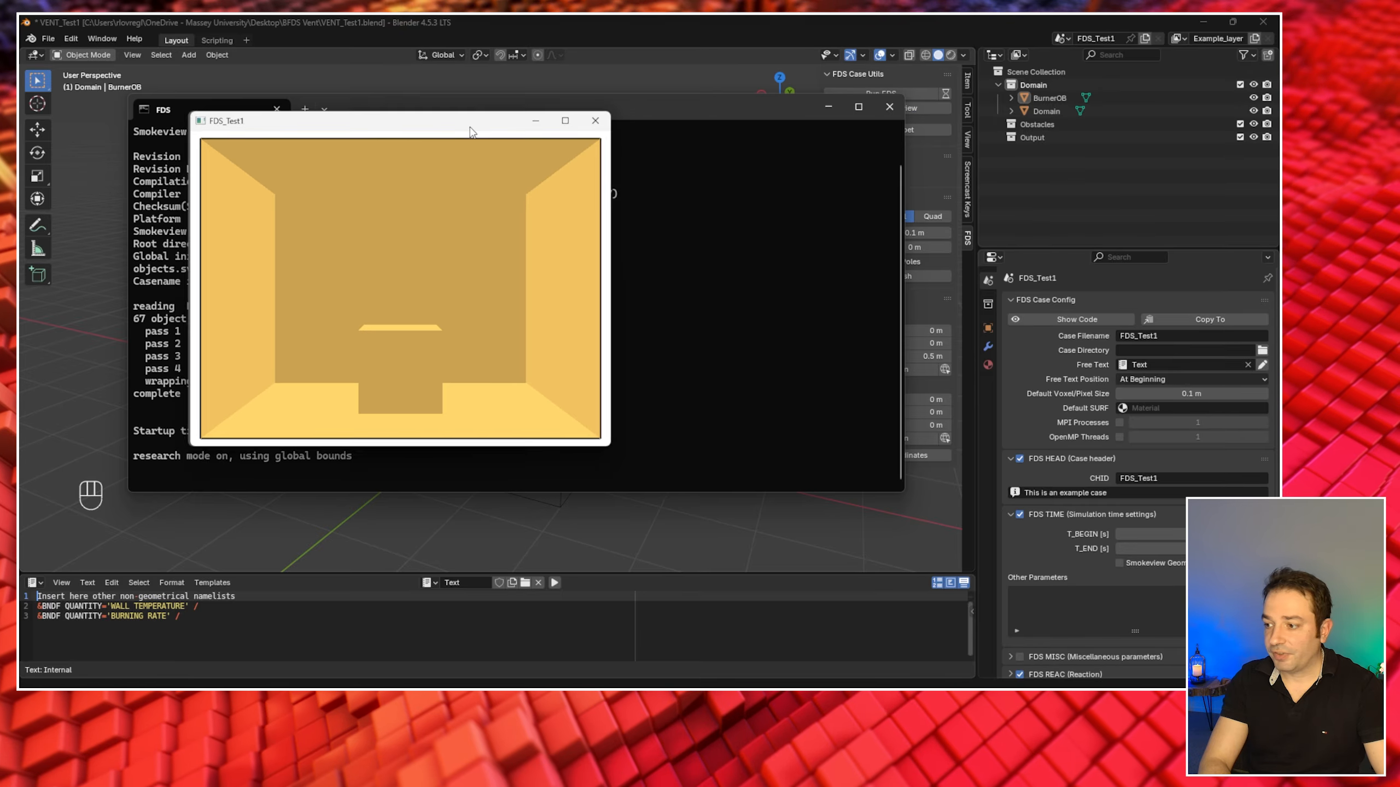
drag(470, 131, 488, 133)
drag(537, 307, 628, 185)
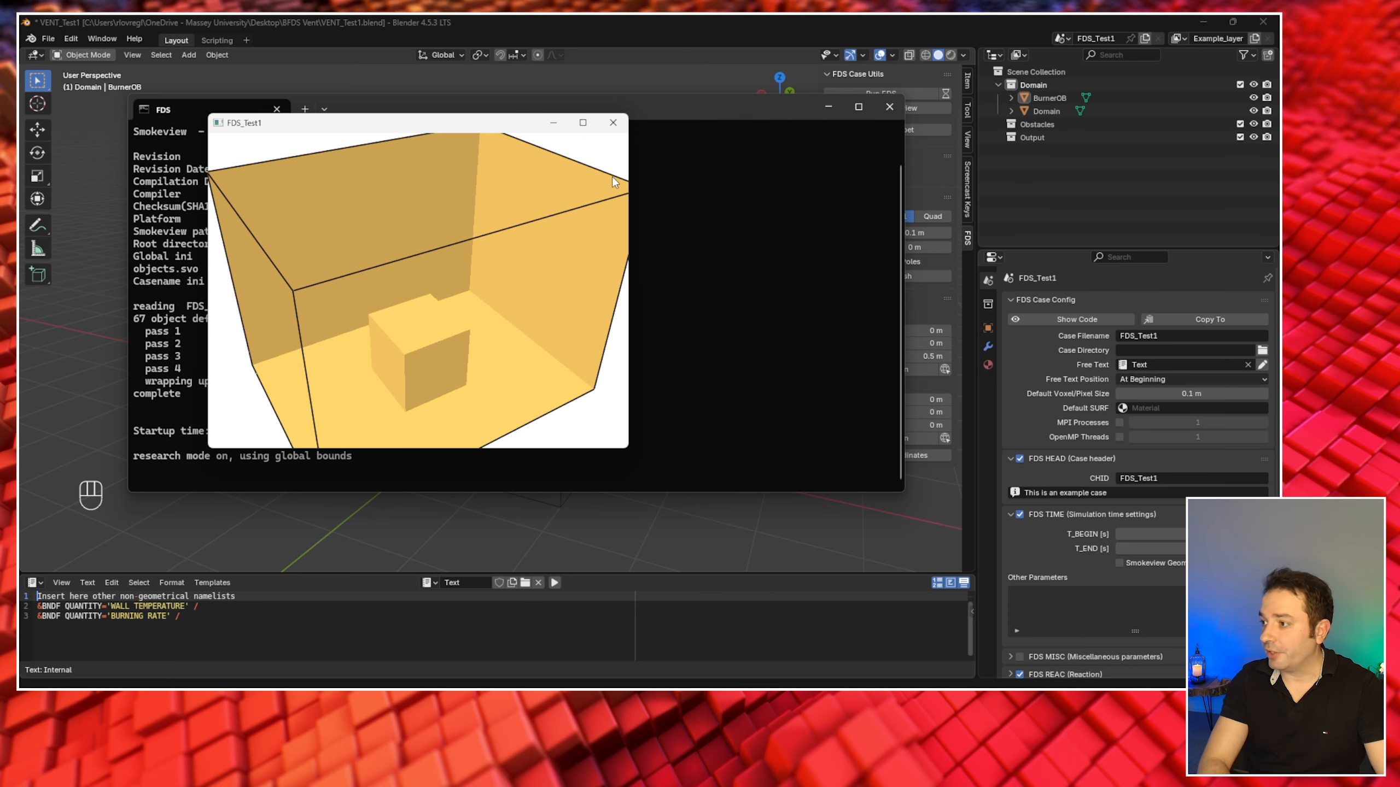
click(612, 123)
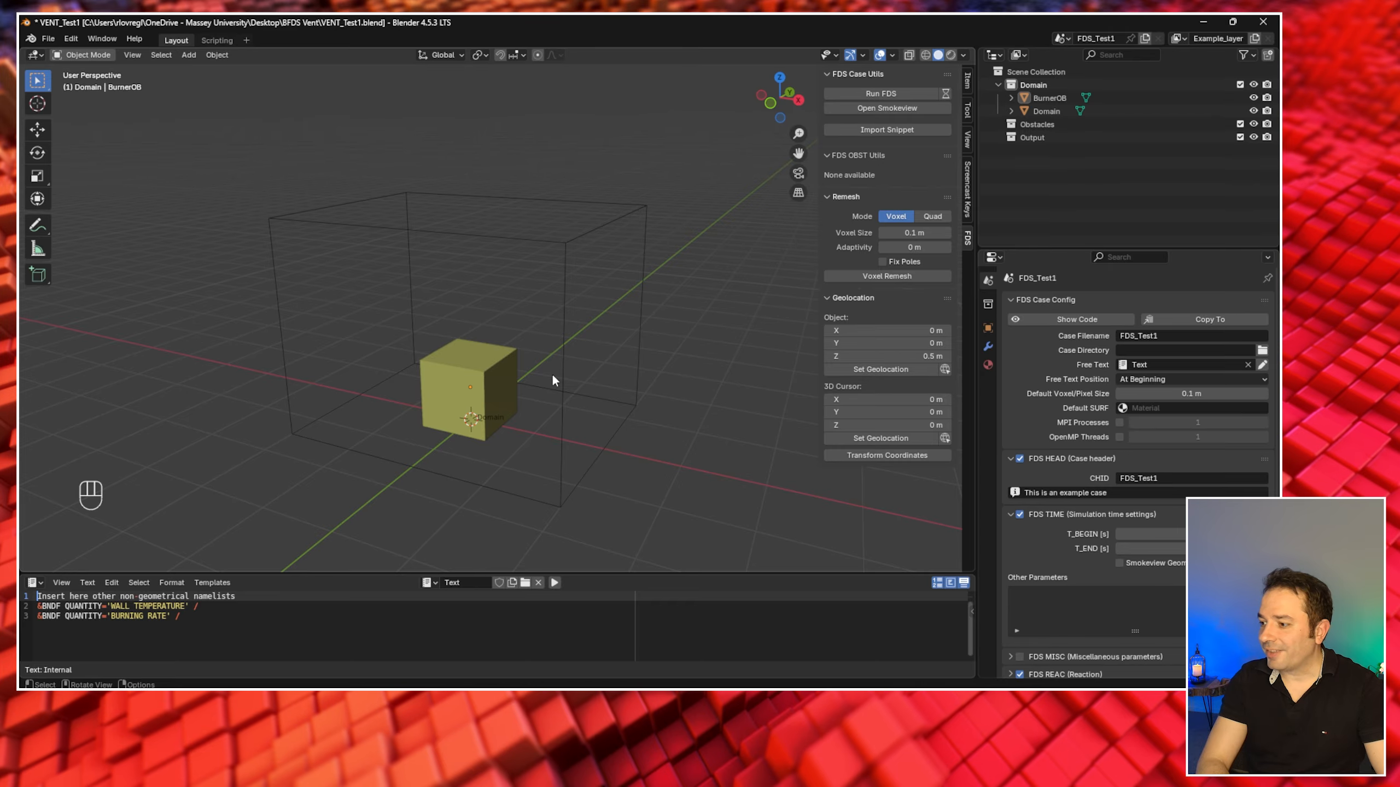
- Add a mesh plane at the world origin with a size of 1 m
middle_drag(553, 375, 552, 374)
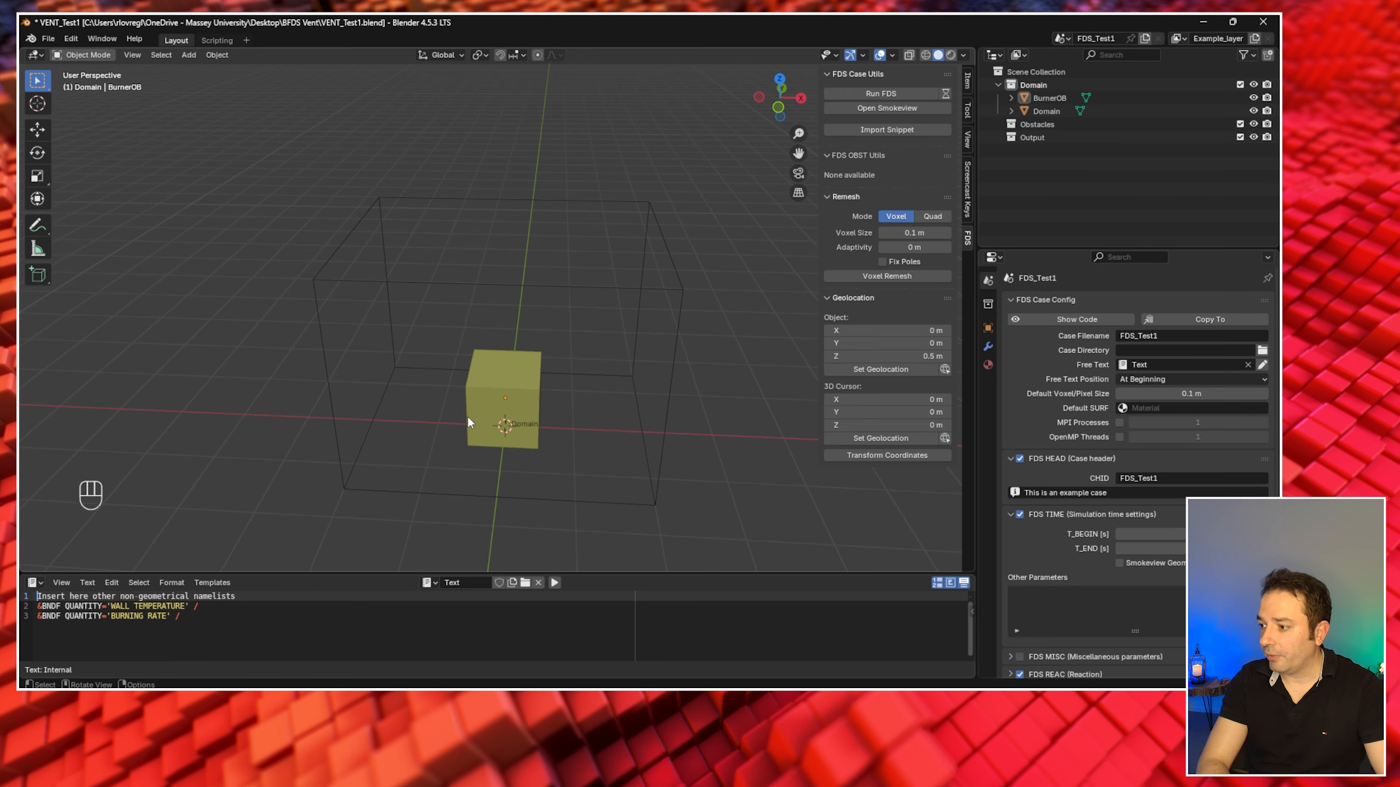
middle_drag(463, 405, 553, 462)
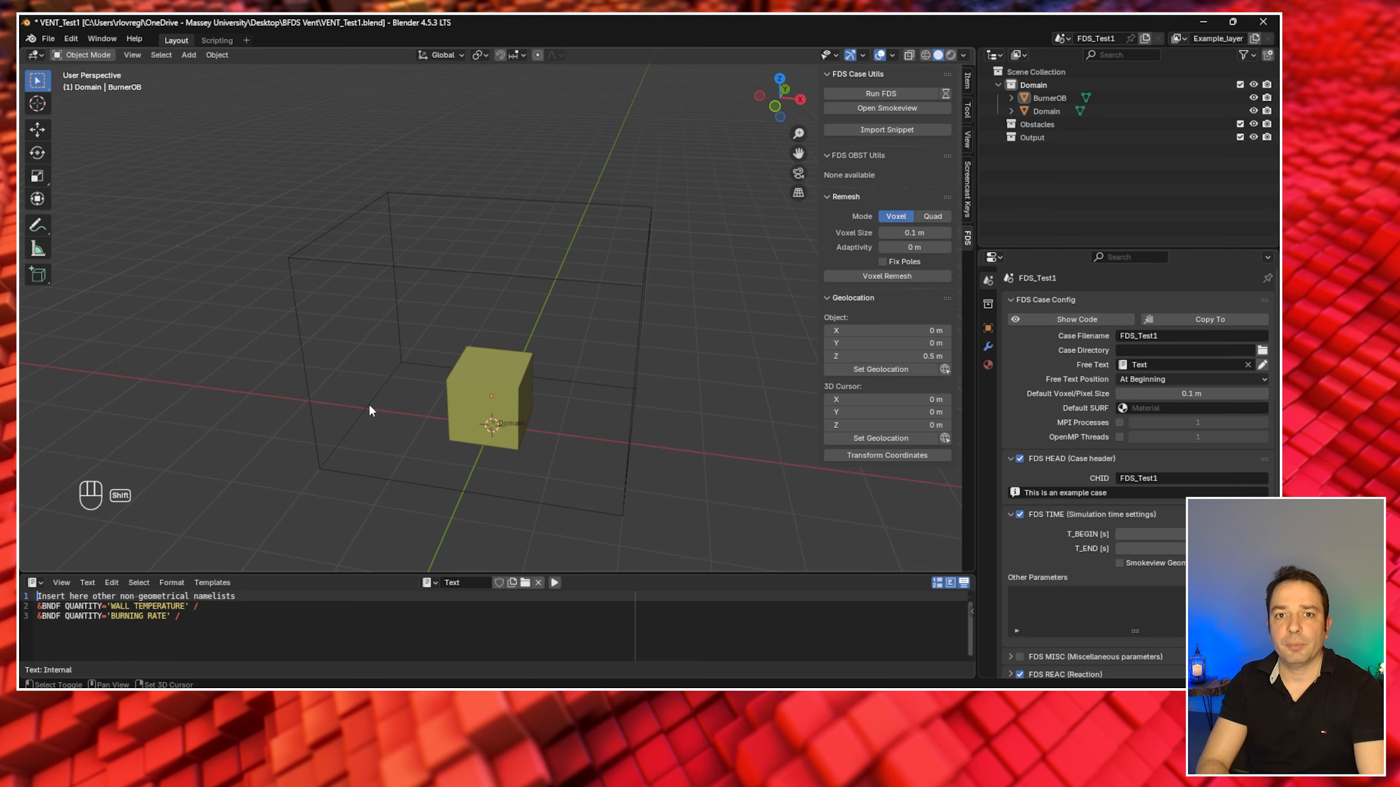
key(shift+a)
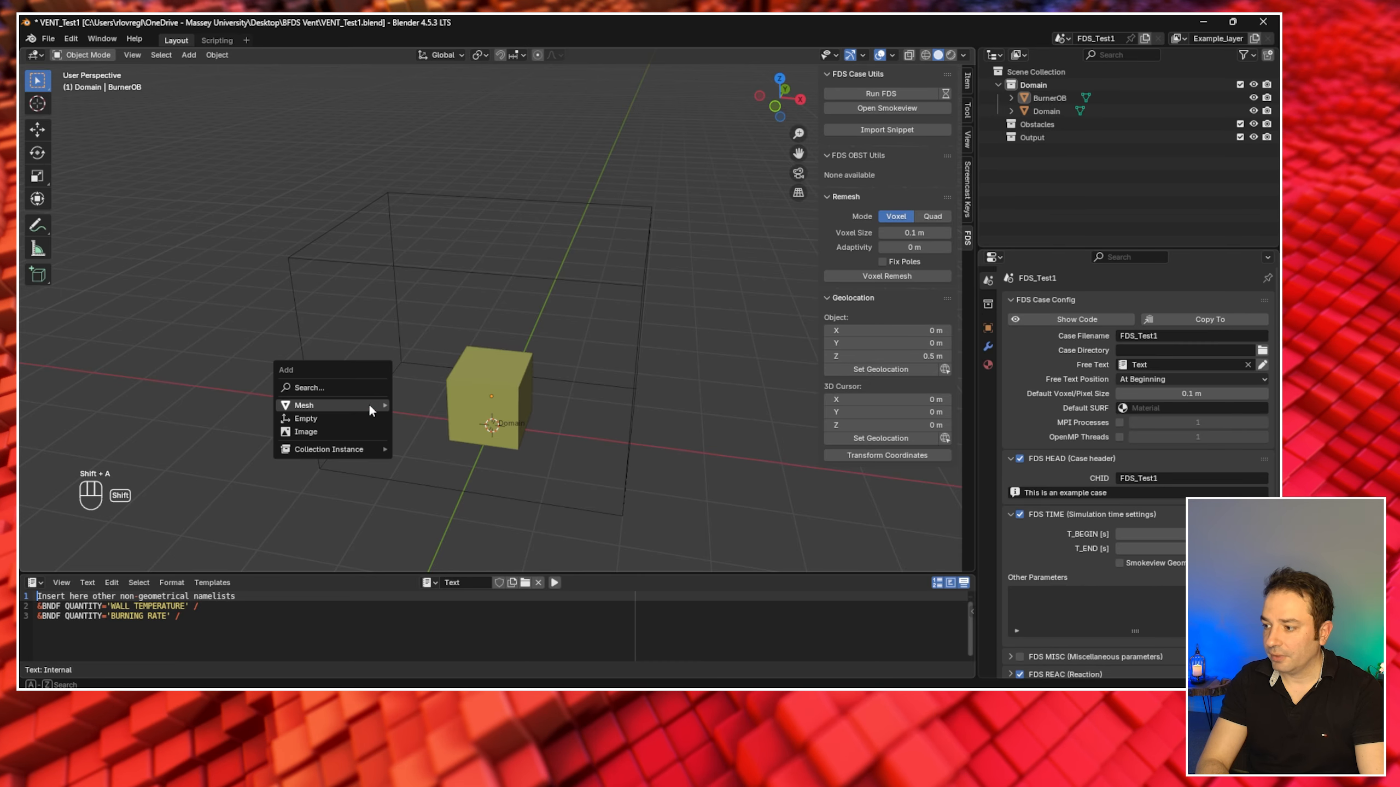
mouse_move(370, 406)
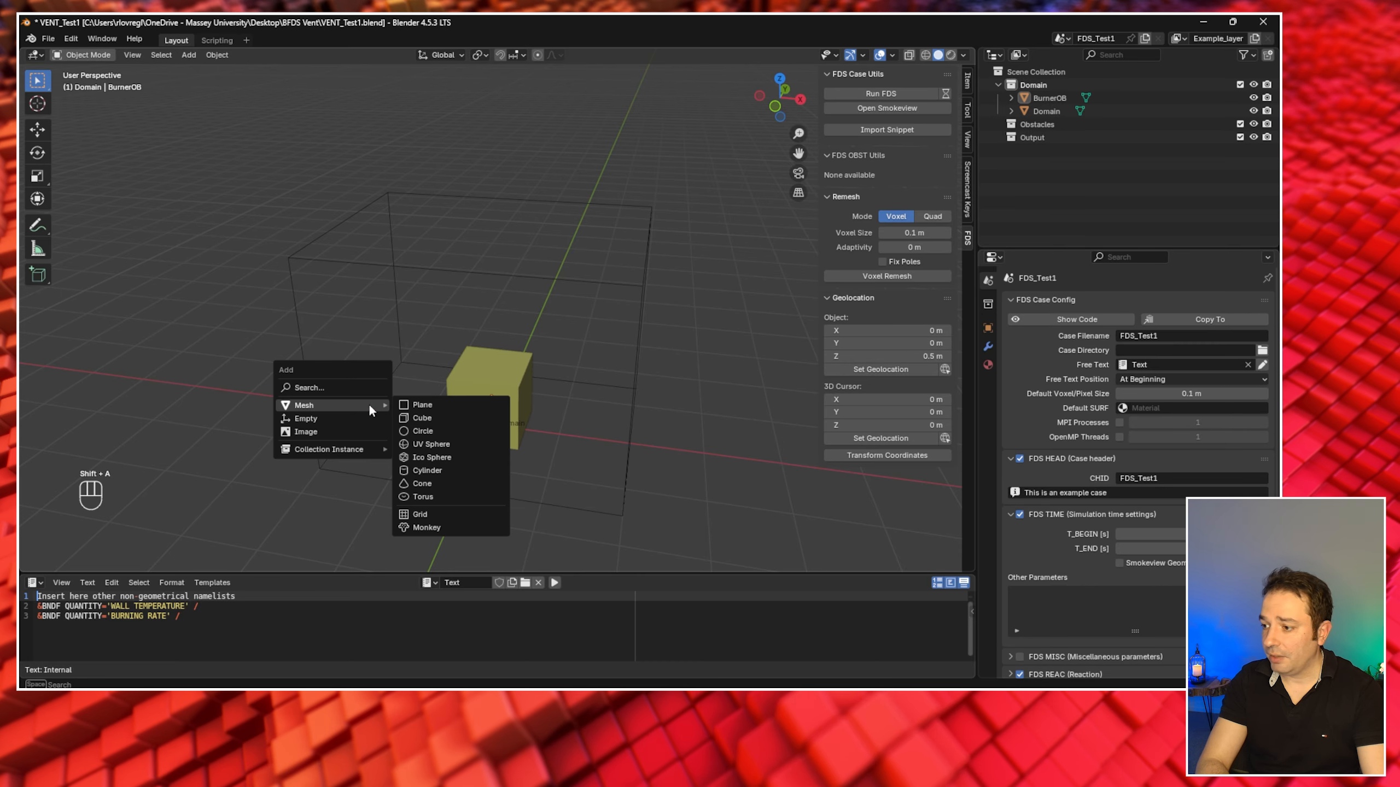
click(431, 404)
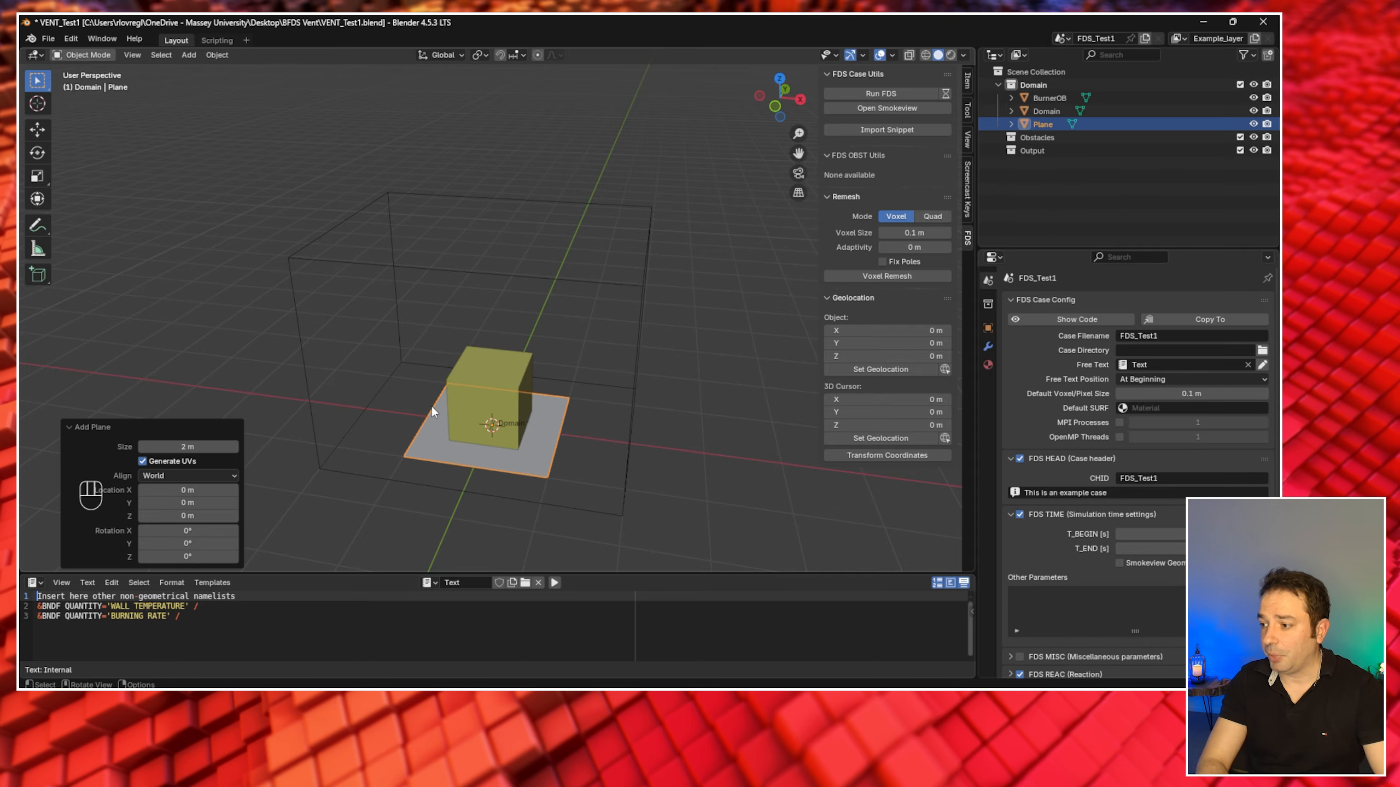
click(198, 447)
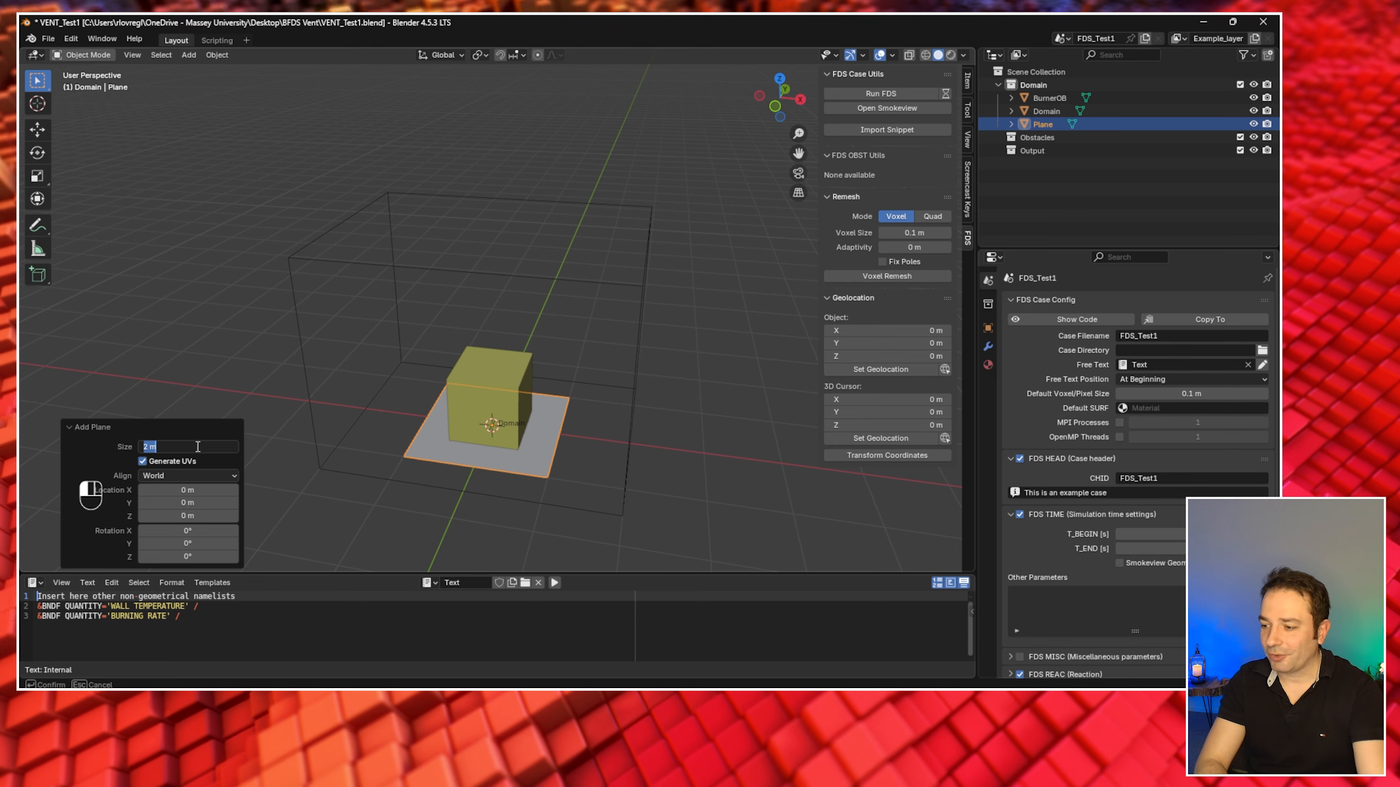
text(1)
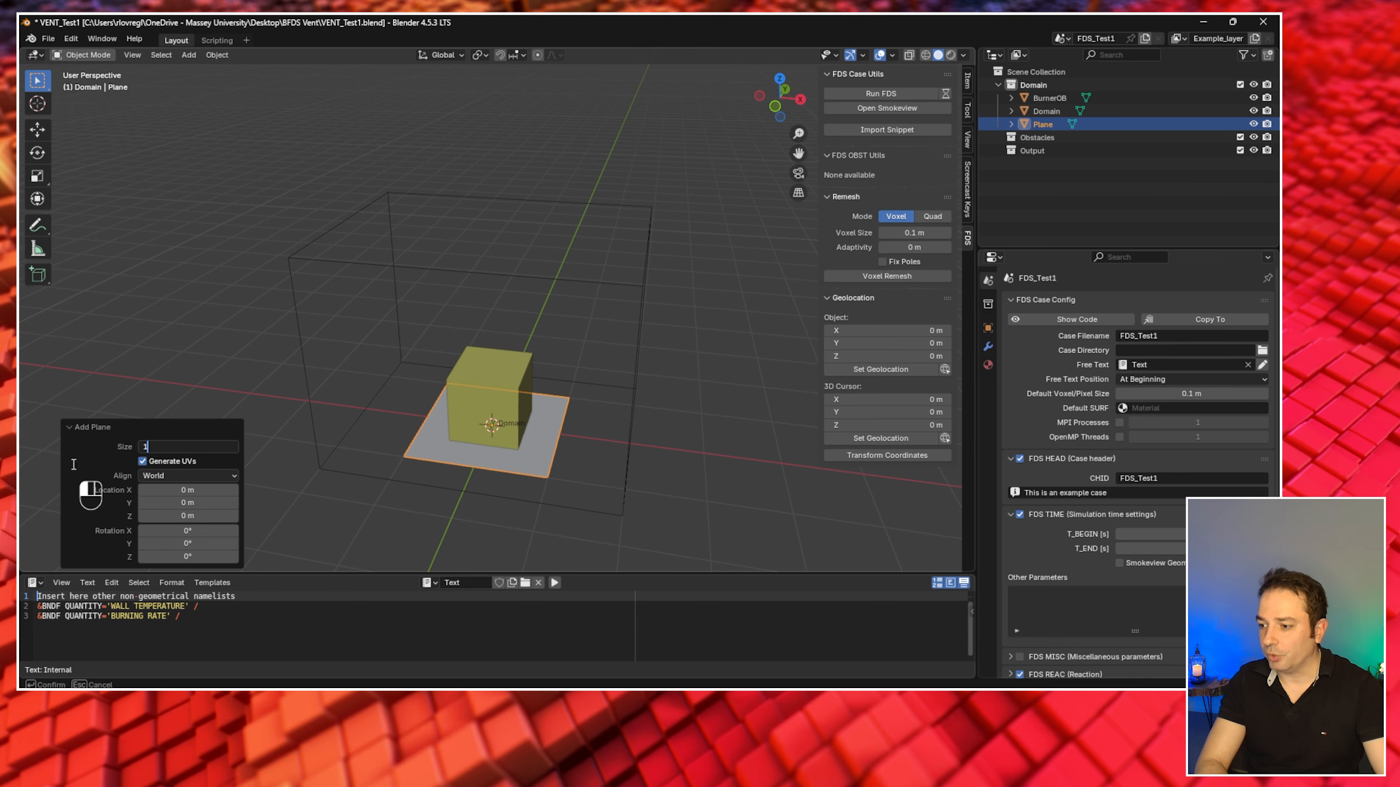
key(Return)
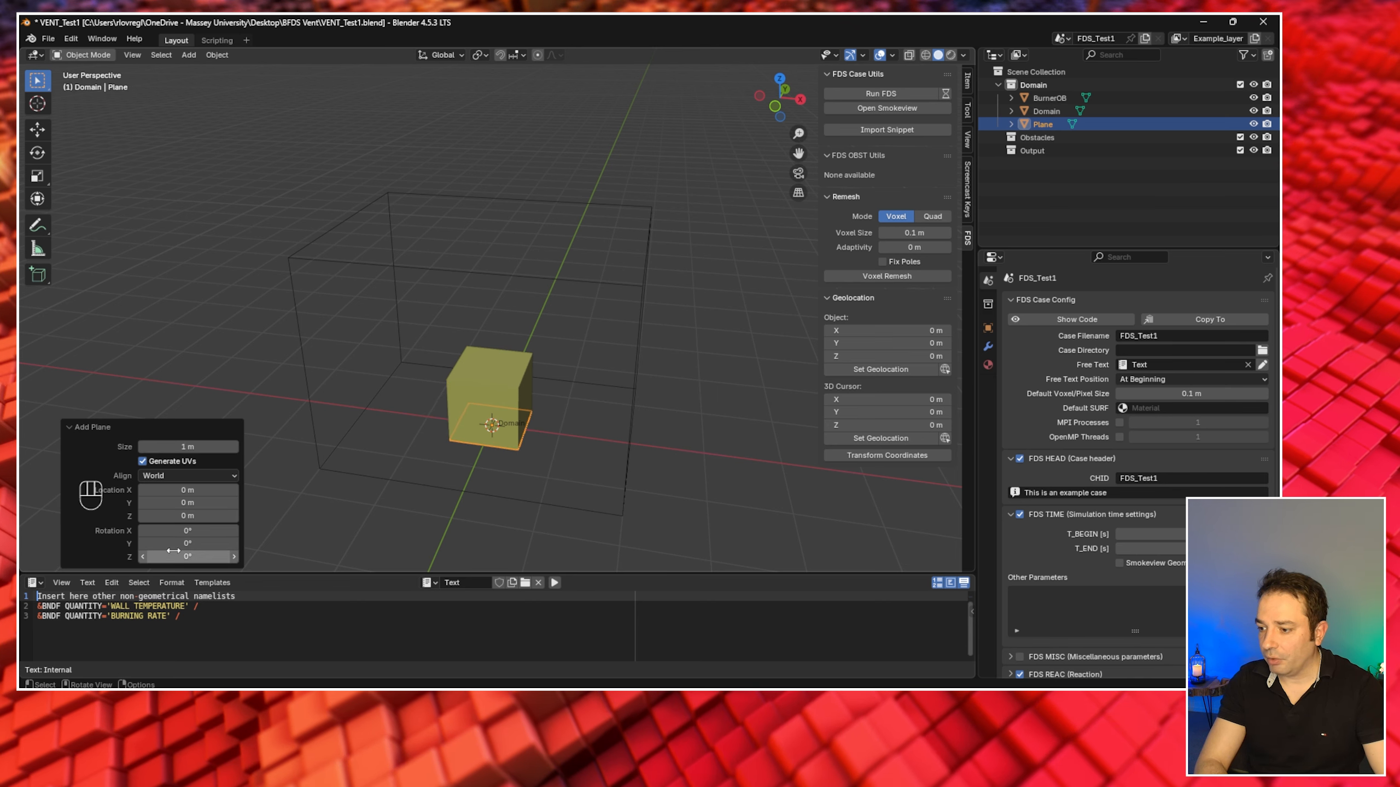
- Set the plane's Z location to 1.01 m so it sits just above the burner cube's top face
click(183, 516)
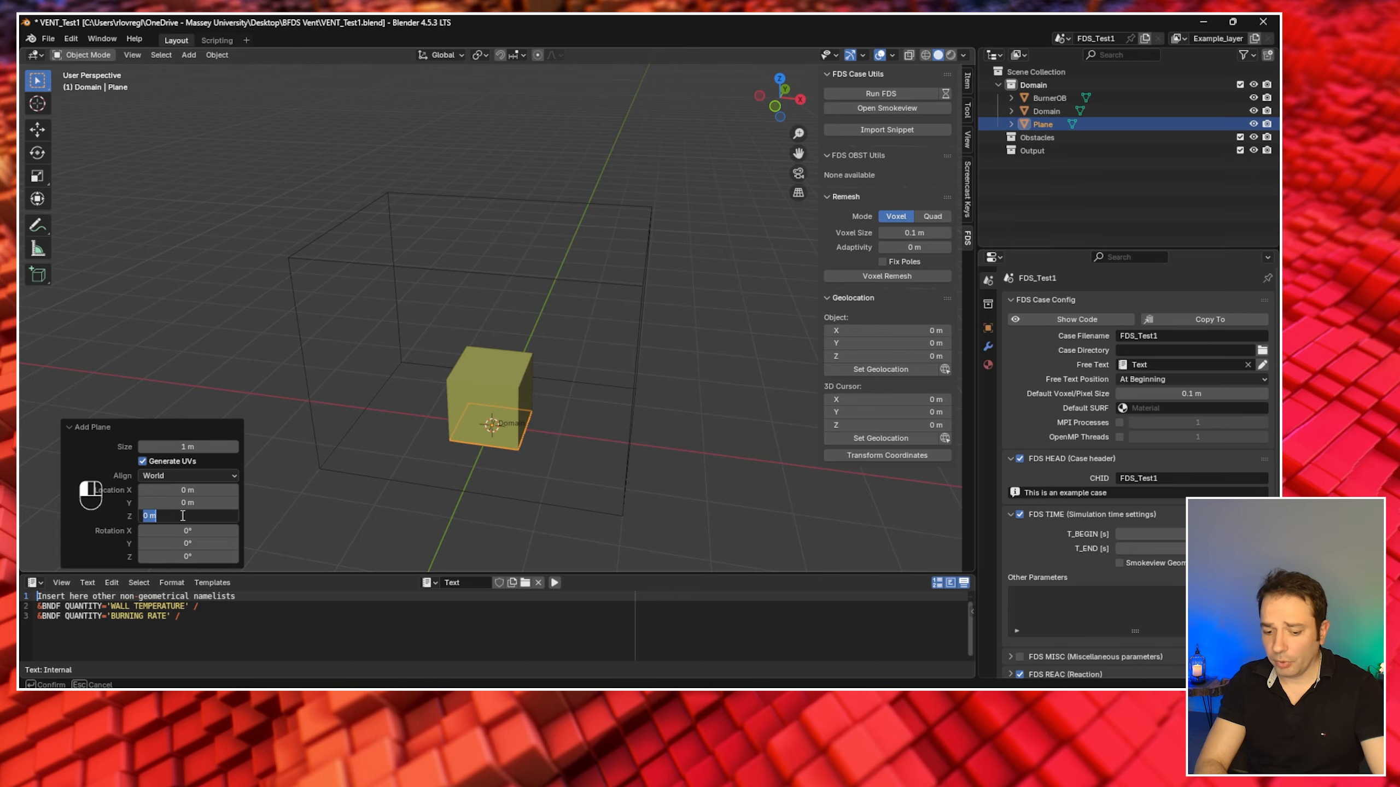
text(1)
key(Return)
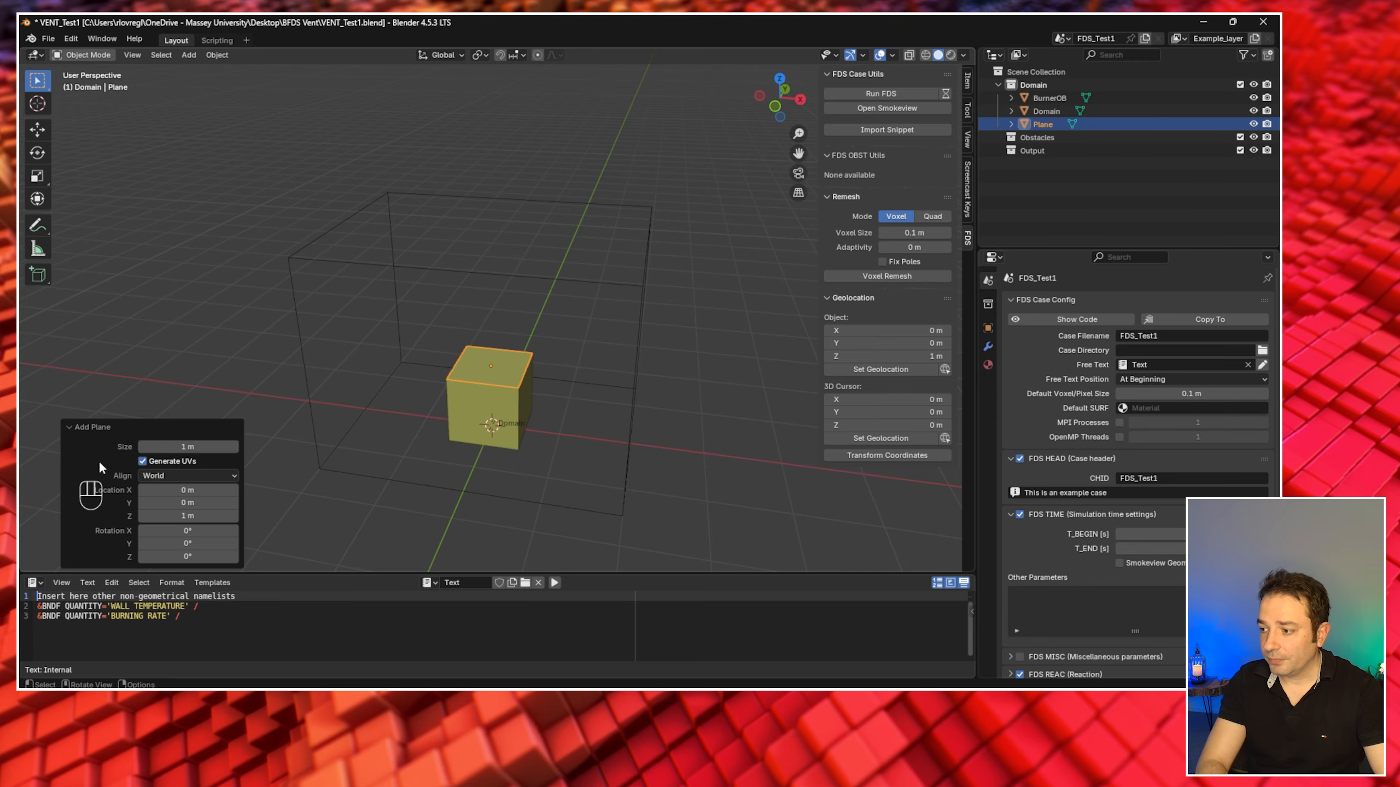
drag(188, 516, 188, 516)
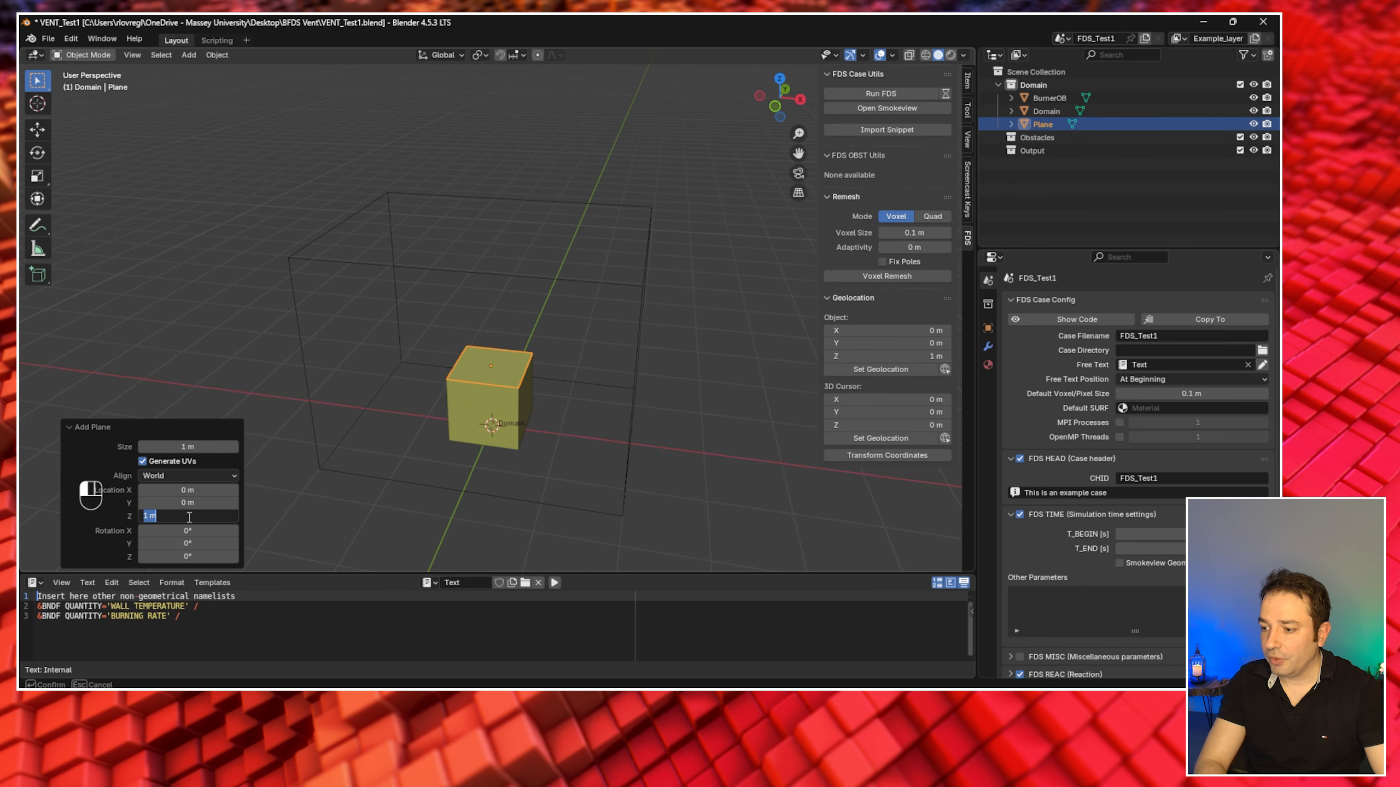
text(1)
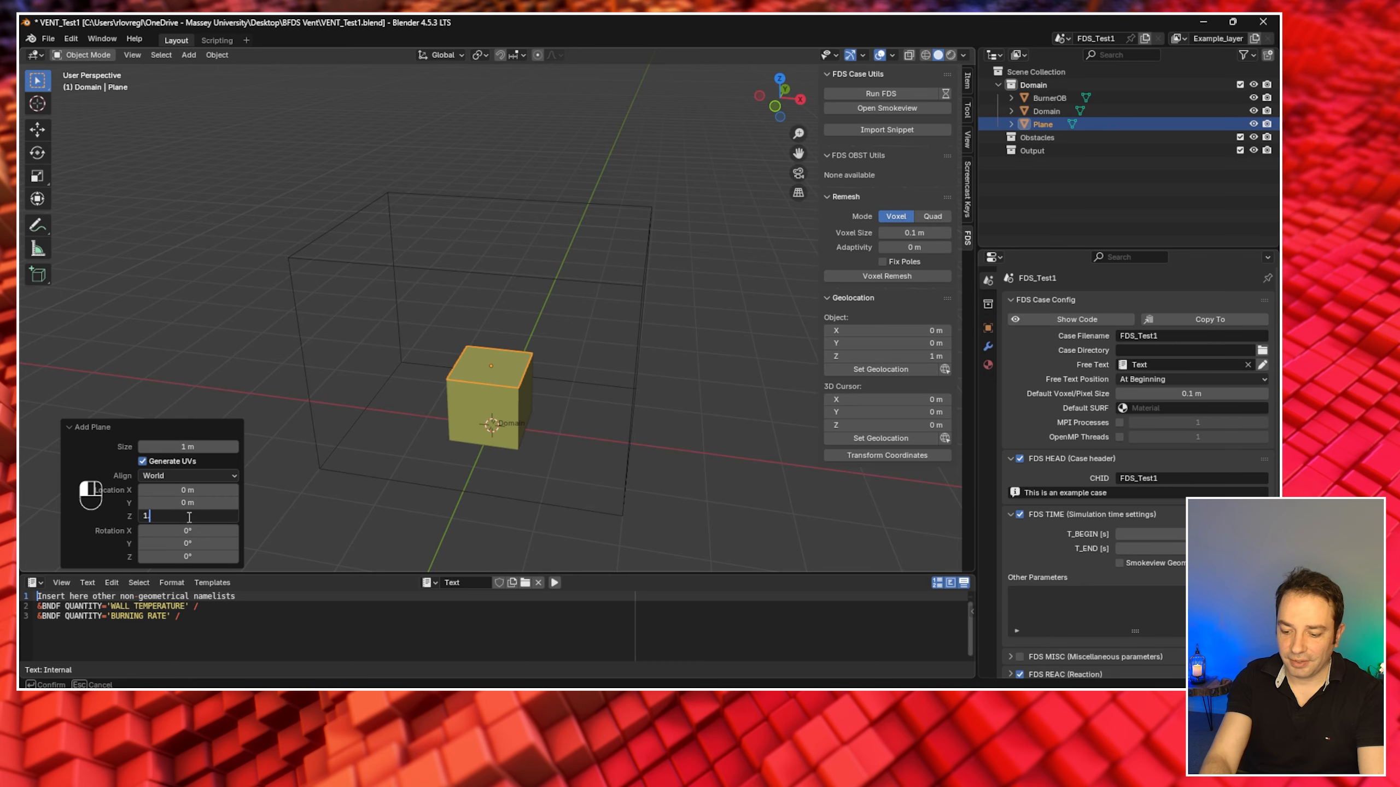
text(.01)
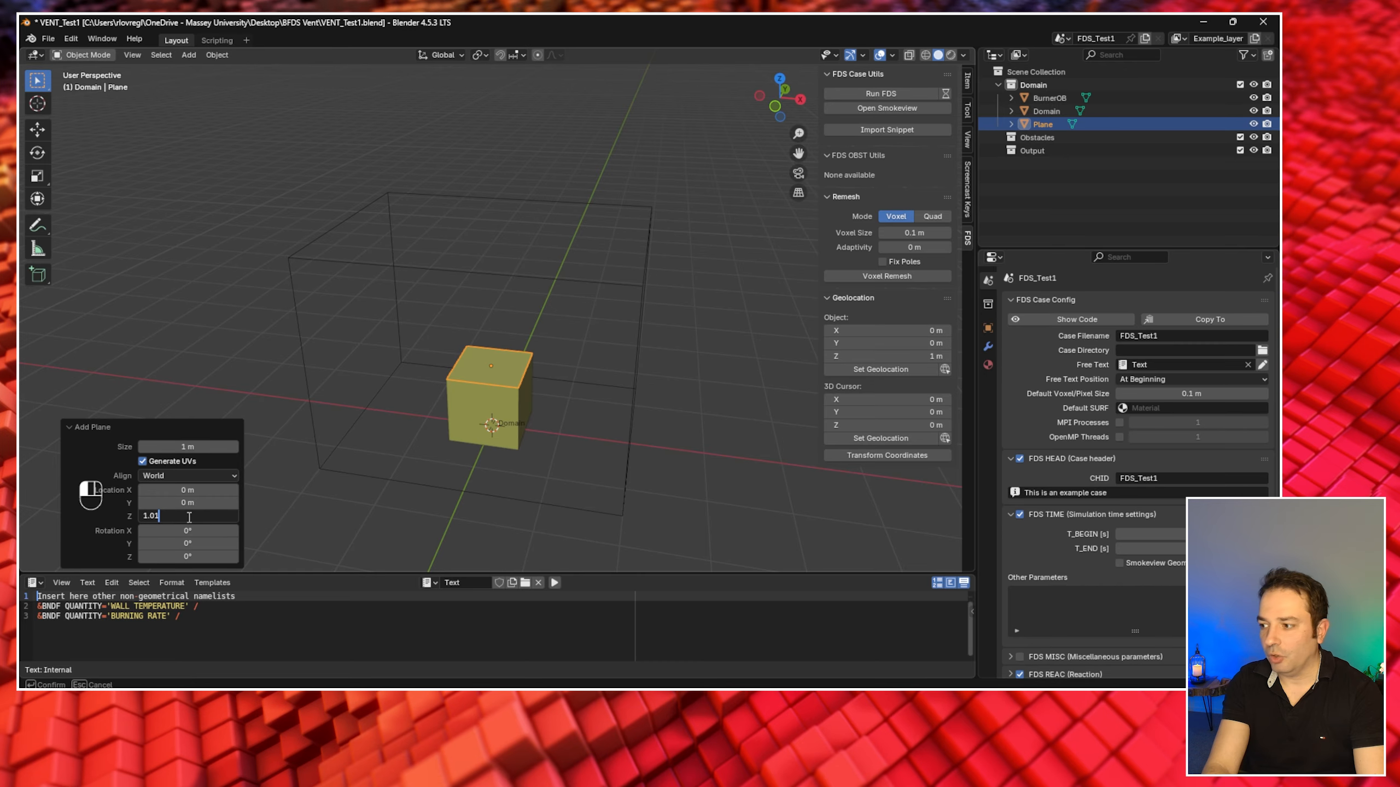
key(Return)
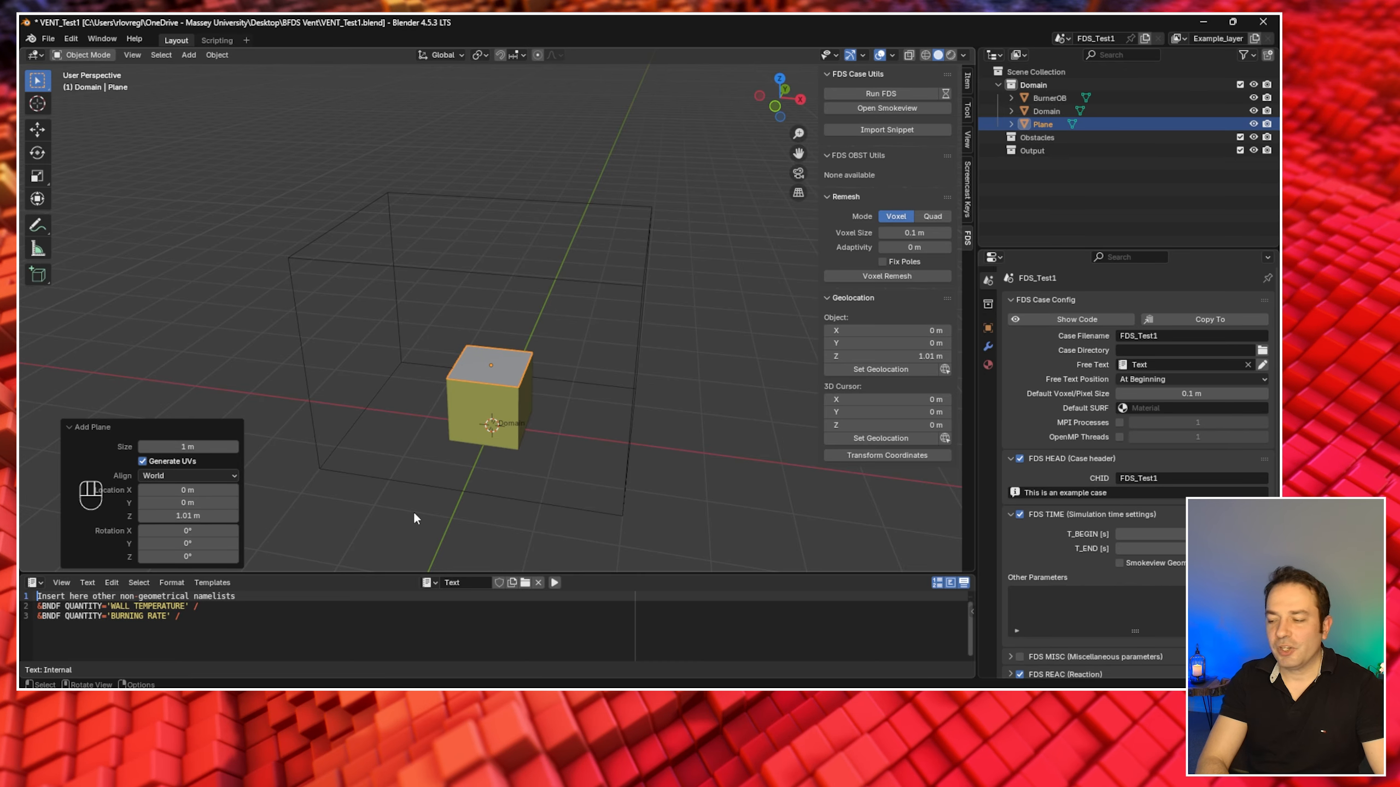
click(527, 490)
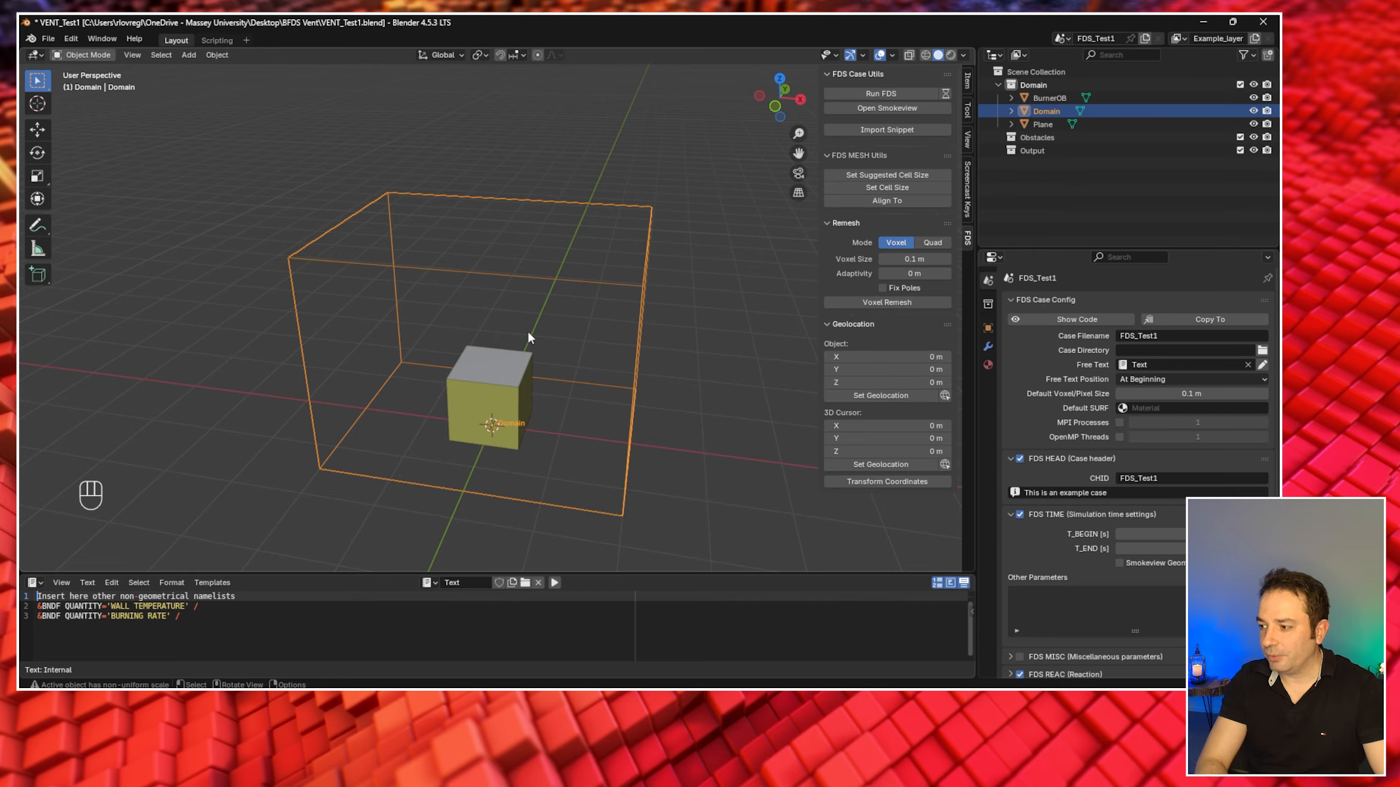
click(502, 373)
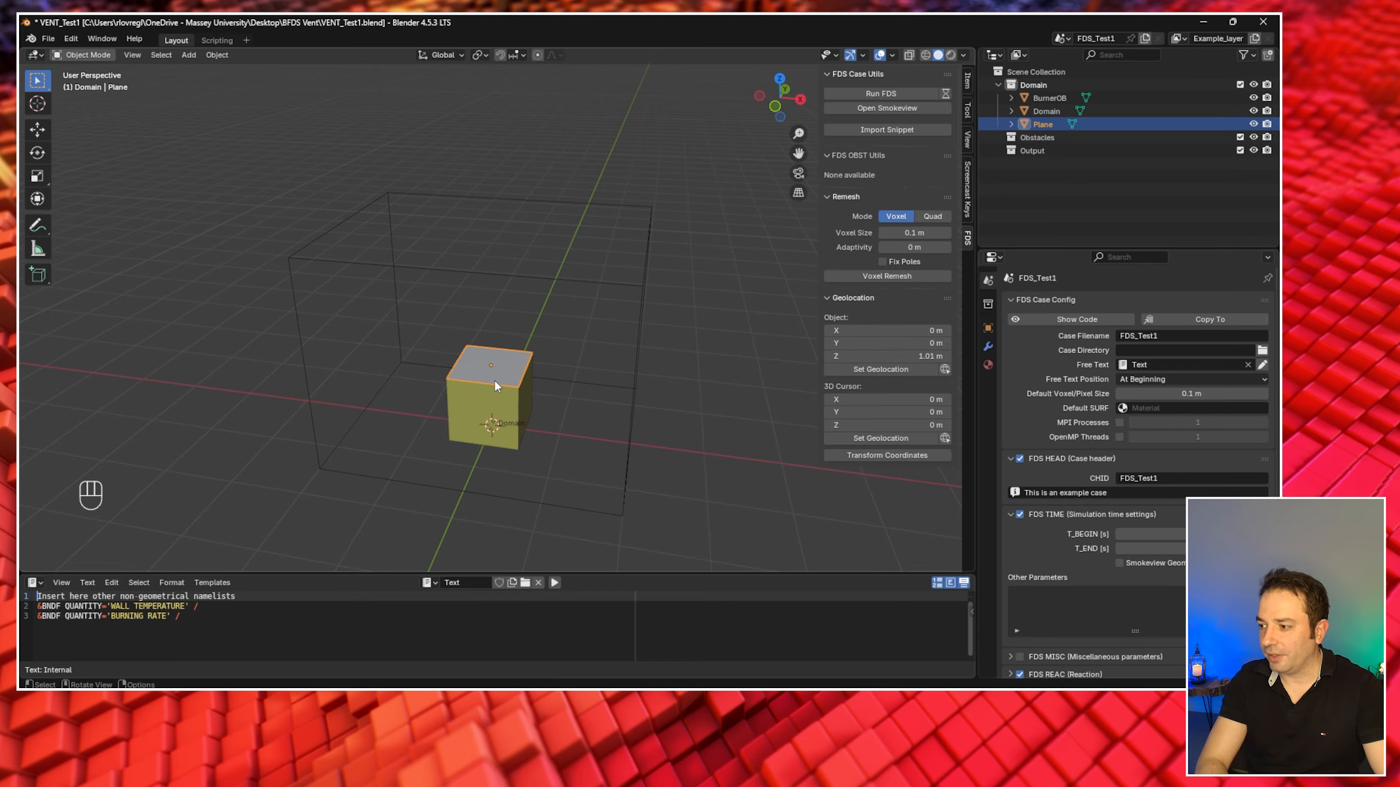
click(499, 404)
click(507, 381)
click(508, 394)
click(507, 376)
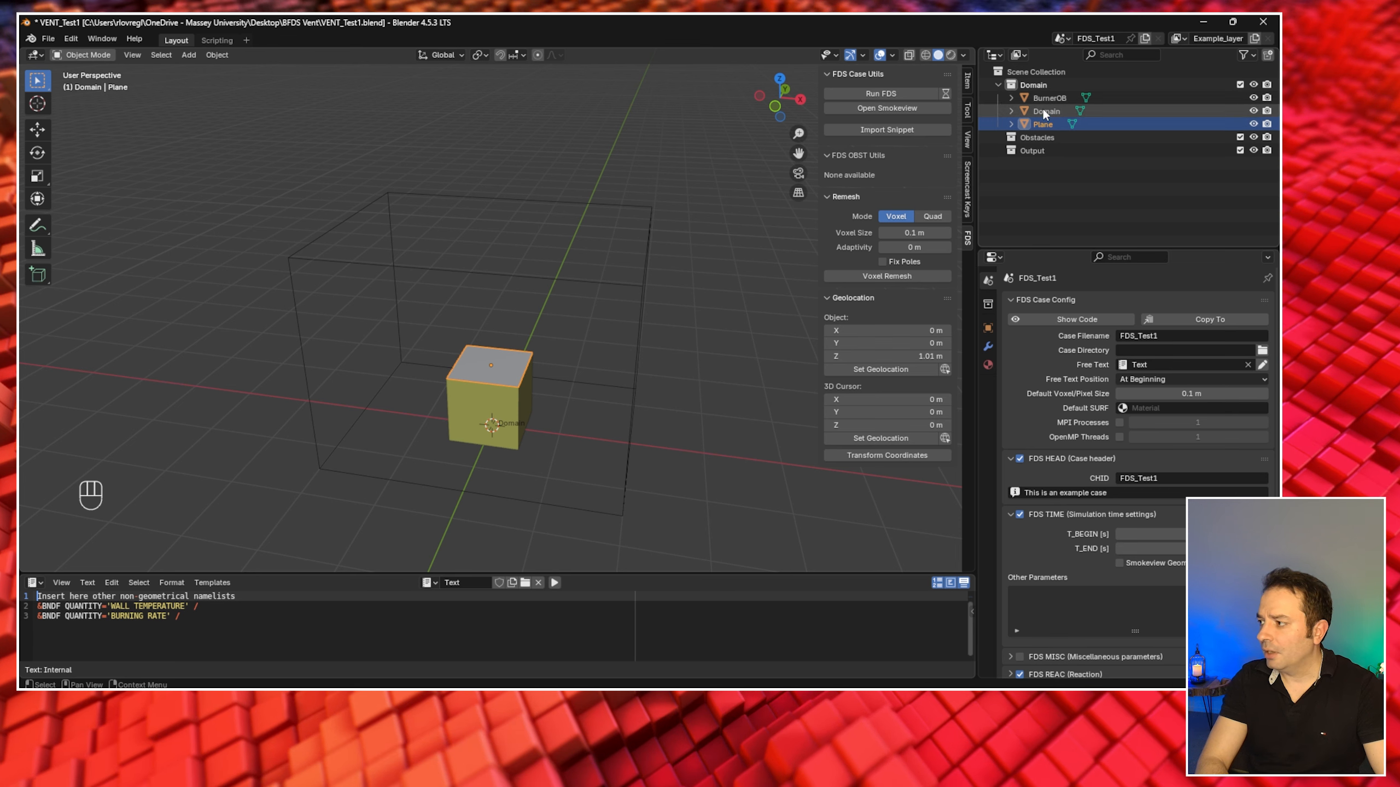
- Rename the plane above the burner cube as Burner_VENT
double_click(1042, 124)
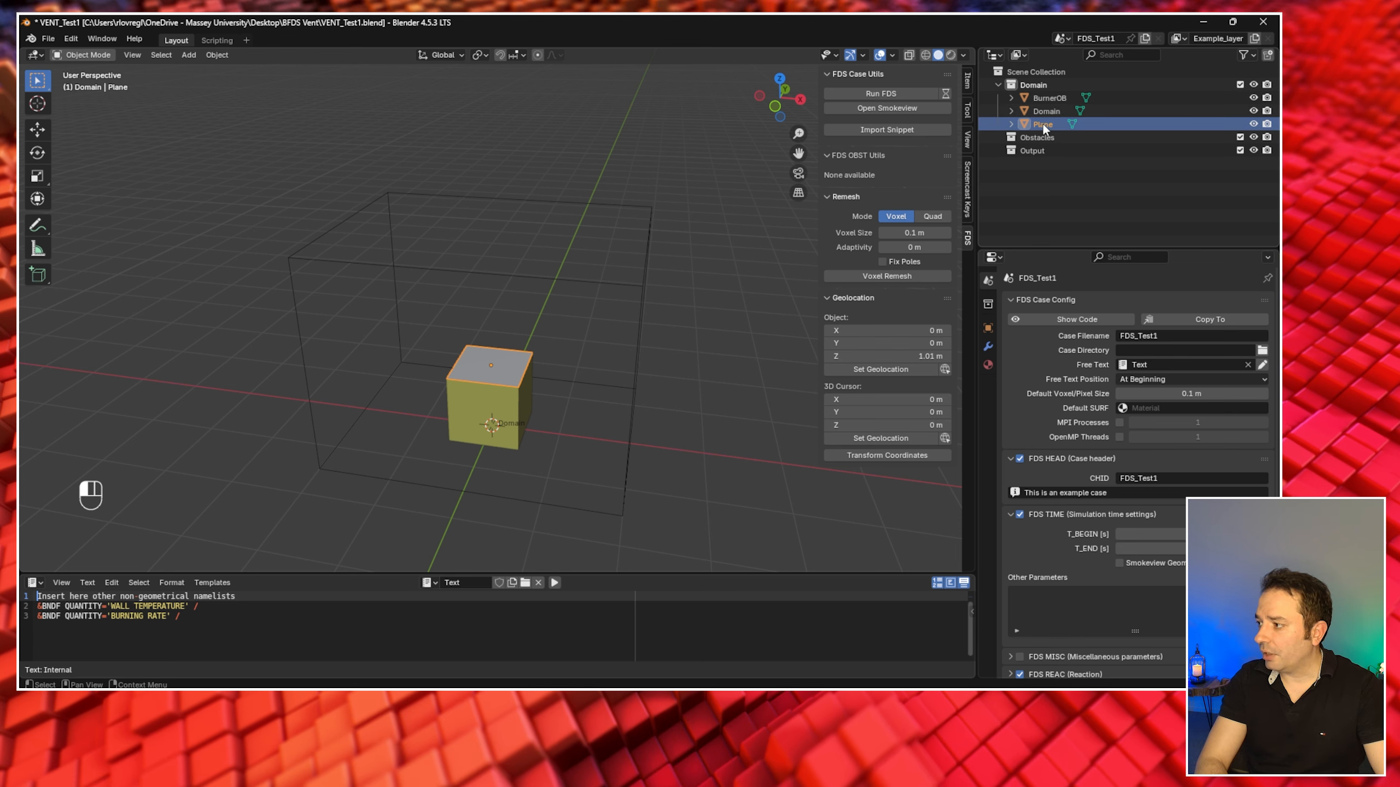
text(B)
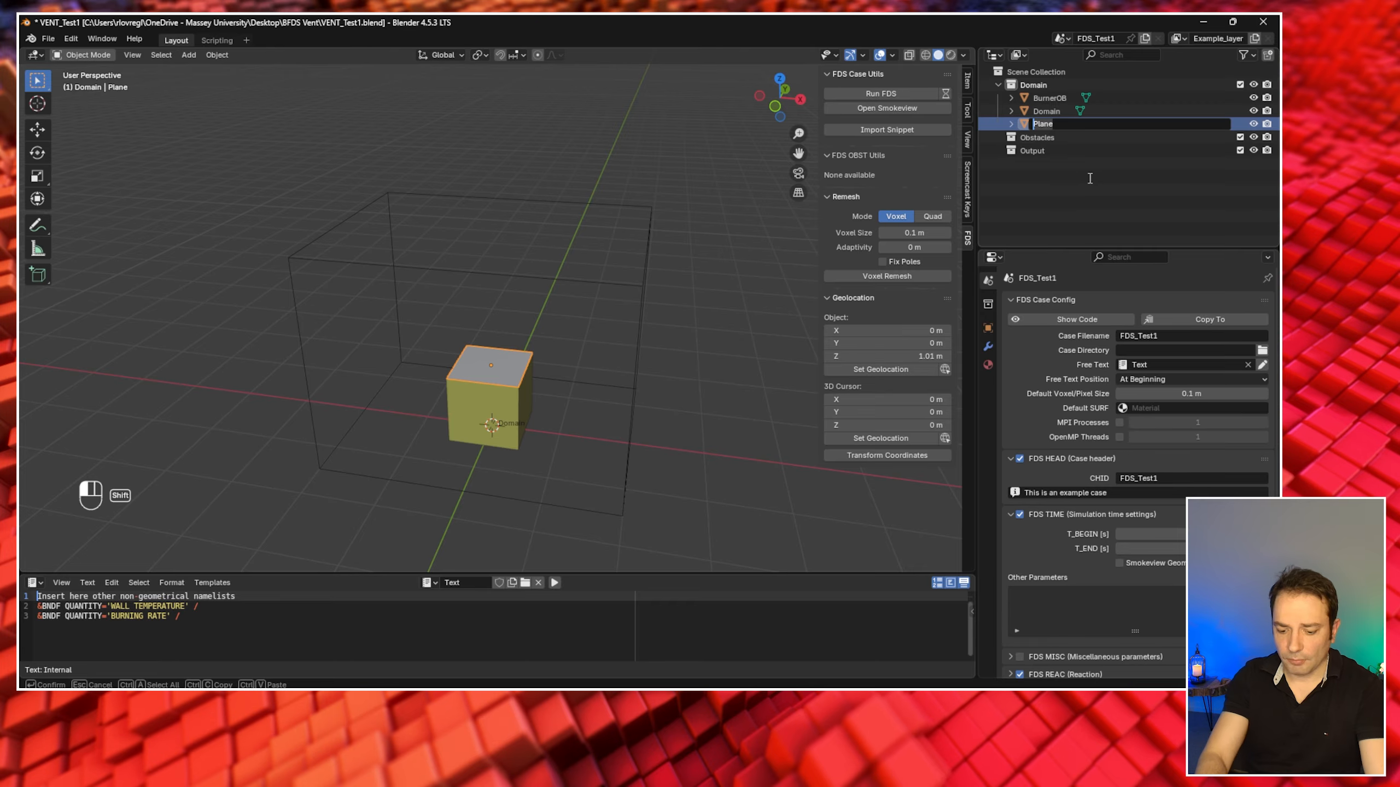
text(urner_VENT)
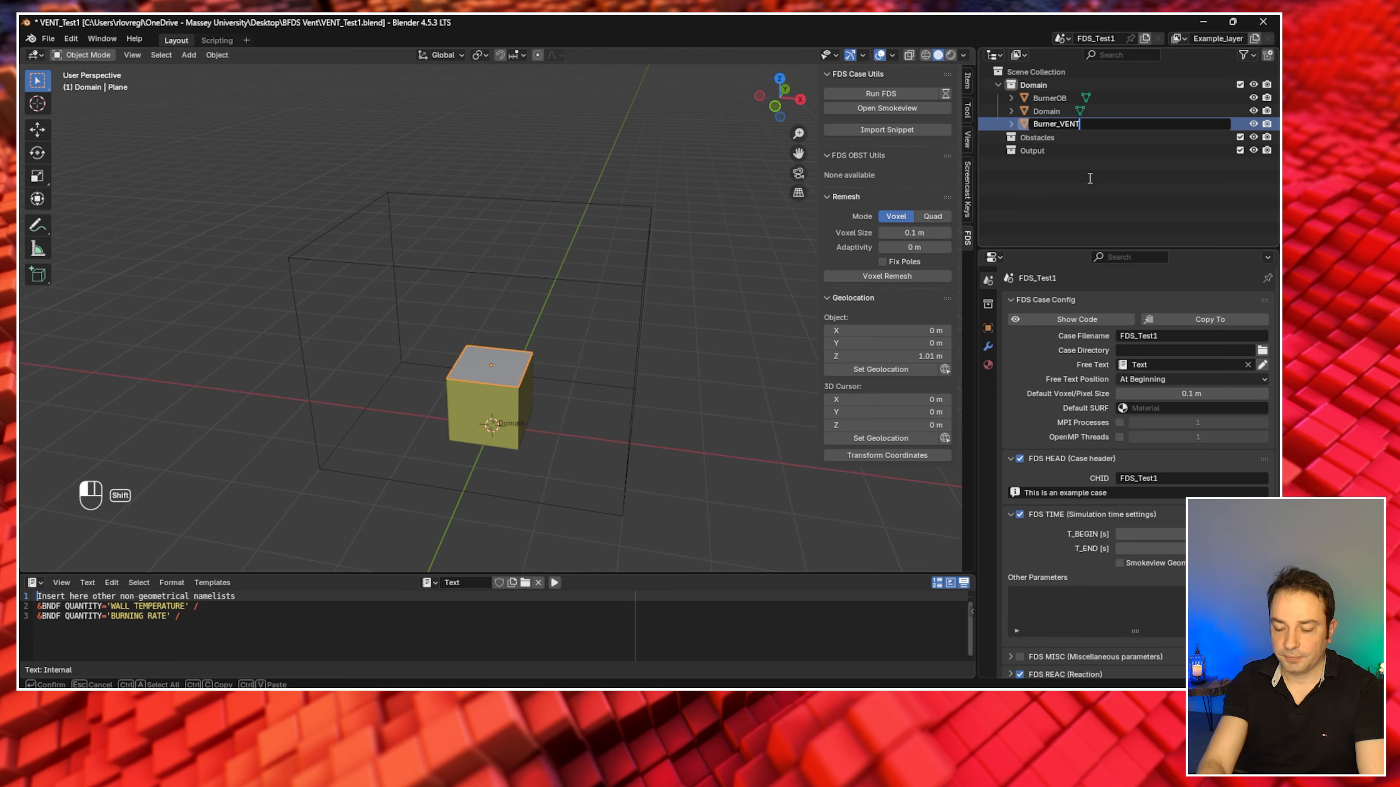
key(Return)
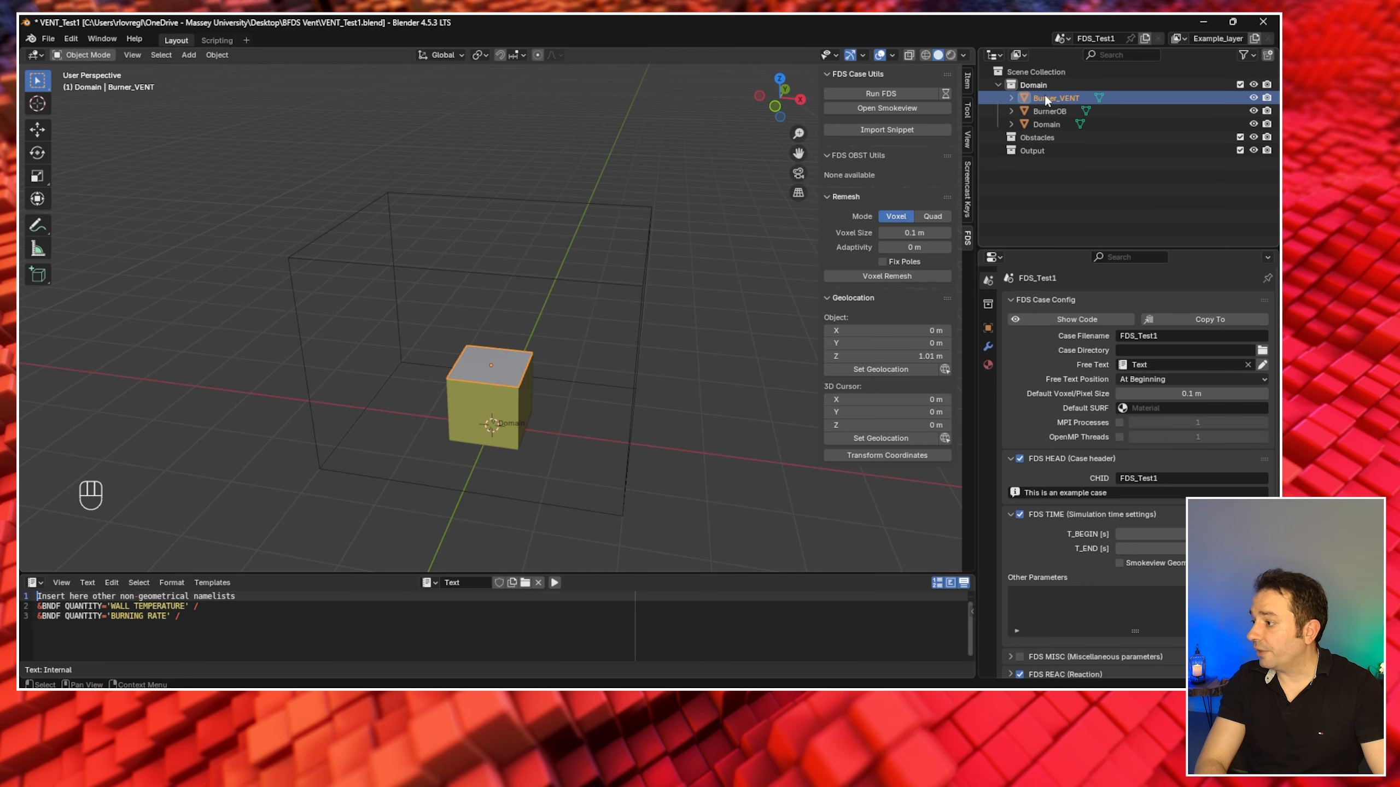
- Set the Burner_VENT object's FDS namelist to VENT and assign Burner bc as its SURF_ID
click(988, 329)
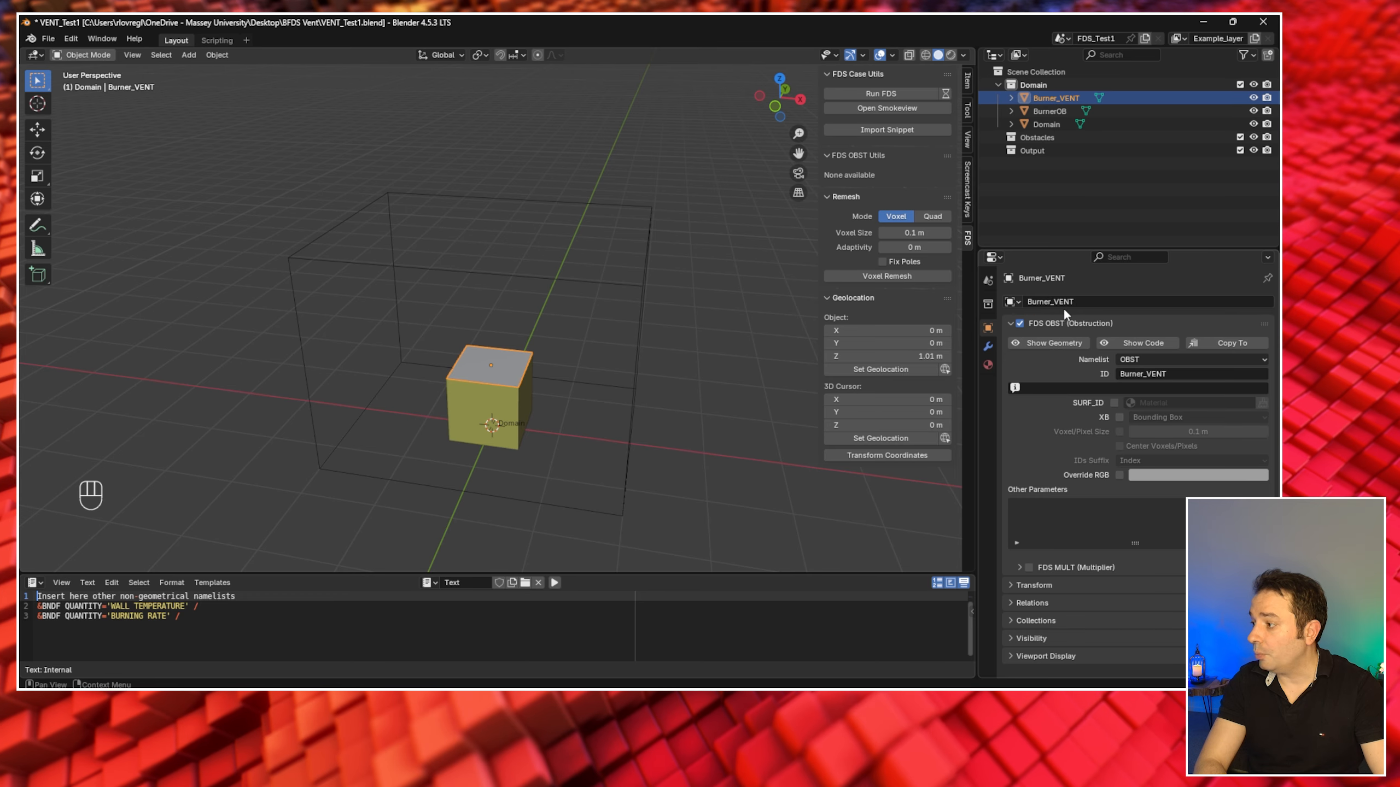
click(1146, 358)
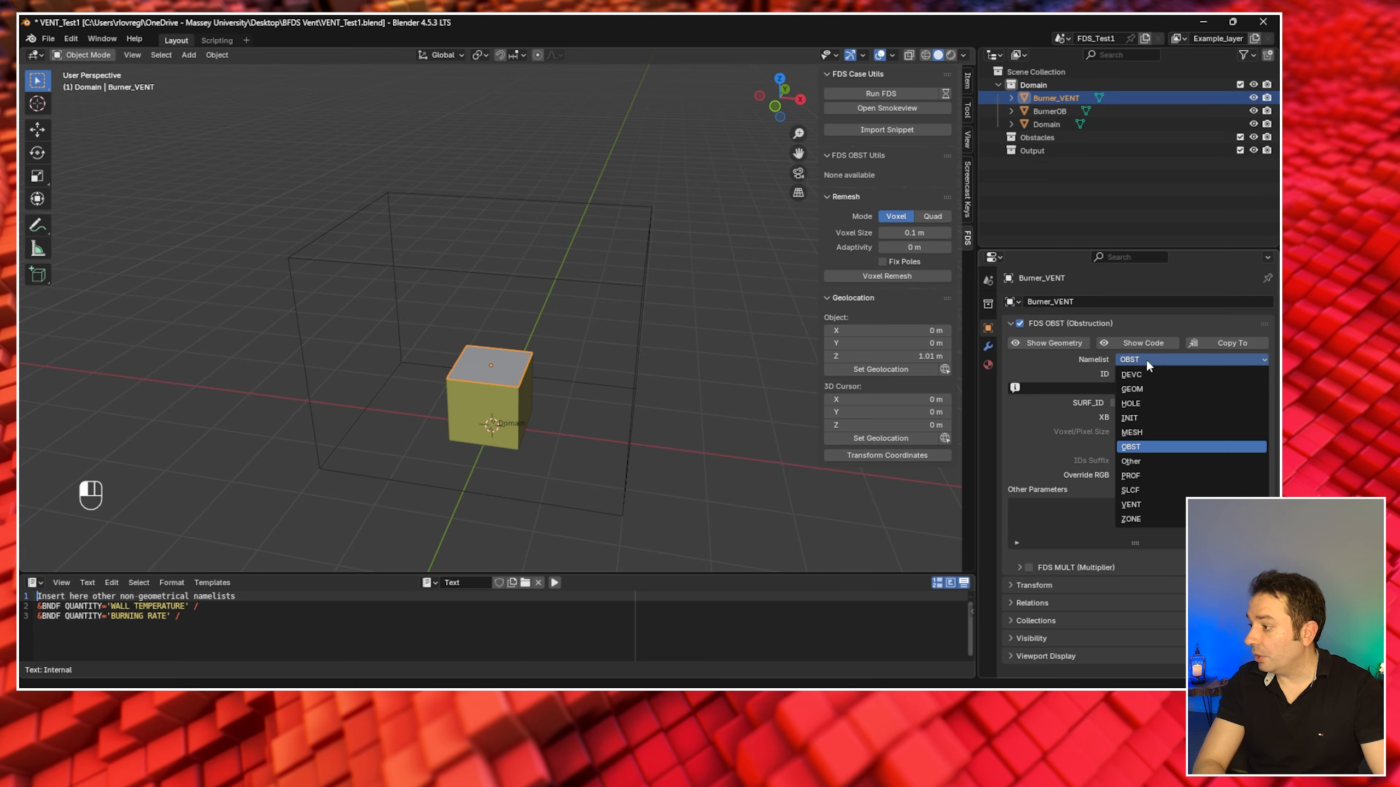
click(1140, 504)
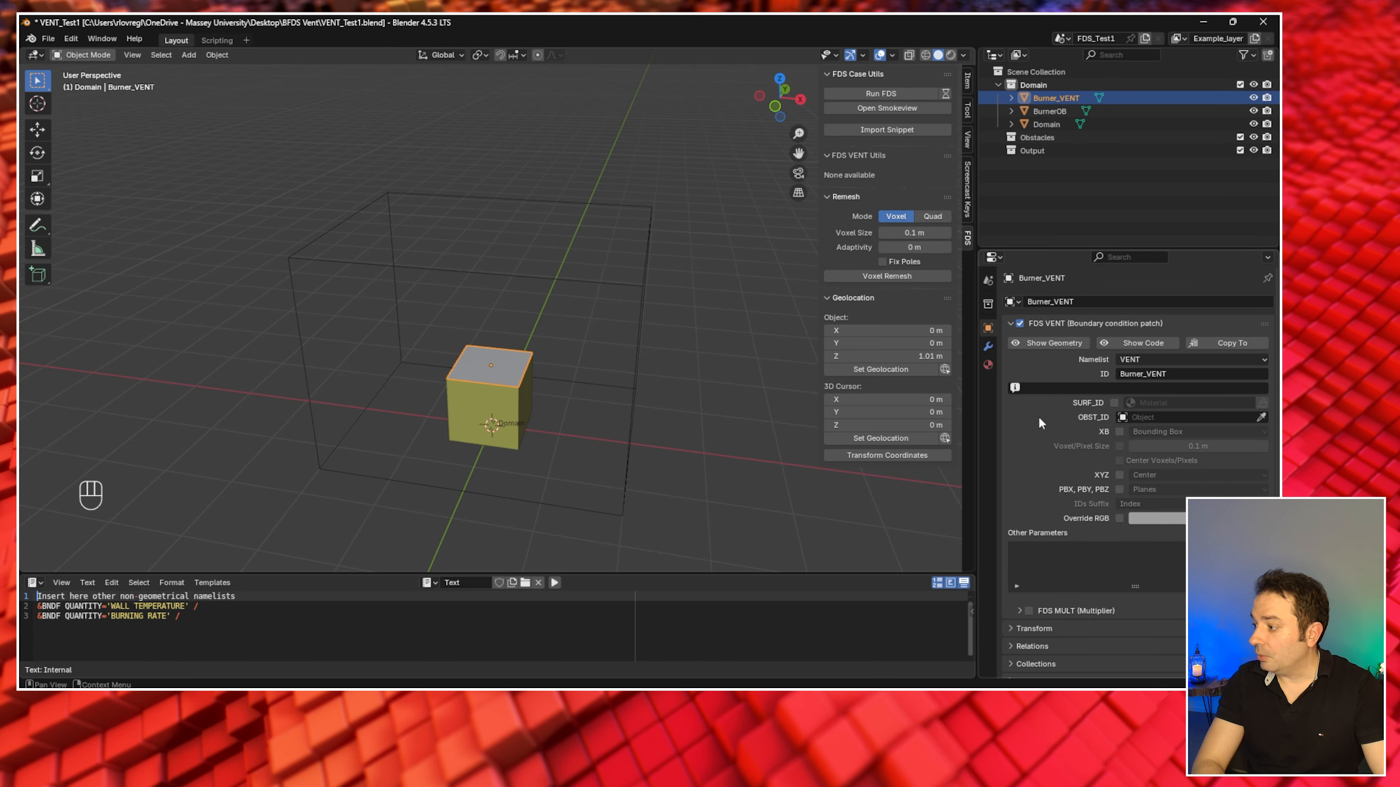
click(1114, 403)
click(1219, 403)
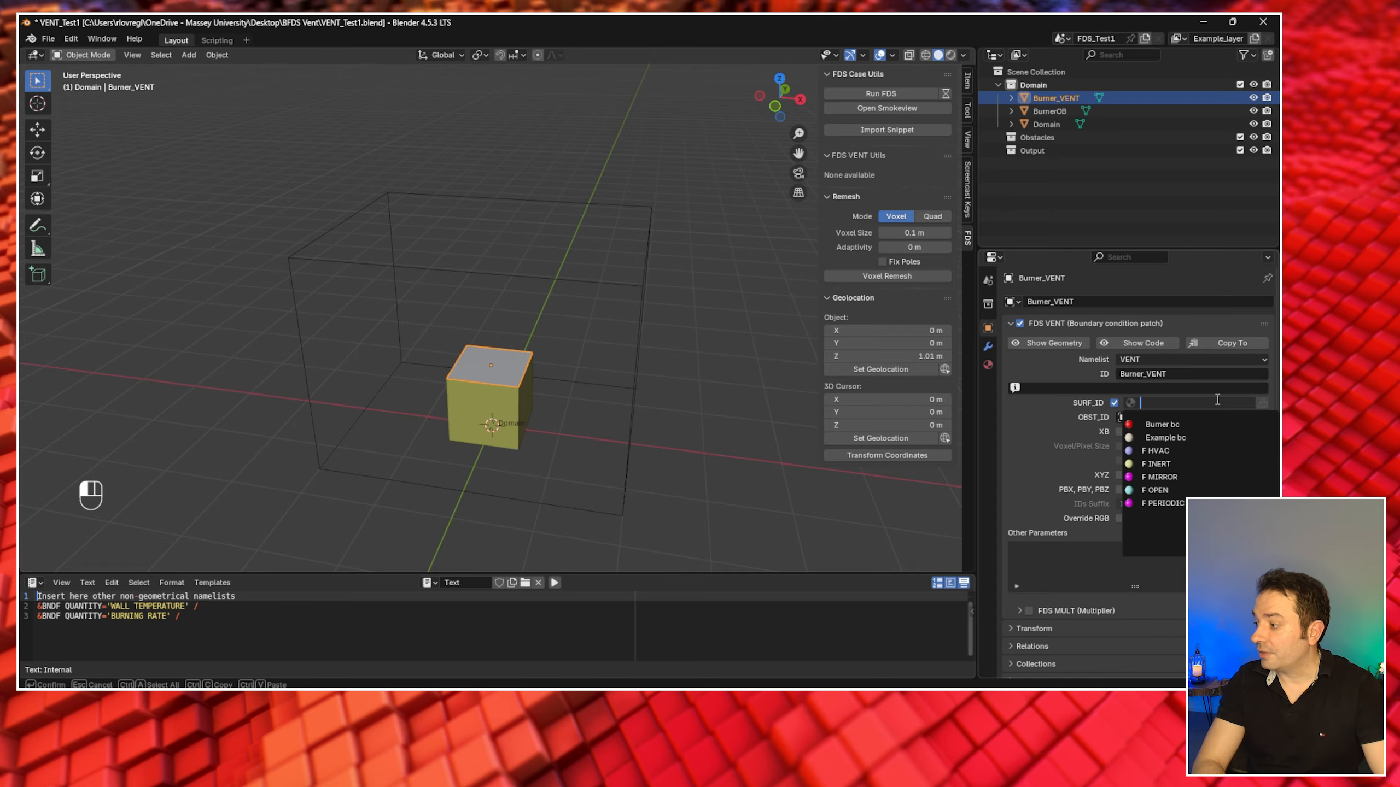
click(1161, 425)
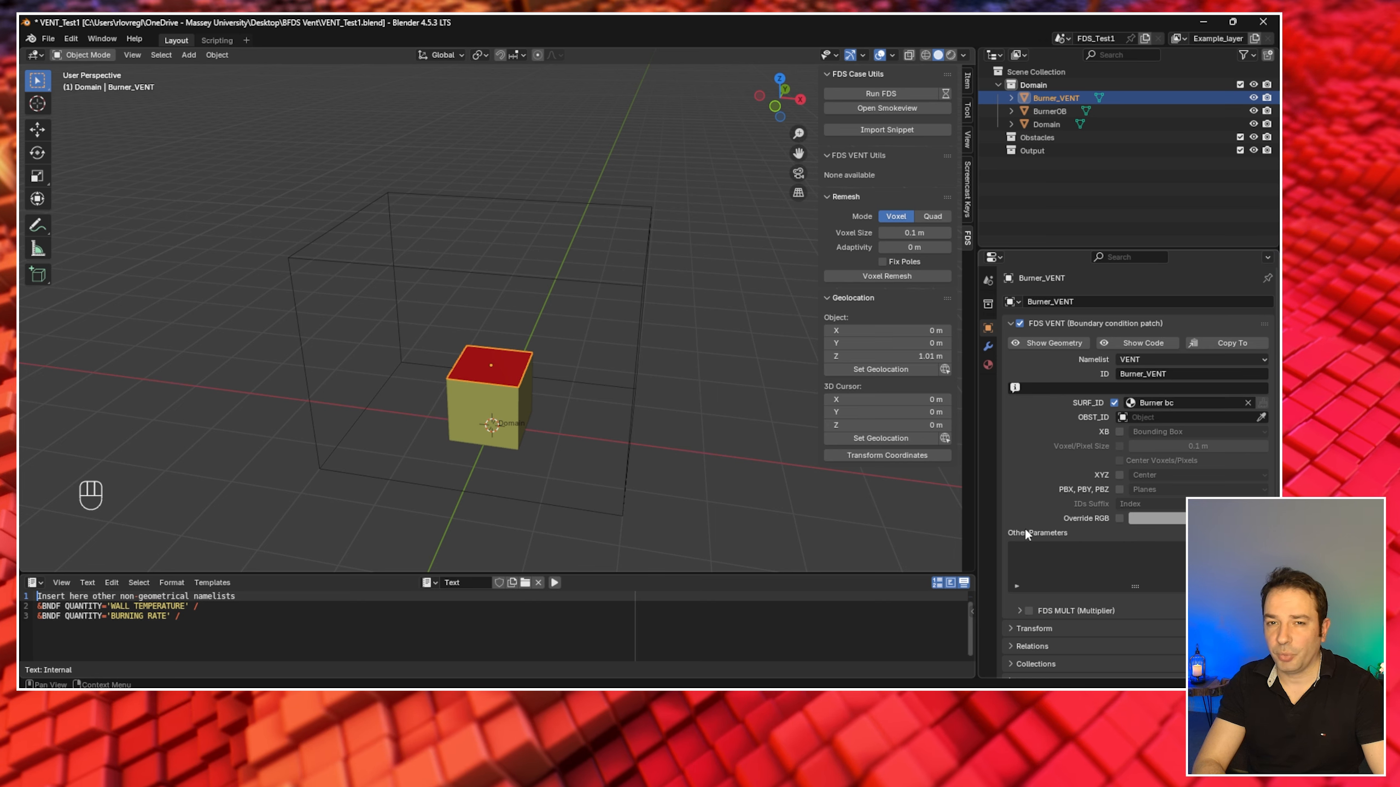
- Enable the XB geometry of Burner_VENT with the Faces option and preview its generated FDS code
click(1118, 432)
click(1148, 432)
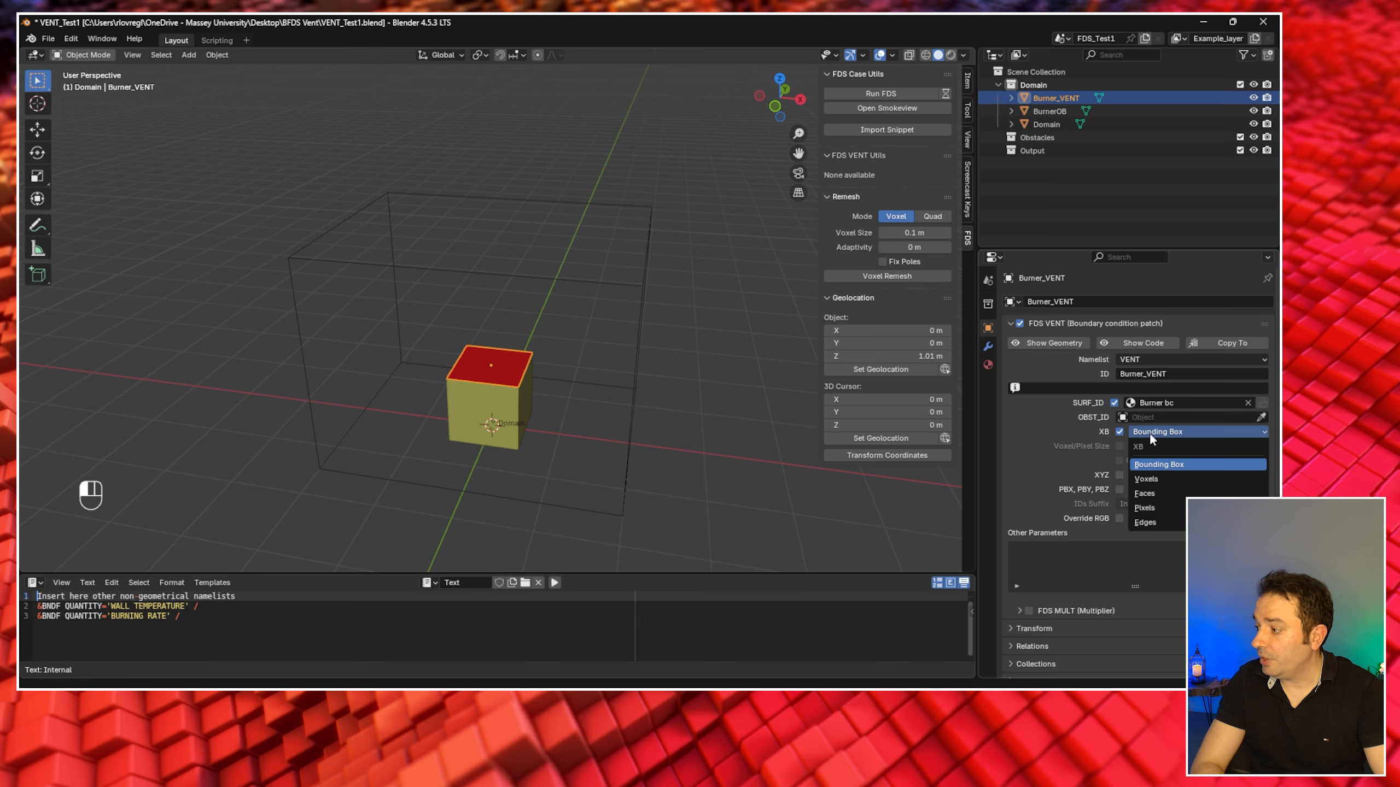
click(1153, 491)
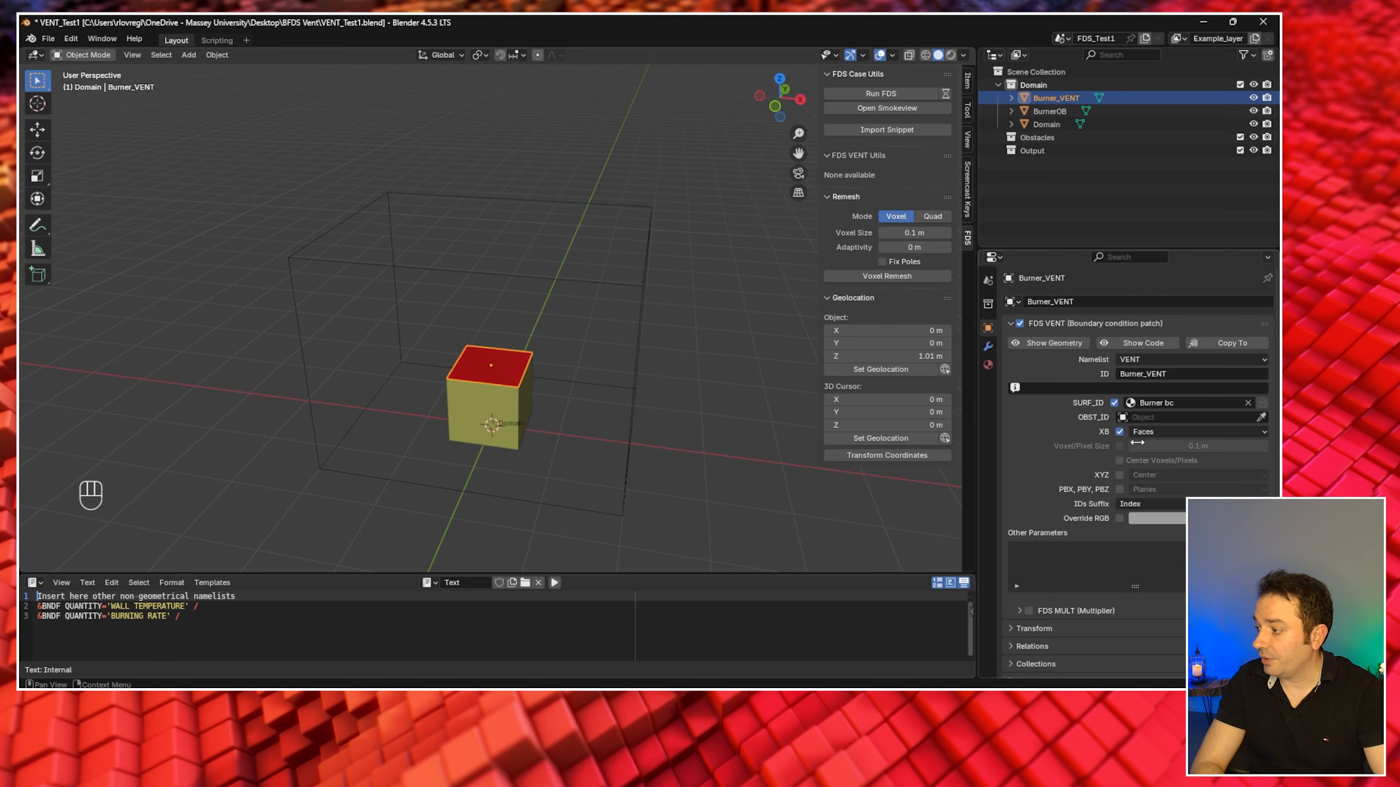
click(1130, 343)
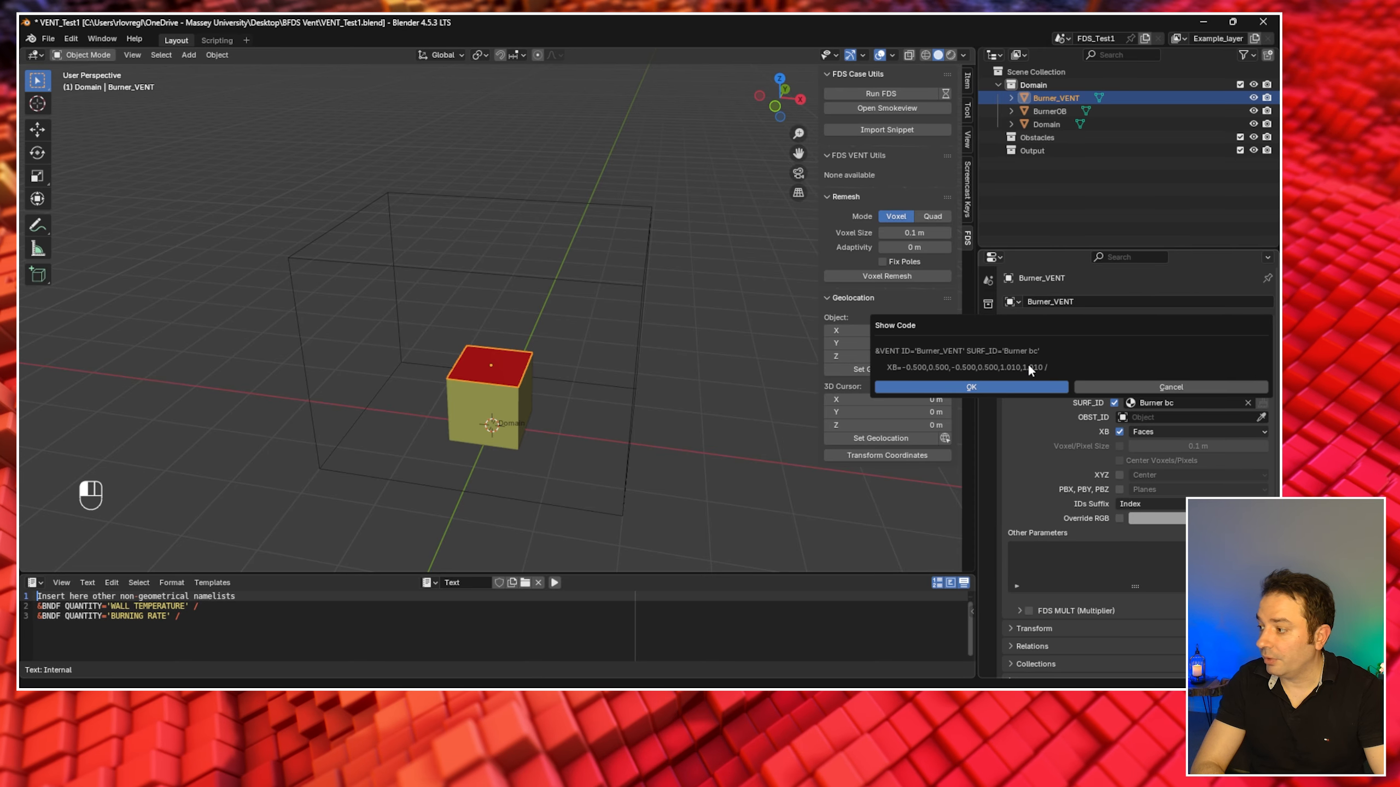
click(971, 387)
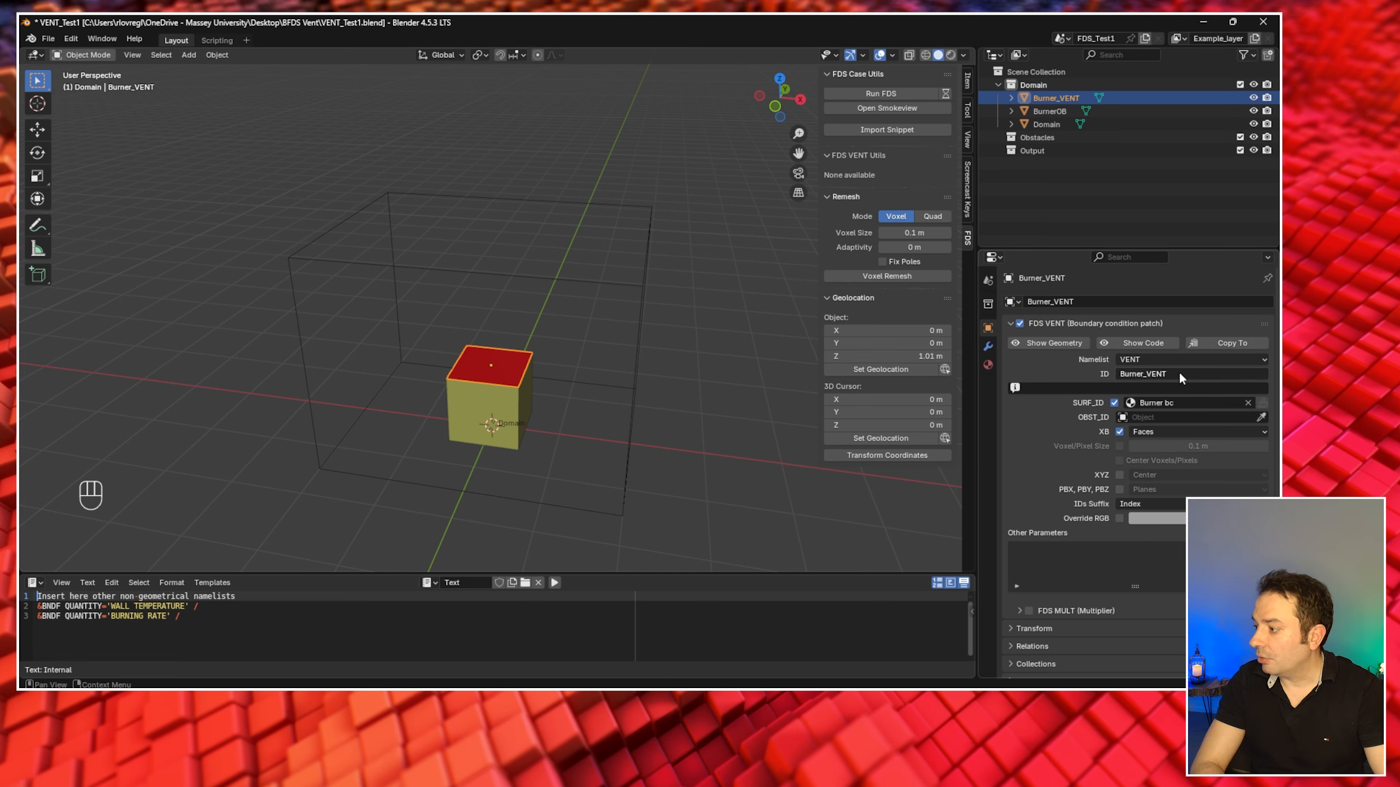
- Keep Burner bc as the vent's surface, show that material's SURF parameters, and enlarge the text editor area
click(1152, 402)
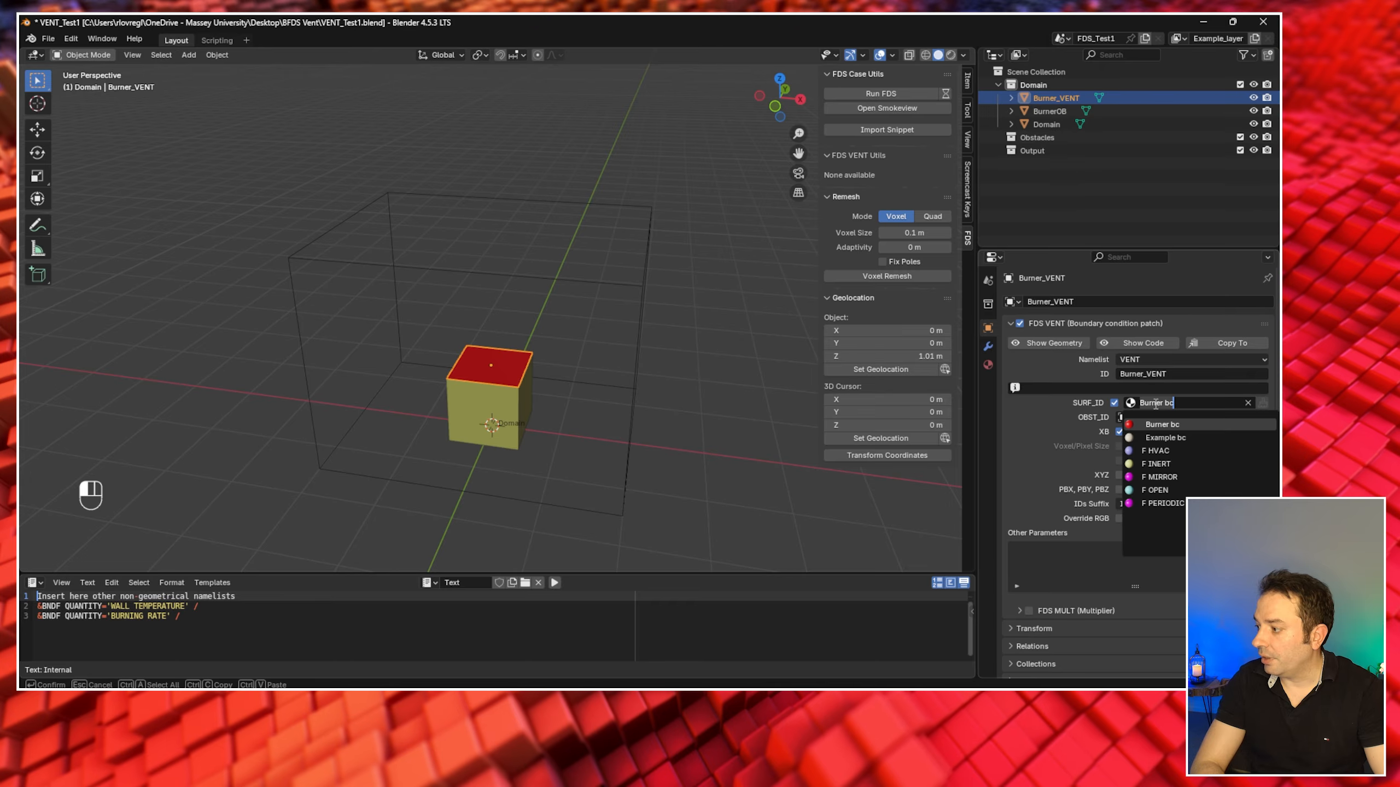
click(1159, 424)
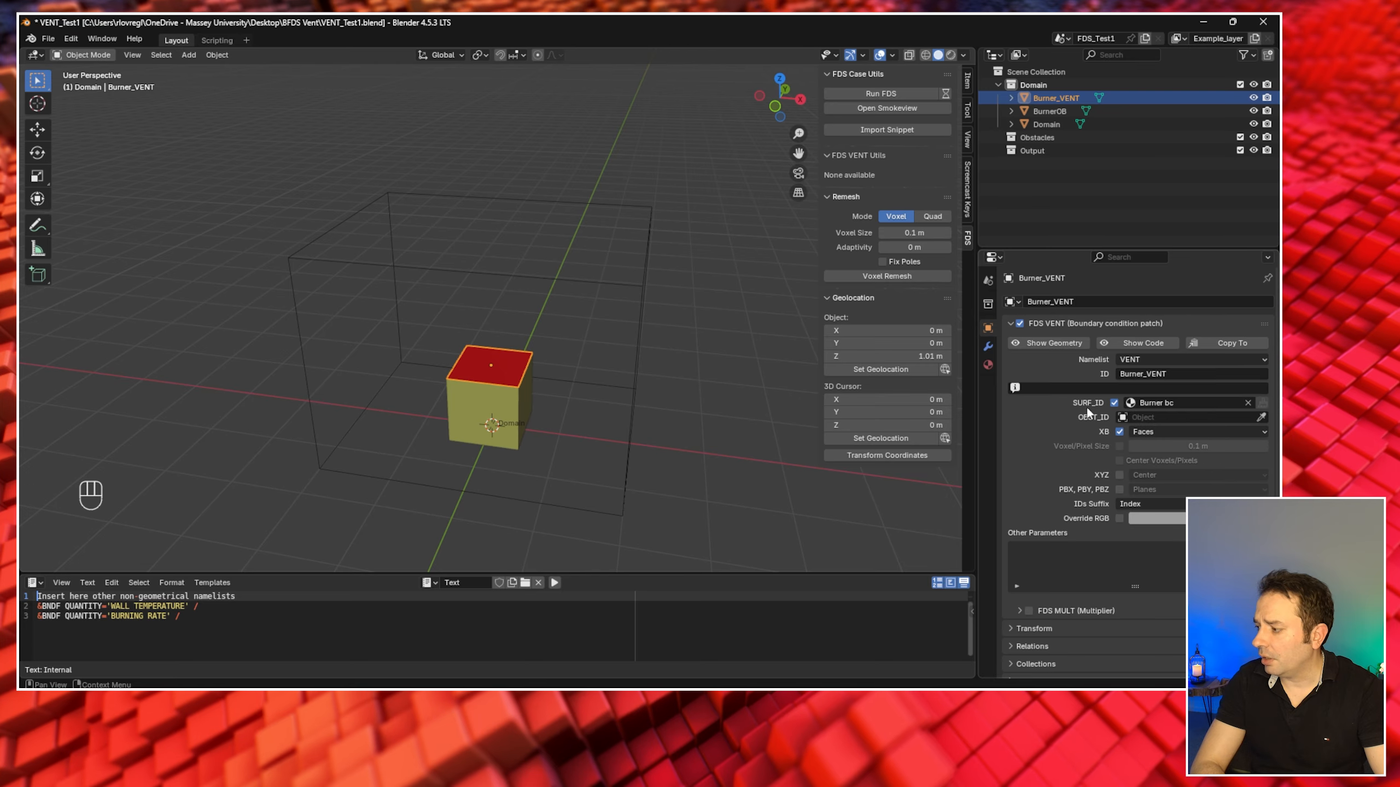
click(988, 365)
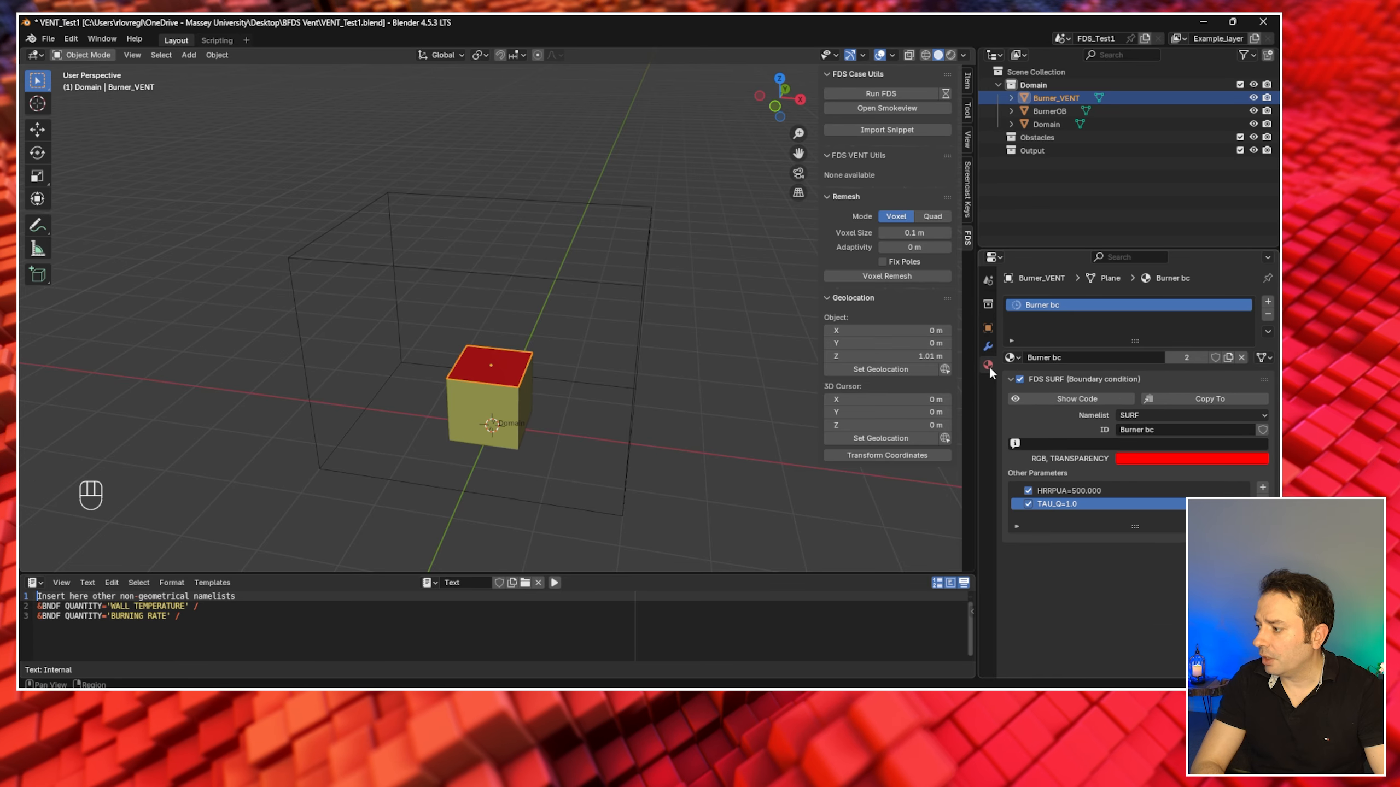
click(1078, 491)
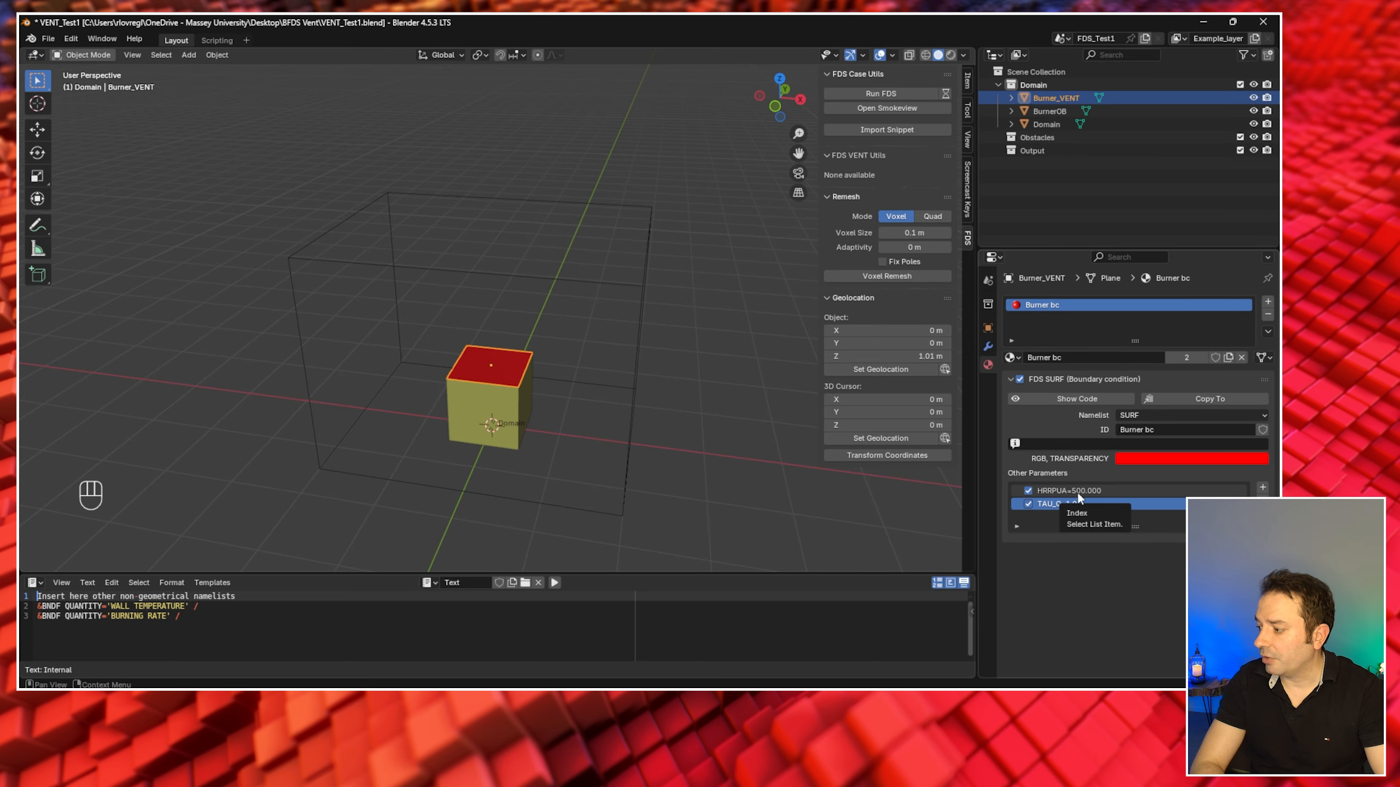
click(1076, 506)
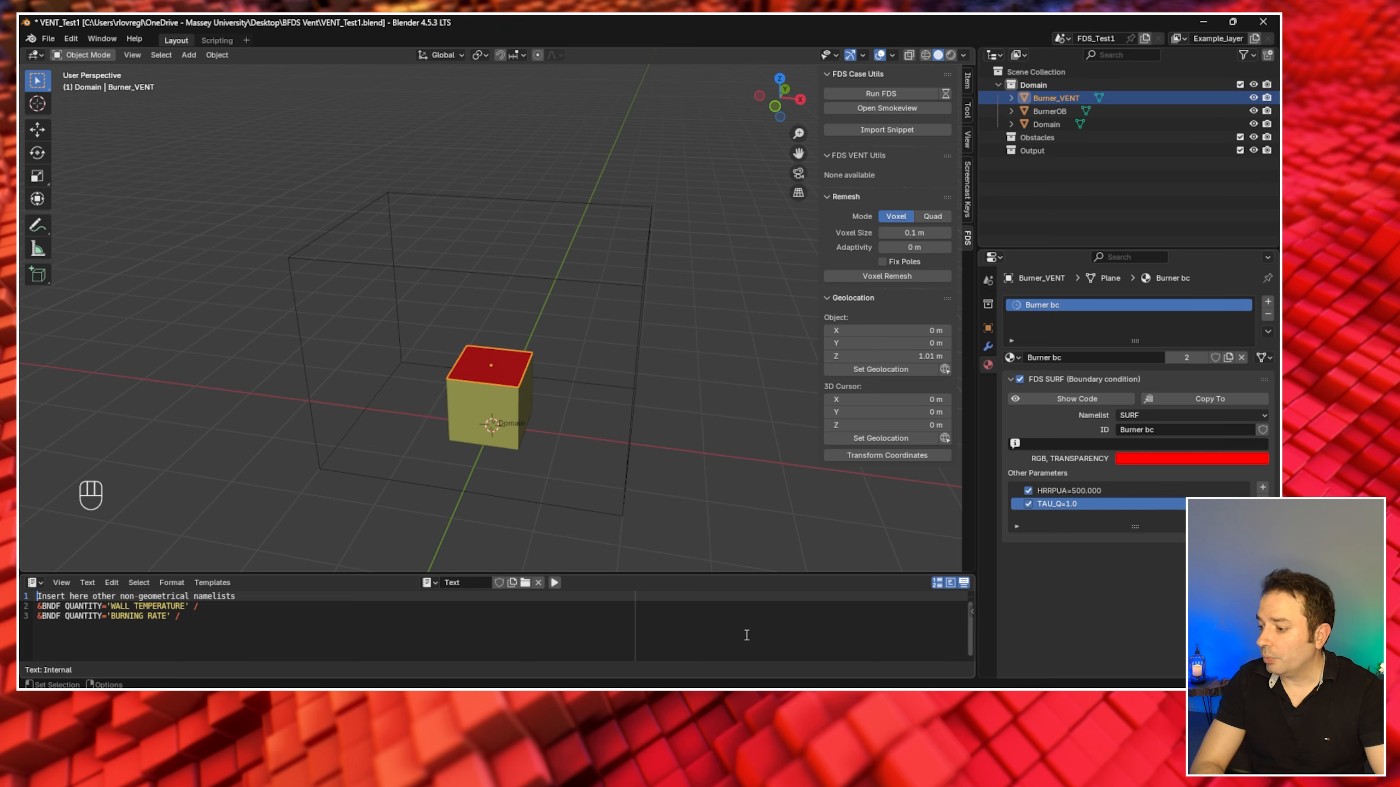
drag(731, 577, 731, 511)
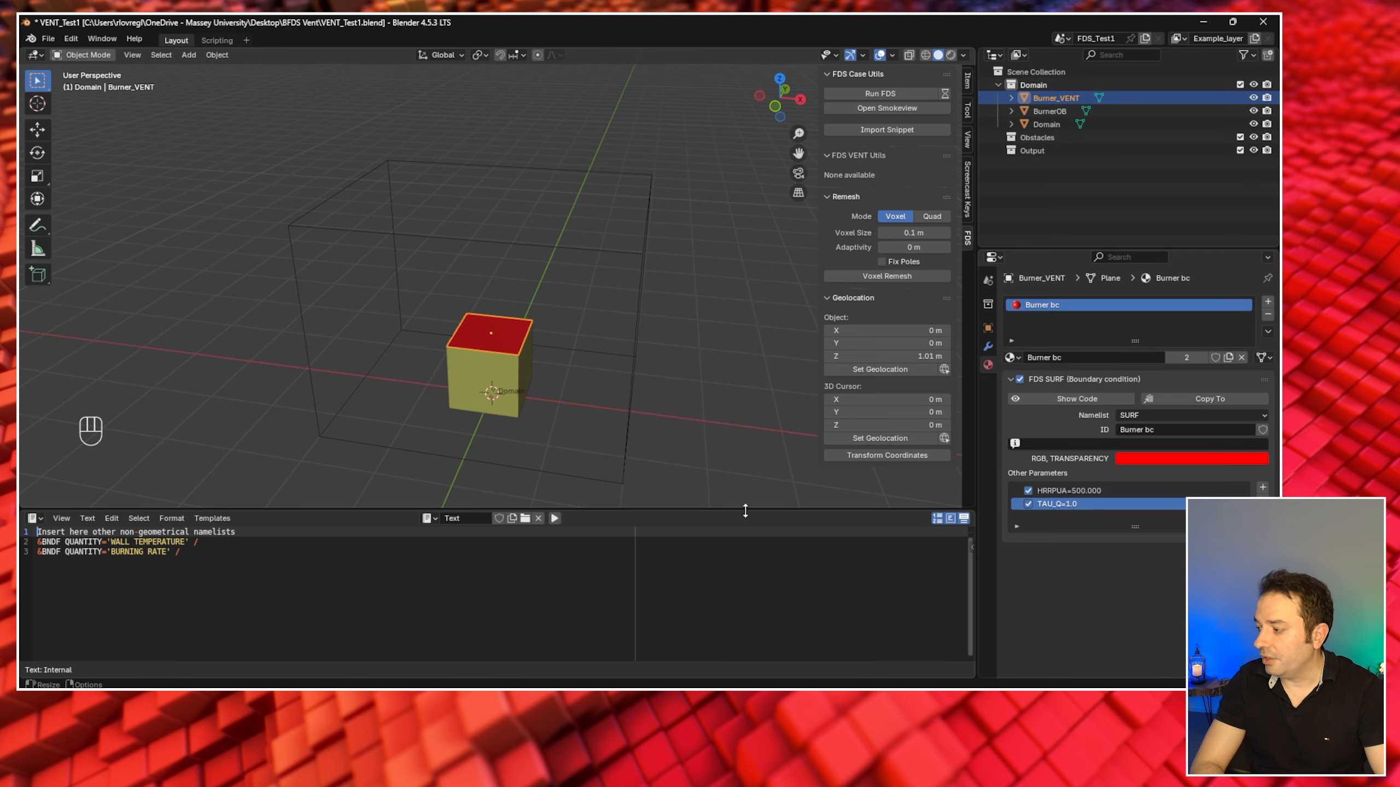
- Set the Burner bc material's HRRPUA parameter to 1000.000 and remove its TAU_Q parameter
click(1078, 491)
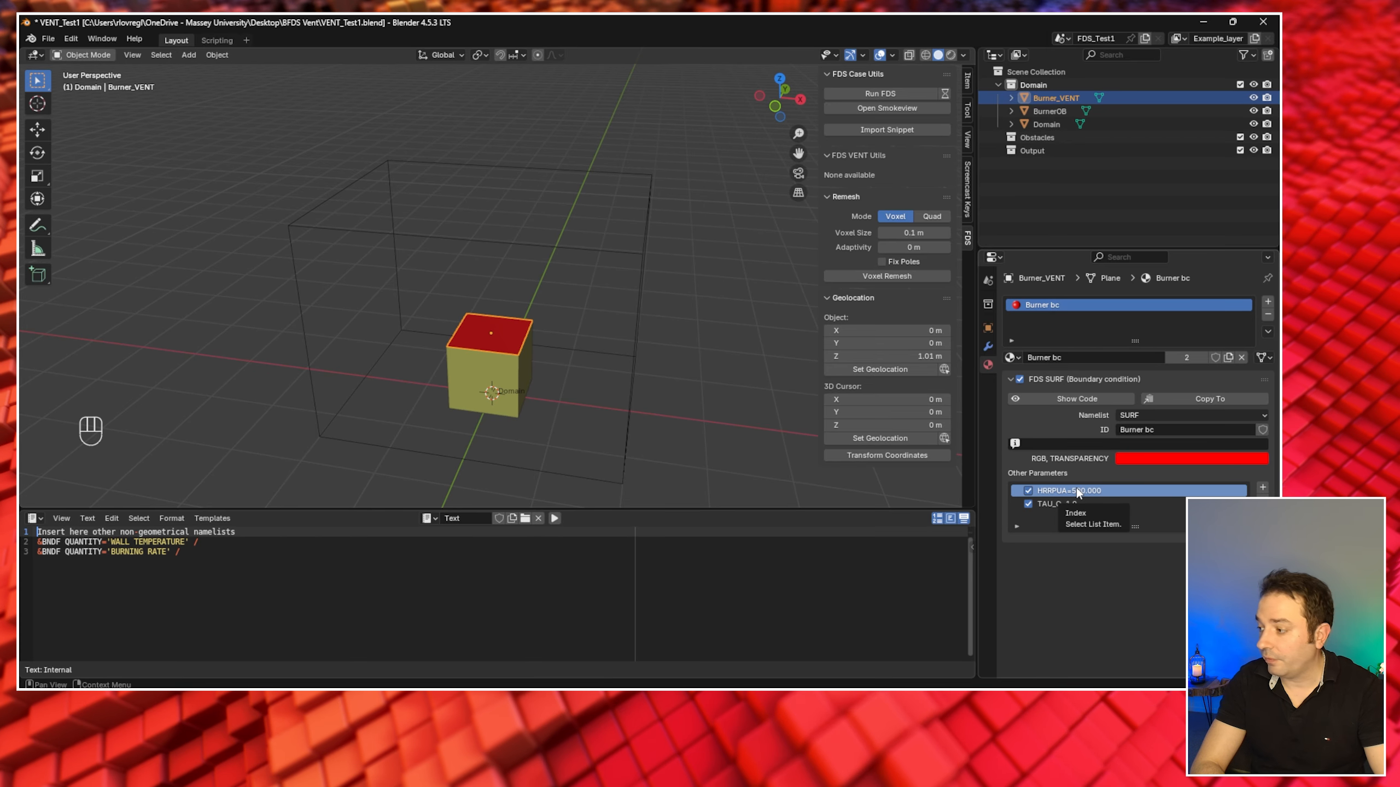
double_click(1078, 491)
click(1078, 491)
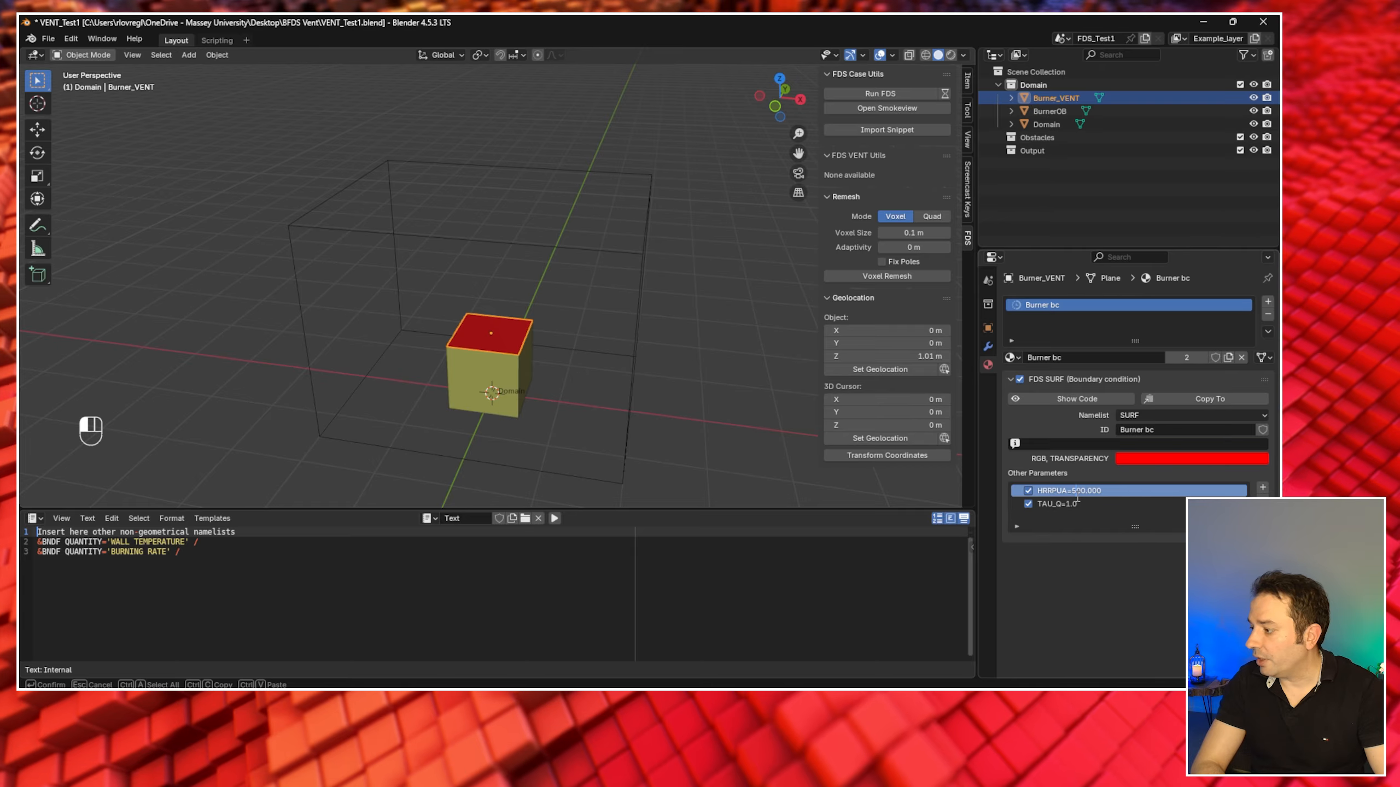
key(BackSpace)
text(1.)
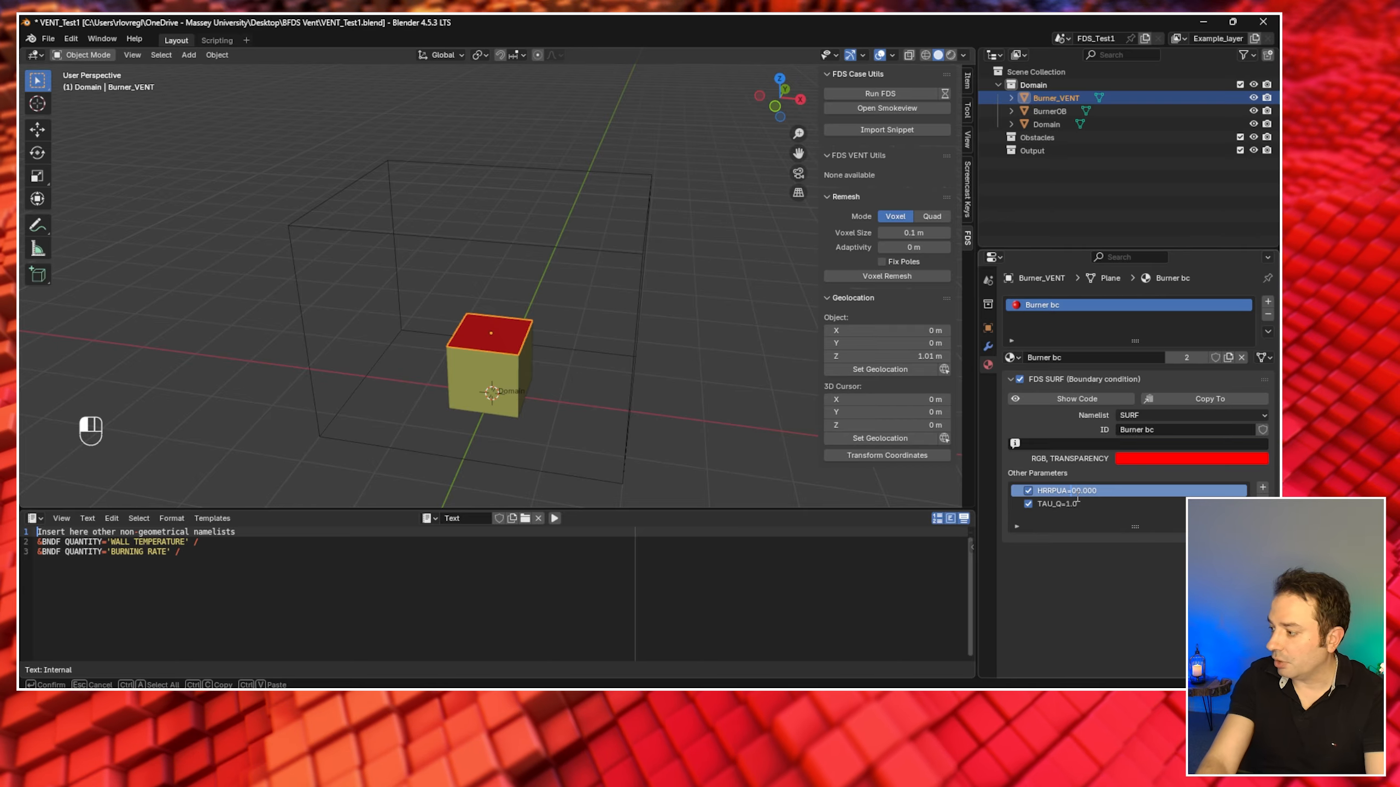
text(0)
key(Return)
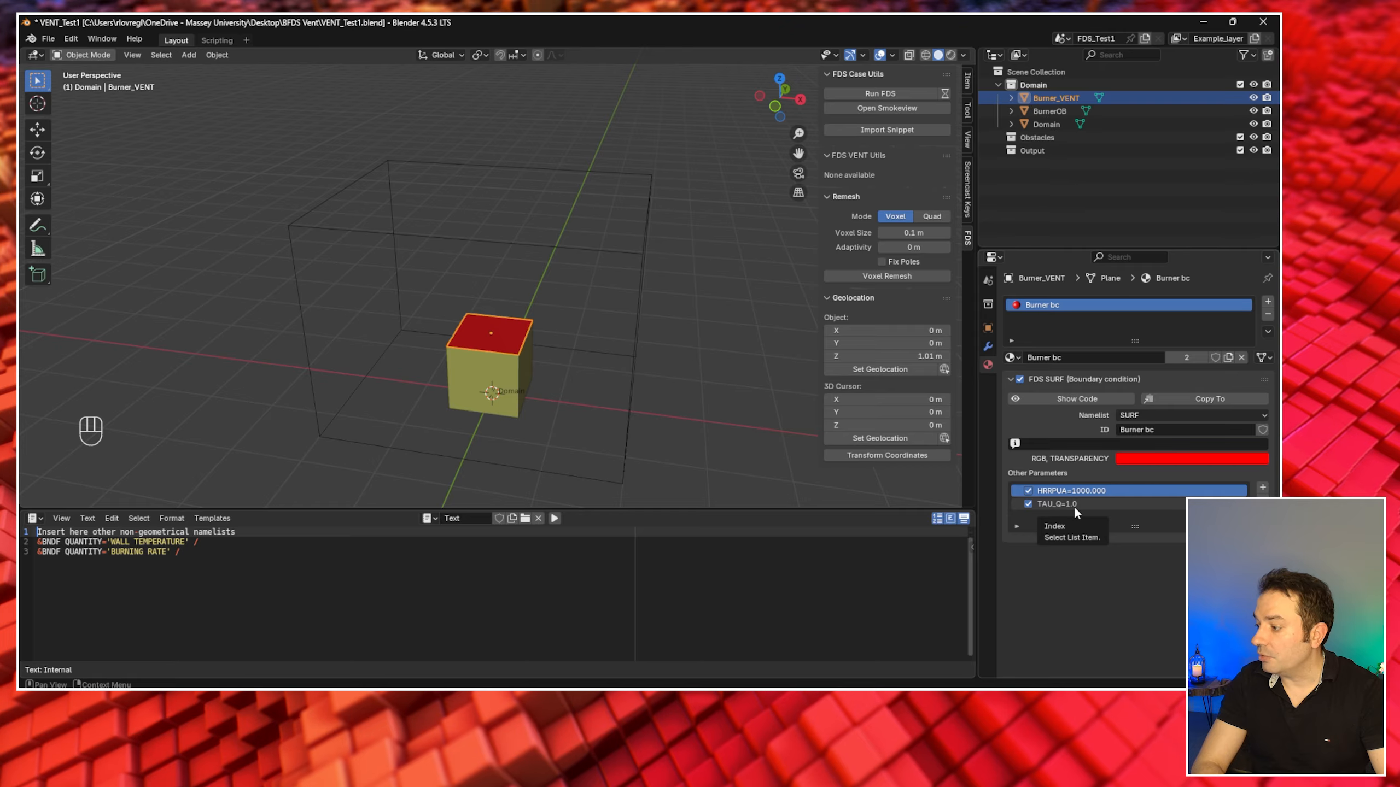
click(1131, 501)
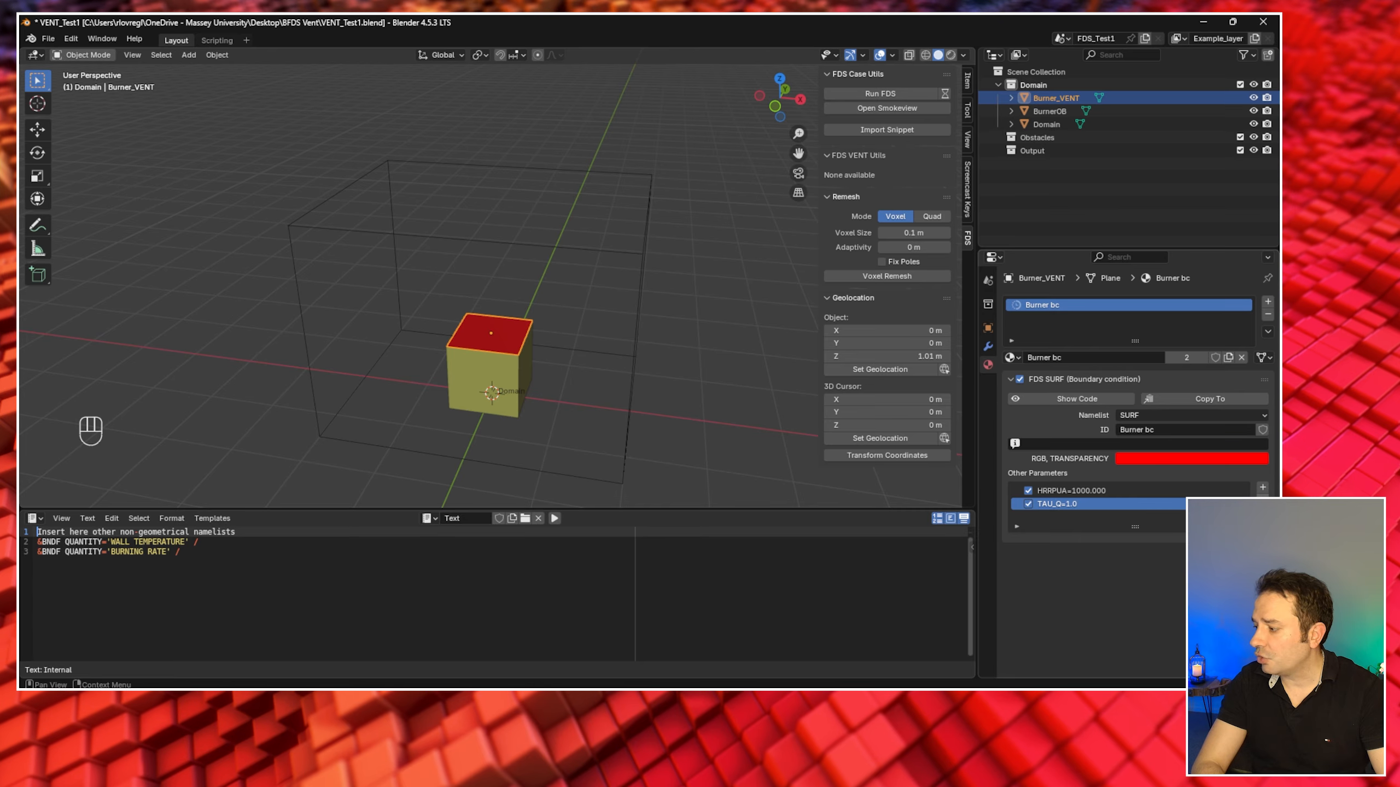
click(1262, 500)
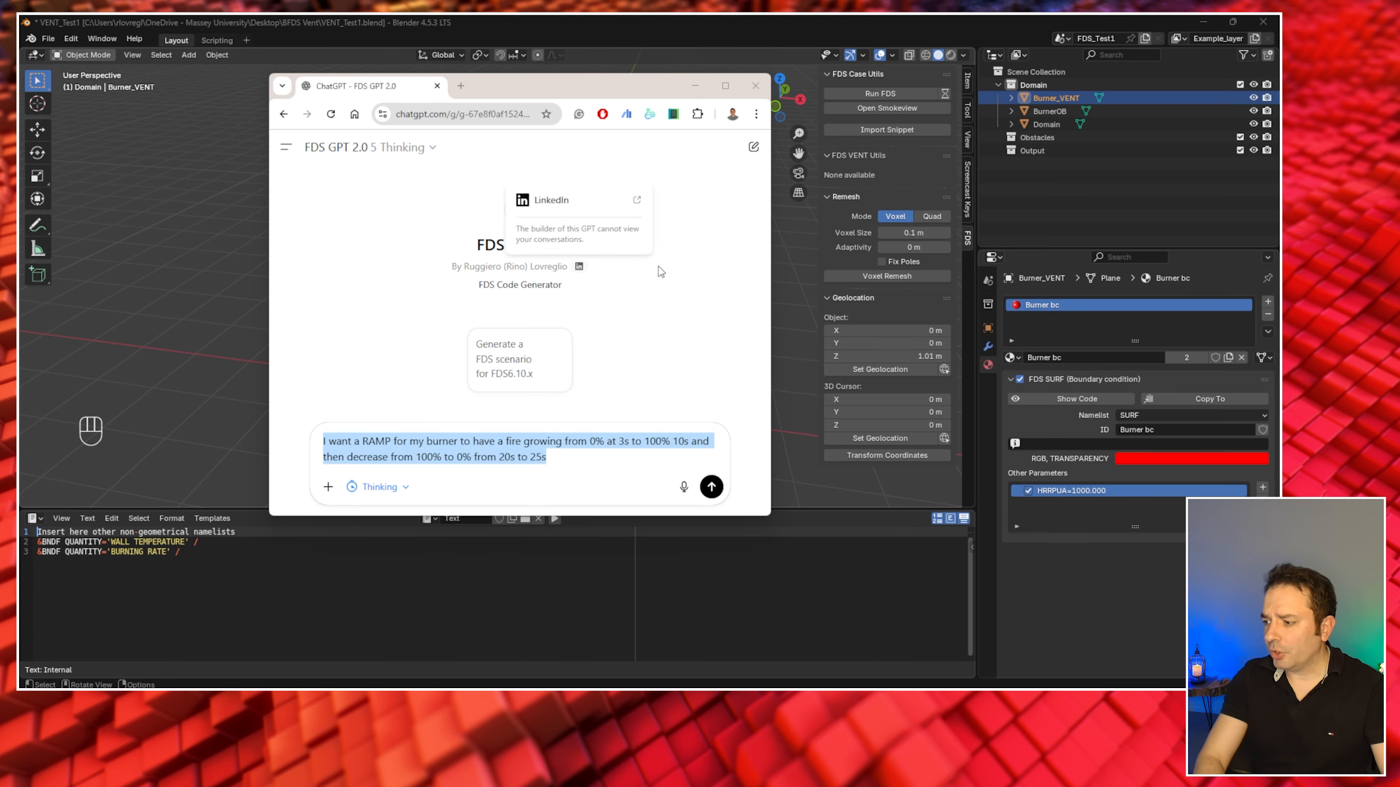
- Switch to FDS GPT 2.0 in ChatGPT, submit the prepared burner RAMP prompt, and copy the five generated burner_ramp lines
click(563, 455)
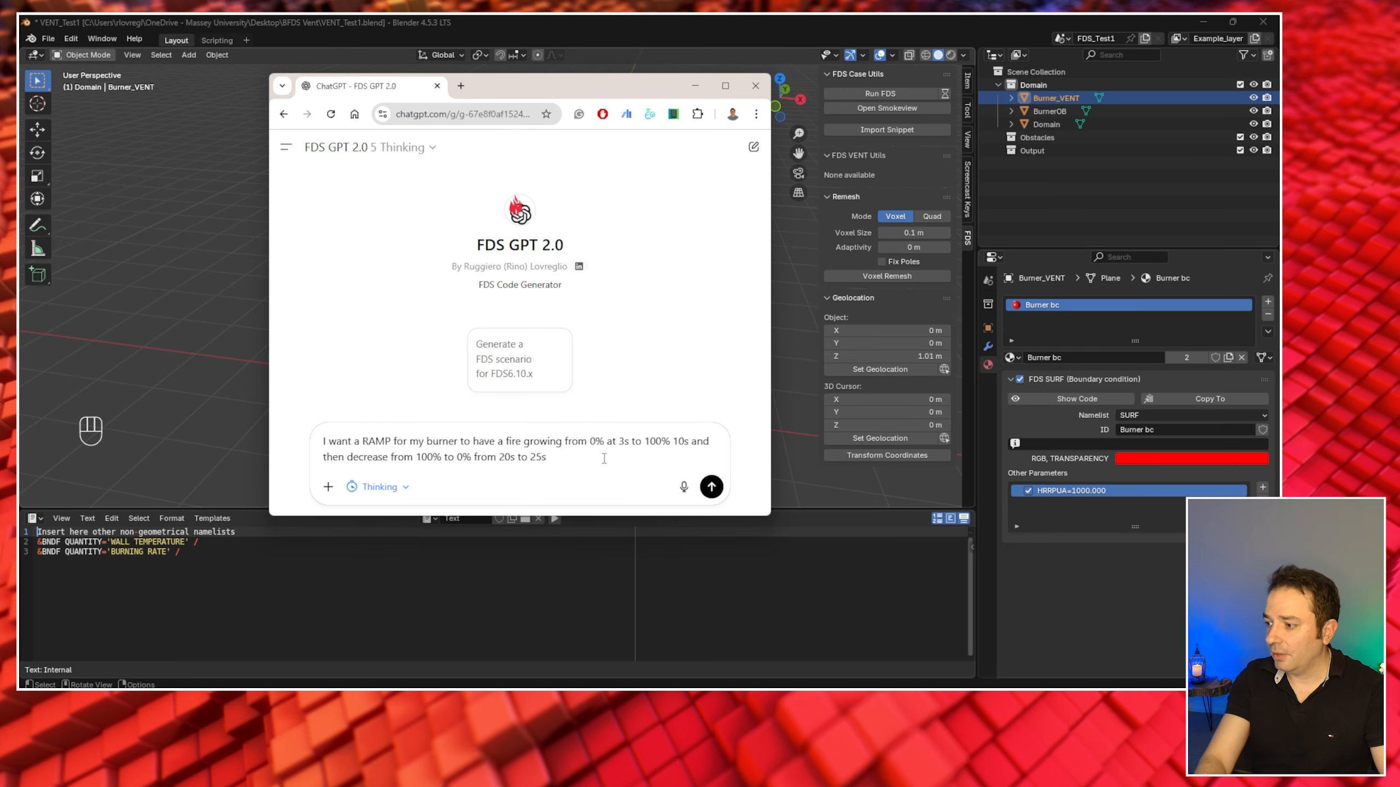
key(Return)
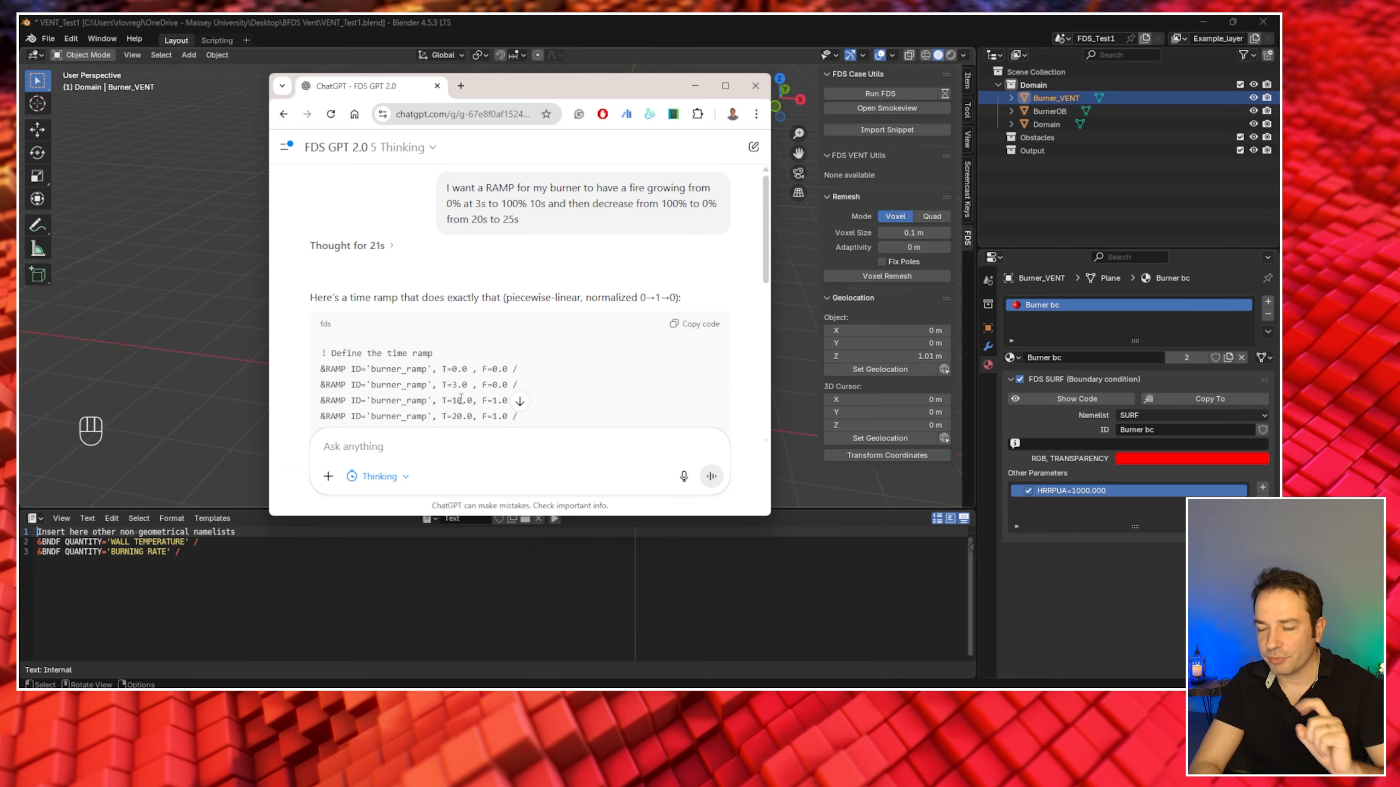
scroll(456, 381, down, 2)
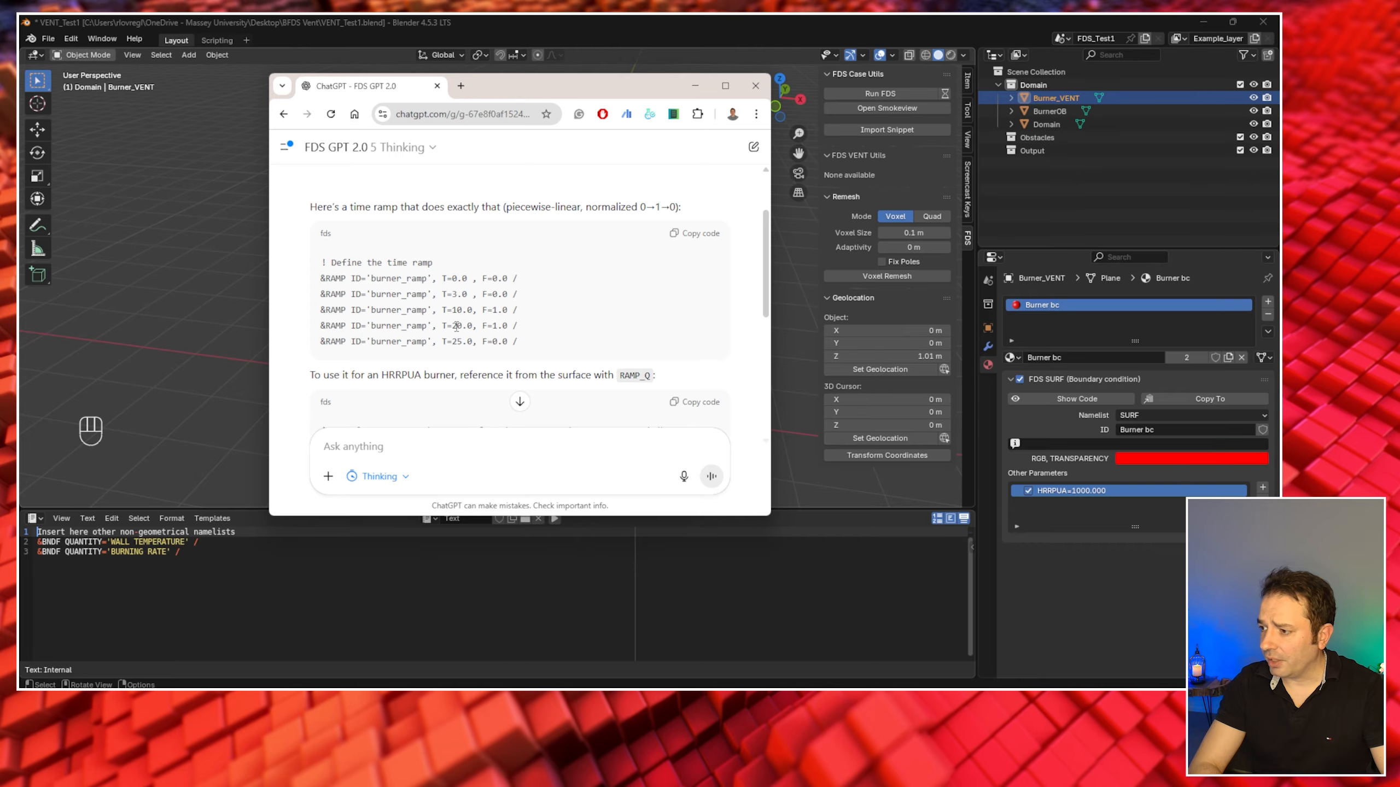
drag(520, 342, 305, 282)
scroll(457, 338, down, 2)
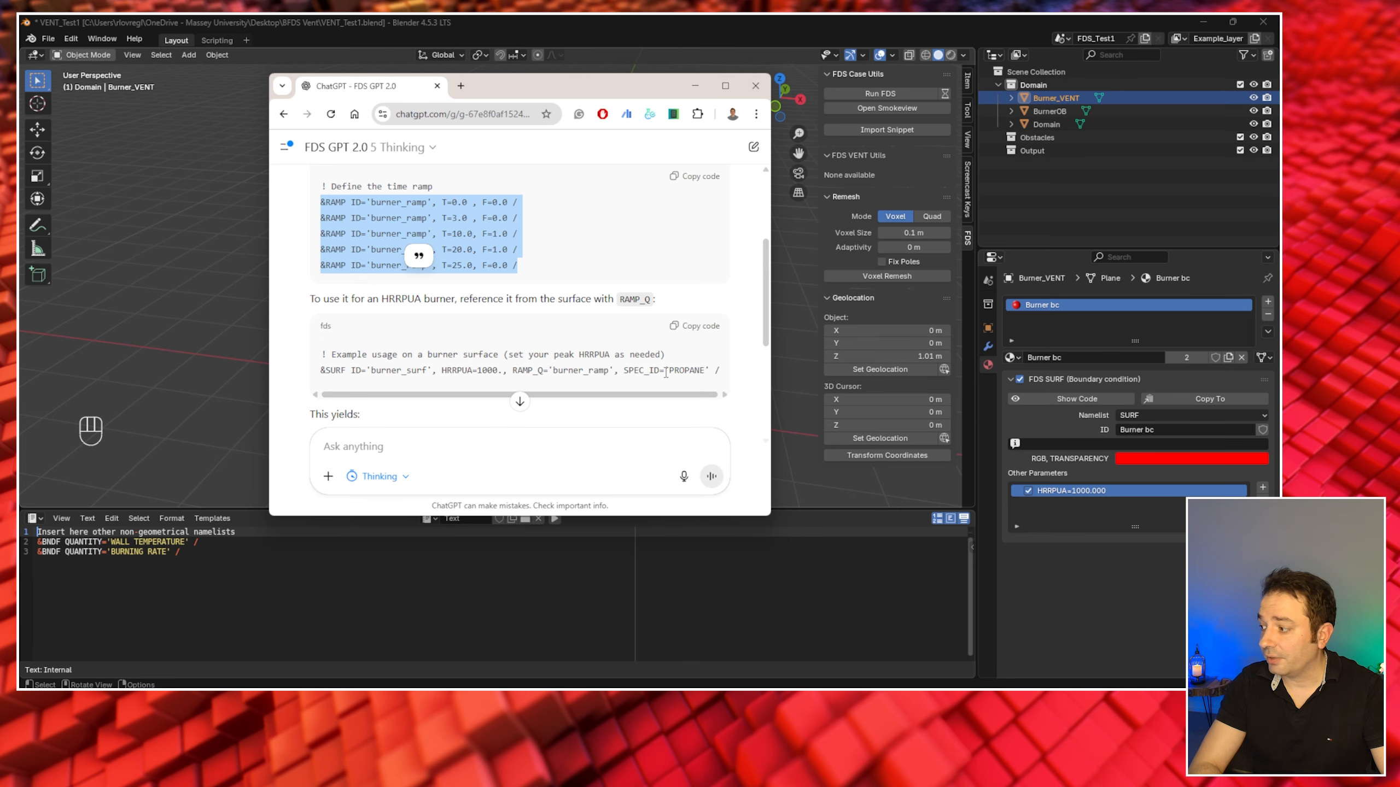
drag(533, 267, 309, 207)
key(ctrl+c)
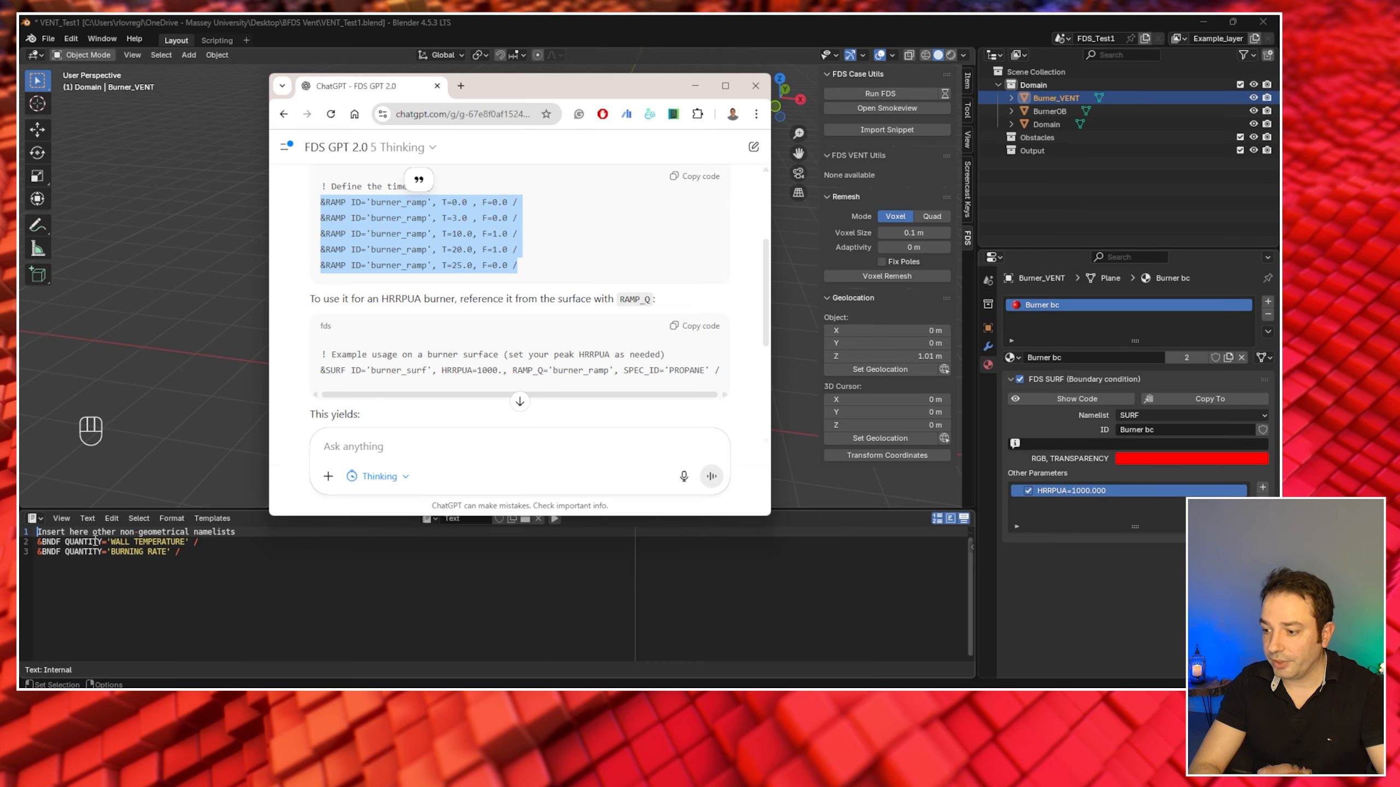
- Paste the copied burner_ramp RAMP lines into Blender's free text below the BNDF lines, separated by a blank line
click(177, 575)
key(Return)
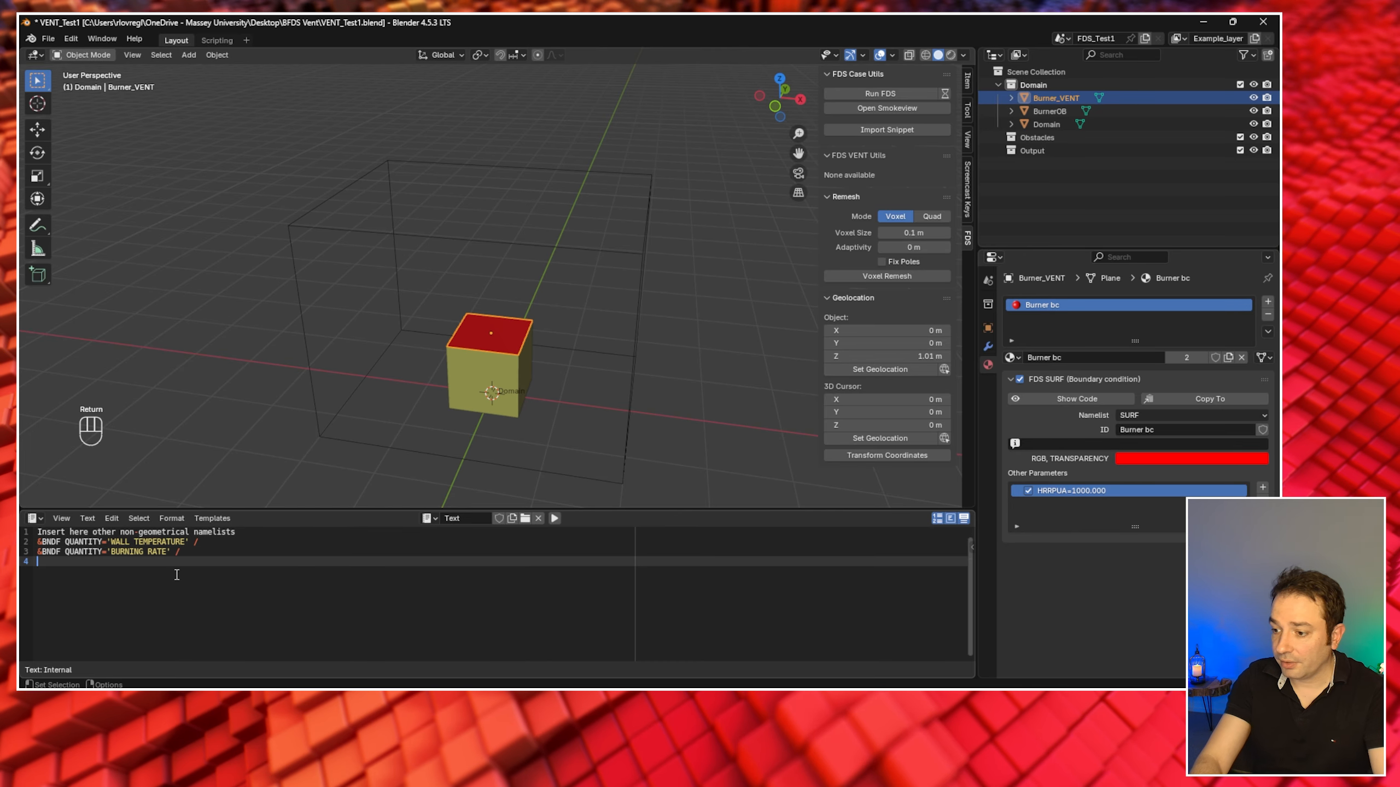
key(Return)
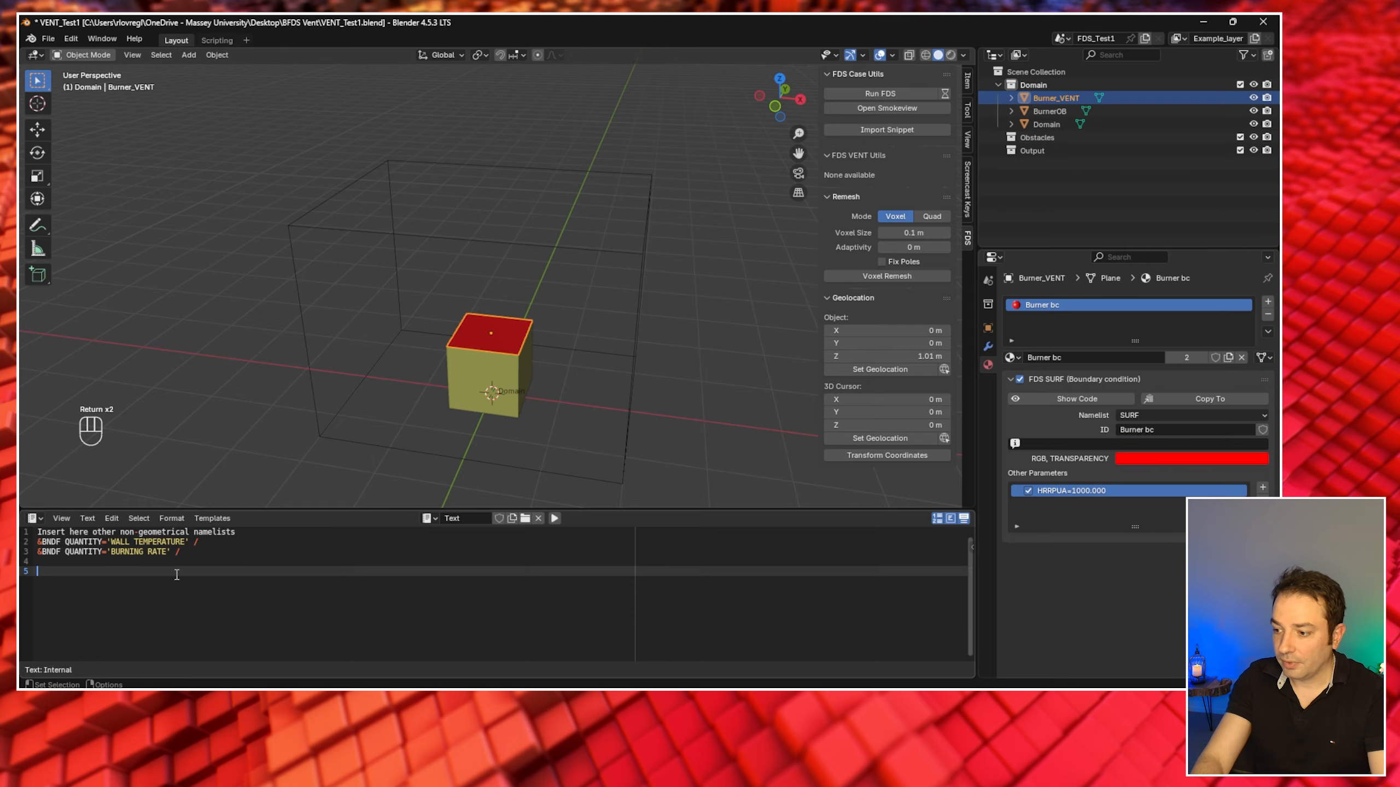
key(ctrl+v)
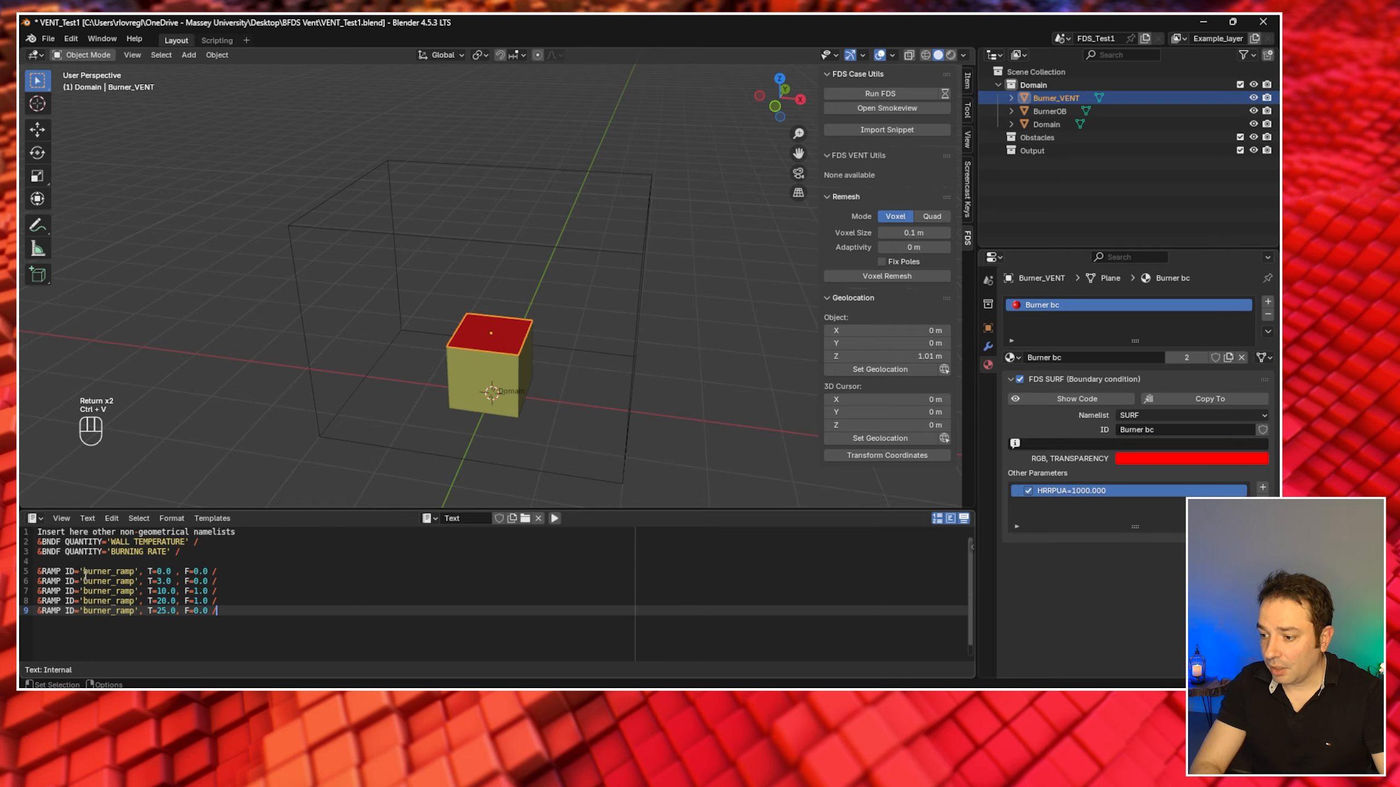
- Switch to ChatGPT and take RAMP_Q='burner_ramp' from the example burner SURF line in the FDS GPT answer
drag(83, 573, 135, 575)
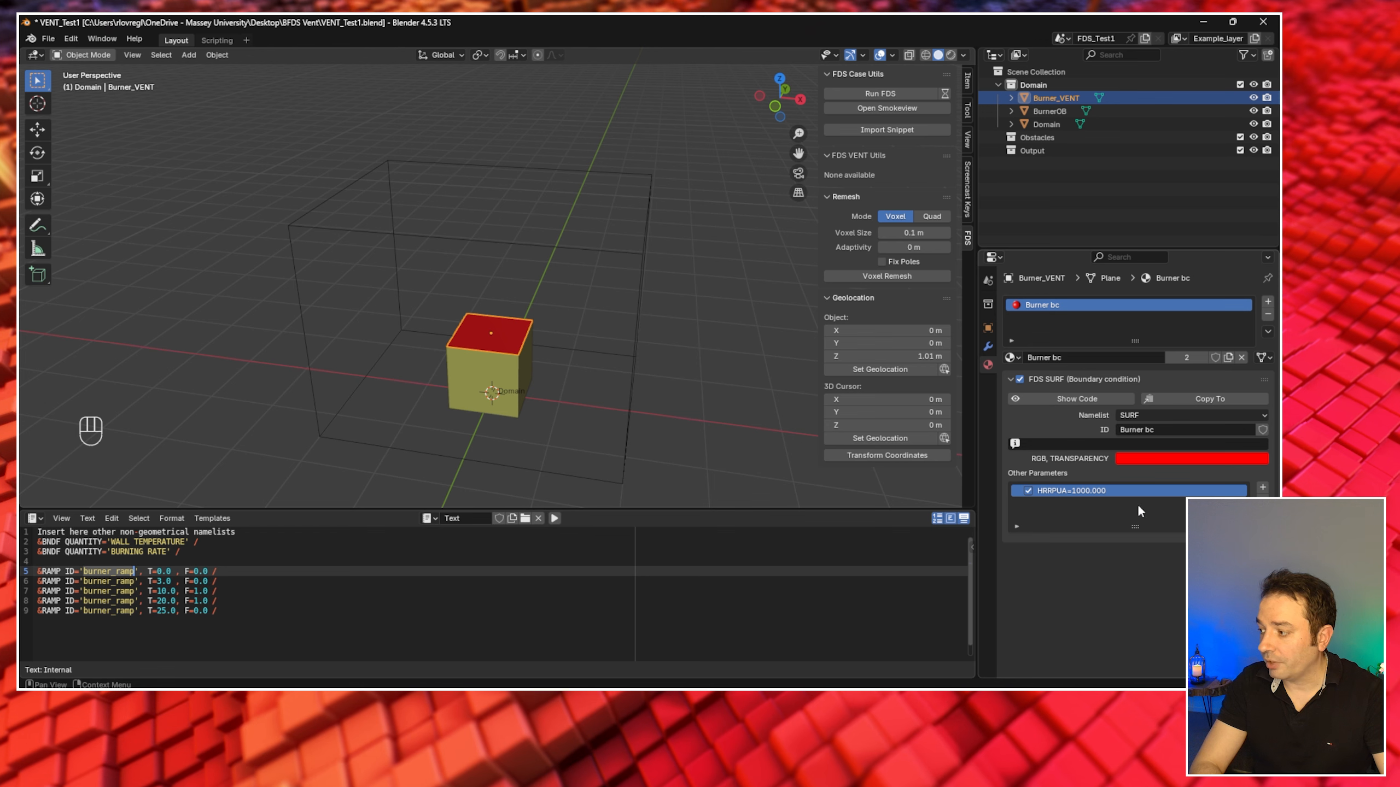
key(alt+Tab)
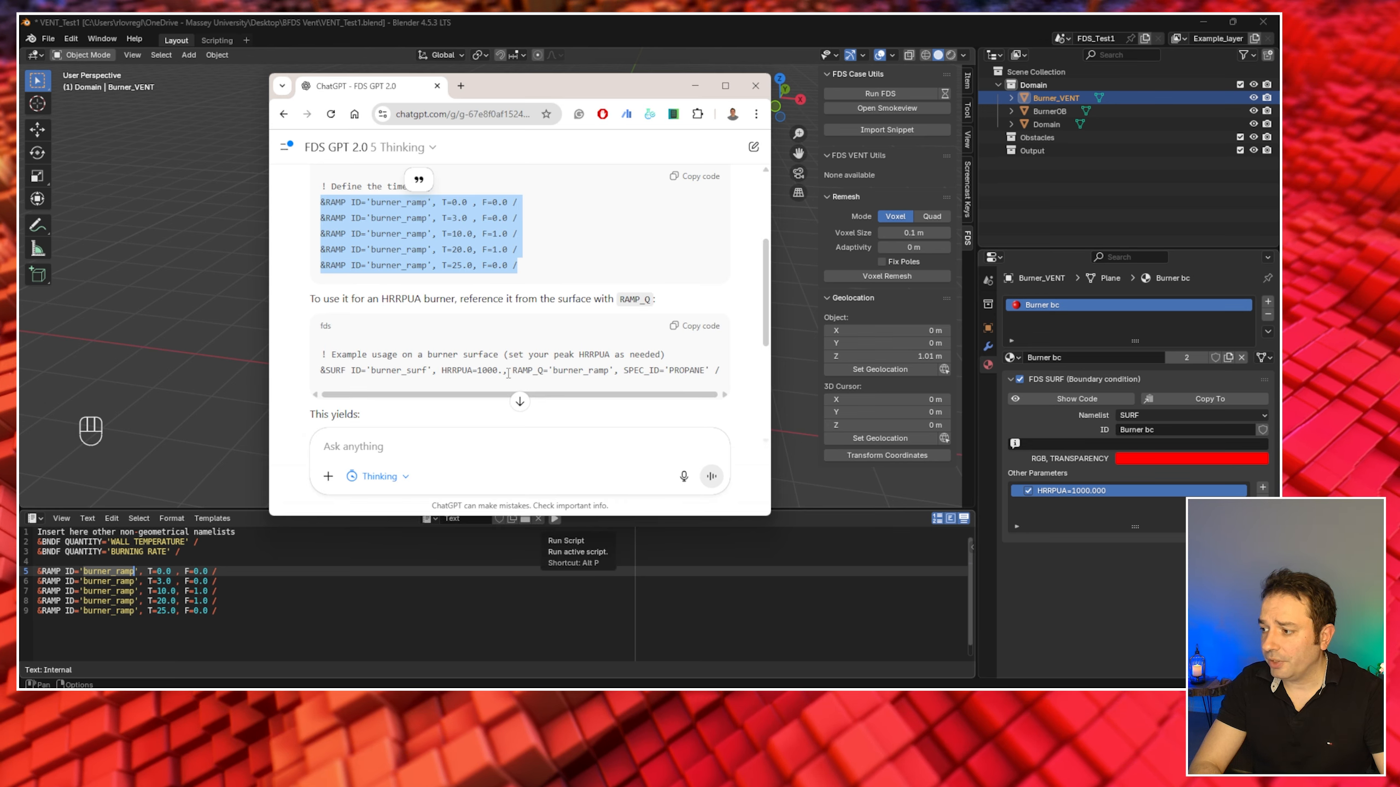
scroll(508, 372, down, 1)
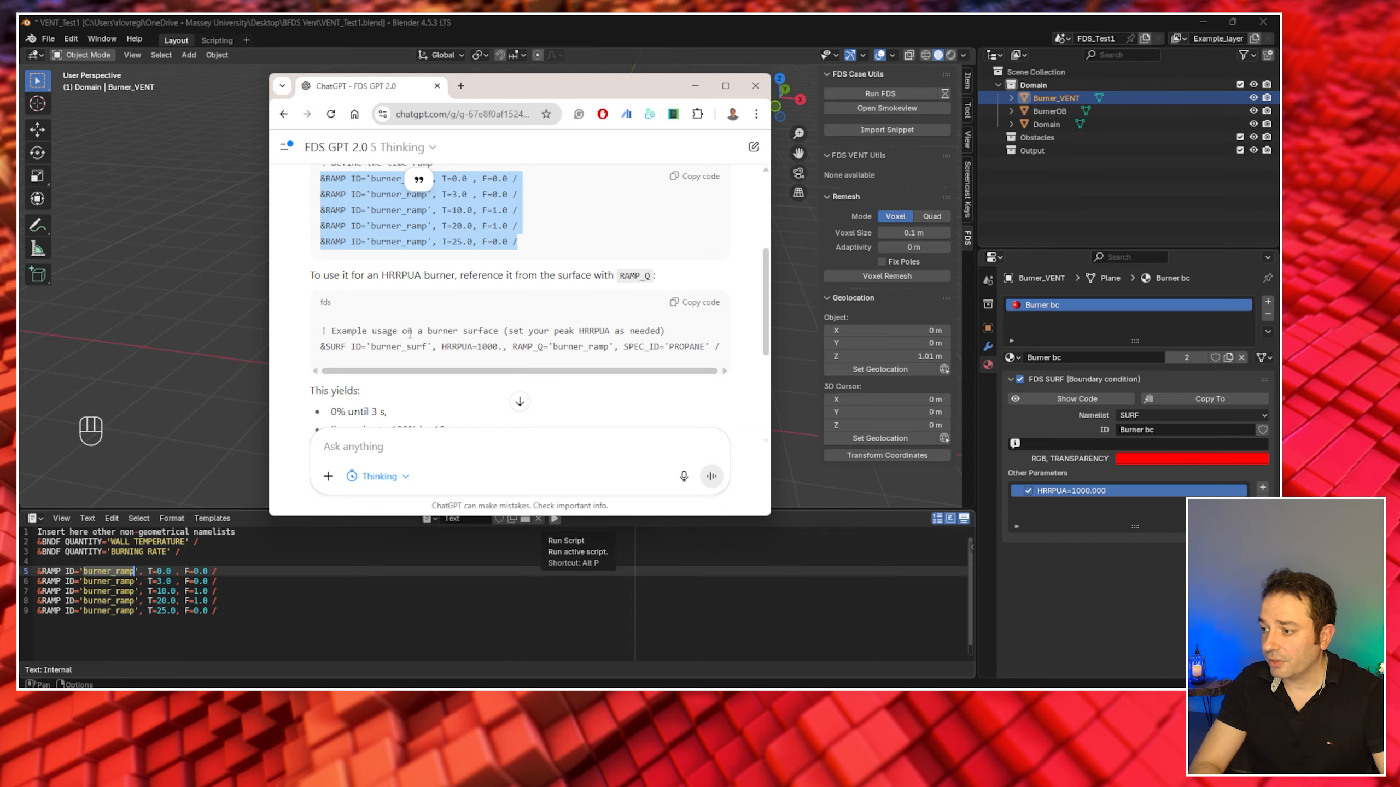
scroll(410, 333, down, 1)
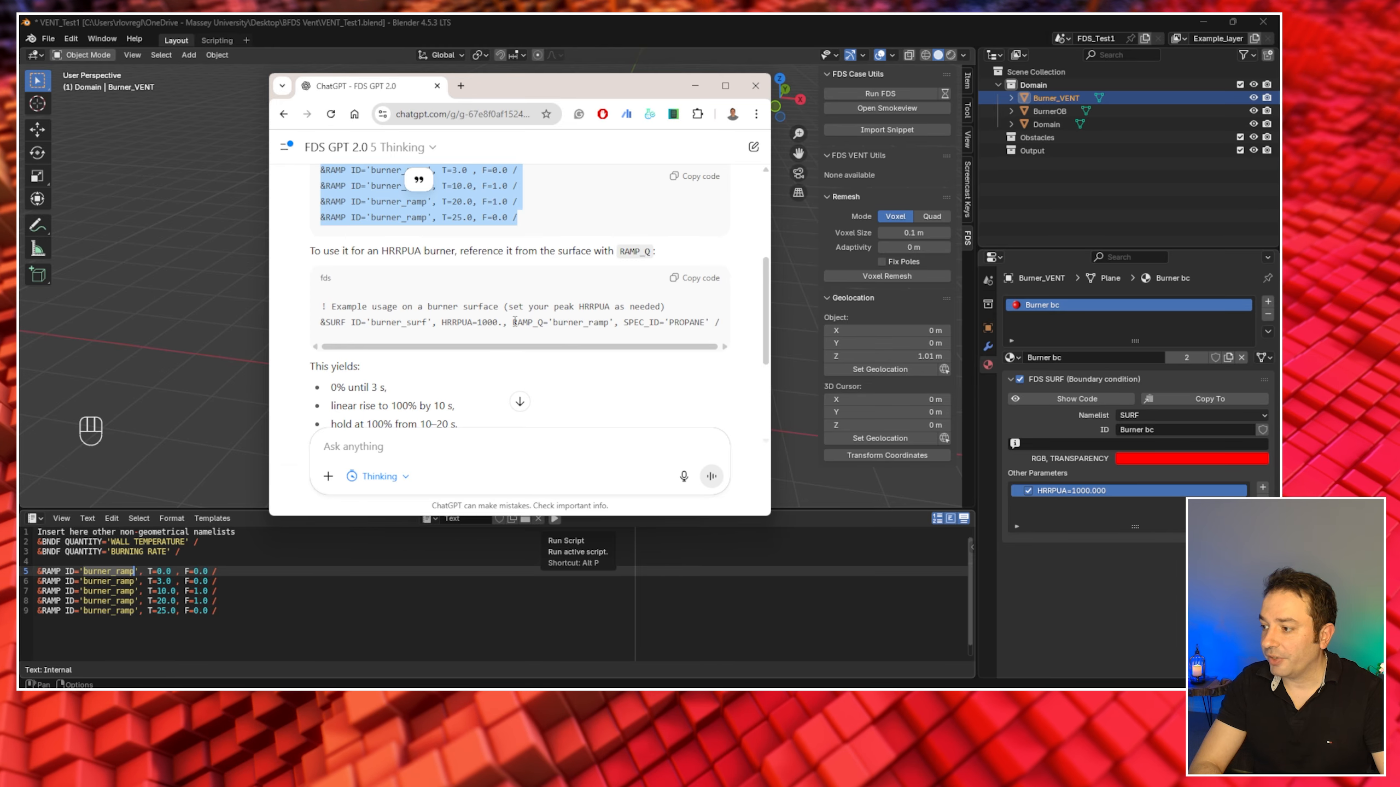
drag(512, 322, 615, 327)
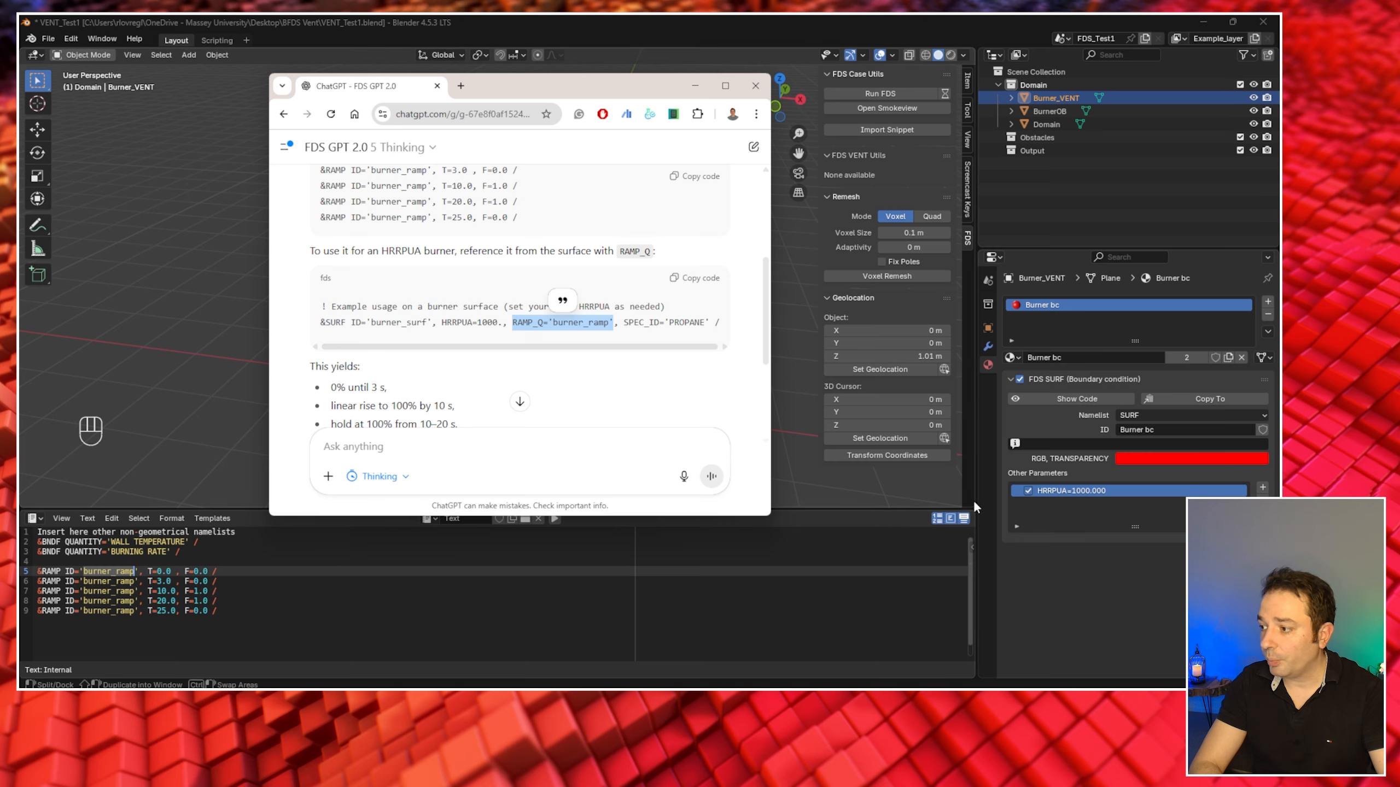
- Back in Blender, add RAMP_Q='burner_ramp' as another parameter of the Burner bc material's FDS SURF
click(1263, 489)
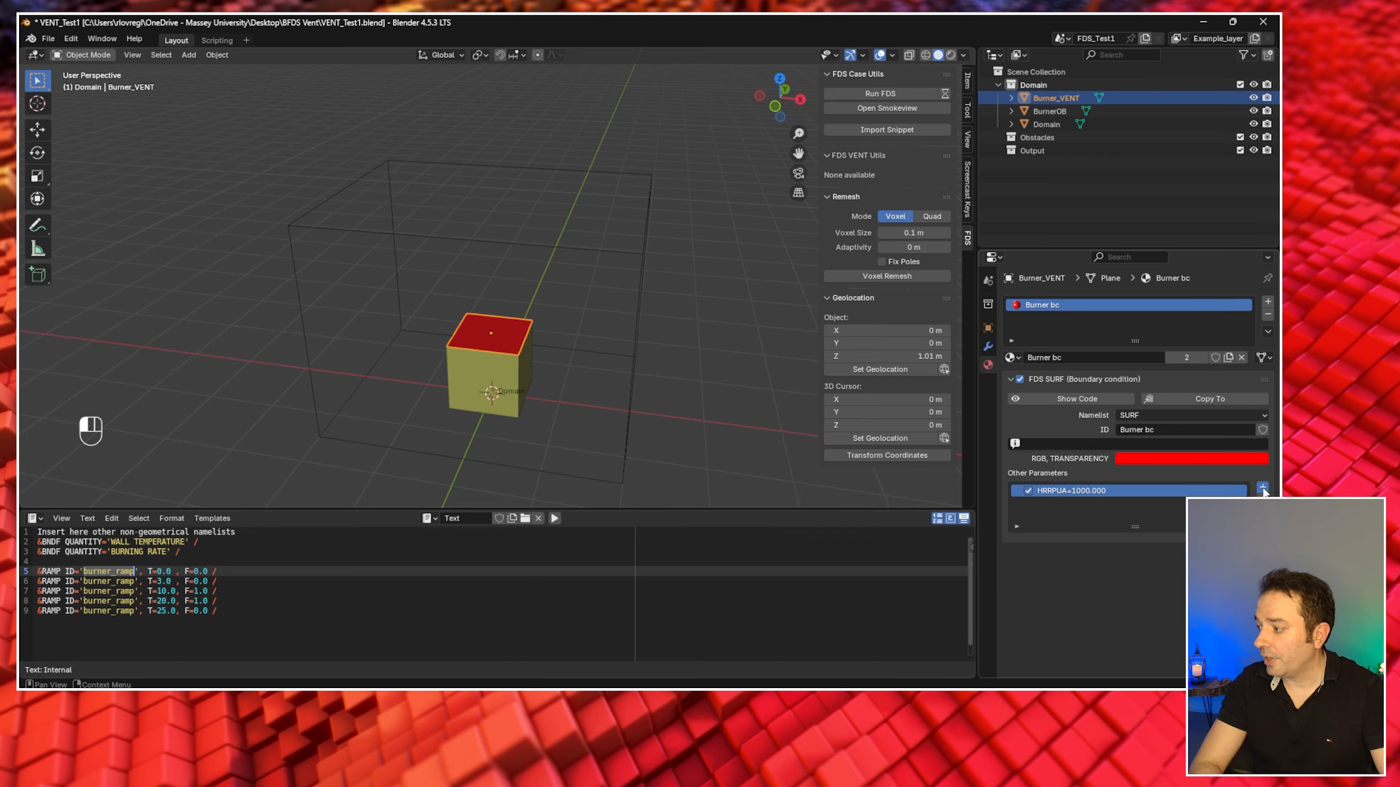
click(1263, 487)
double_click(1102, 507)
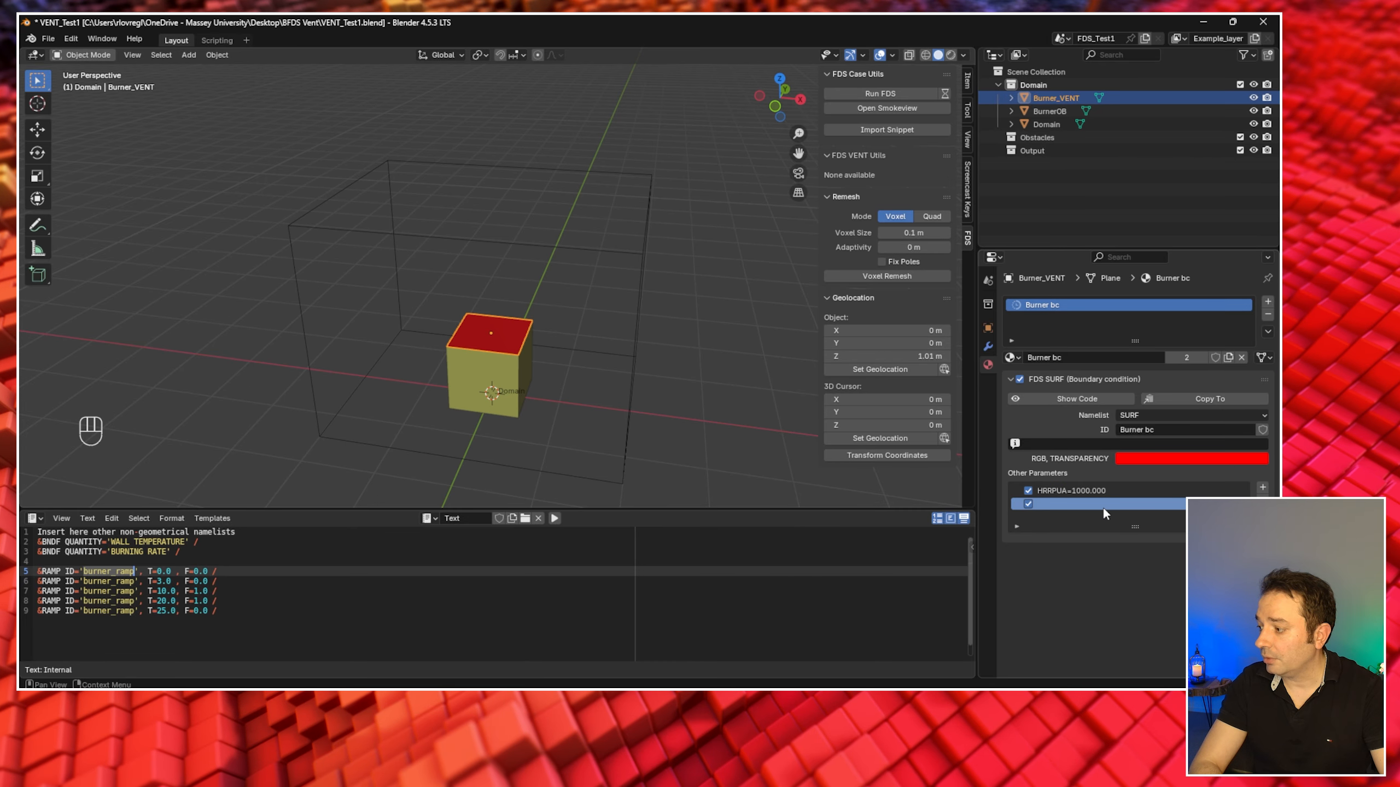
click(1100, 597)
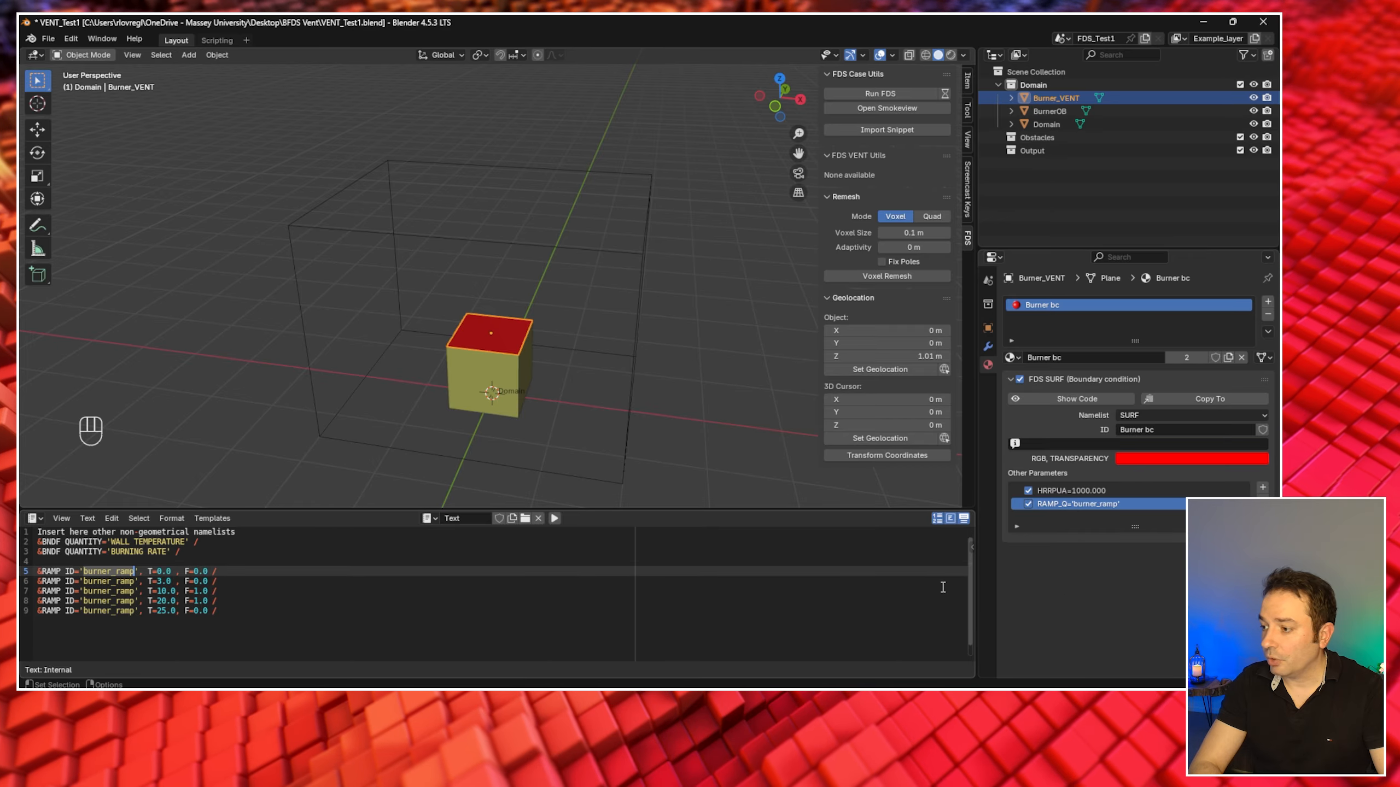
click(585, 641)
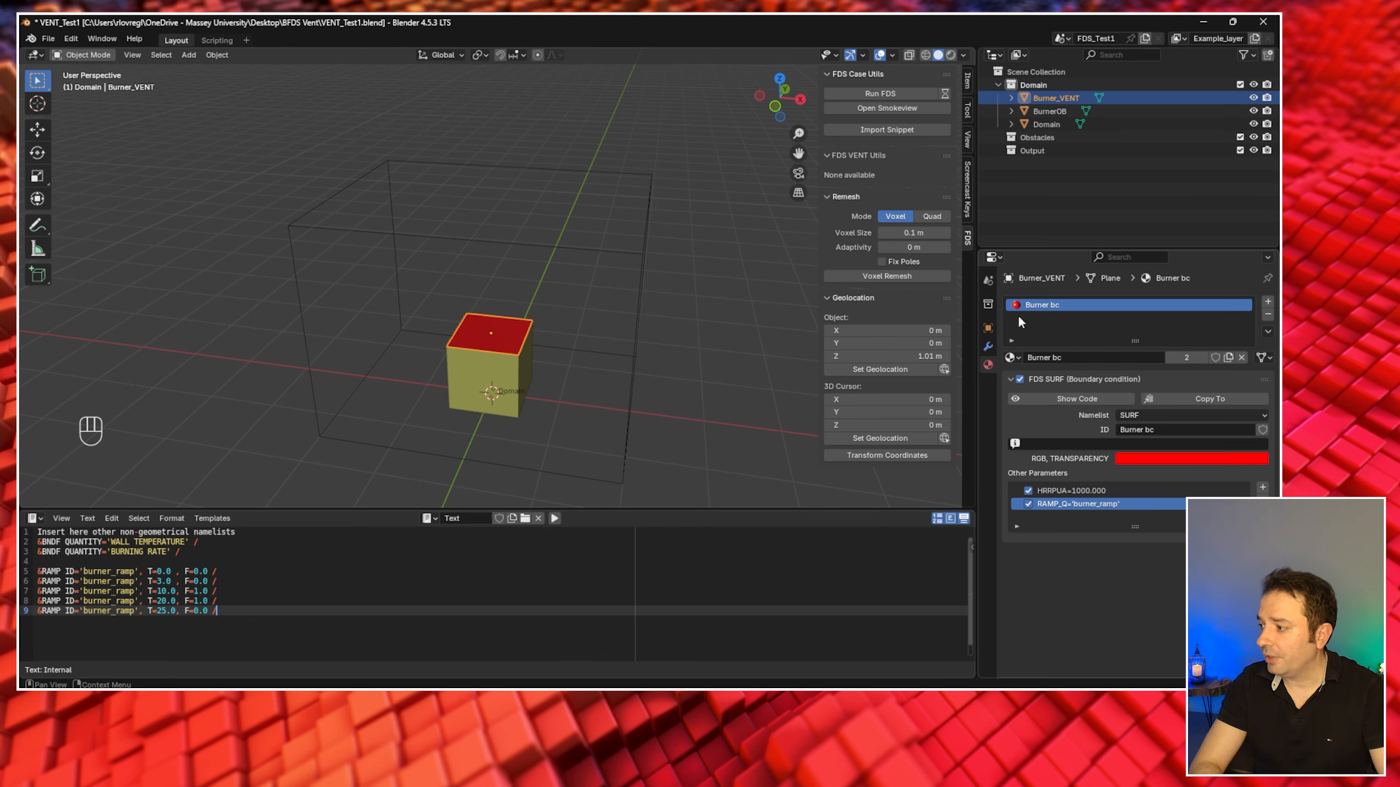
- Show the scene's FDS case settings and expand FDS REAC to review the fuel formula, yields and heat of combustion
click(988, 282)
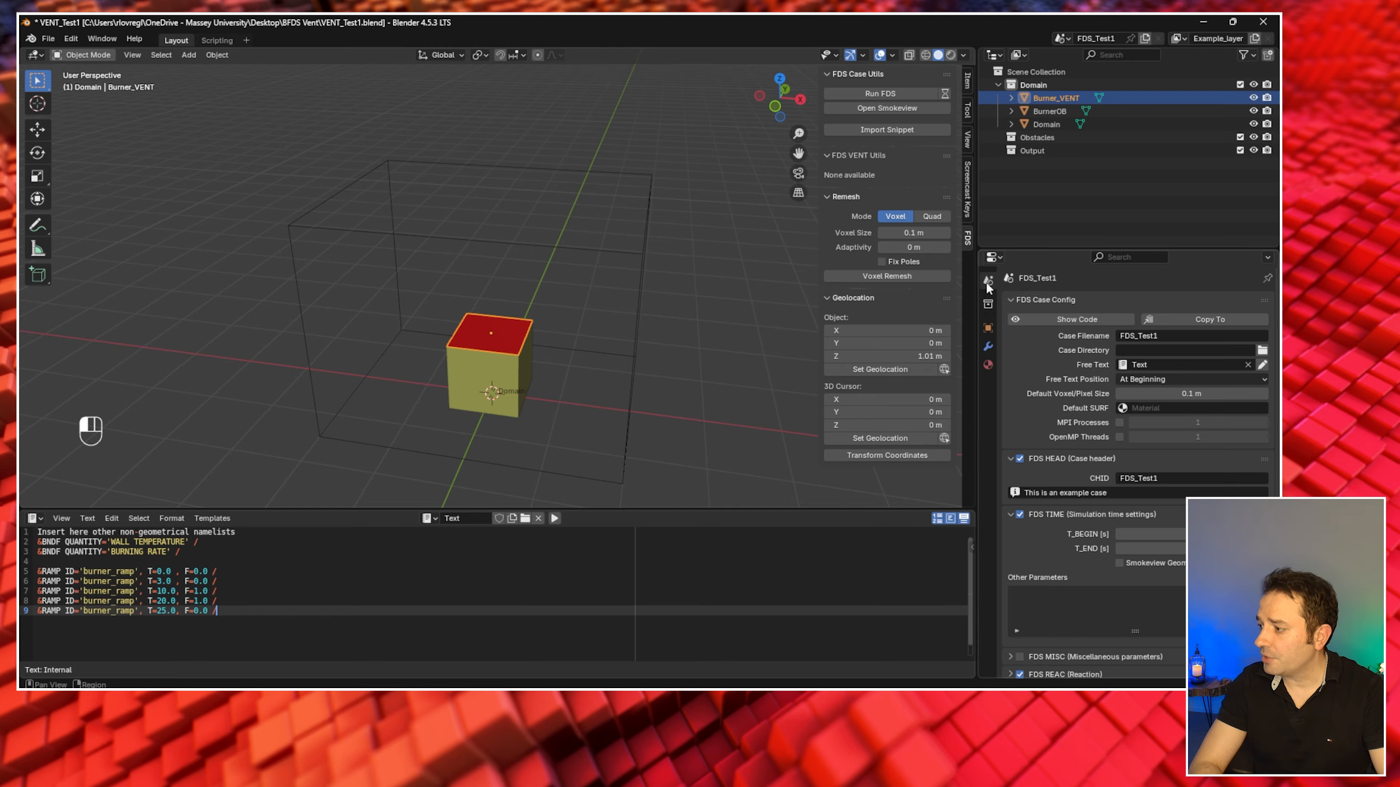
scroll(1071, 436, down, 3)
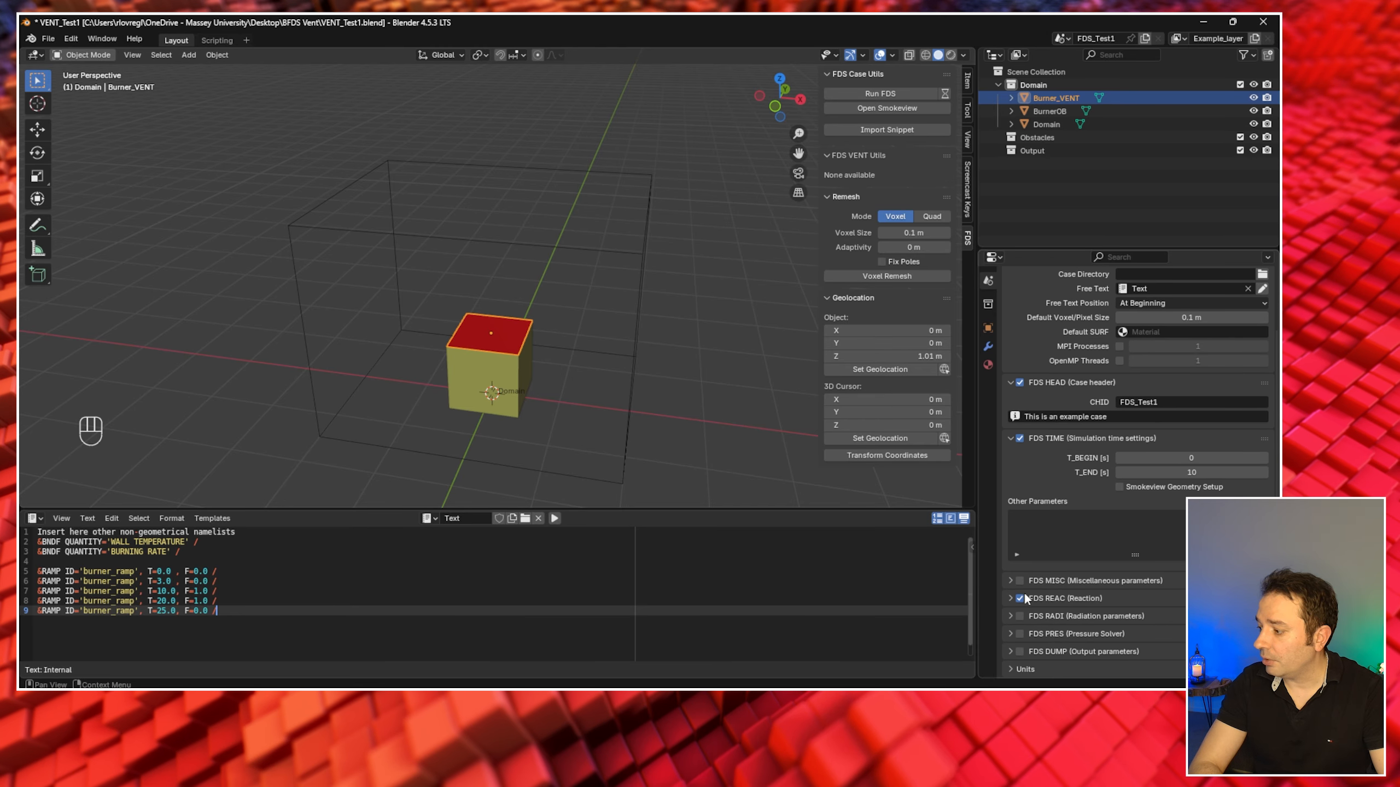
click(1007, 598)
scroll(1089, 635, down, 5)
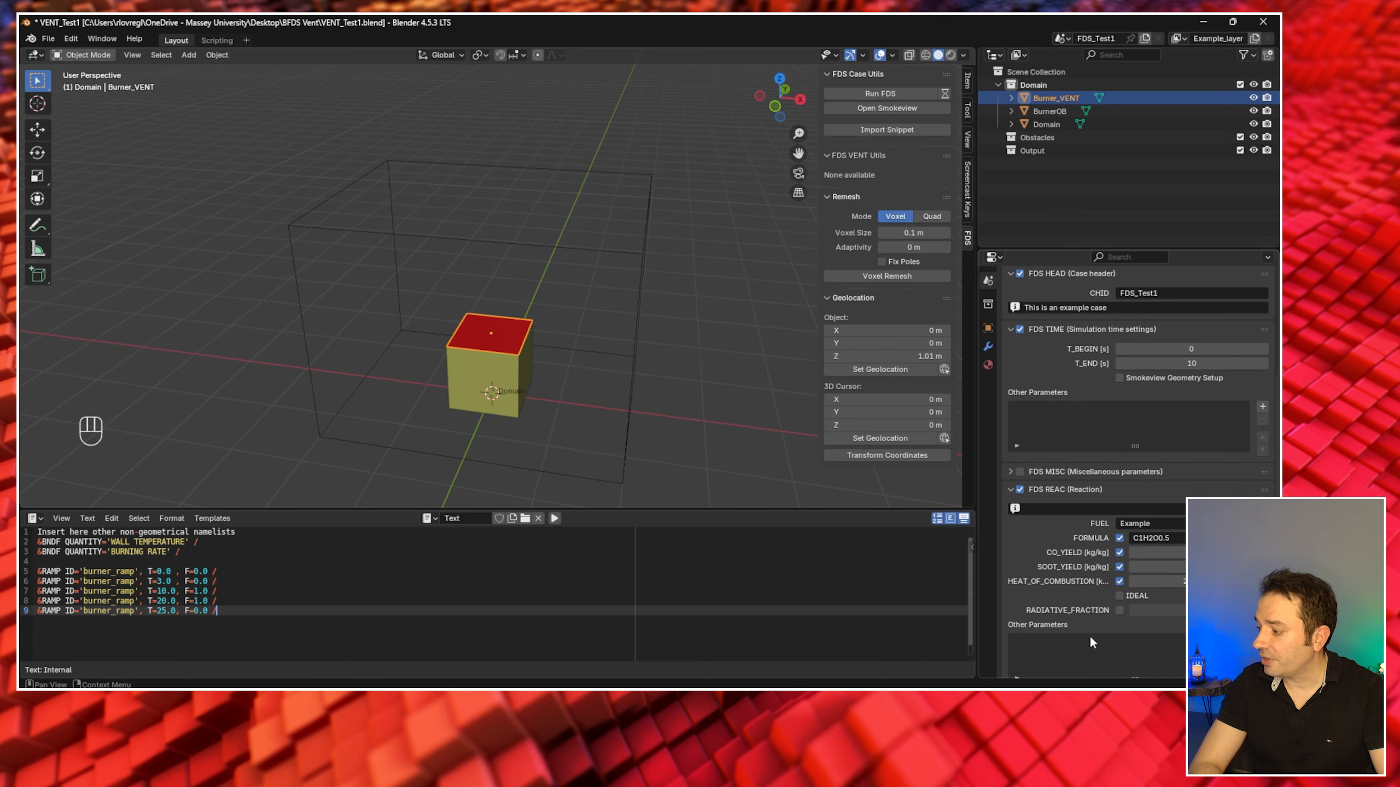
scroll(1089, 635, down, 1)
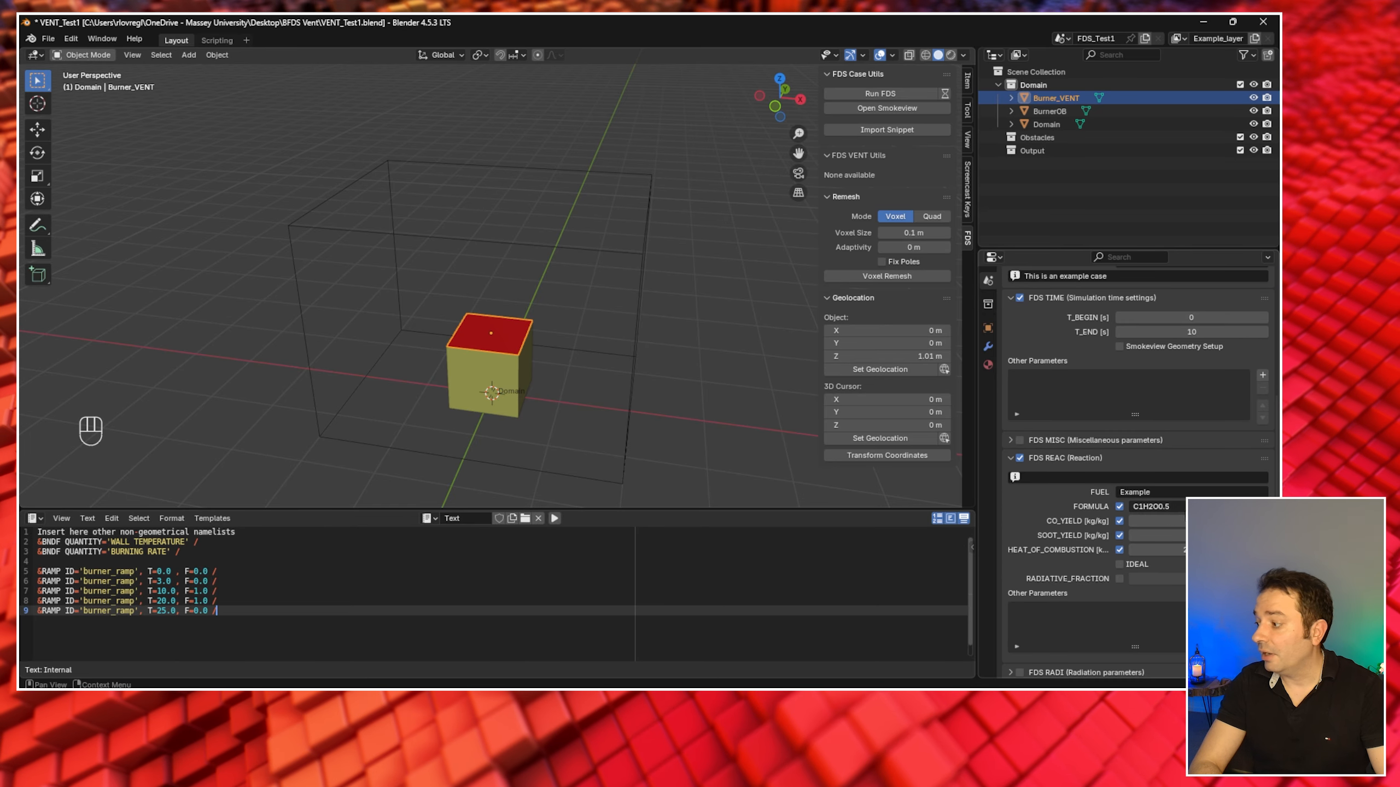
click(1119, 550)
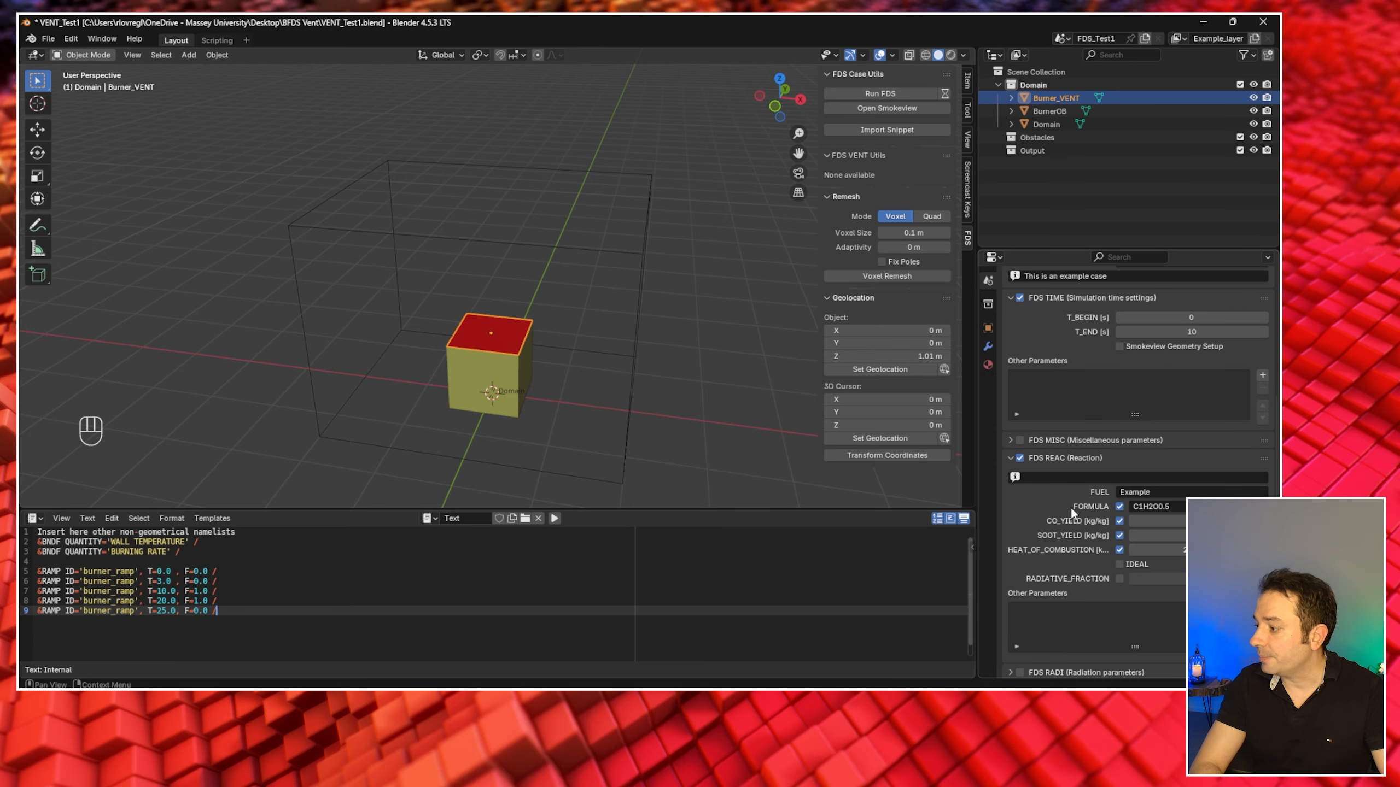
- Run the FDS_Test1 case in FDS and open its results in Smokeview
click(882, 93)
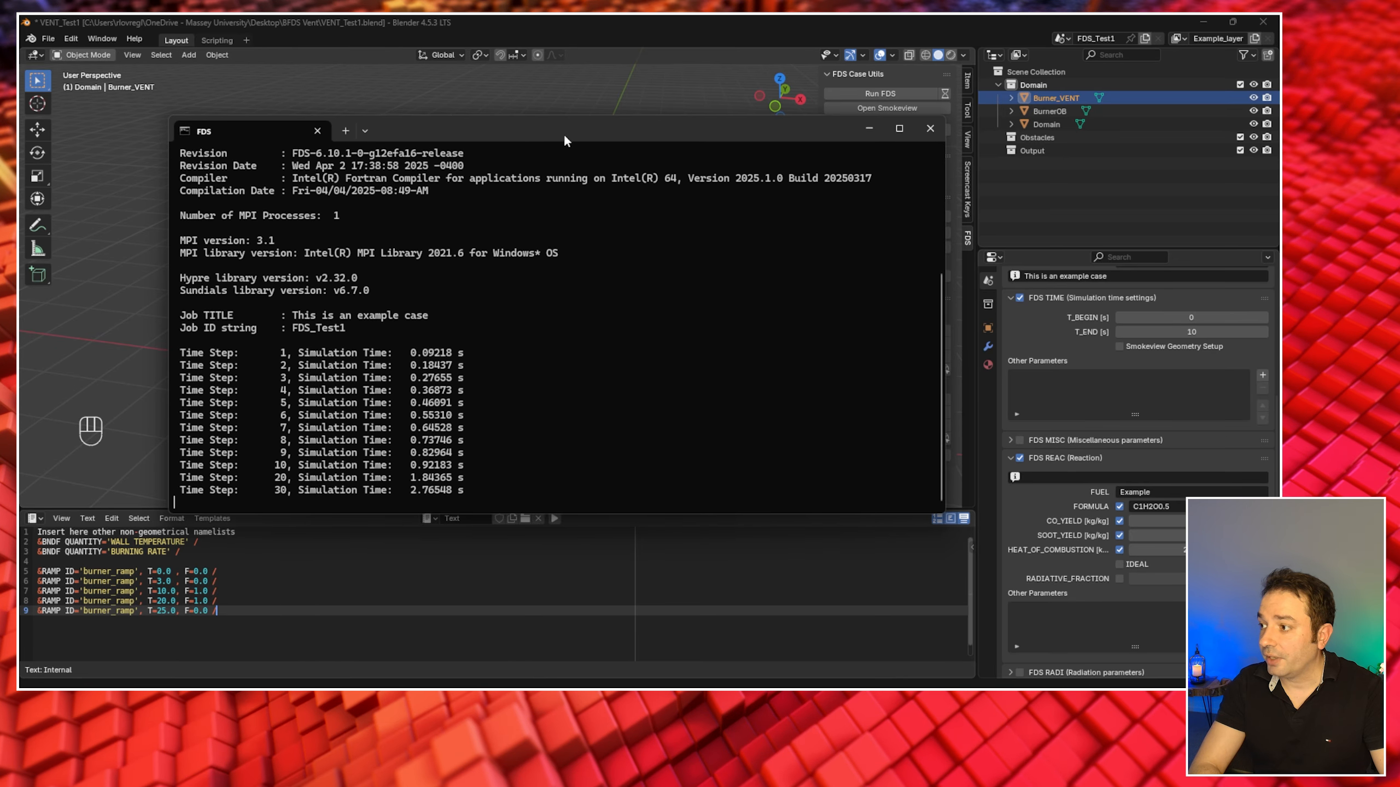
drag(566, 137, 434, 107)
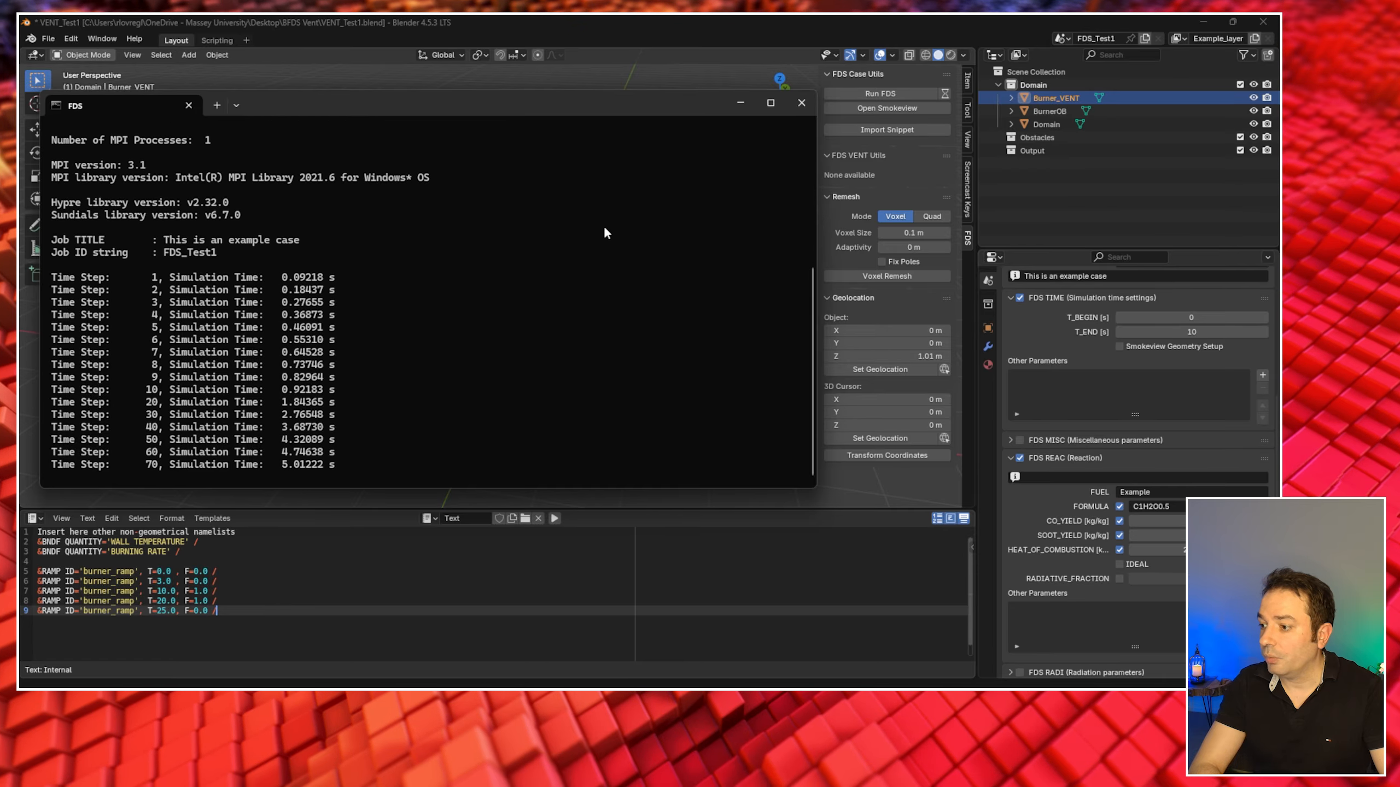
click(885, 110)
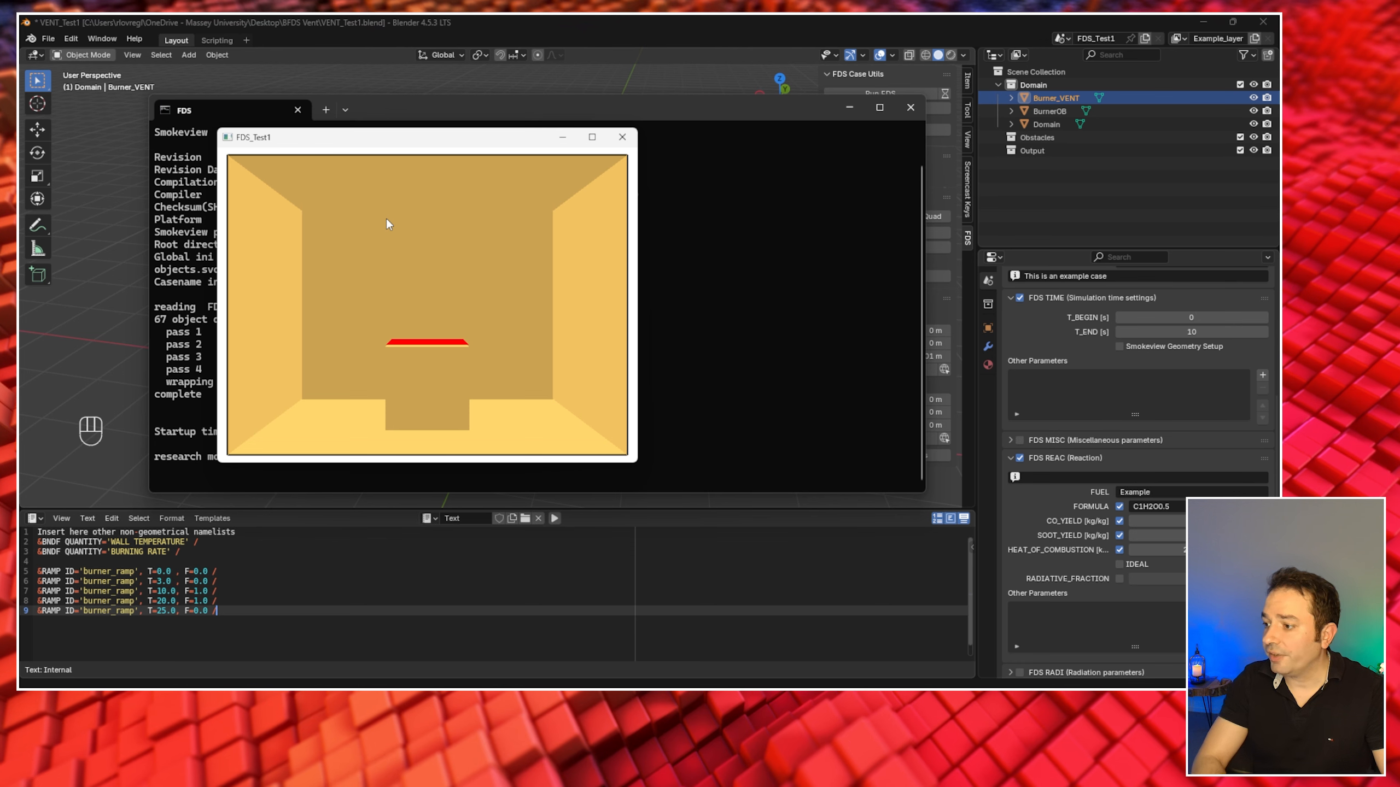
- Load the SOOT DENSITY 3D smoke in Smokeview and scrub through the time range to examine the burner's smoke growth
drag(386, 219, 411, 239)
right_click(411, 239)
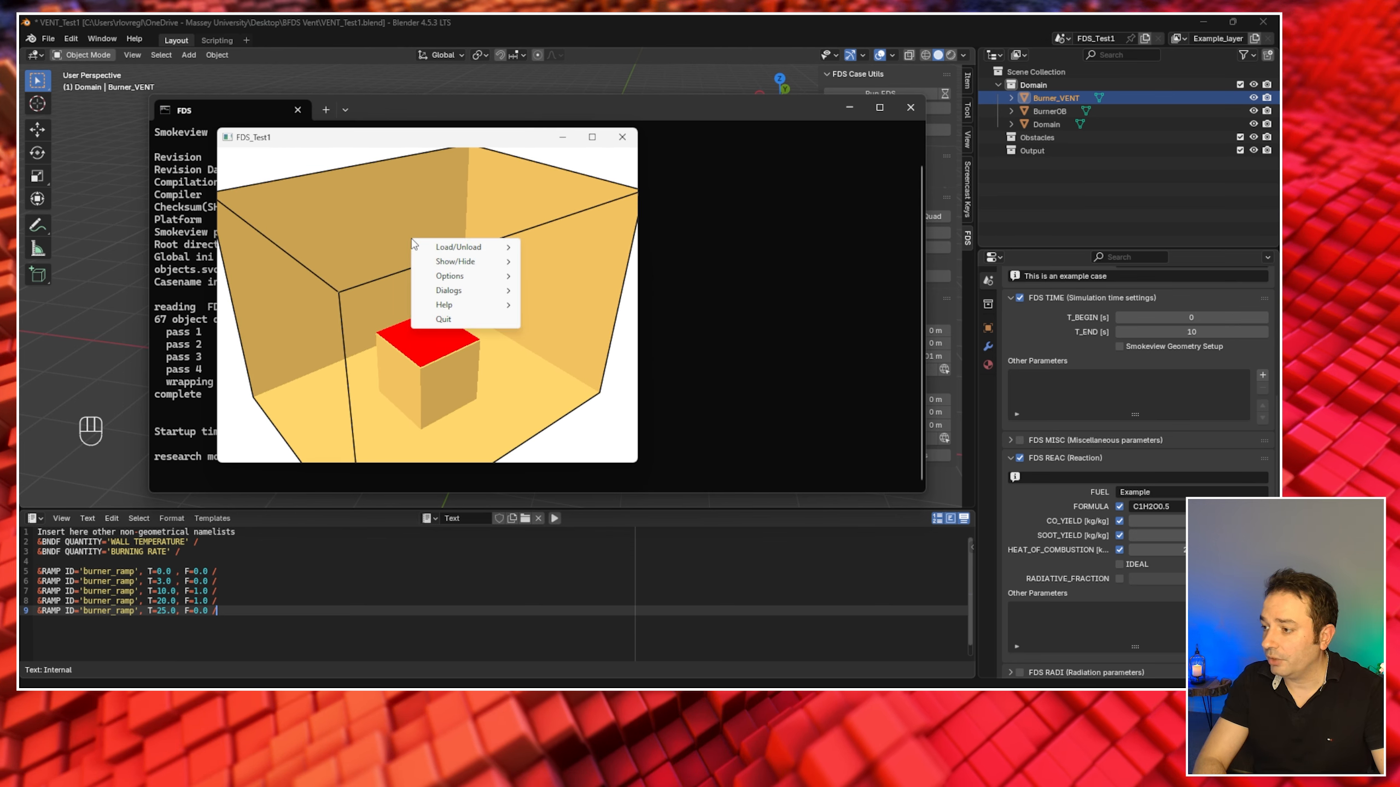
mouse_move(453, 249)
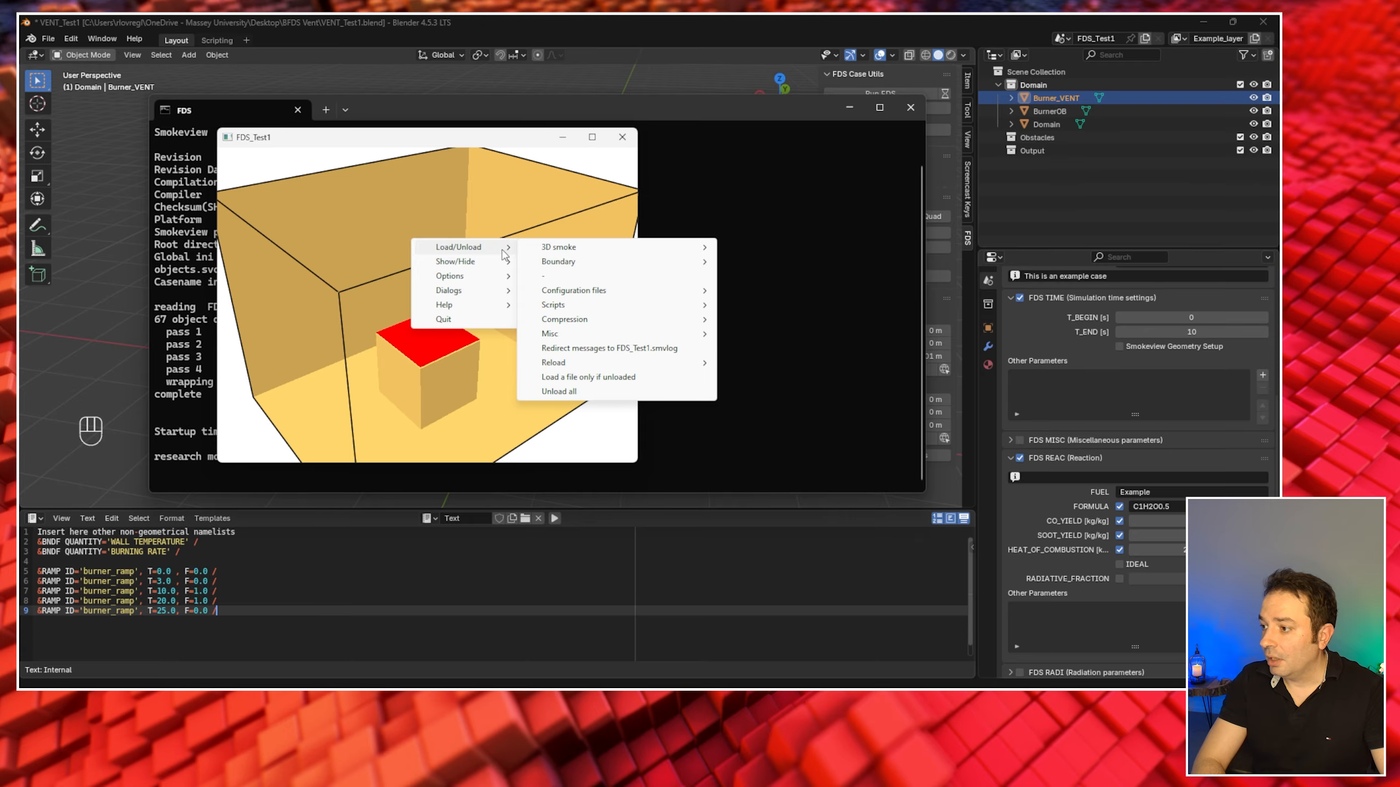
mouse_move(551, 253)
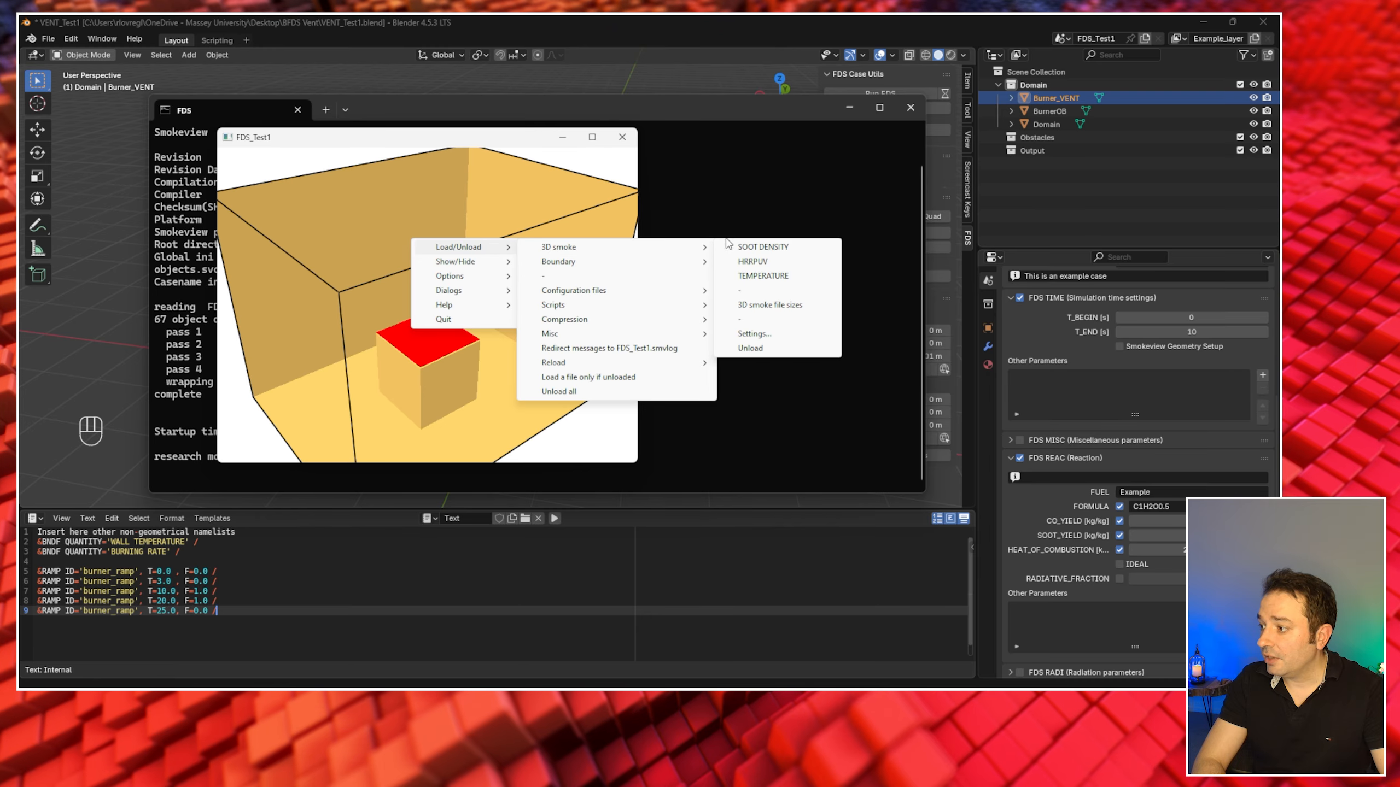
click(756, 248)
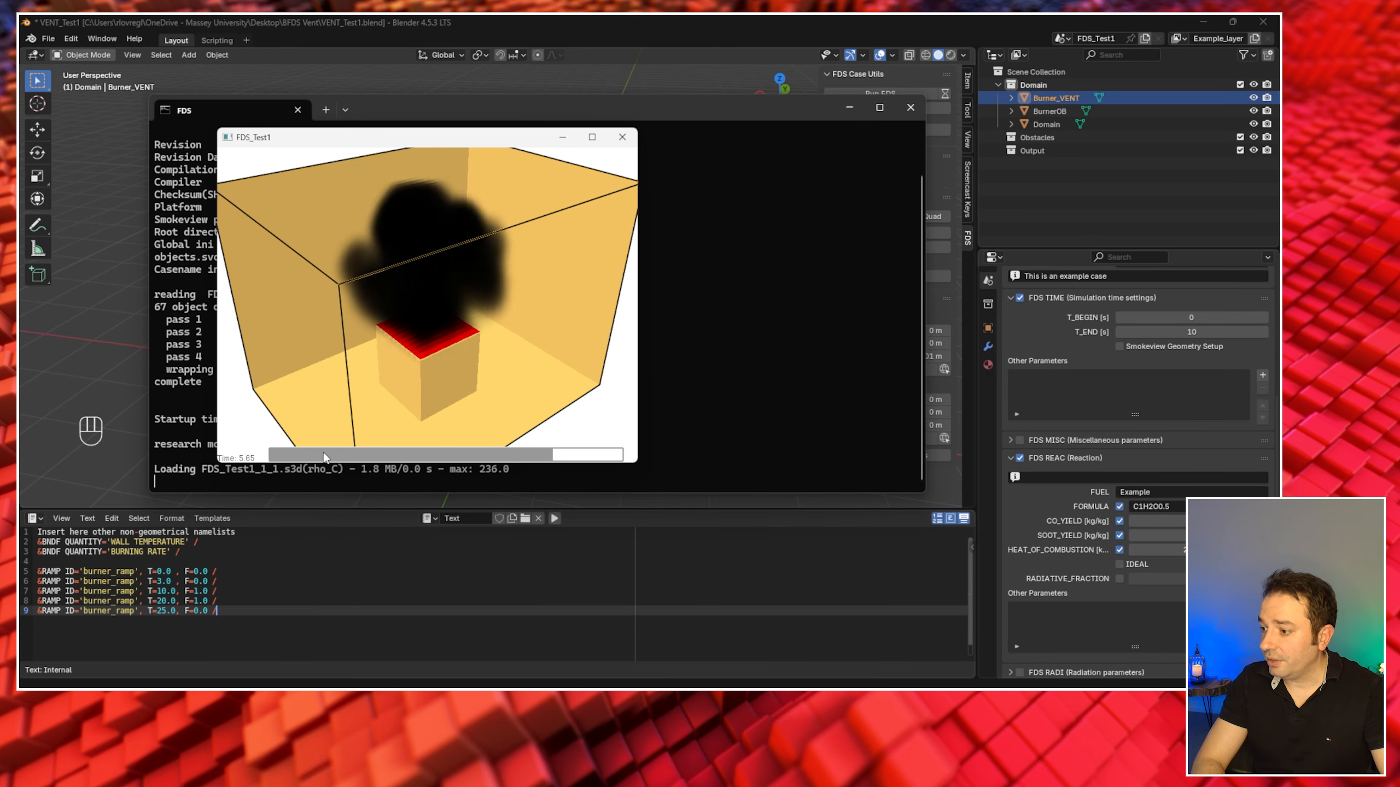
click(345, 452)
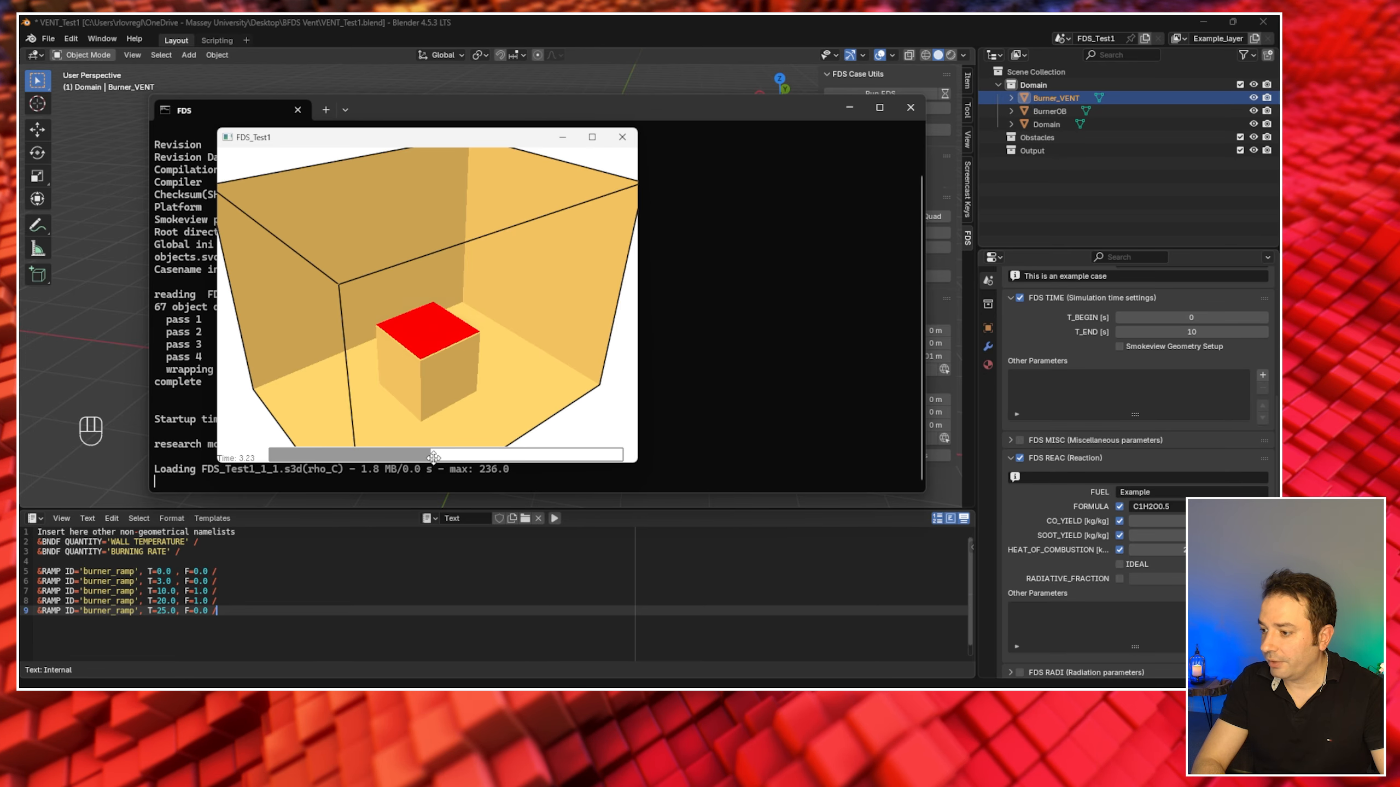
drag(447, 456, 565, 454)
- Load the HRRPUV 3D smoke over the soot in Smokeview to examine the flame above the burner
drag(520, 402, 491, 391)
right_click(492, 392)
mouse_move(549, 404)
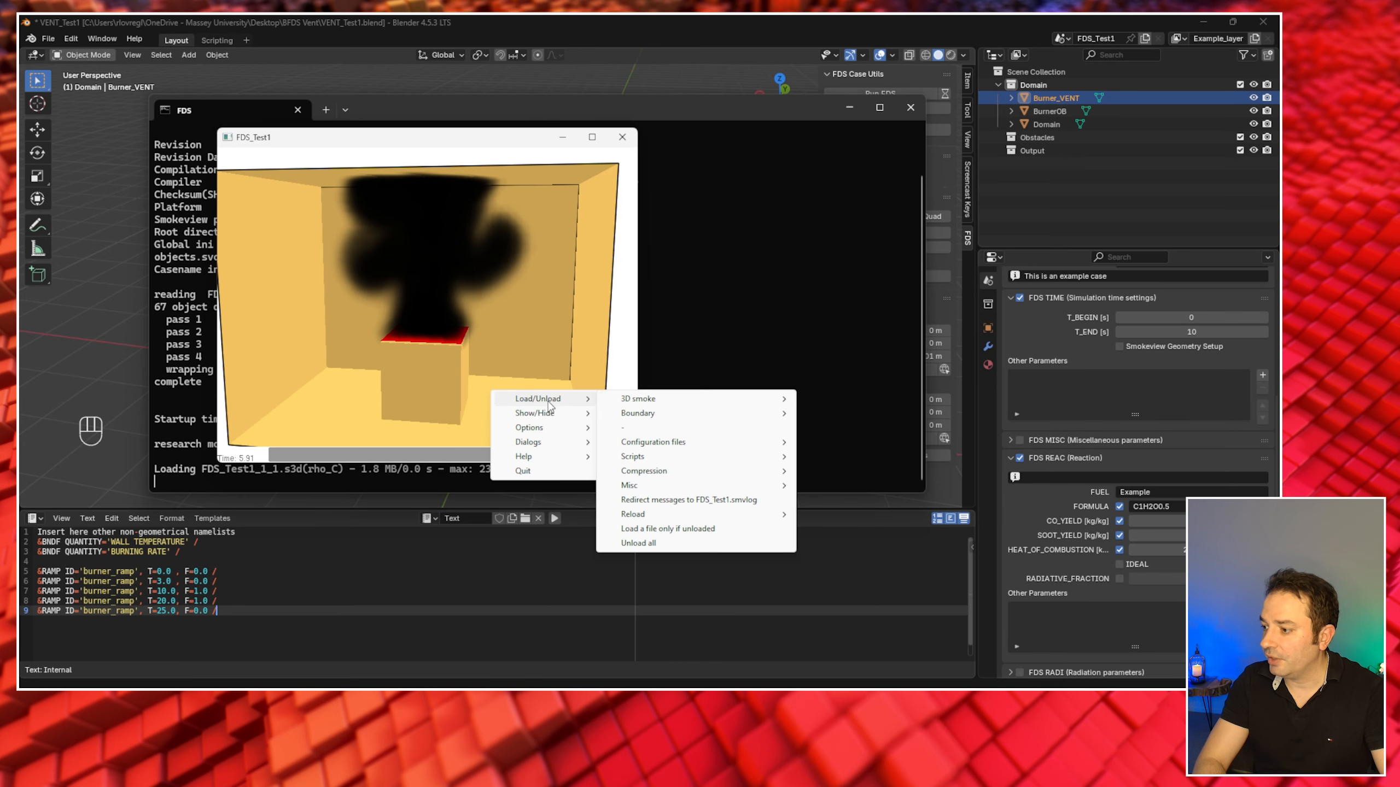
mouse_move(716, 399)
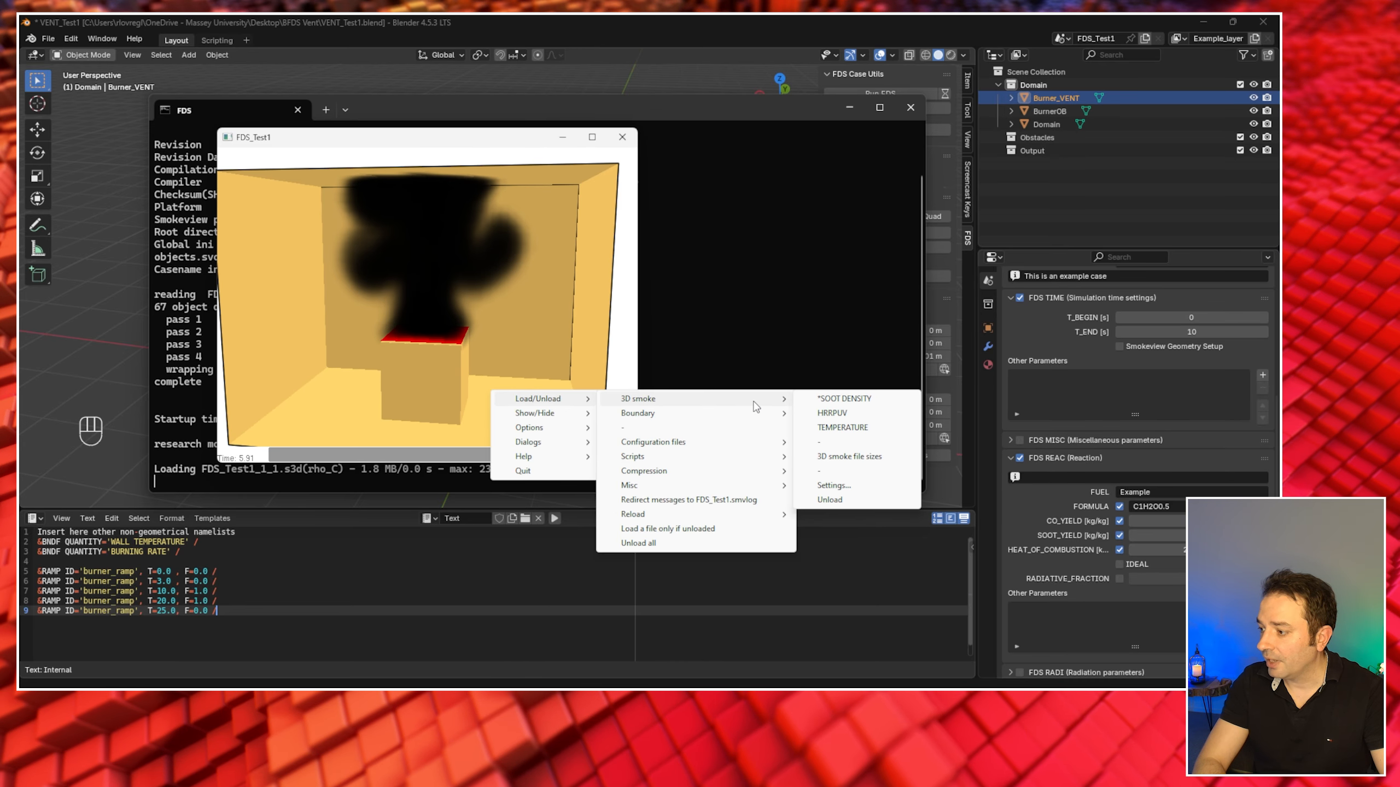
click(826, 416)
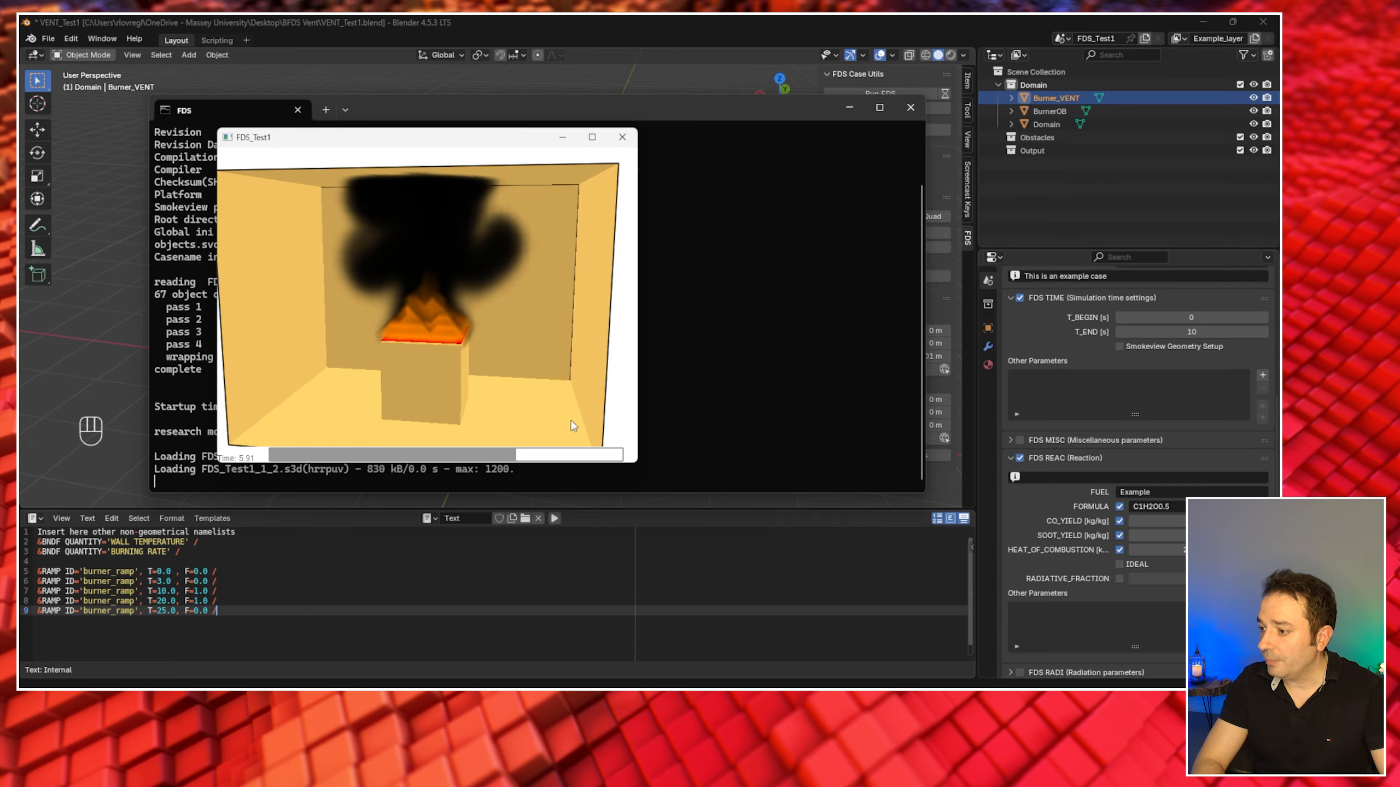
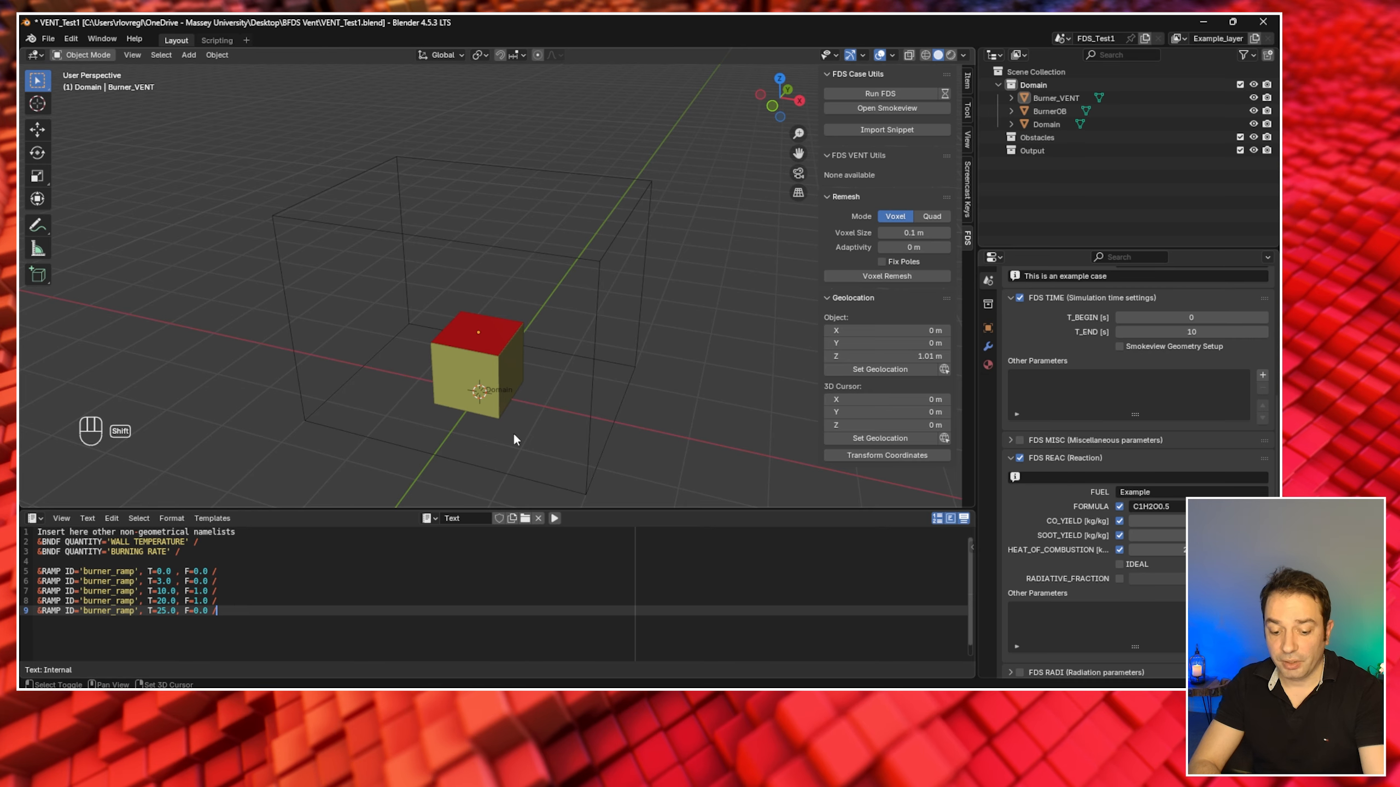
- Back in Blender, add a 1 m plane at X 2 m, rotated 90° about Y, and select it in the viewport
key(shift+a)
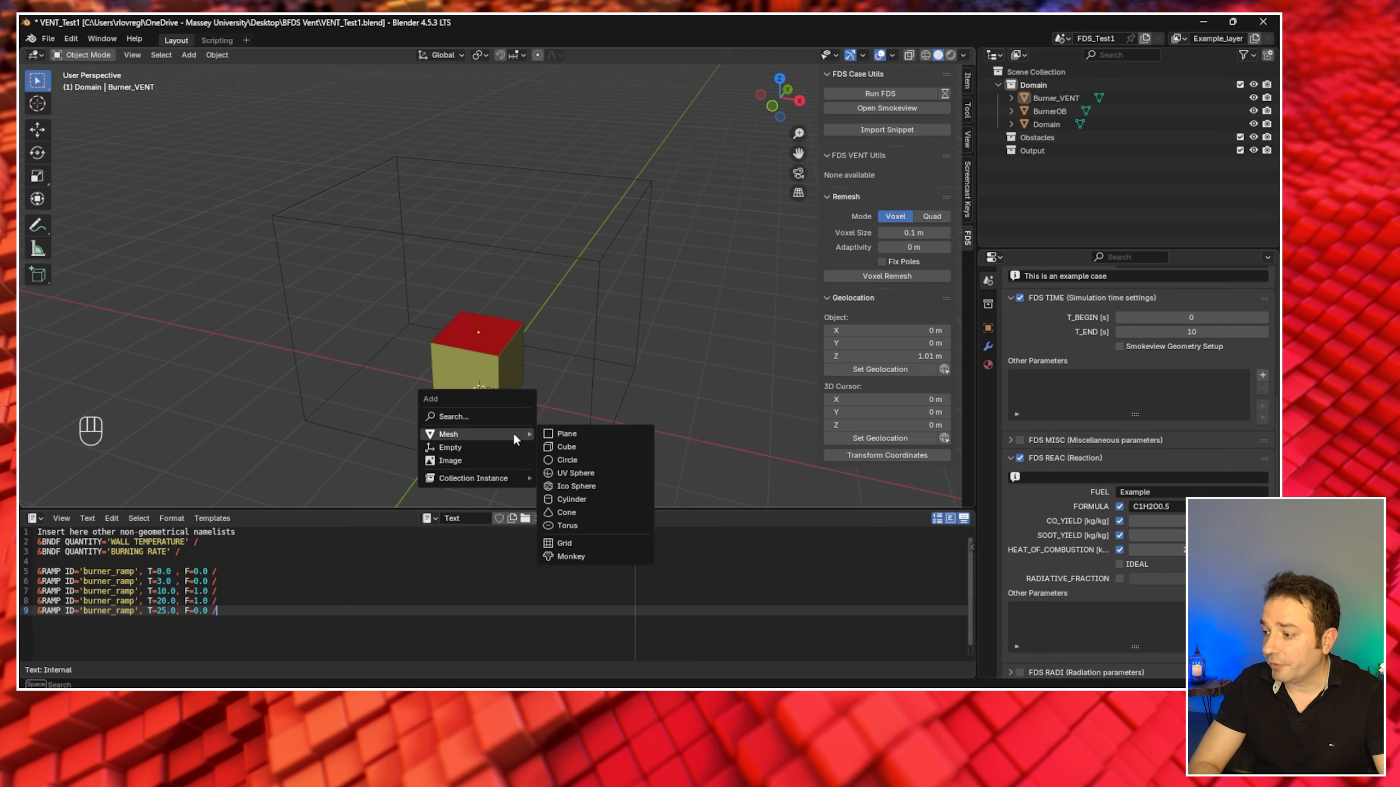
click(575, 433)
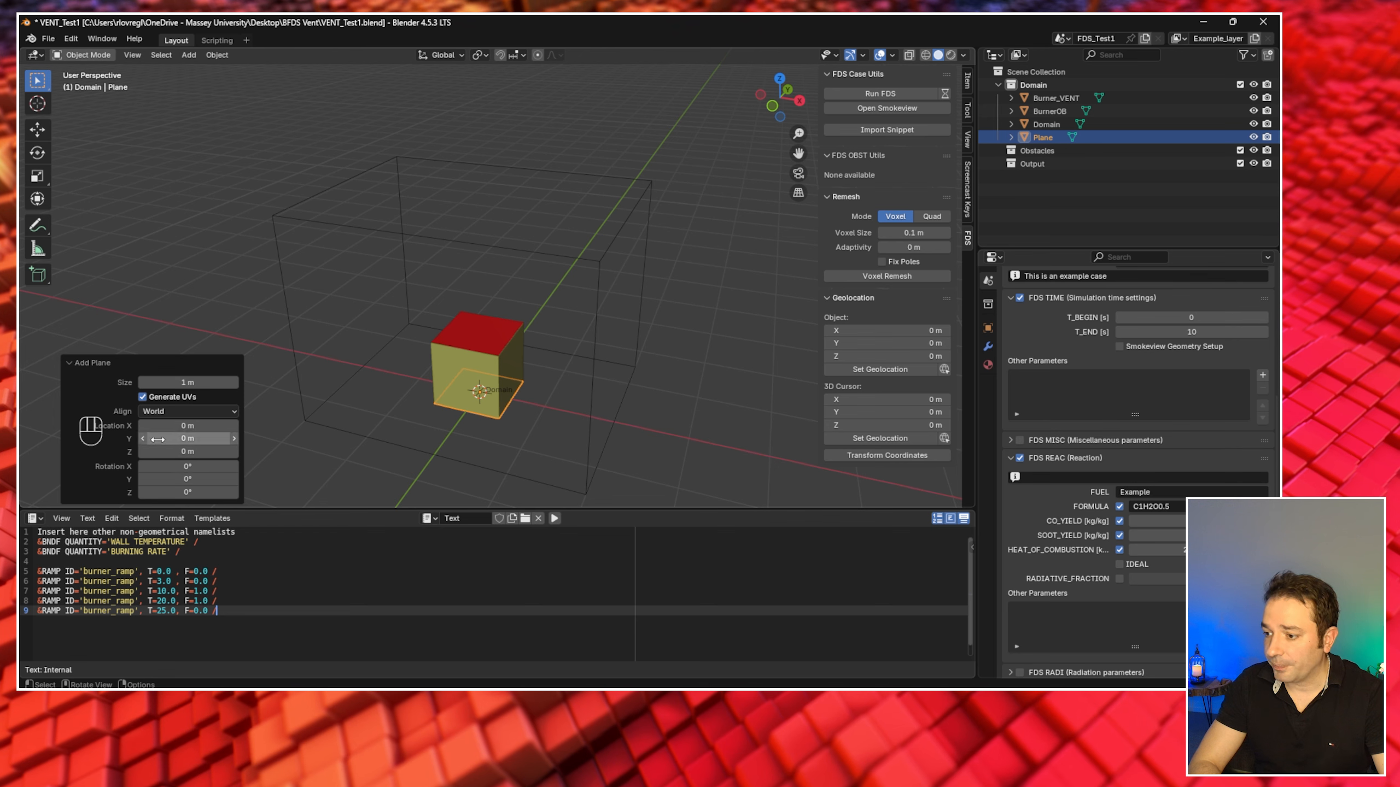
drag(166, 425, 311, 447)
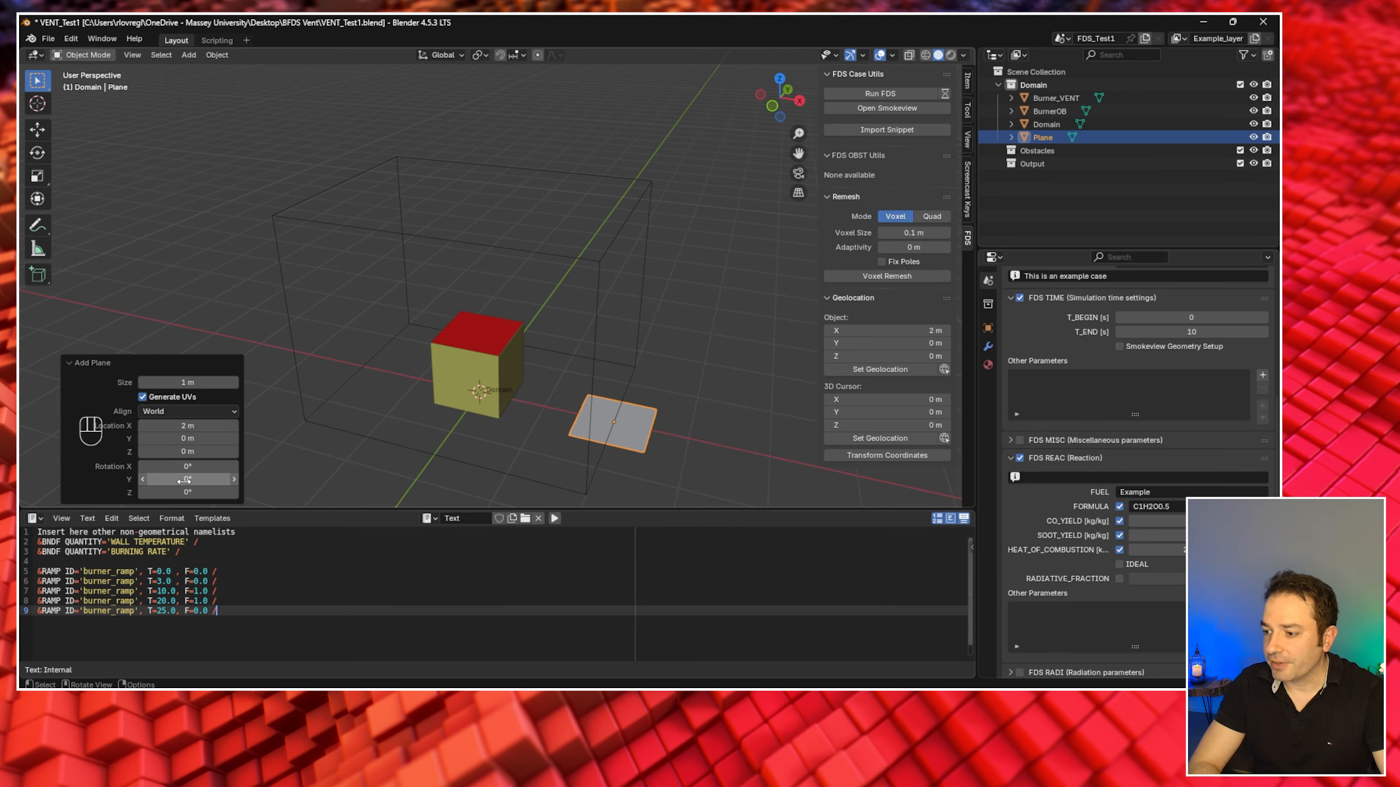
drag(185, 478, 300, 486)
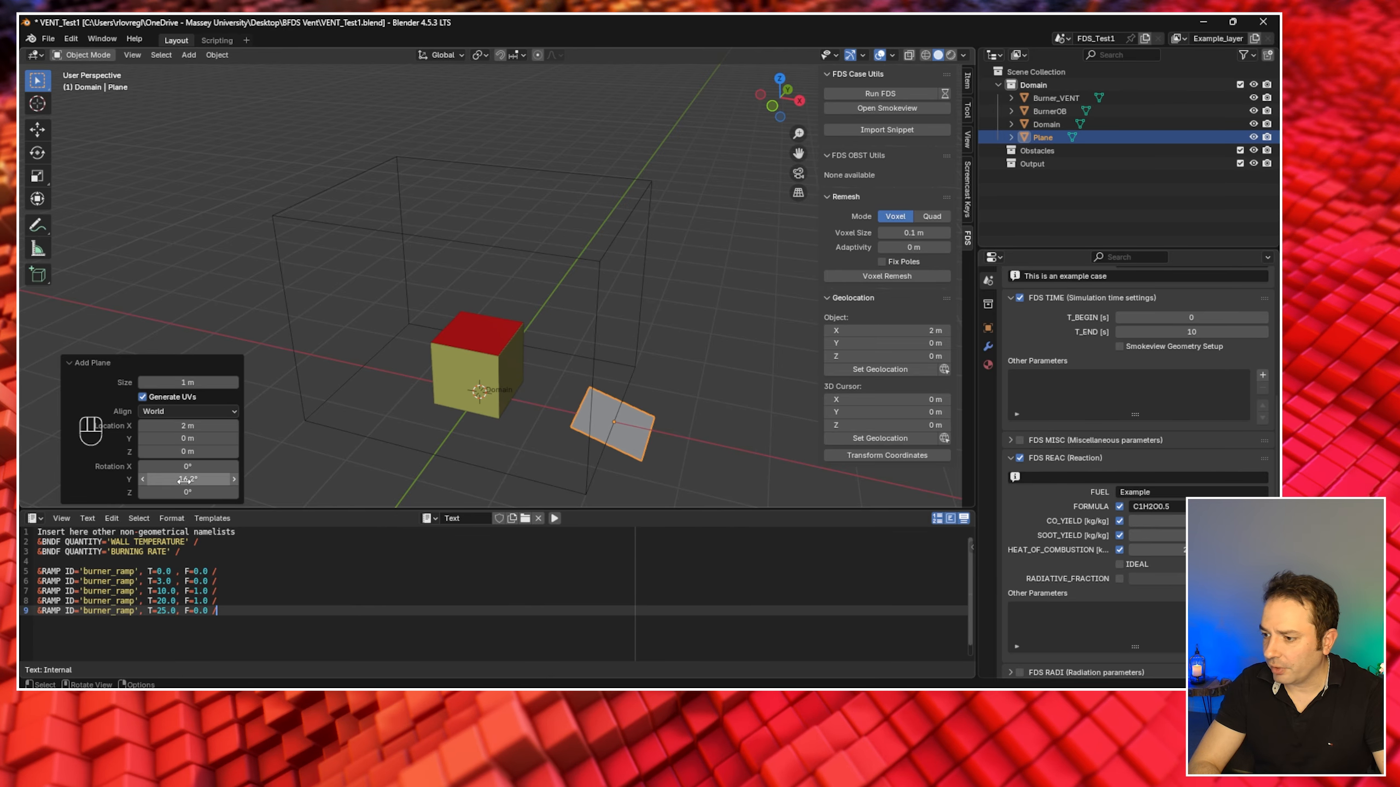
click(182, 478)
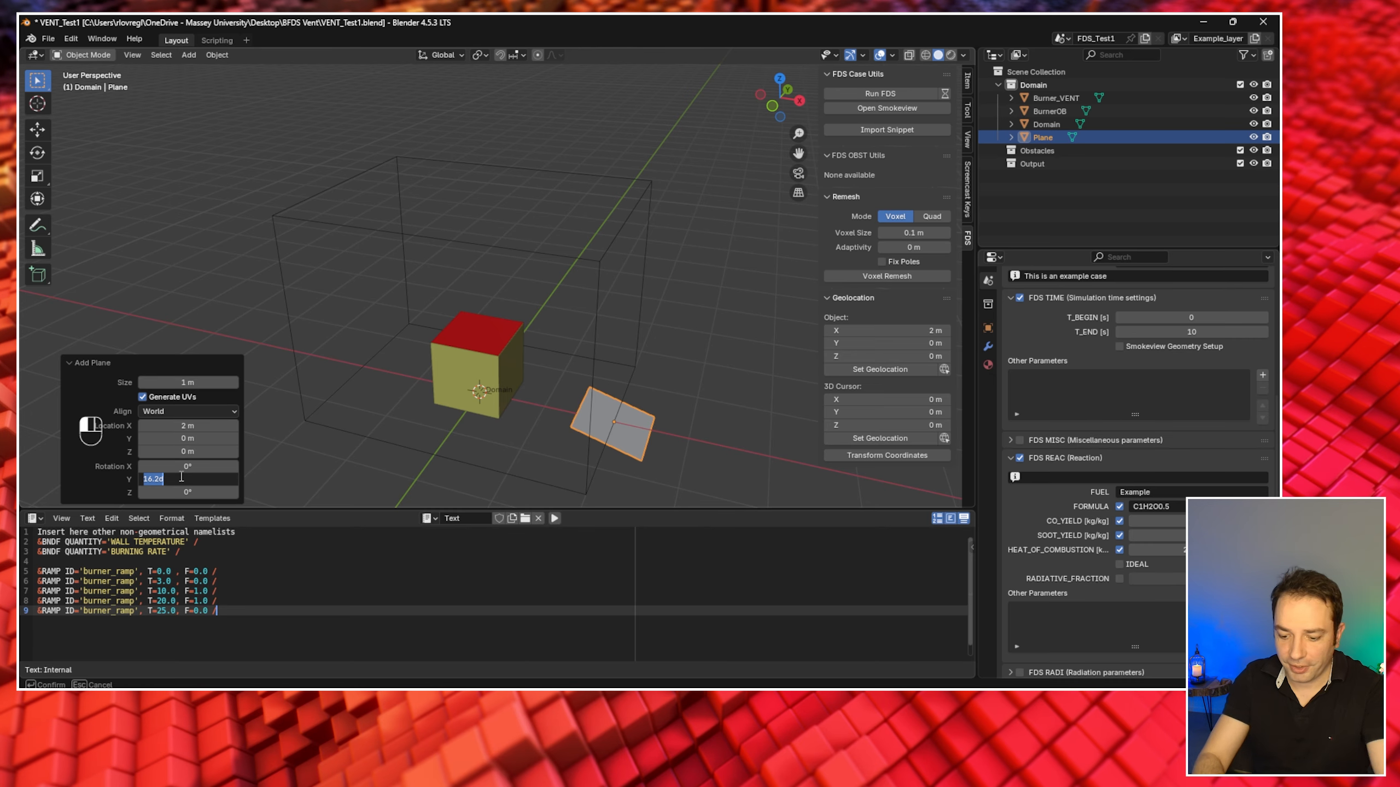
text(90)
key(Return)
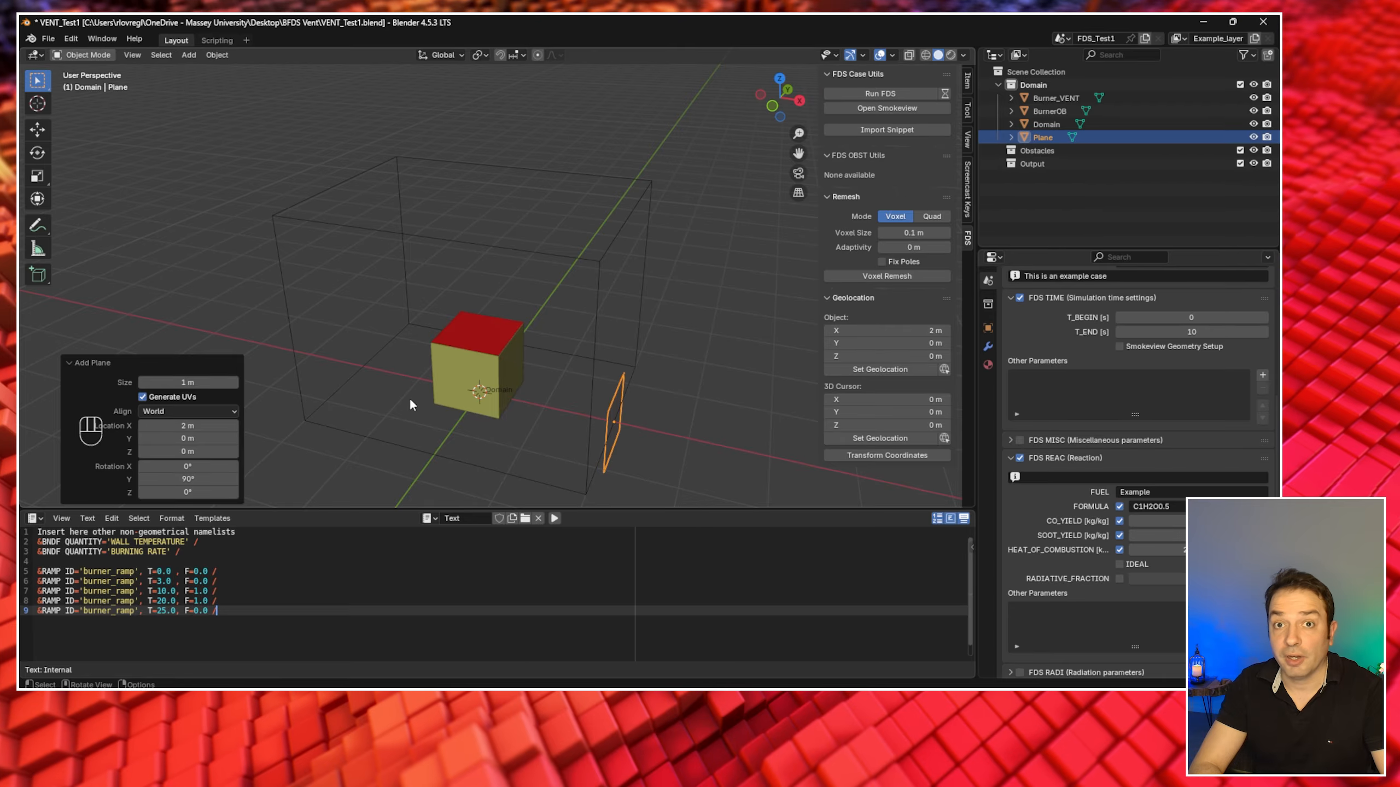
middle_drag(410, 401, 410, 400)
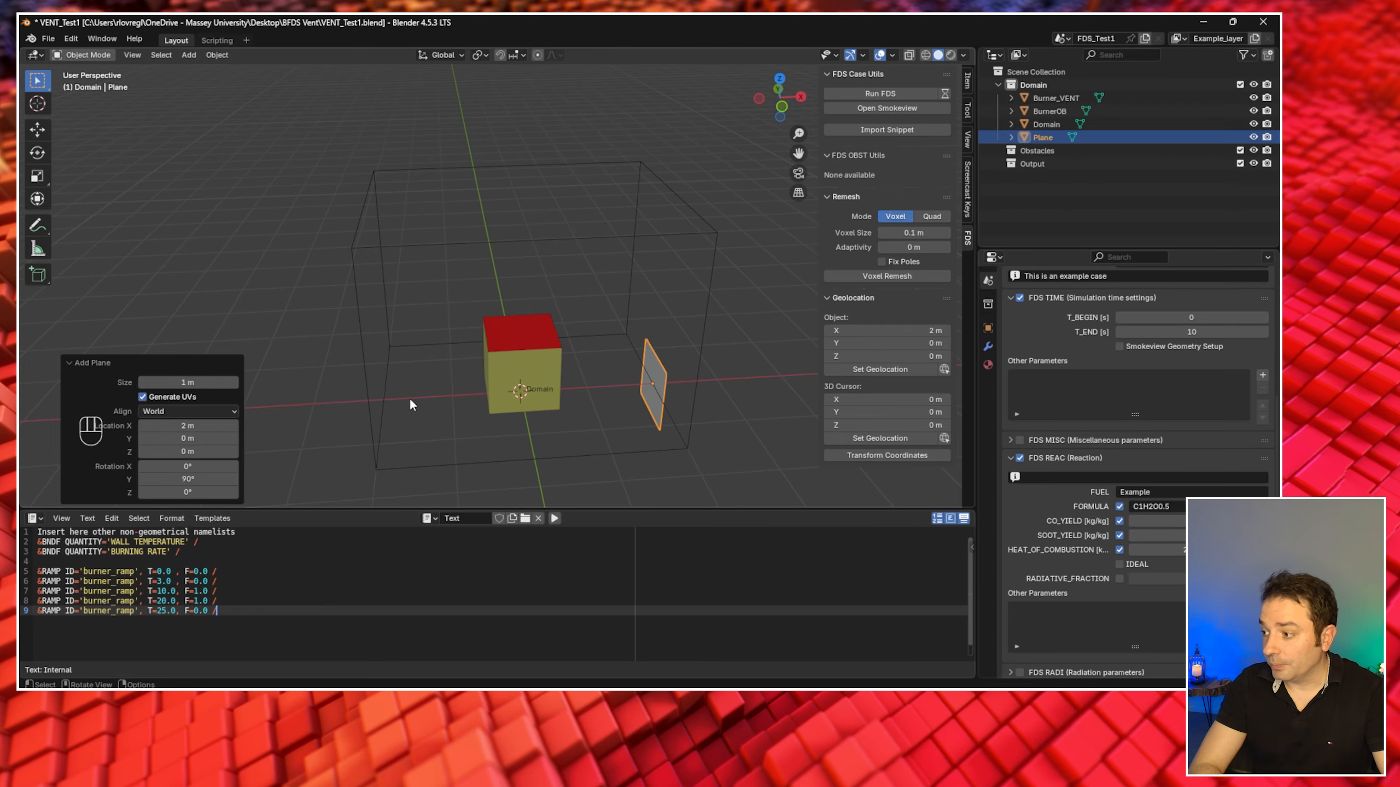
click(319, 372)
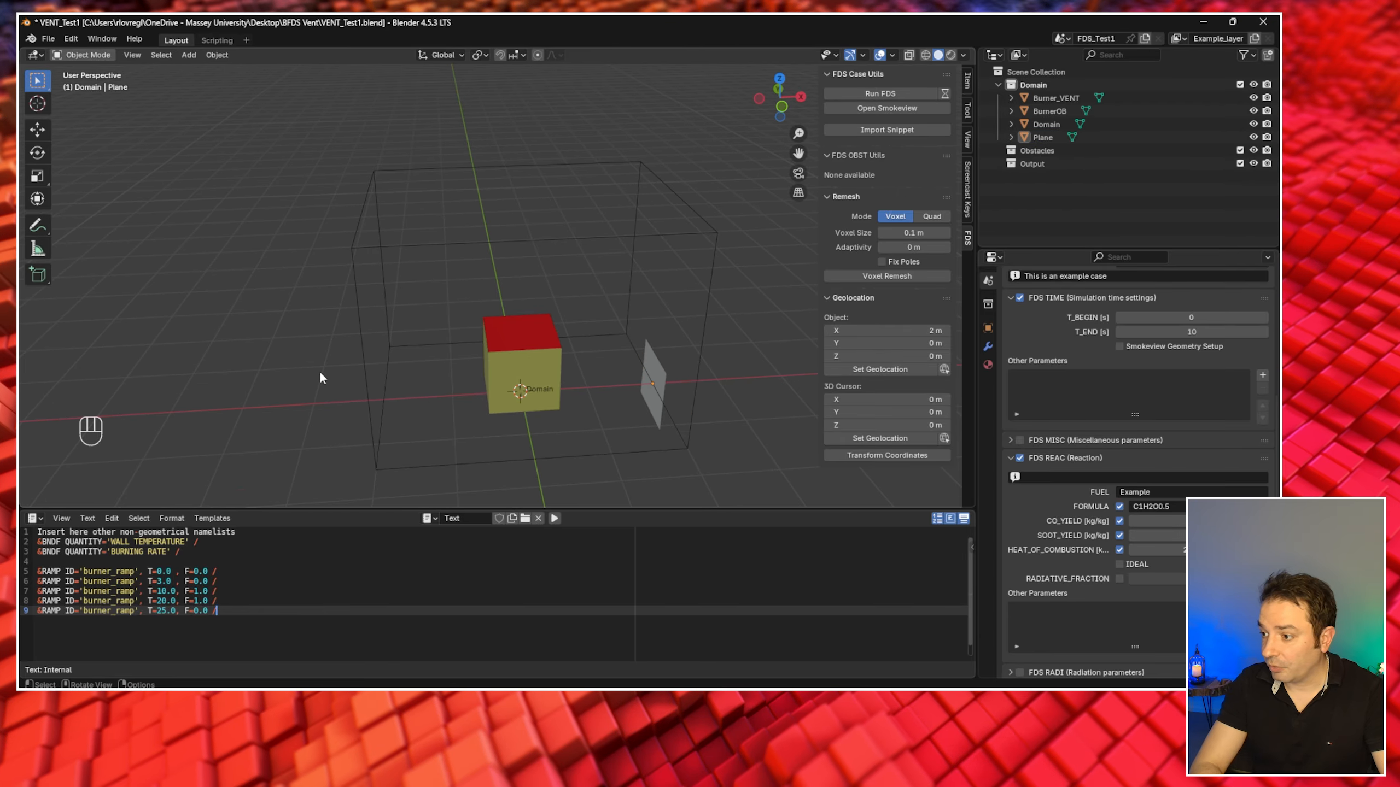
click(656, 372)
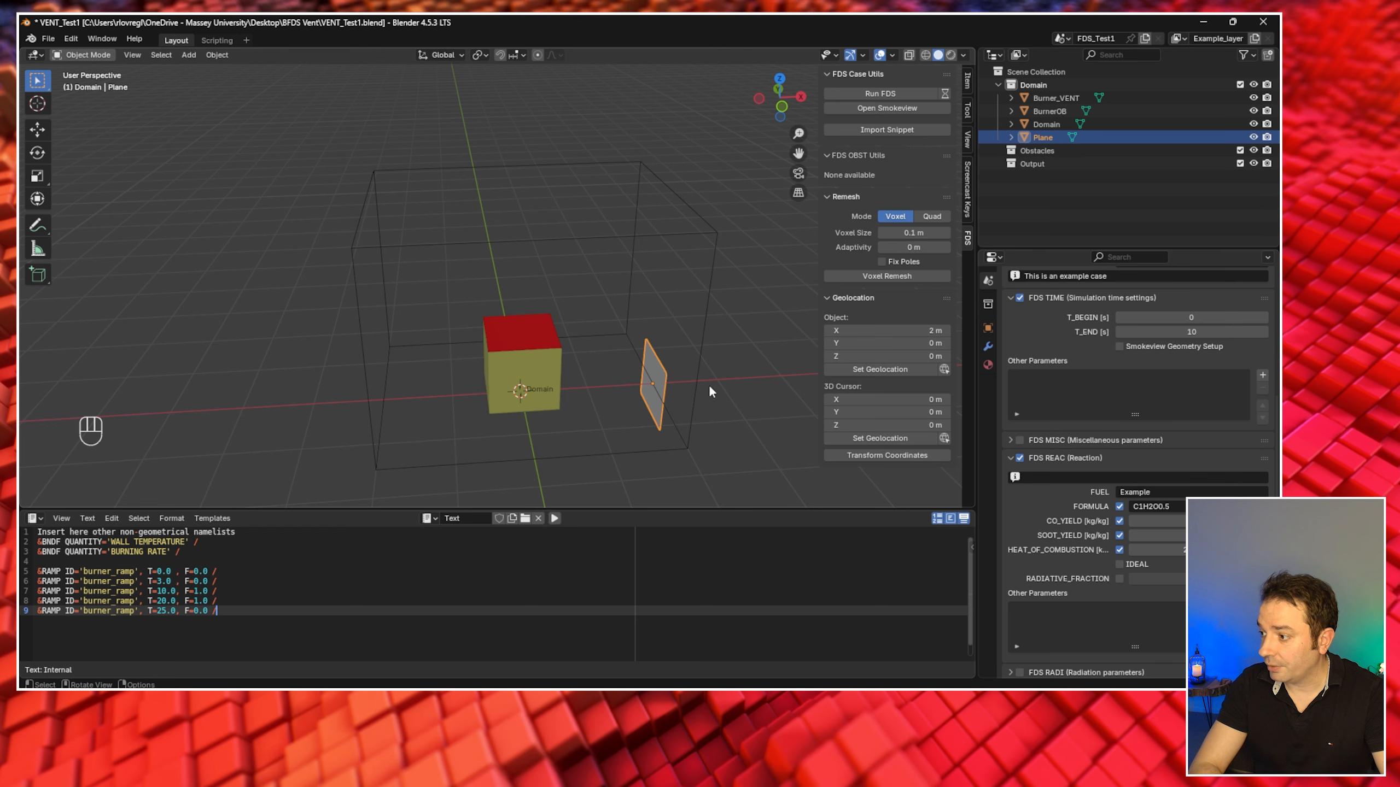
- Set the plane's location to Y 0 m and Z 1 m
click(967, 82)
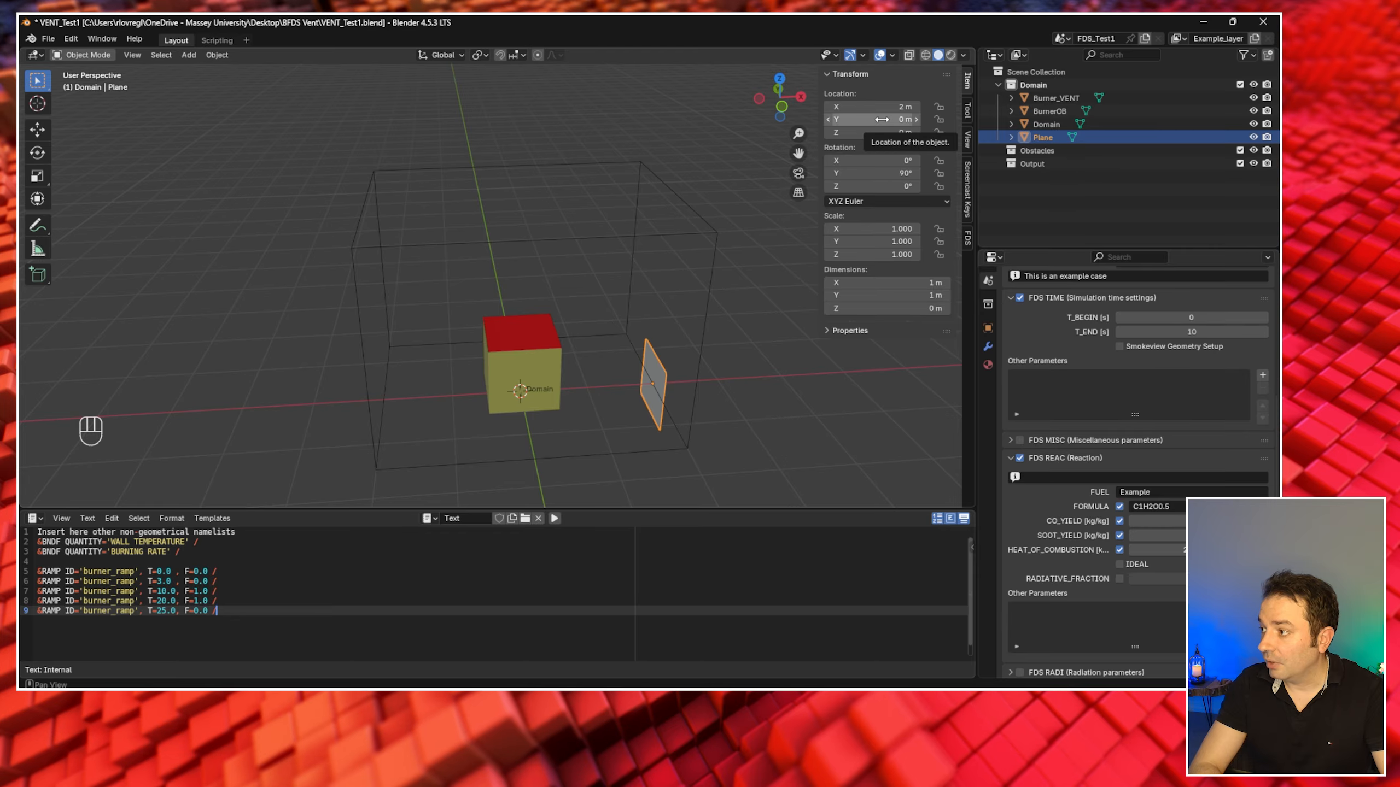
mouse_move(881, 120)
mouse_down()
mouse_move(897, 119)
mouse_move(880, 119)
mouse_up()
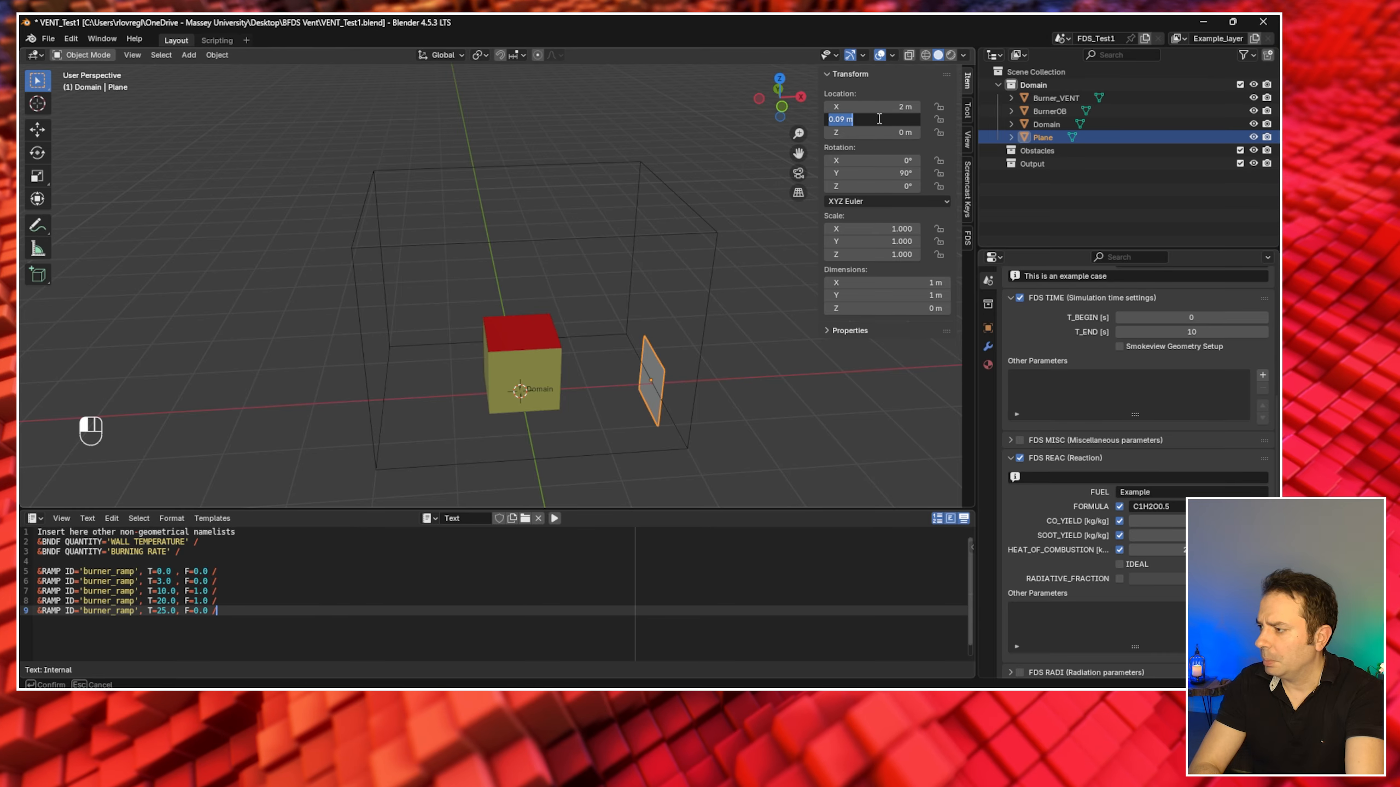
key(Return)
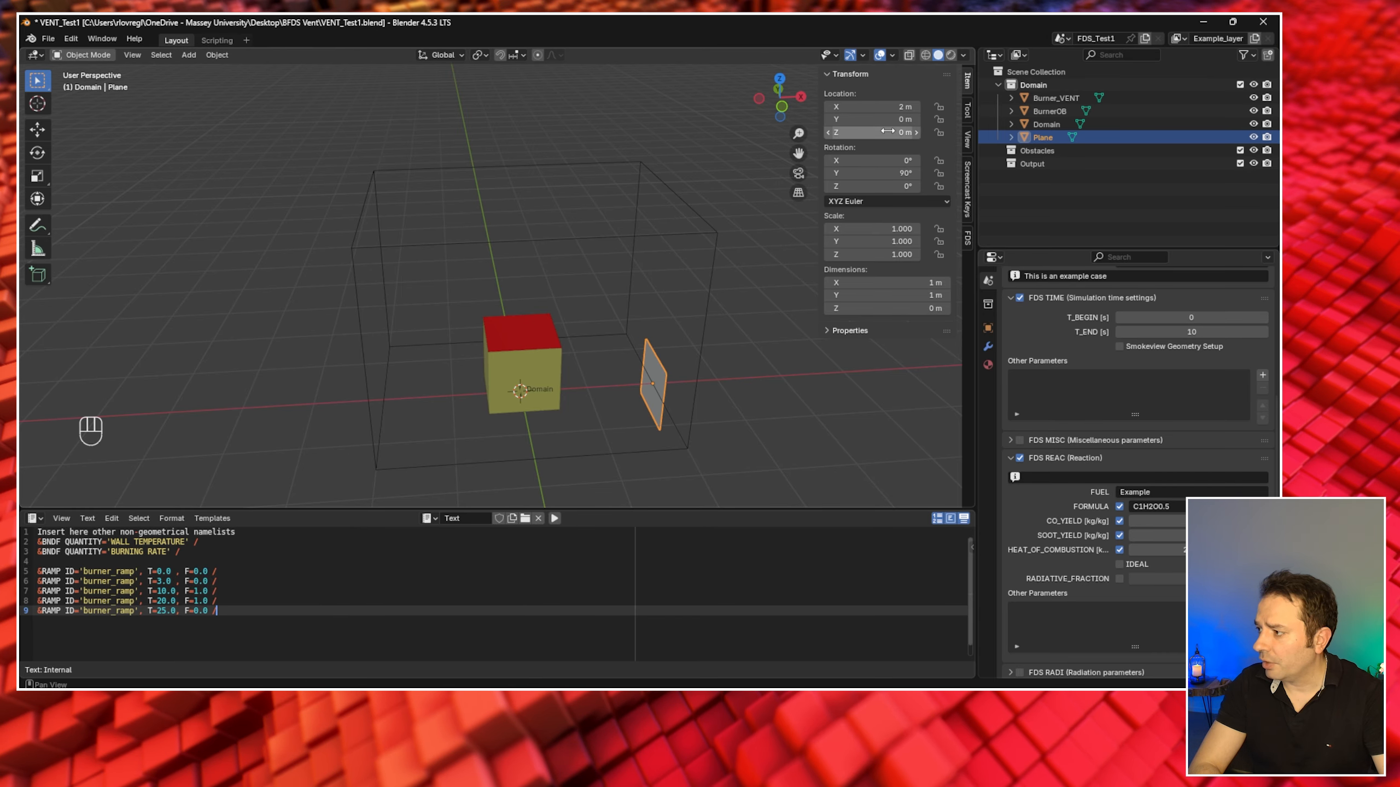
drag(882, 132, 915, 132)
click(891, 134)
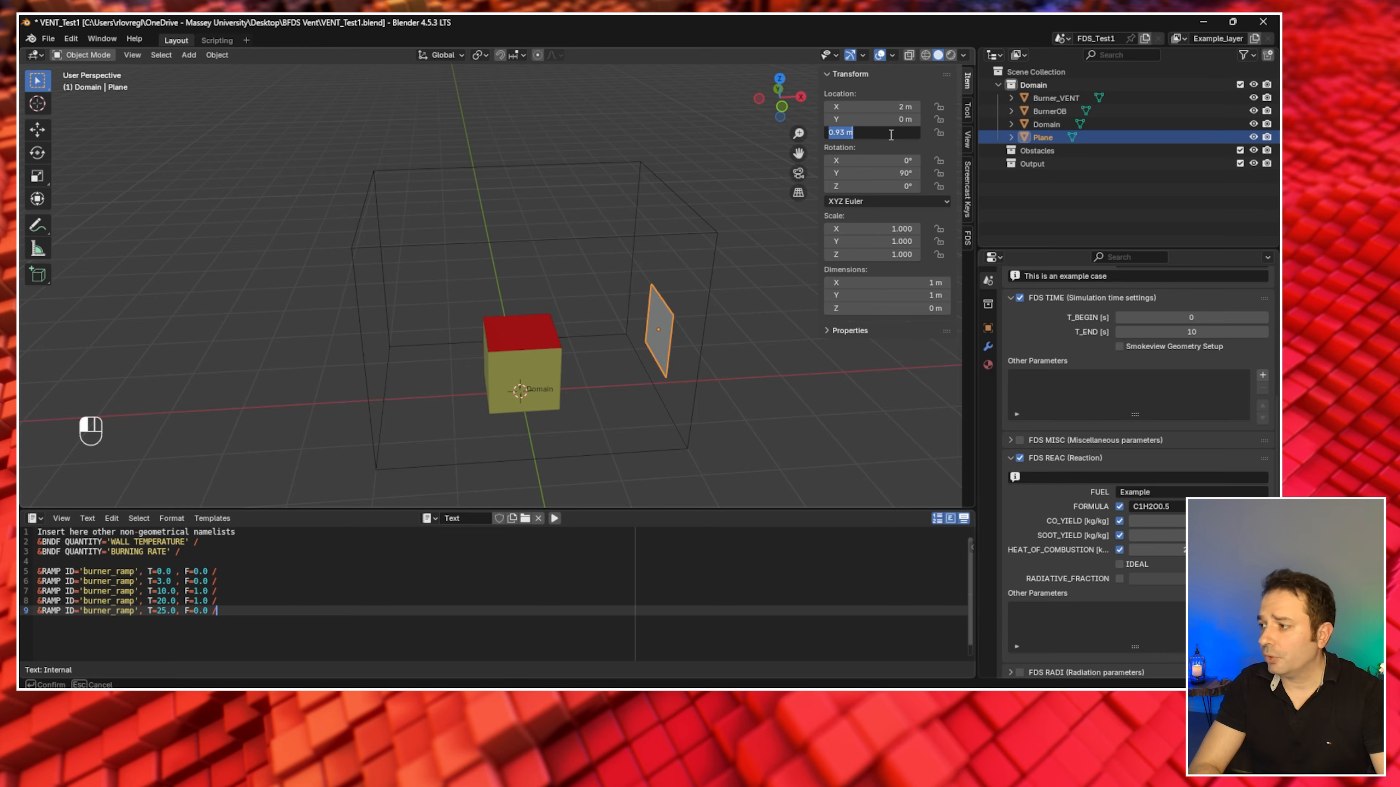
text(1)
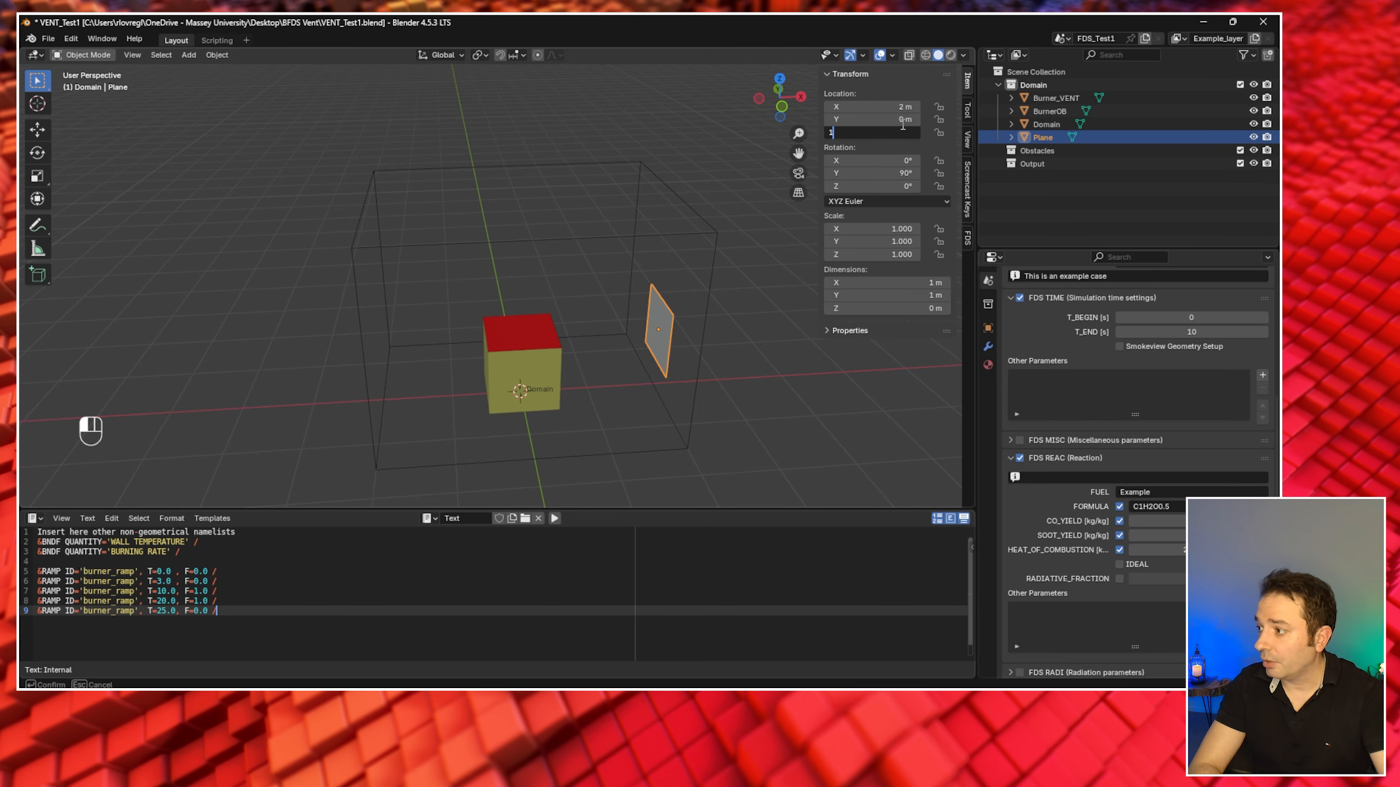
key(Return)
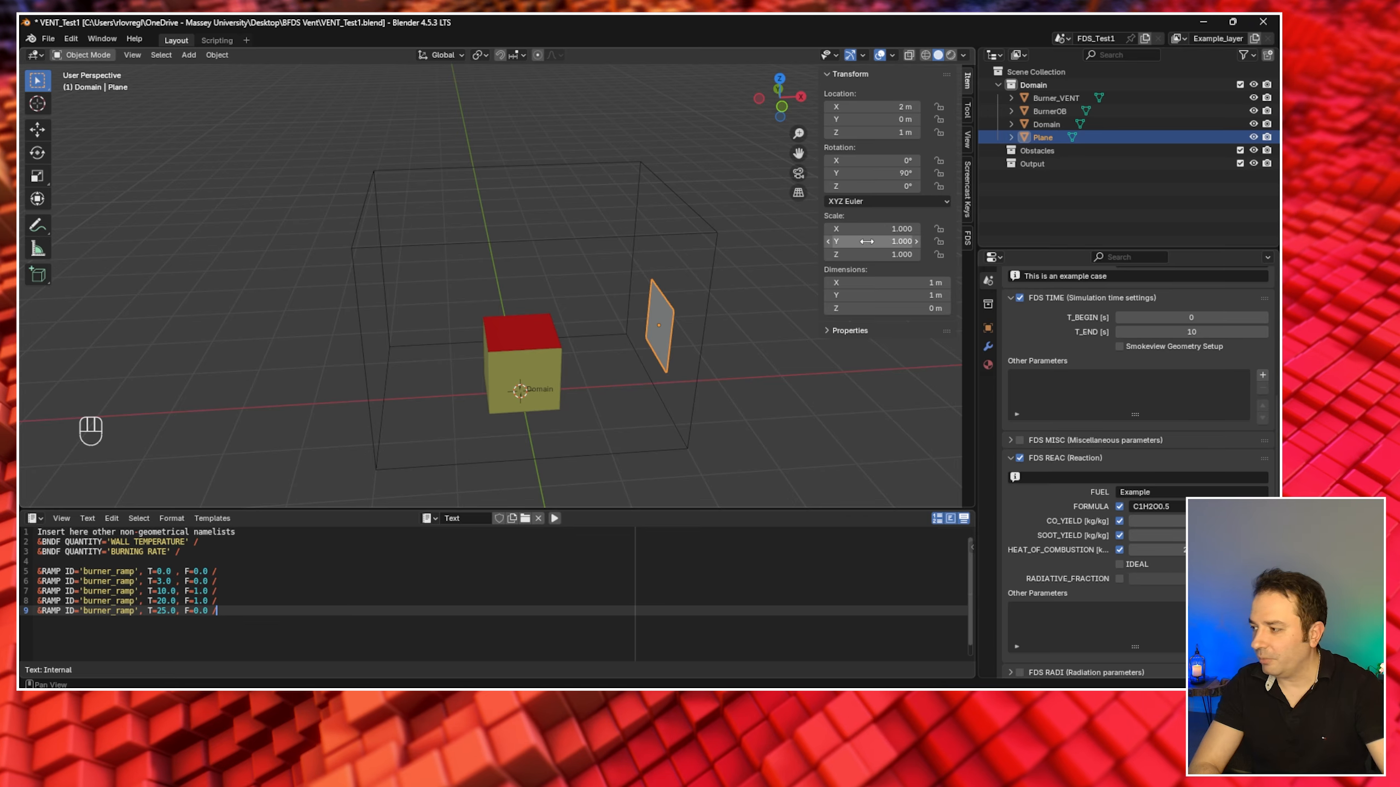
- Scale the plane to 2 in X and 1 in Y, making a door-sized opening
mouse_move(866, 242)
mouse_down()
mouse_move(862, 229)
mouse_move(884, 228)
mouse_up()
click(847, 243)
text(1)
key(Return)
click(847, 229)
click(883, 231)
text(2)
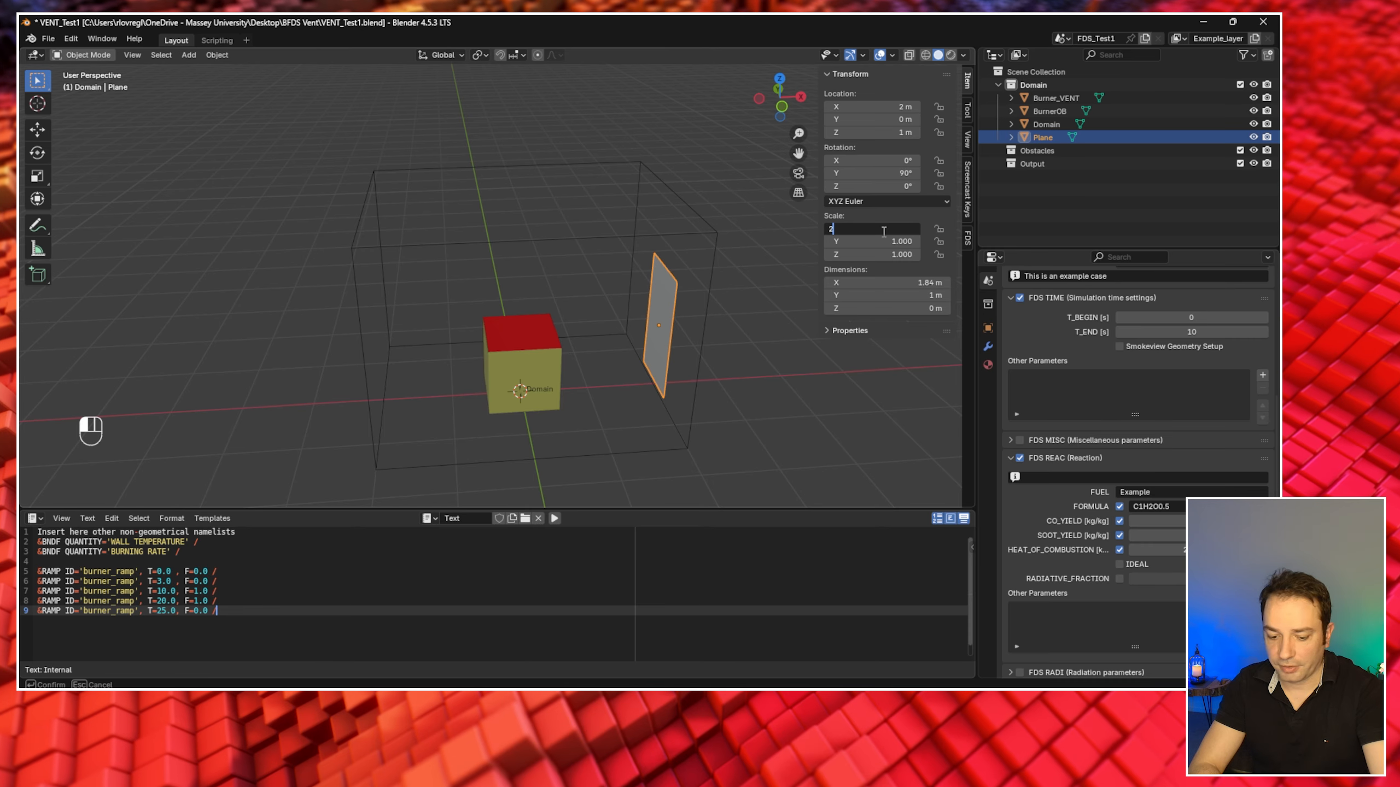
key(Return)
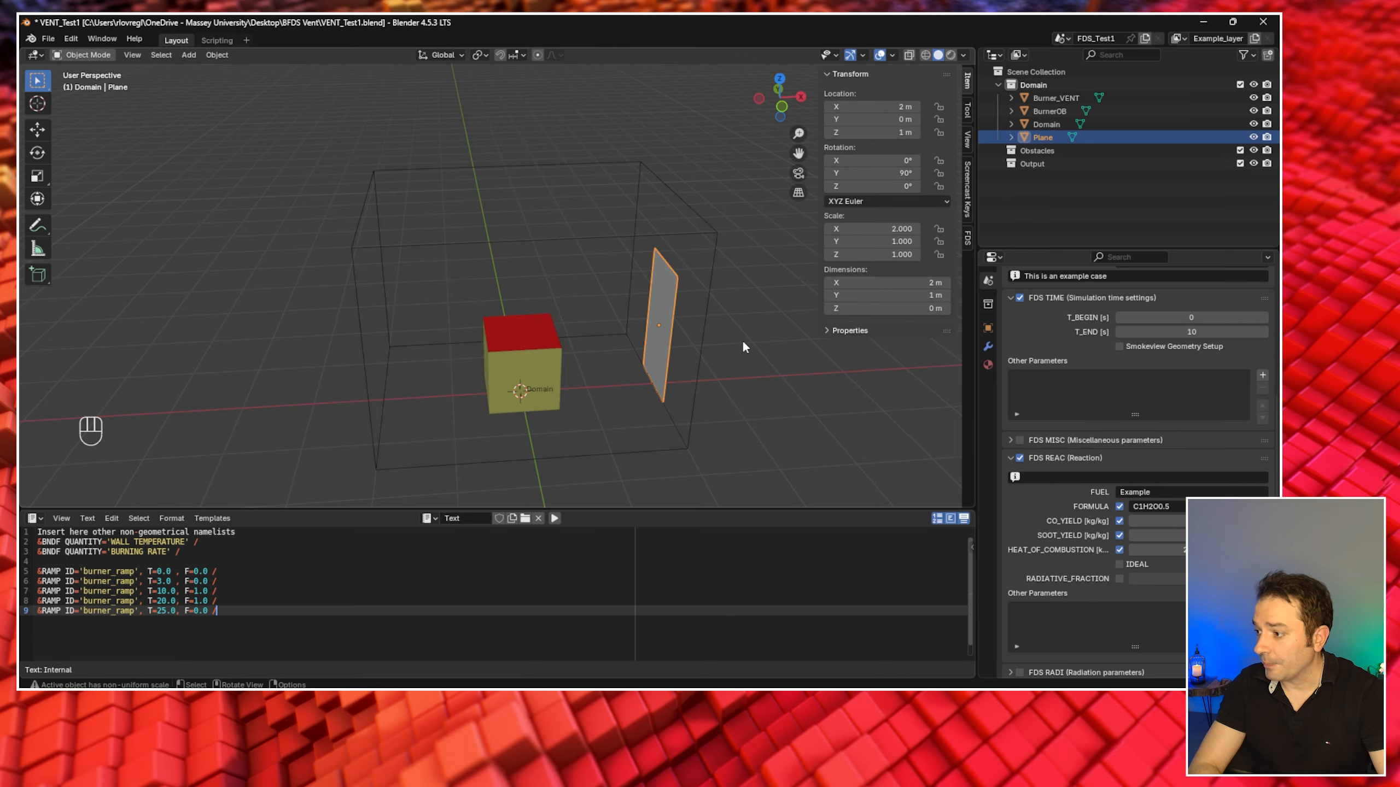
- Change the plane's FDS namelist to VENT and assign it the OPEN surface through SURF_ID
middle_drag(743, 342, 652, 346)
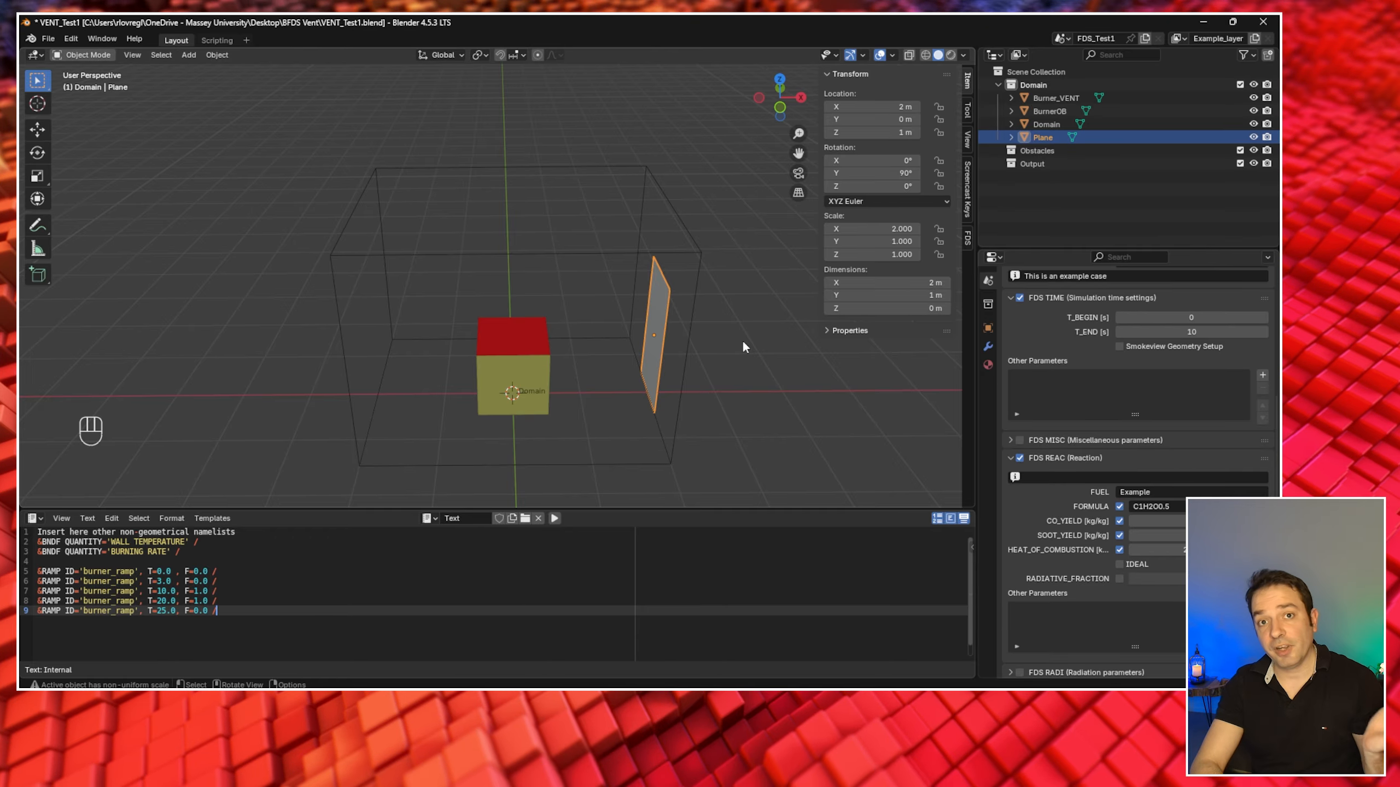
middle_drag(743, 346, 708, 375)
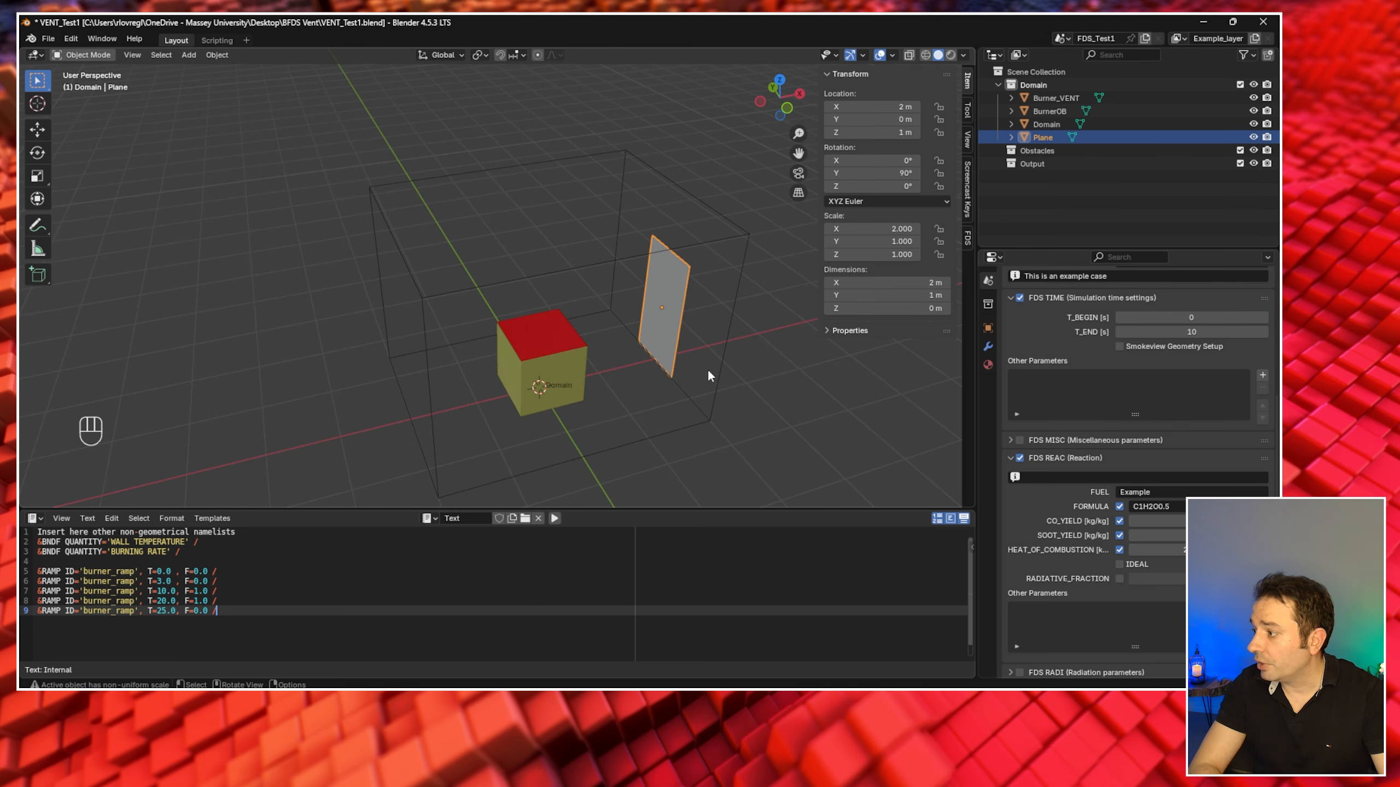
click(988, 329)
click(1099, 302)
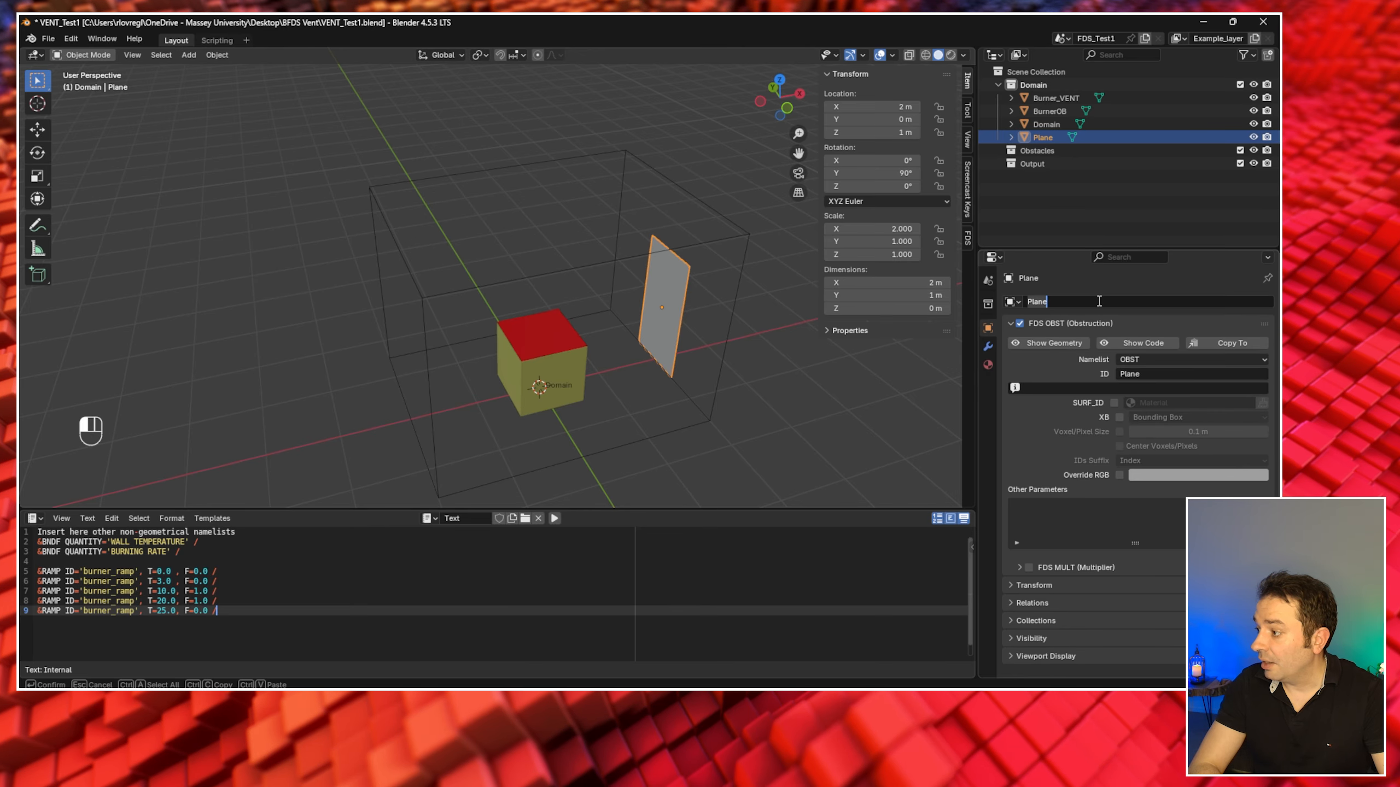
click(1146, 358)
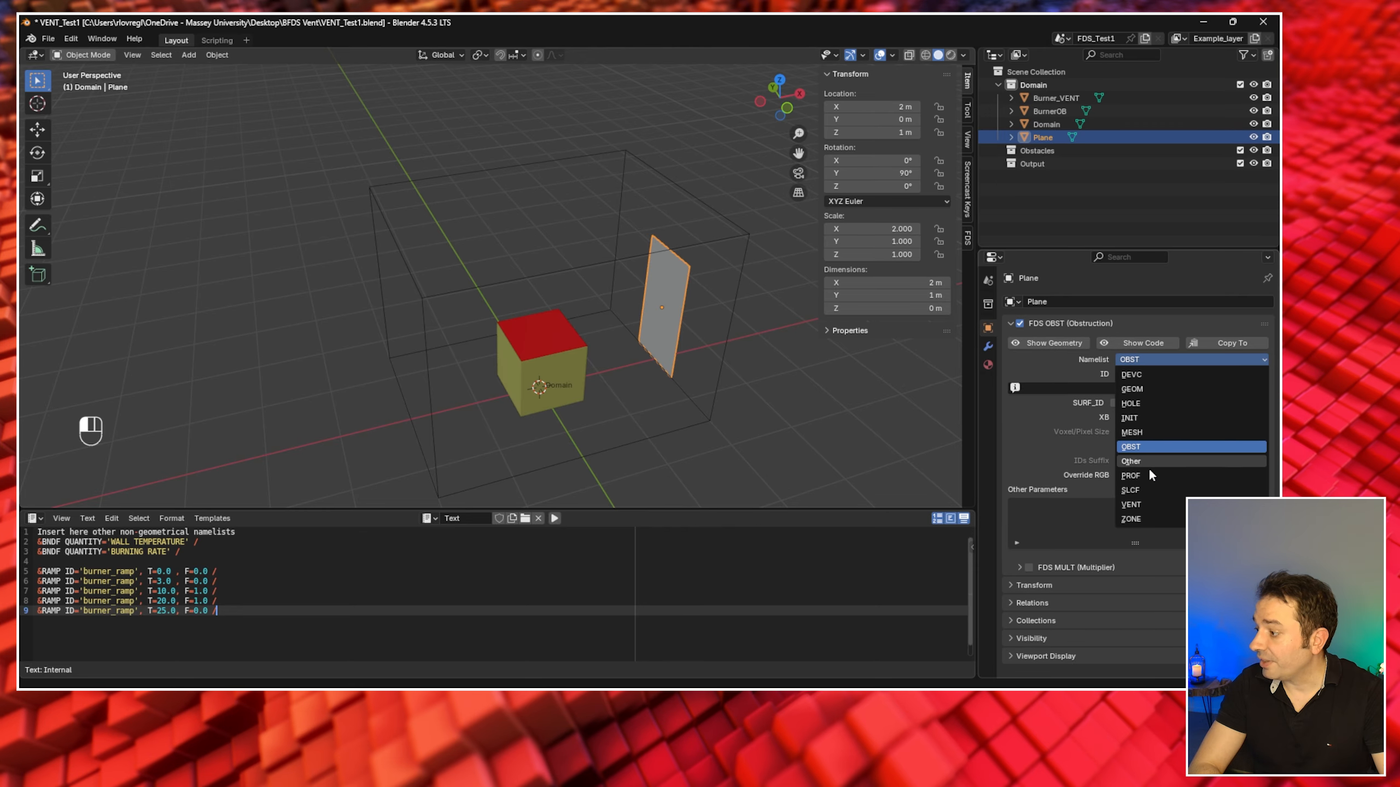
click(1137, 504)
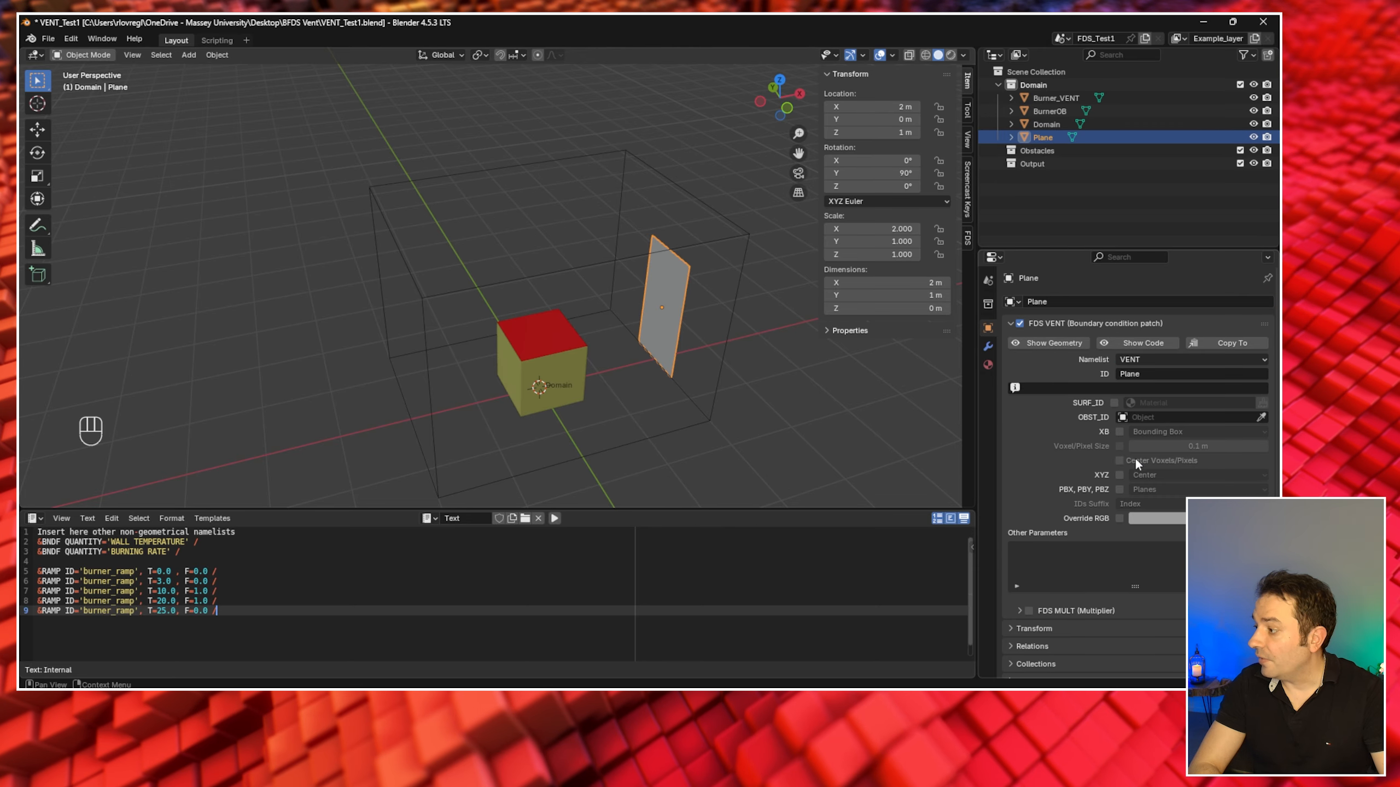
click(1114, 403)
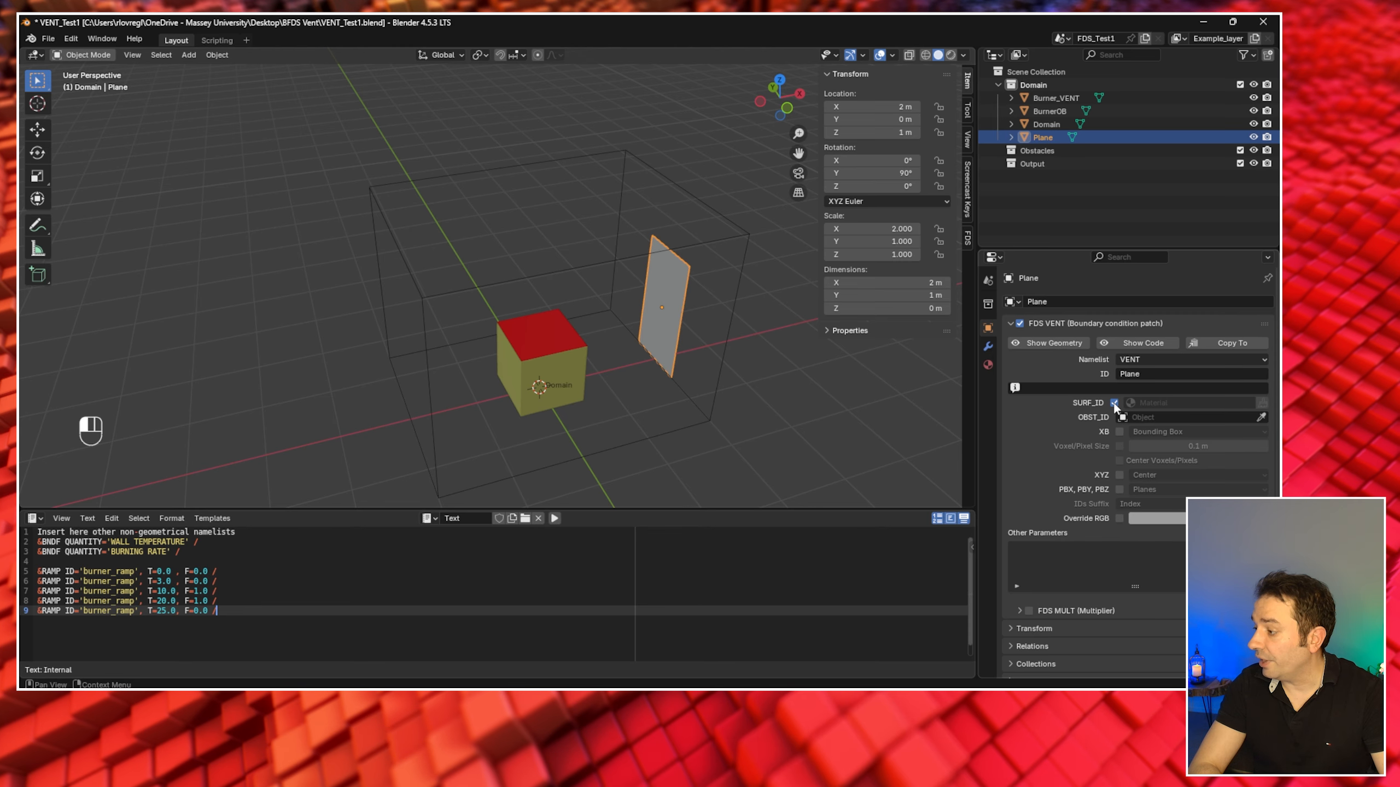
click(1193, 402)
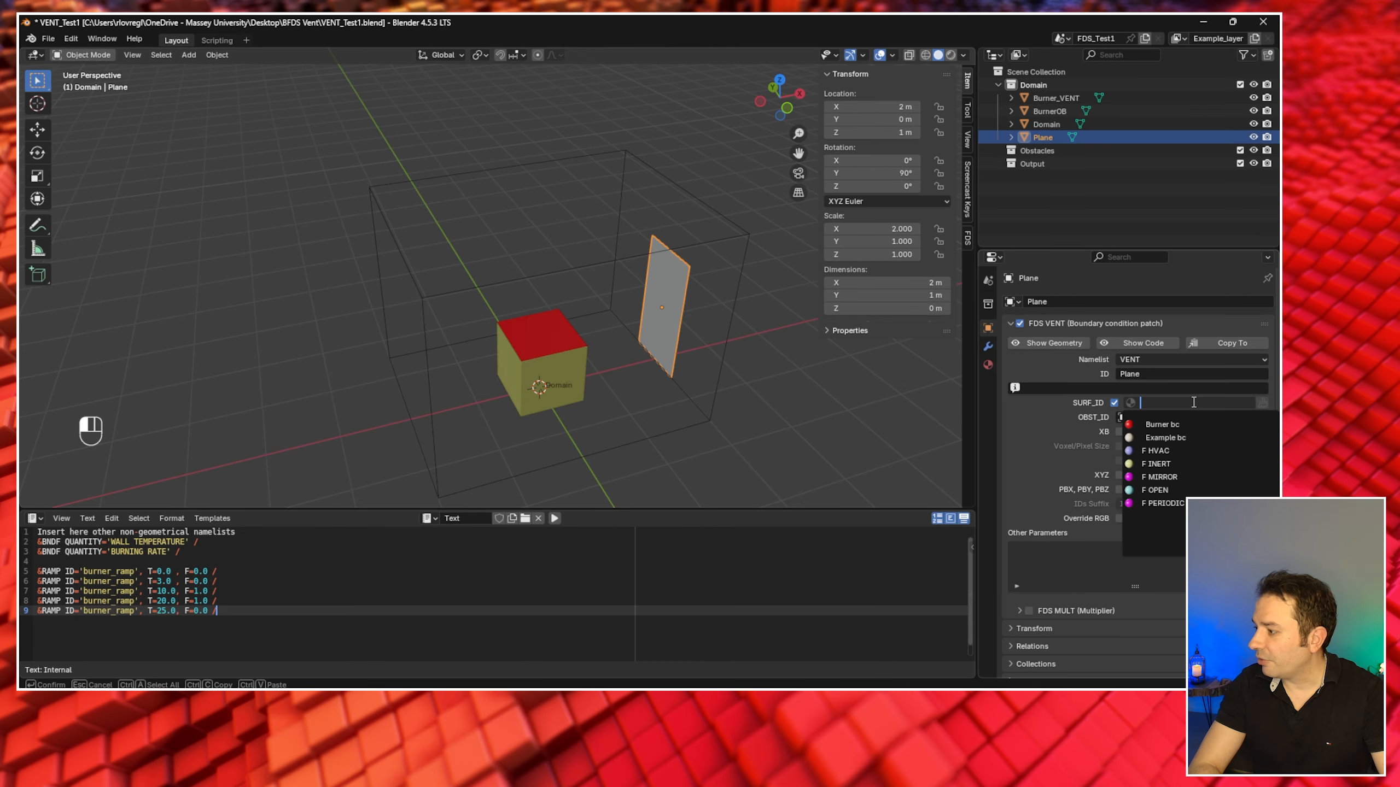
click(1174, 489)
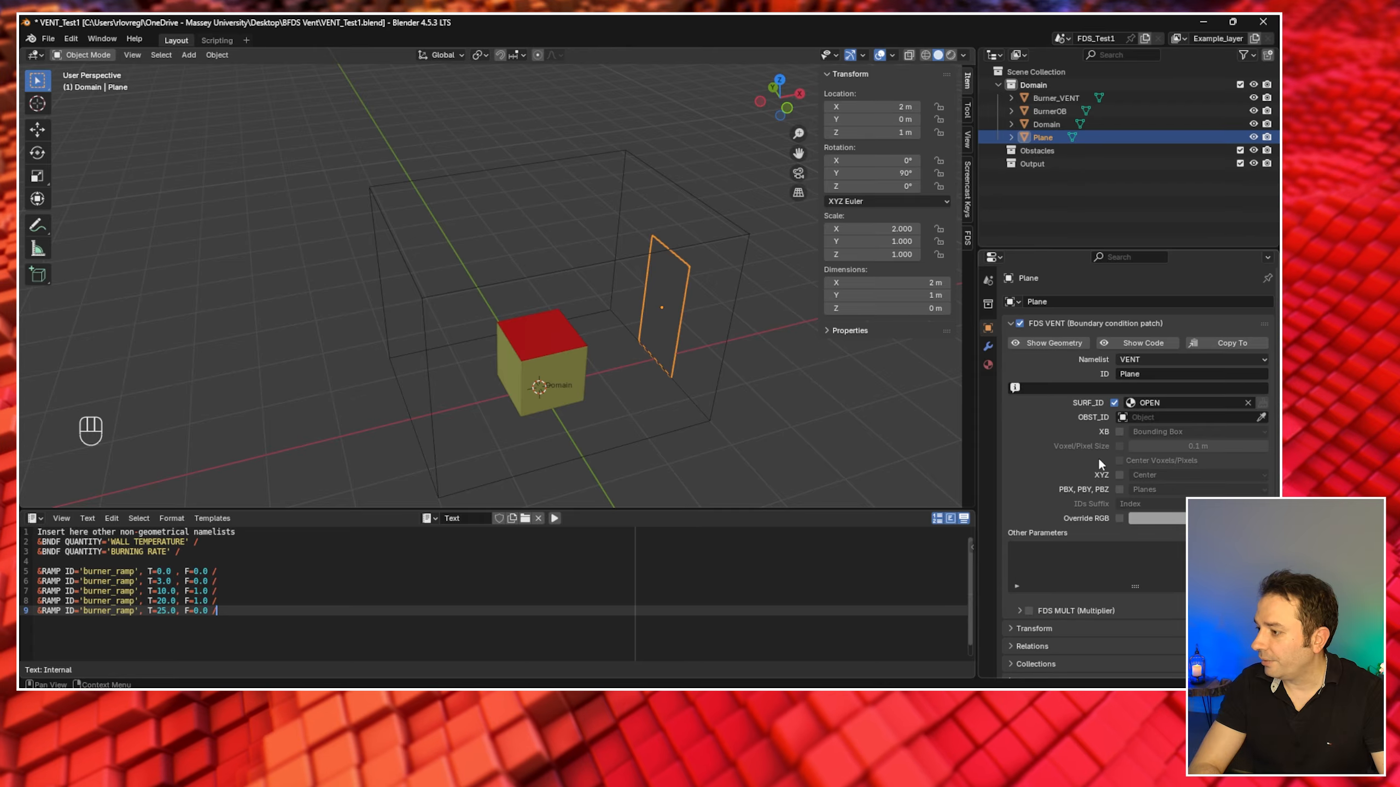
- Enable XB with Faces for the open vent and show its generated FDS code
middle_drag(801, 395, 838, 390)
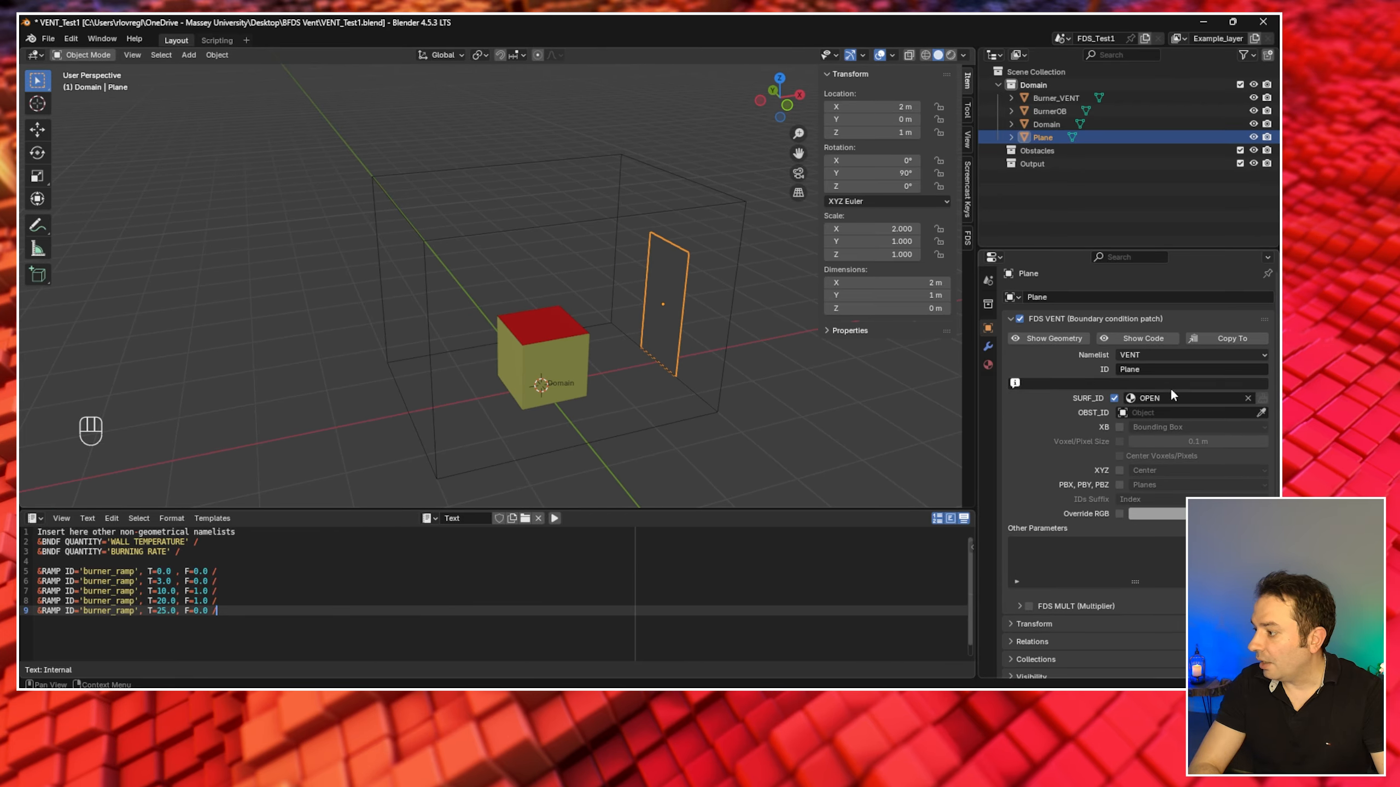
click(1119, 428)
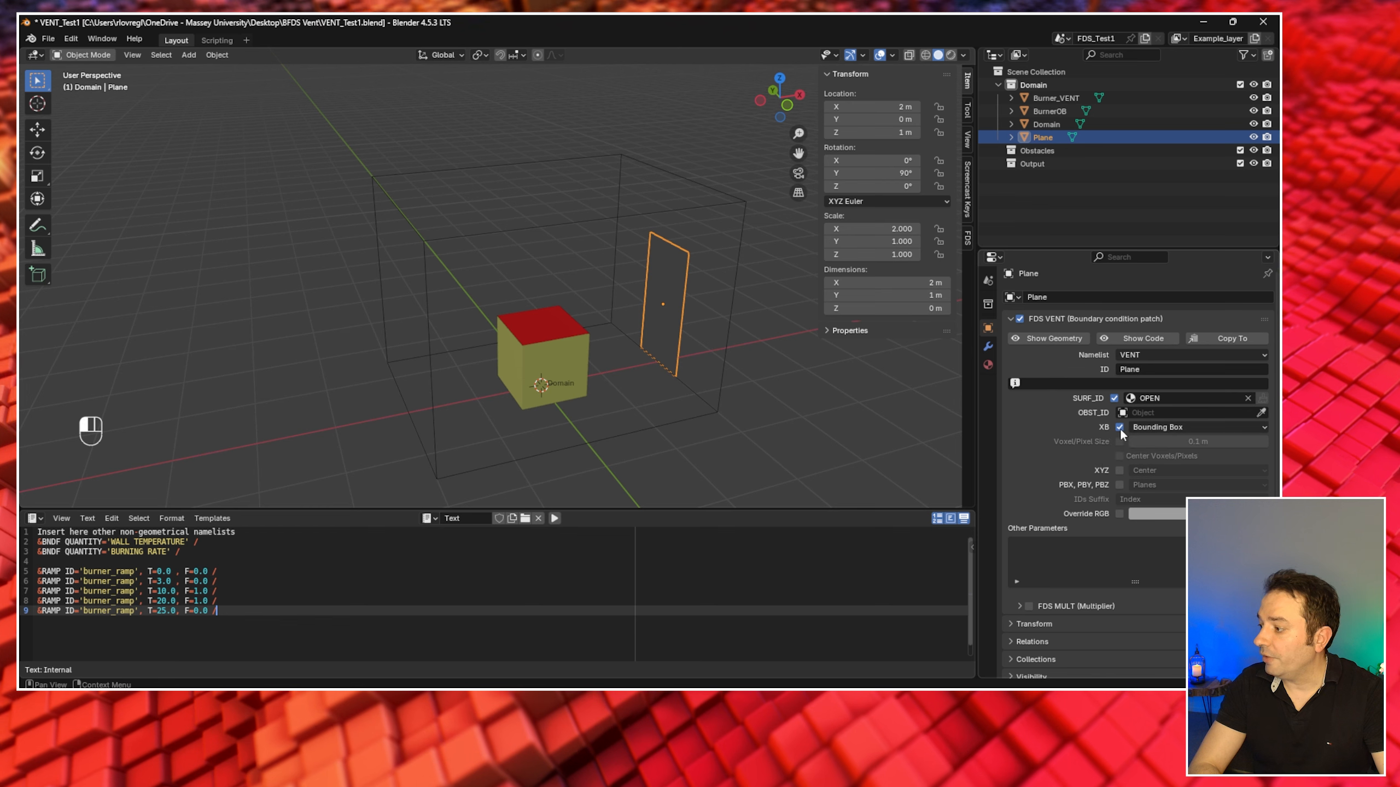
click(1148, 428)
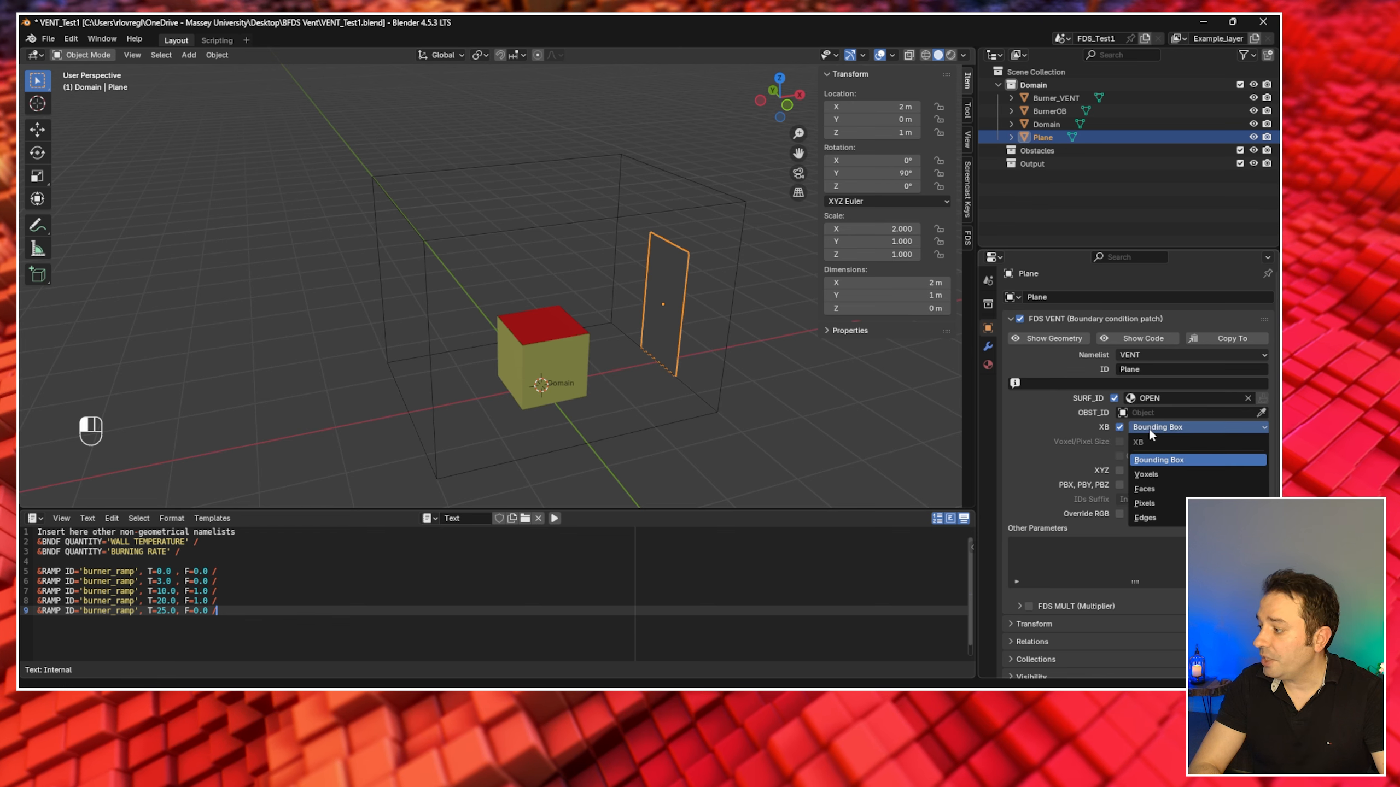
click(1148, 490)
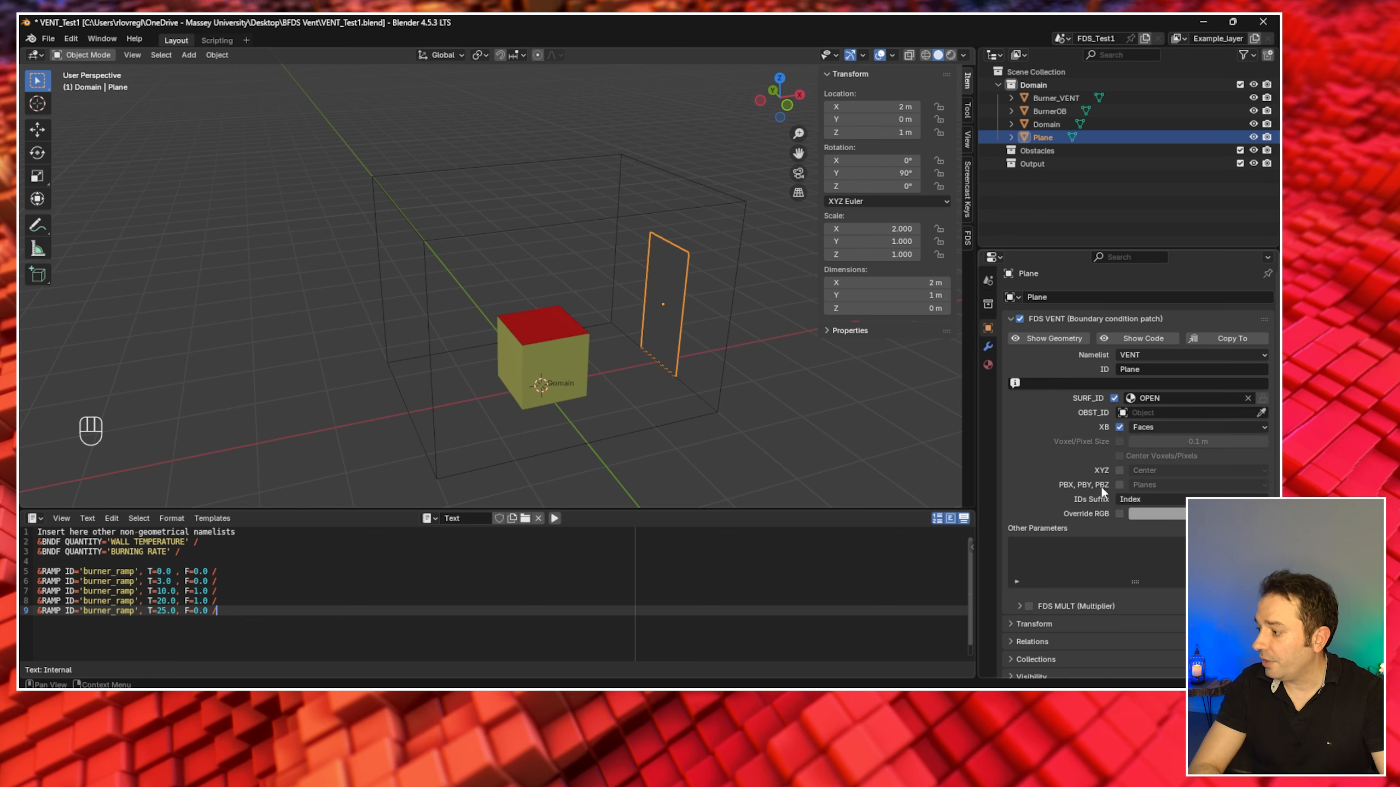
click(1111, 337)
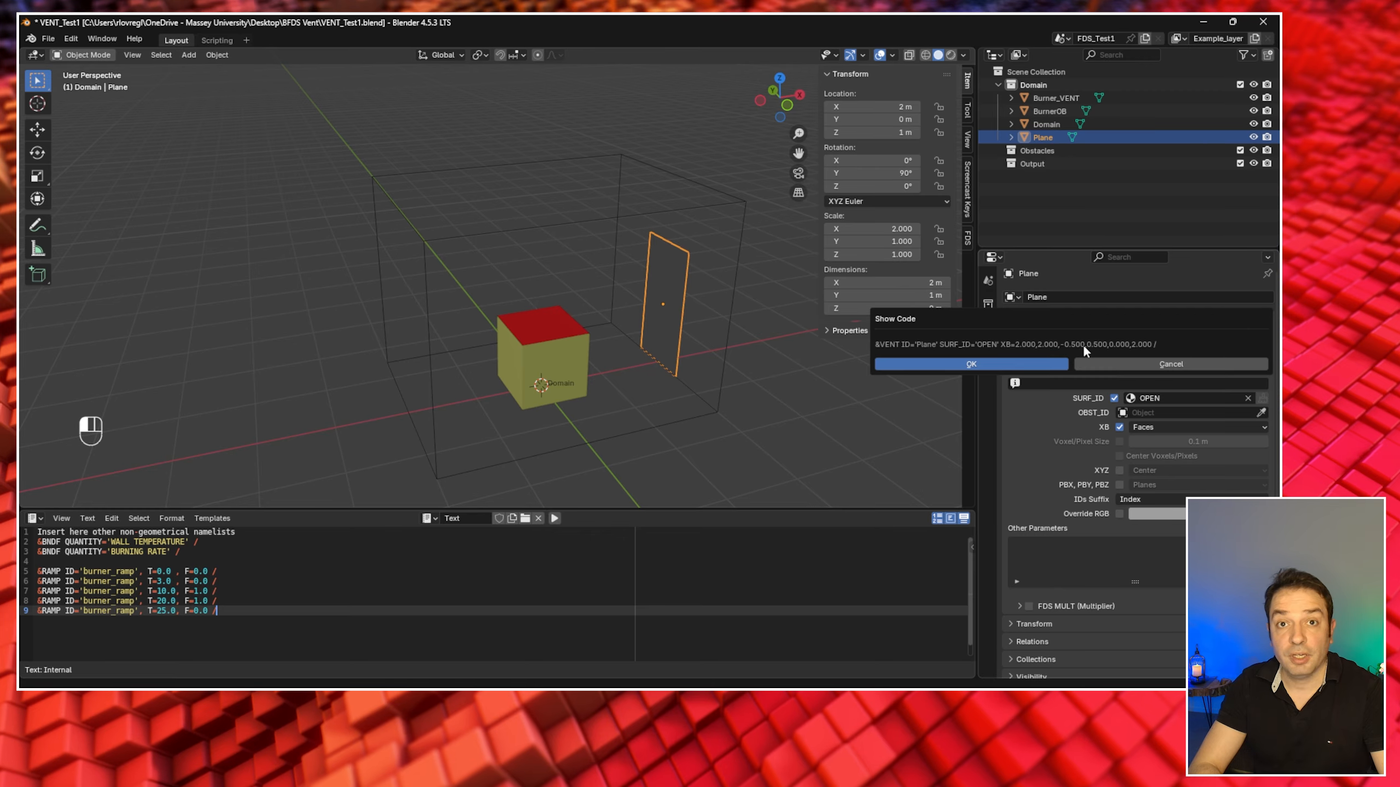
click(1035, 365)
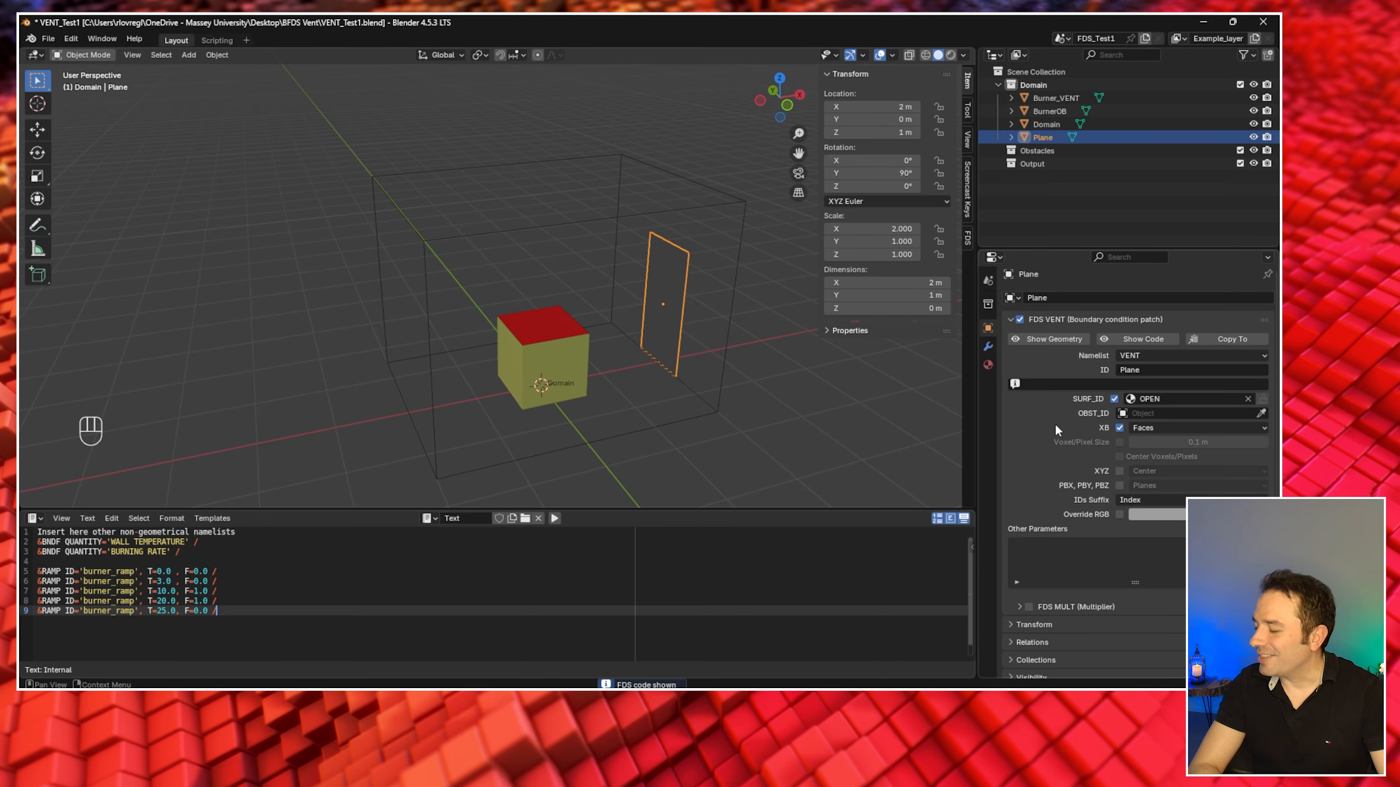
- Edit the simulation end time T_END of the FDS_Test1 case
middle_drag(897, 425, 777, 410)
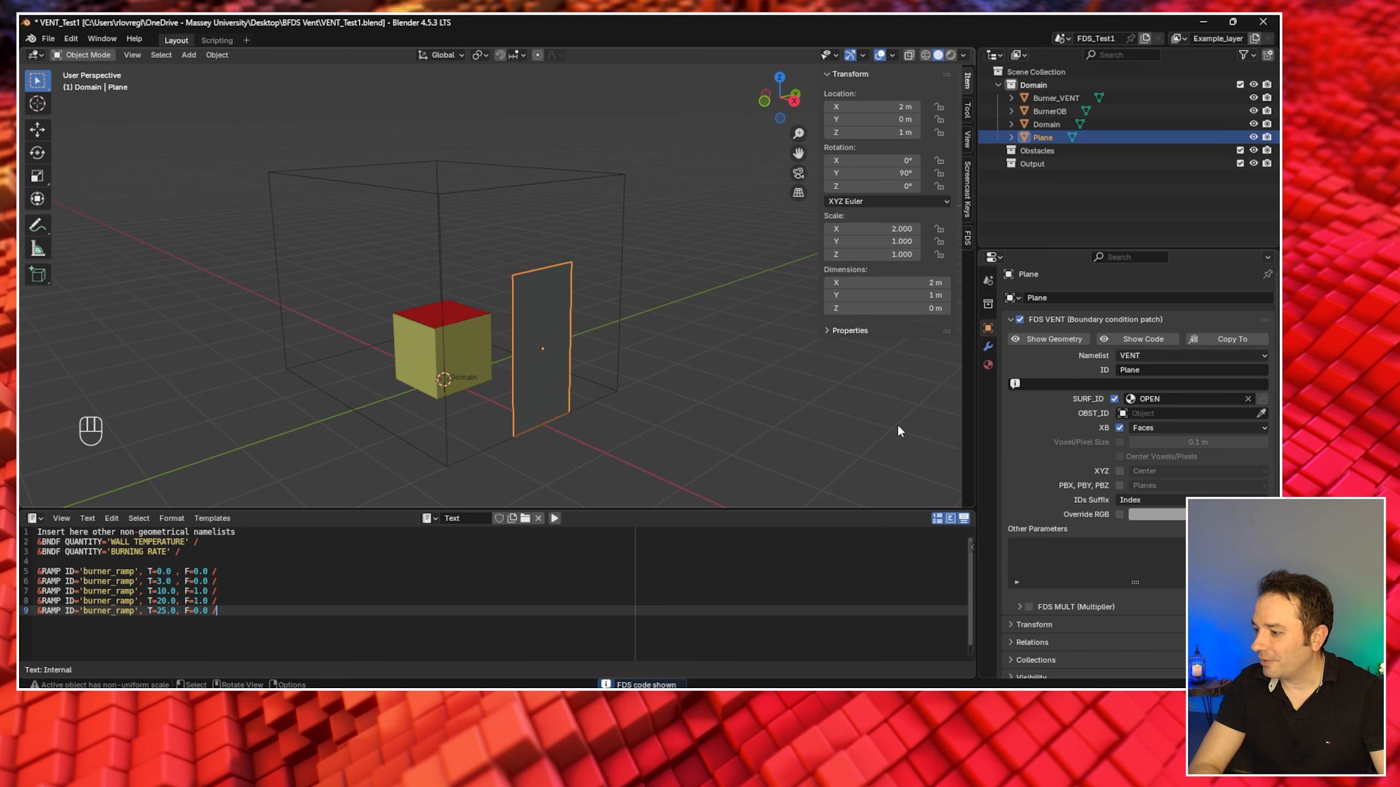
mouse_move(897, 426)
middle_down()
mouse_move(857, 423)
mouse_move(931, 425)
mouse_move(959, 441)
mouse_move(898, 428)
middle_up()
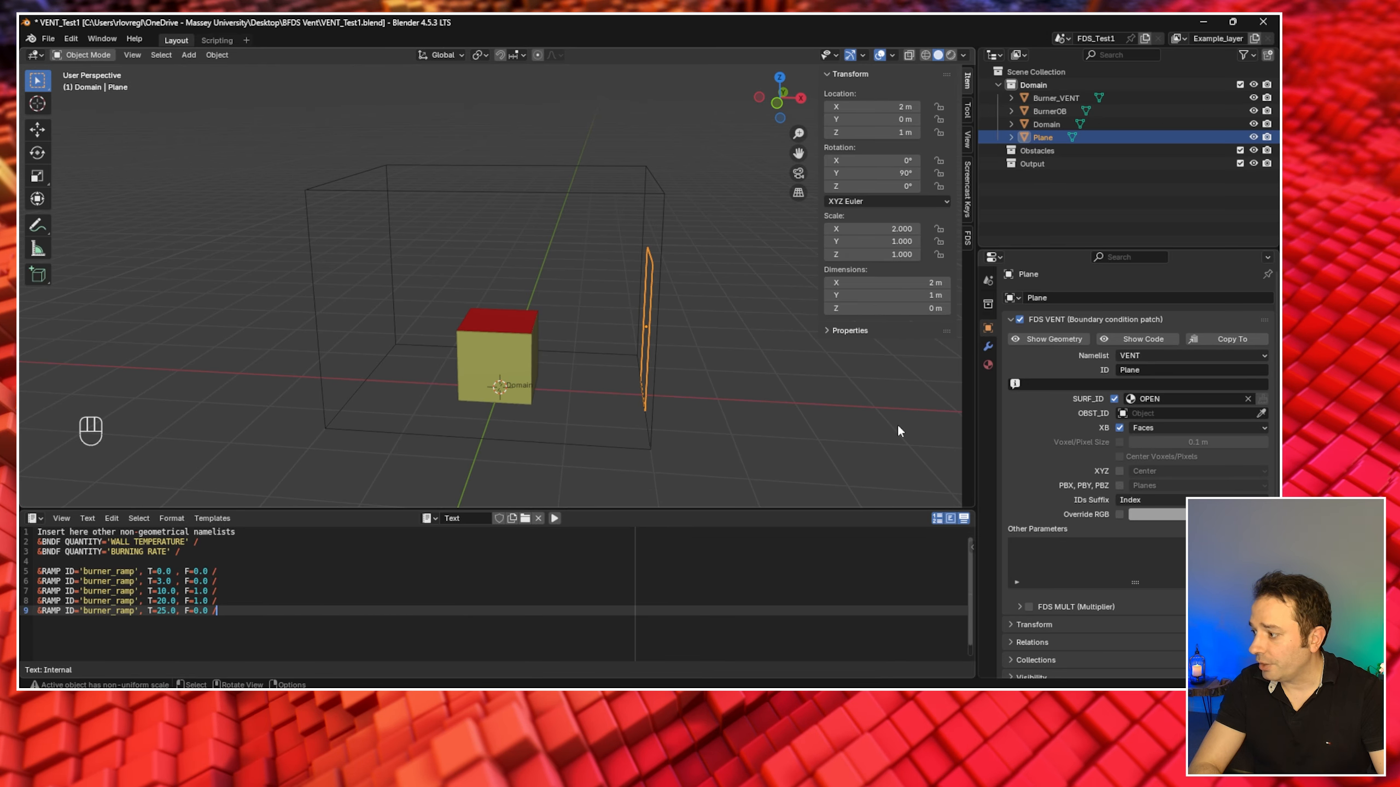
middle_drag(738, 385, 739, 385)
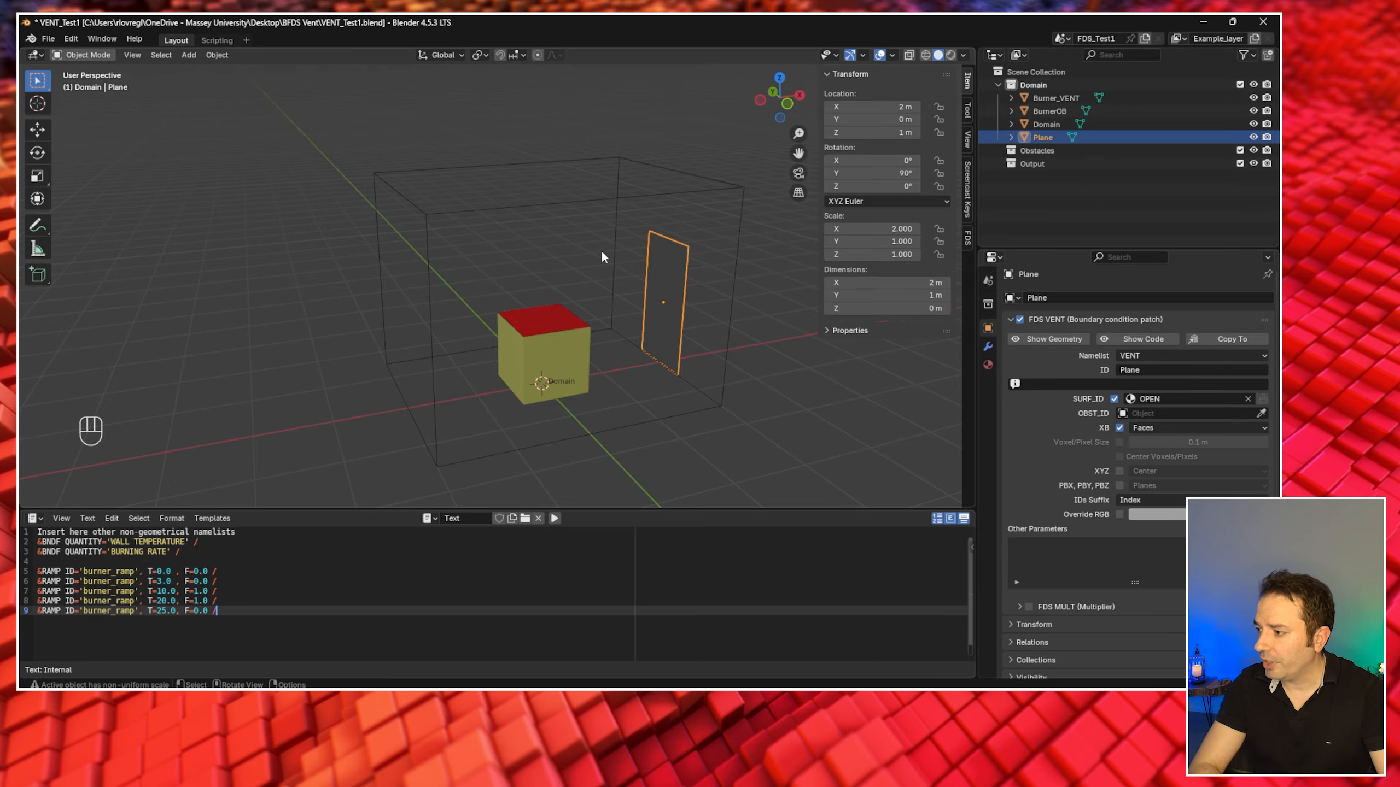
middle_drag(701, 329, 746, 350)
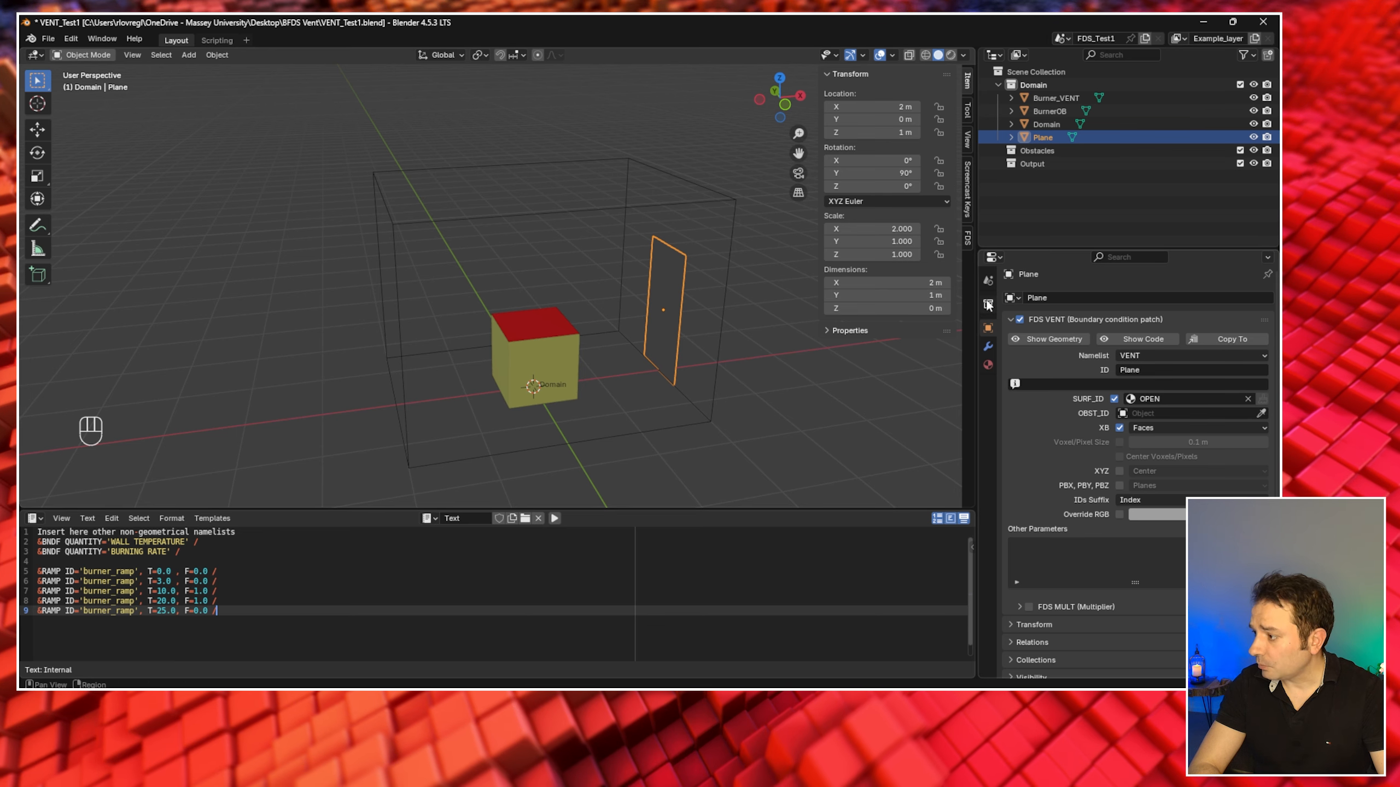
click(987, 281)
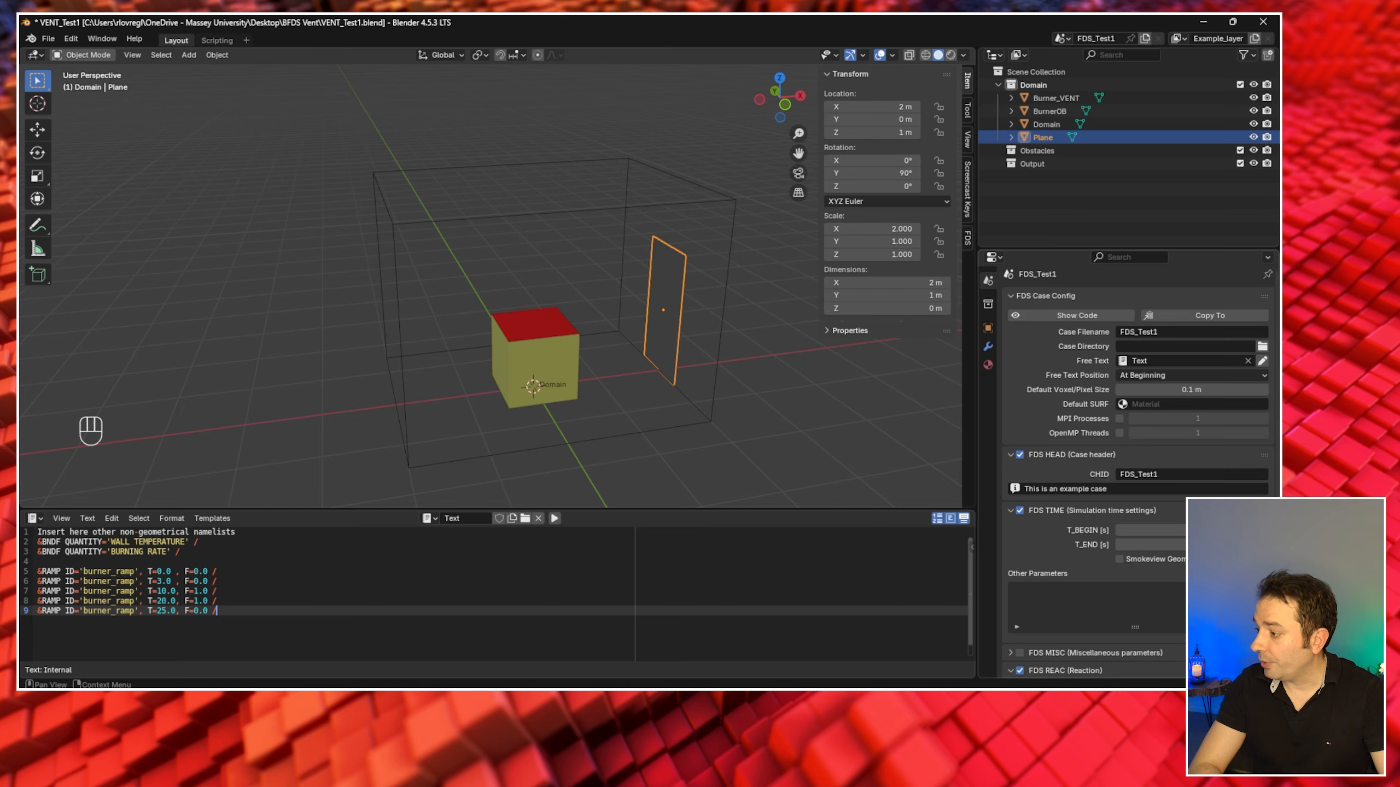
double_click(1157, 544)
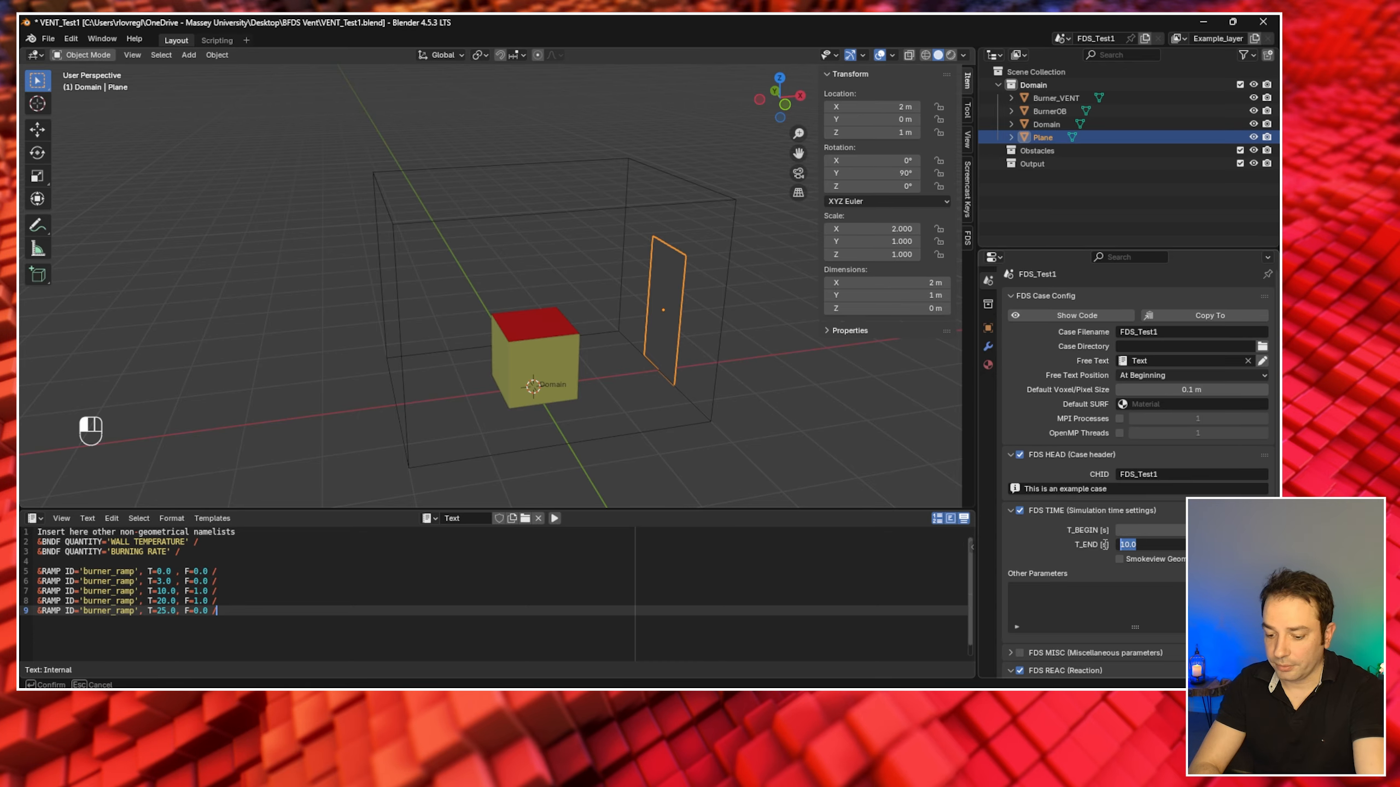
key(Return)
- Run the case with the open vent in FDS and open its results in Smokeview
click(968, 240)
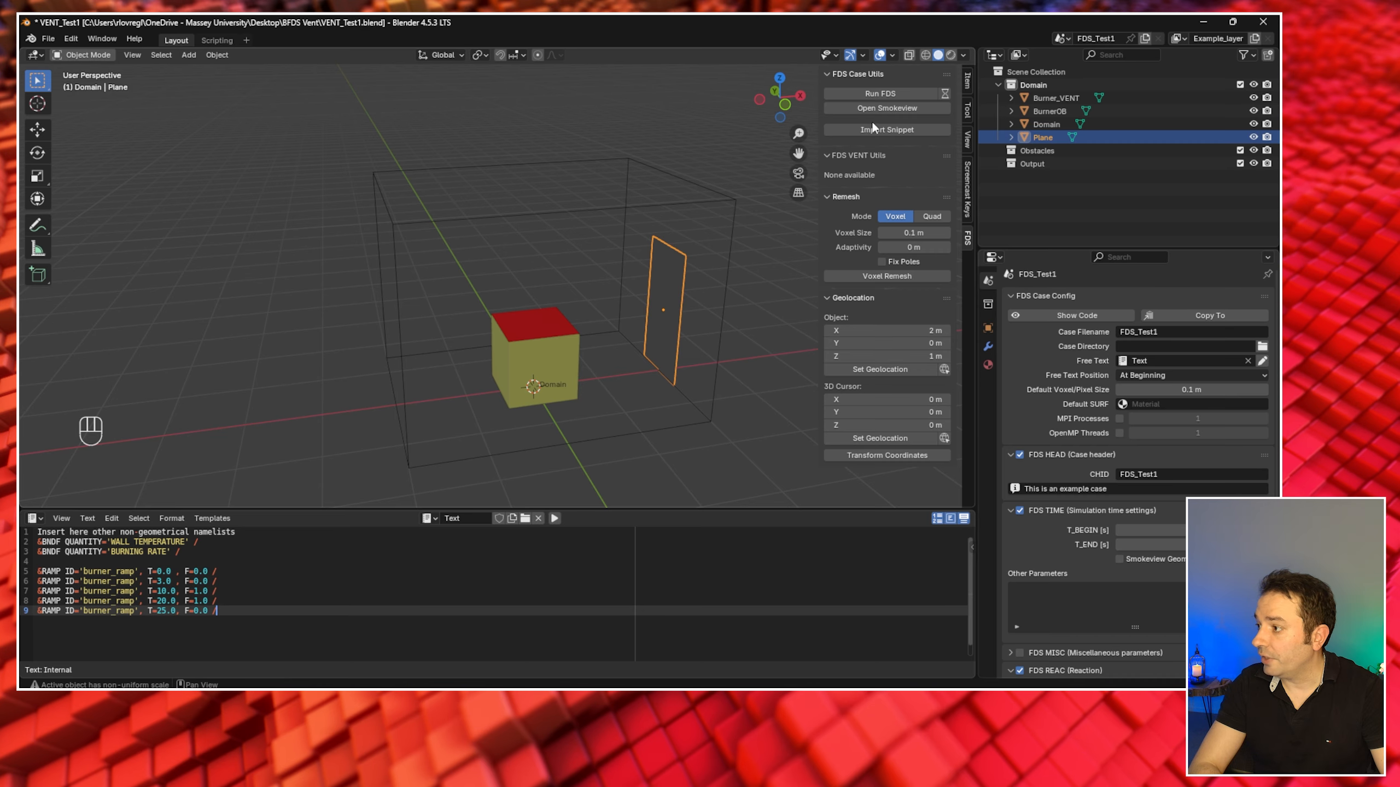
click(872, 93)
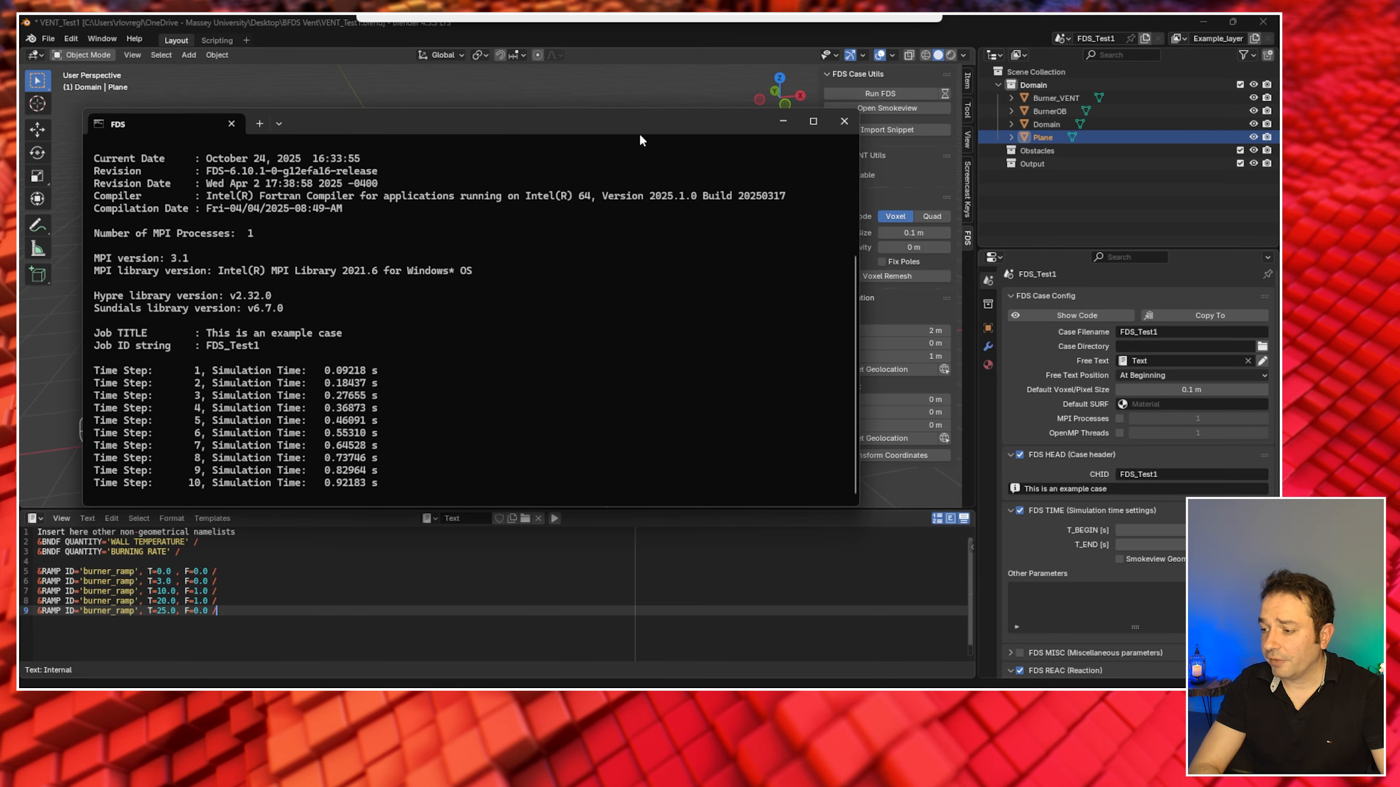
drag(638, 132, 625, 114)
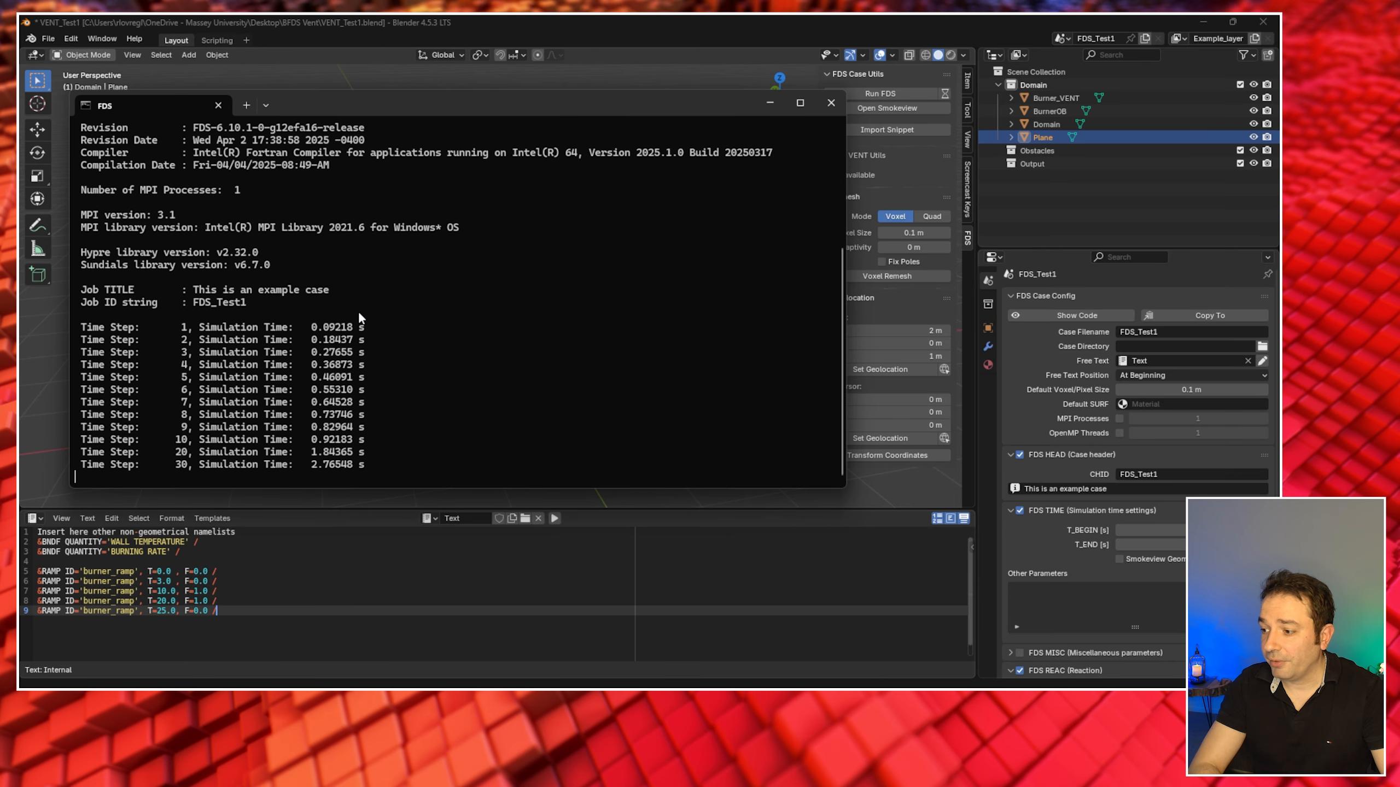
click(862, 110)
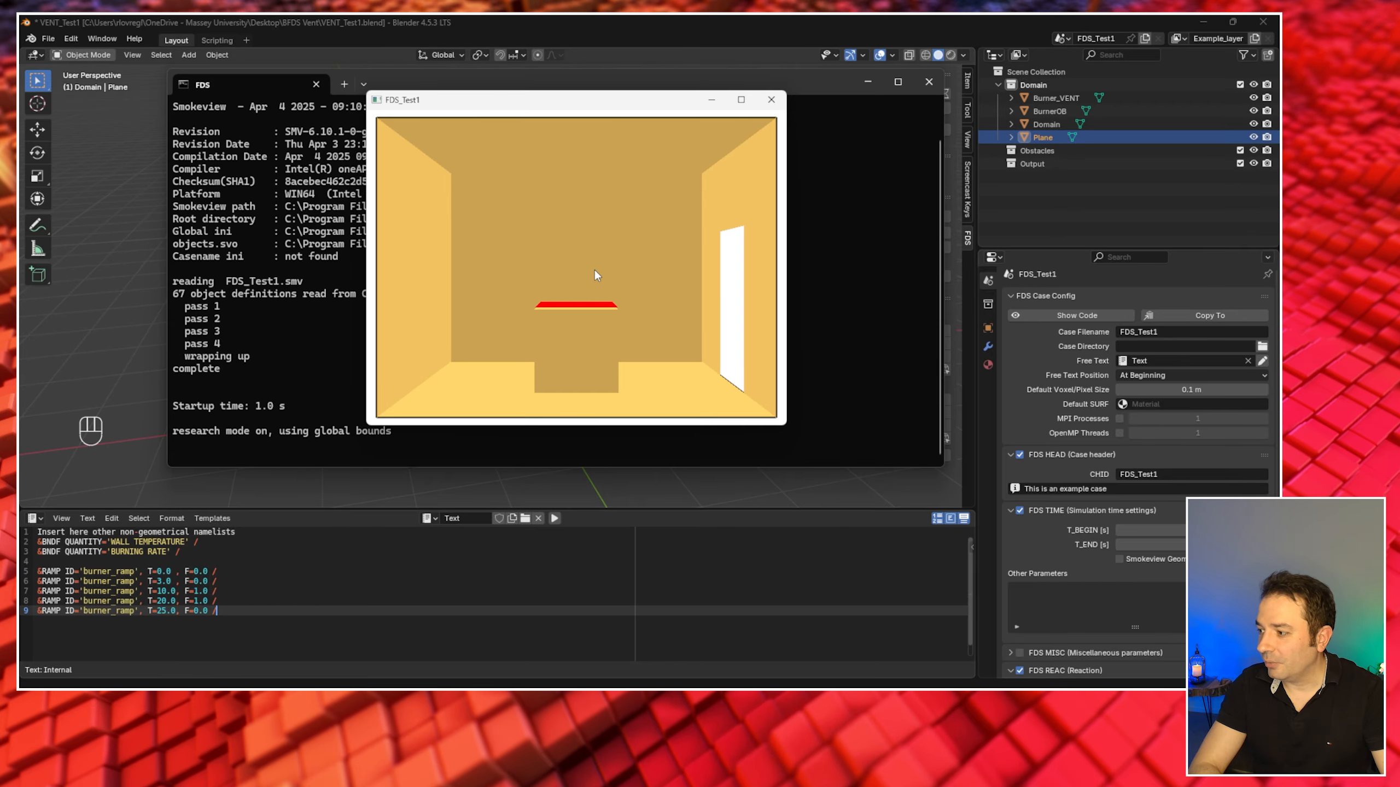
- Load the 3D smoke and flame in Smokeview and scrub through time to examine the smoke around the open vent
mouse_move(596, 272)
mouse_down()
mouse_move(625, 283)
mouse_move(518, 283)
mouse_move(614, 287)
mouse_up()
drag(625, 286, 540, 292)
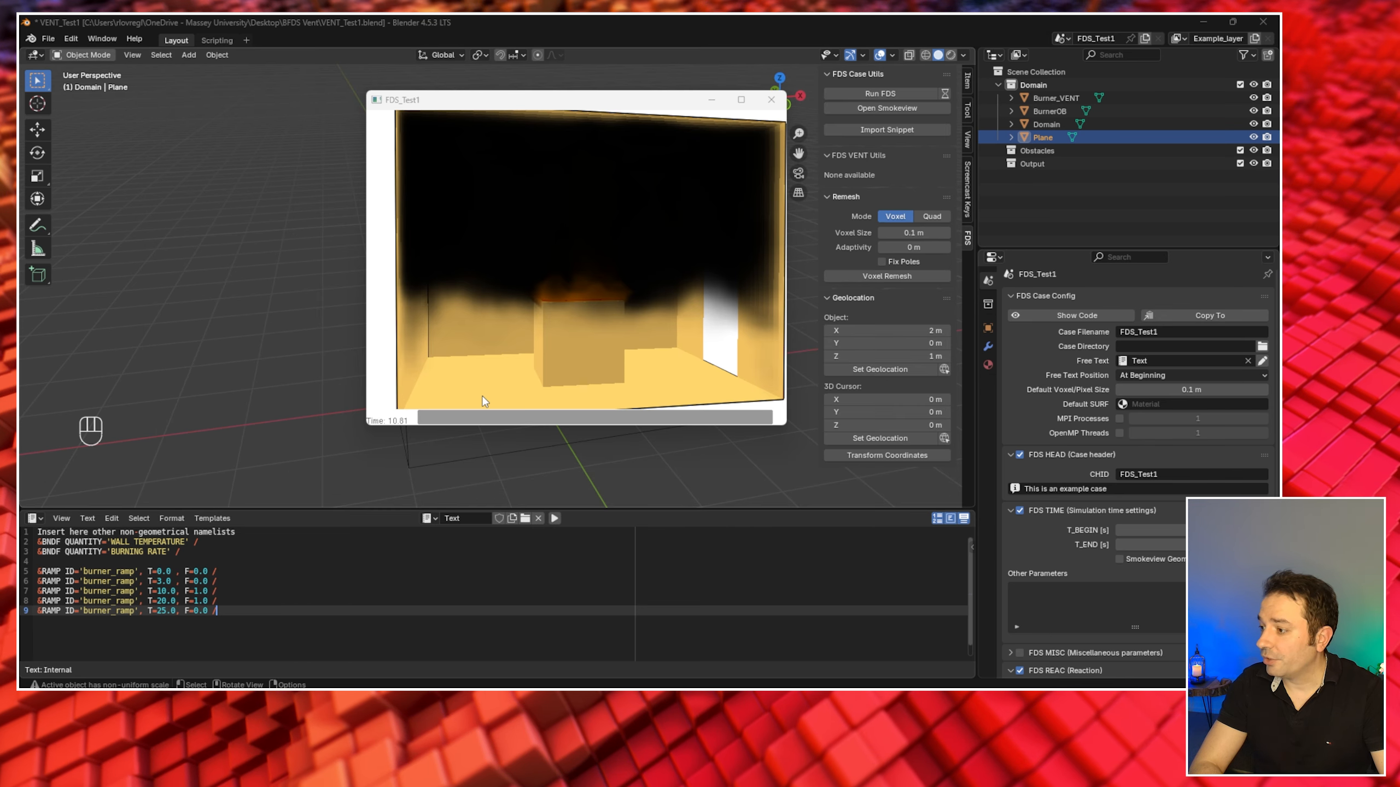
drag(440, 417, 801, 437)
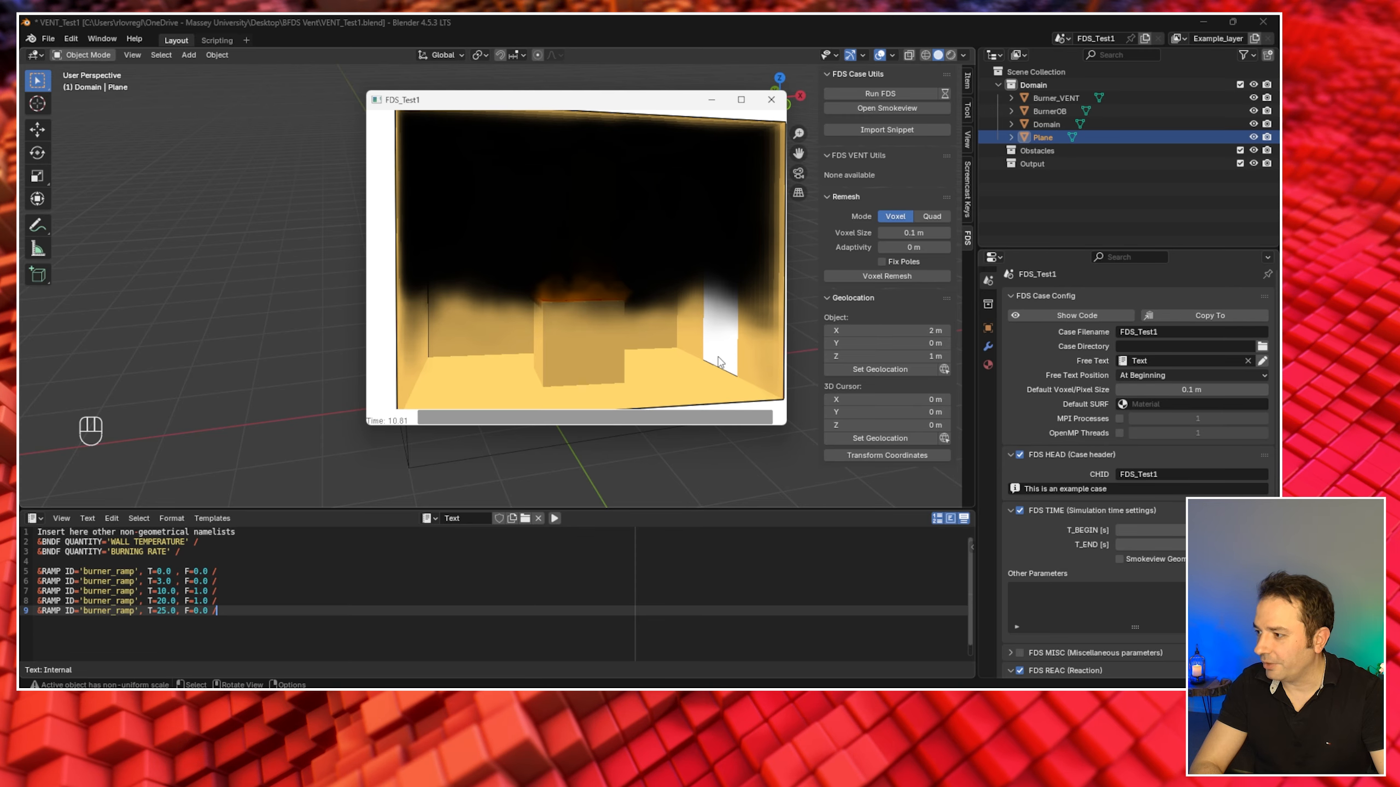
drag(717, 359, 662, 284)
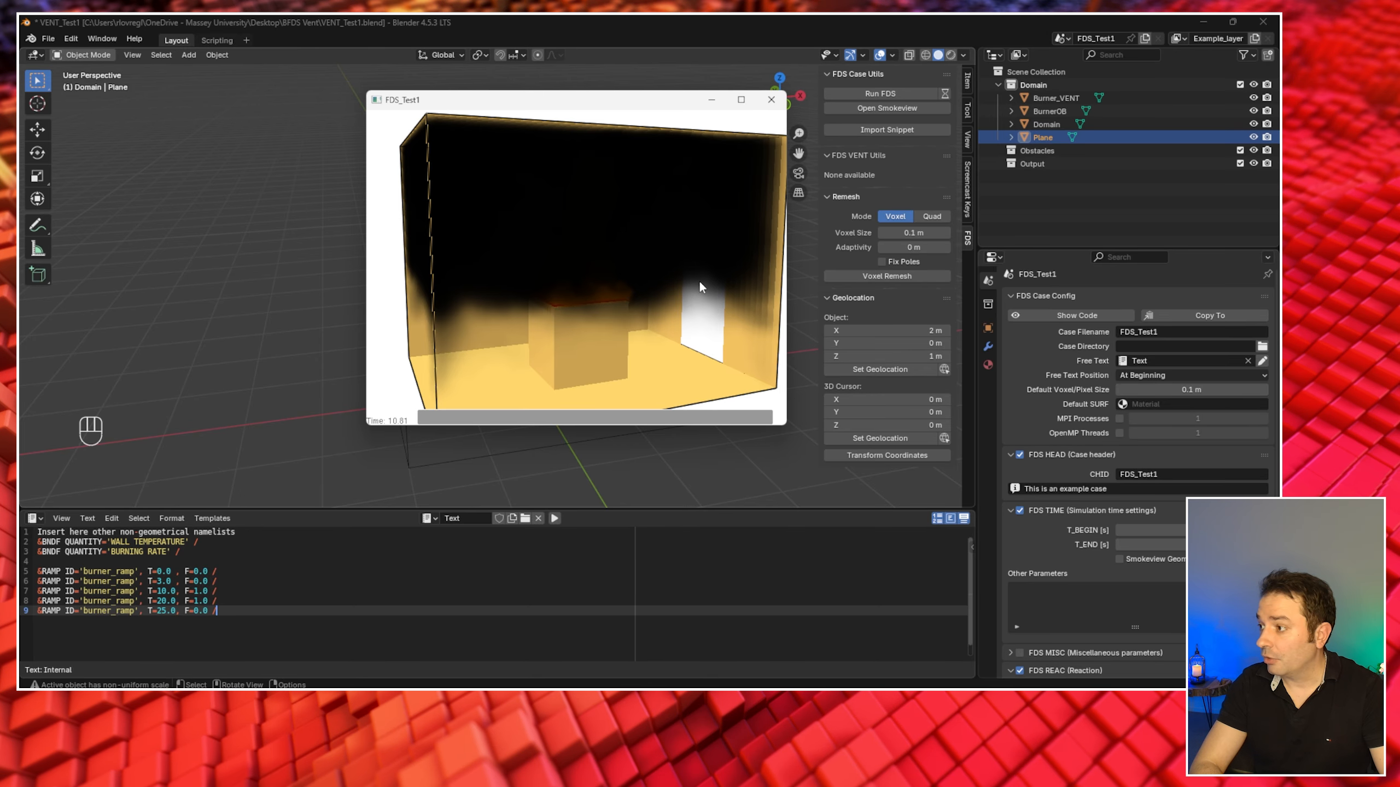
- Close the Smokeview results and add a new mesh plane to the Domain collection
click(770, 105)
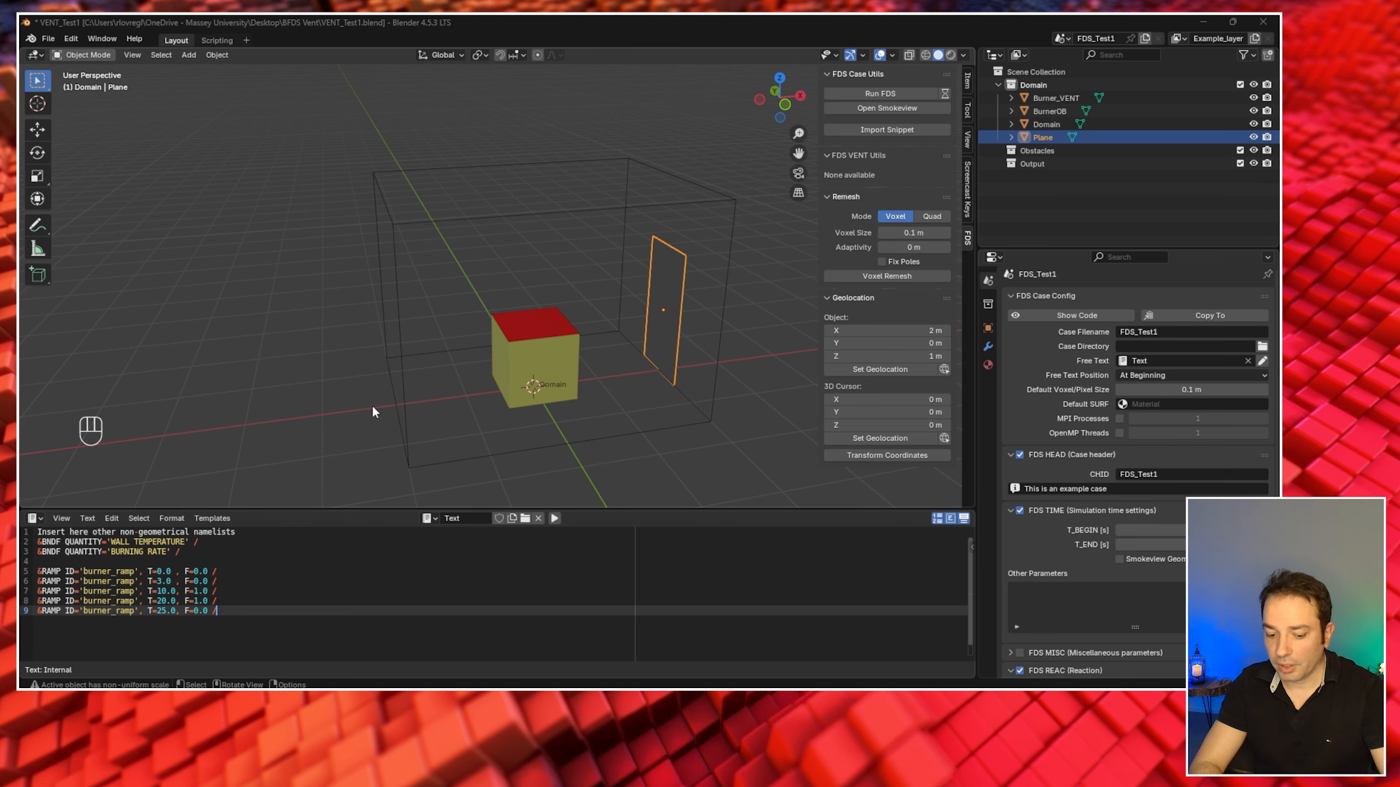
click(278, 358)
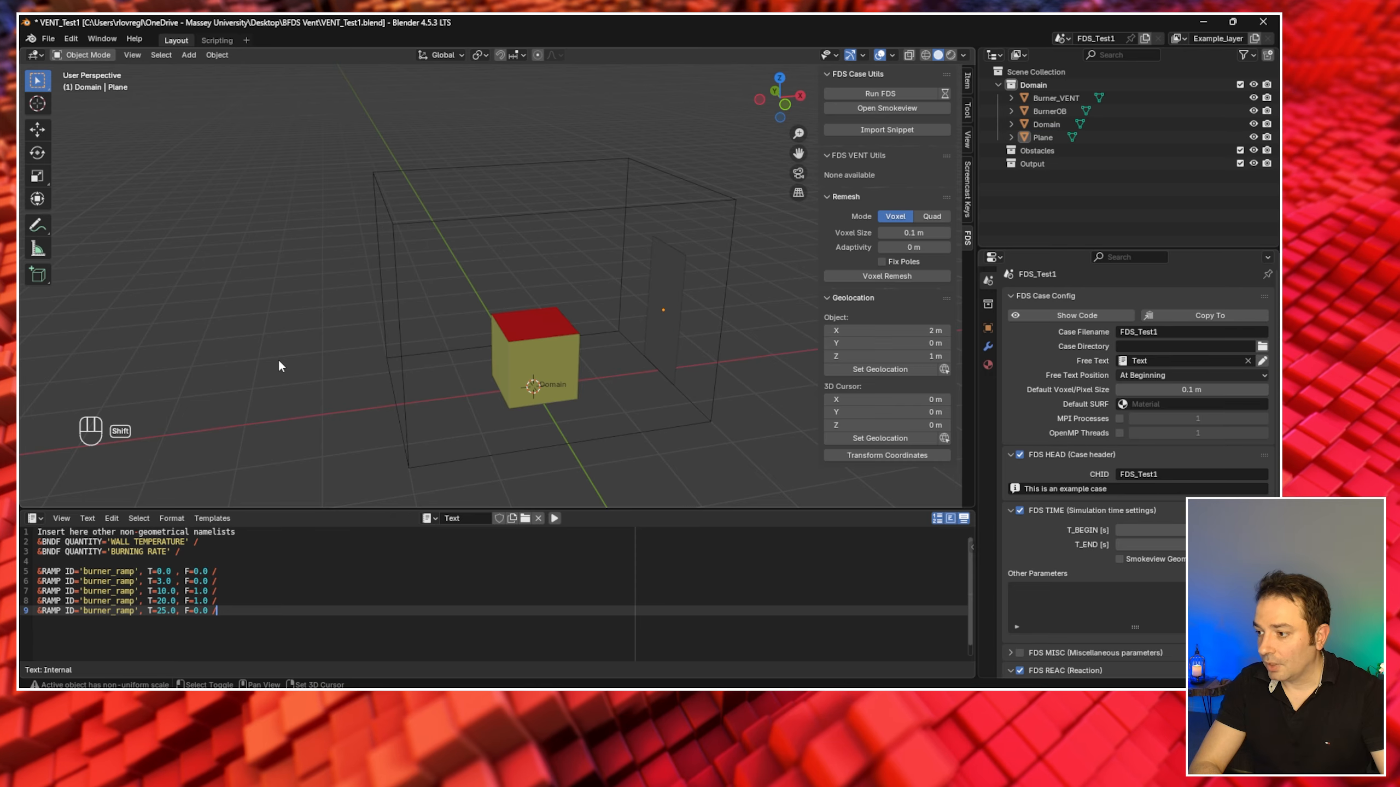
key(shift+a)
mouse_move(278, 360)
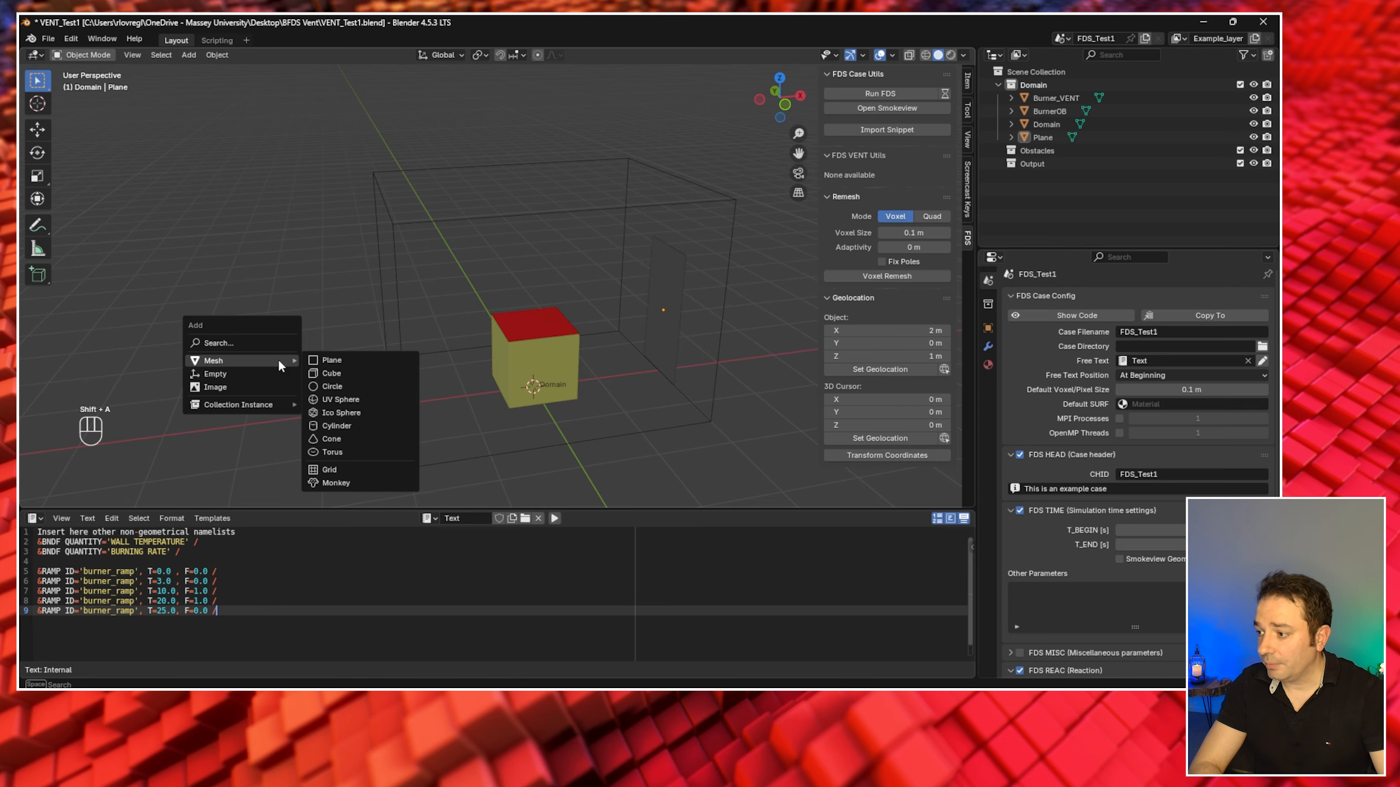
click(347, 361)
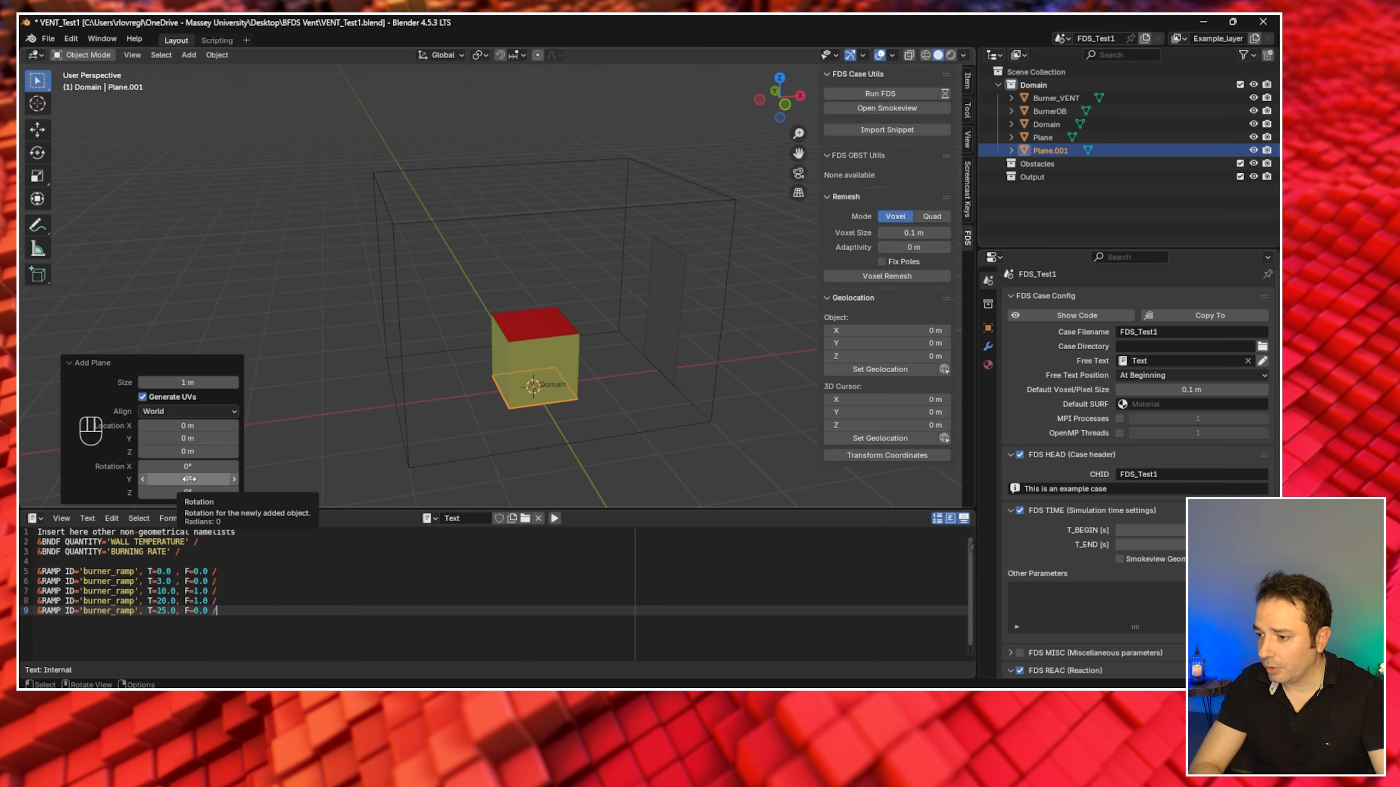
key(ctrl+z)
key(shift+a)
click(251, 430)
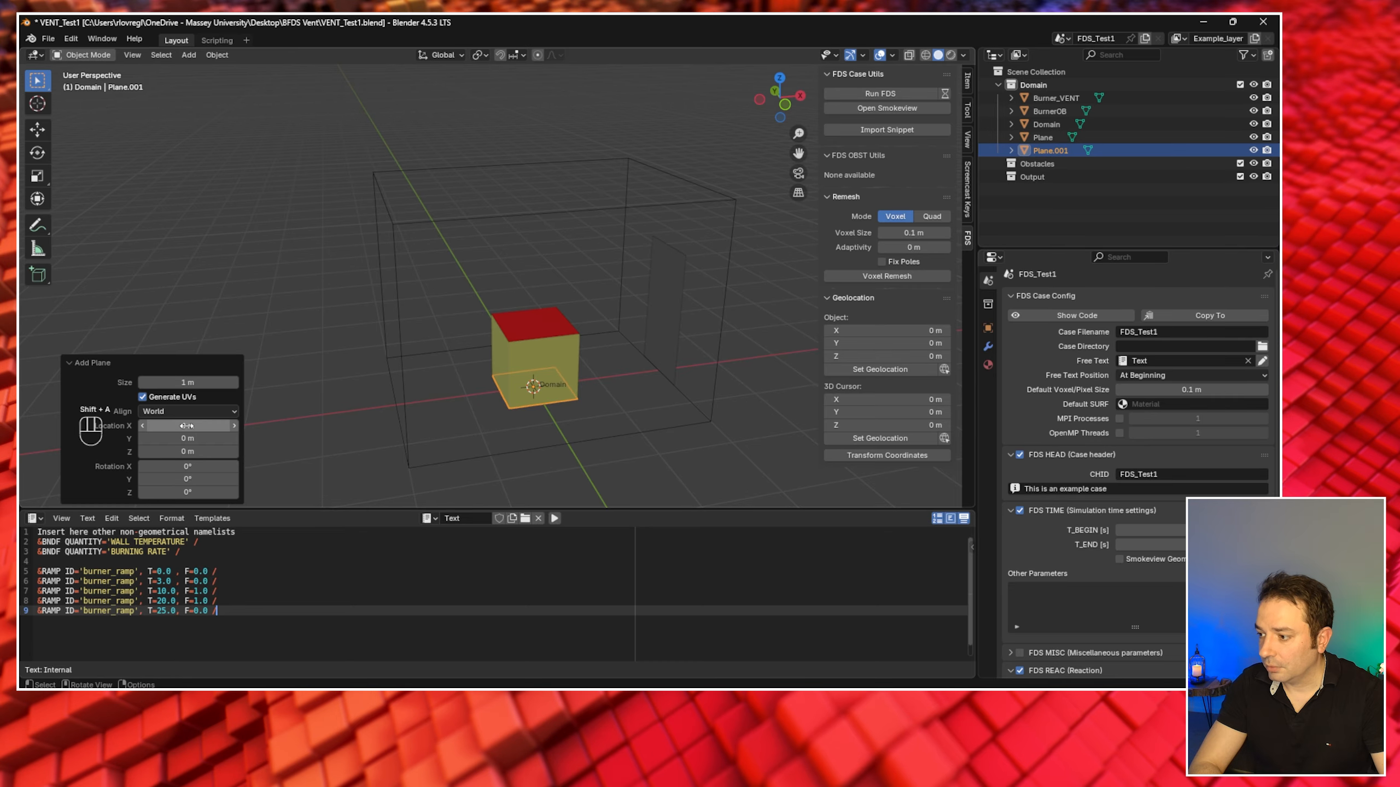
- Place the new plane at X -2 m and rotate it 90° about the X axis
drag(188, 425, 77, 426)
drag(165, 467, 222, 469)
click(185, 469)
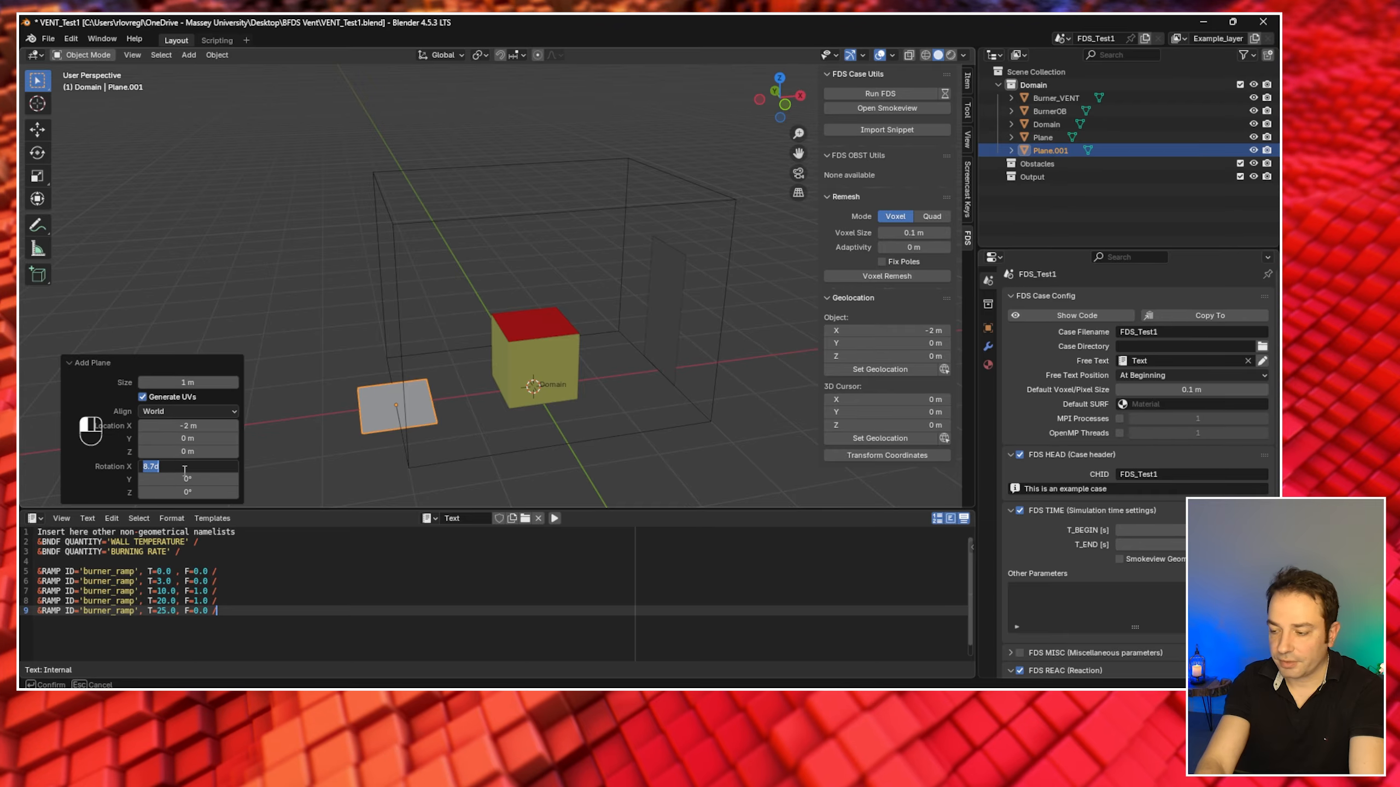
text(90)
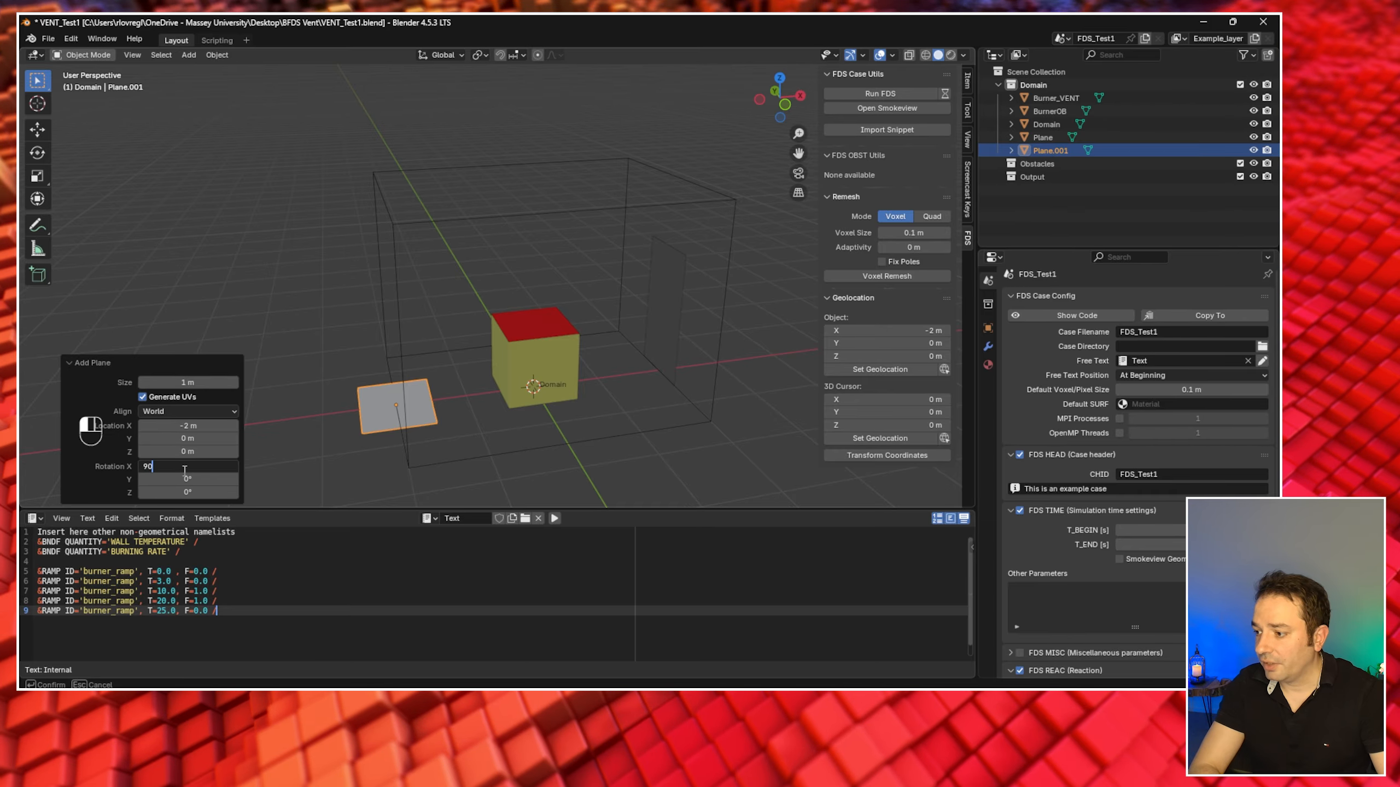
key(Return)
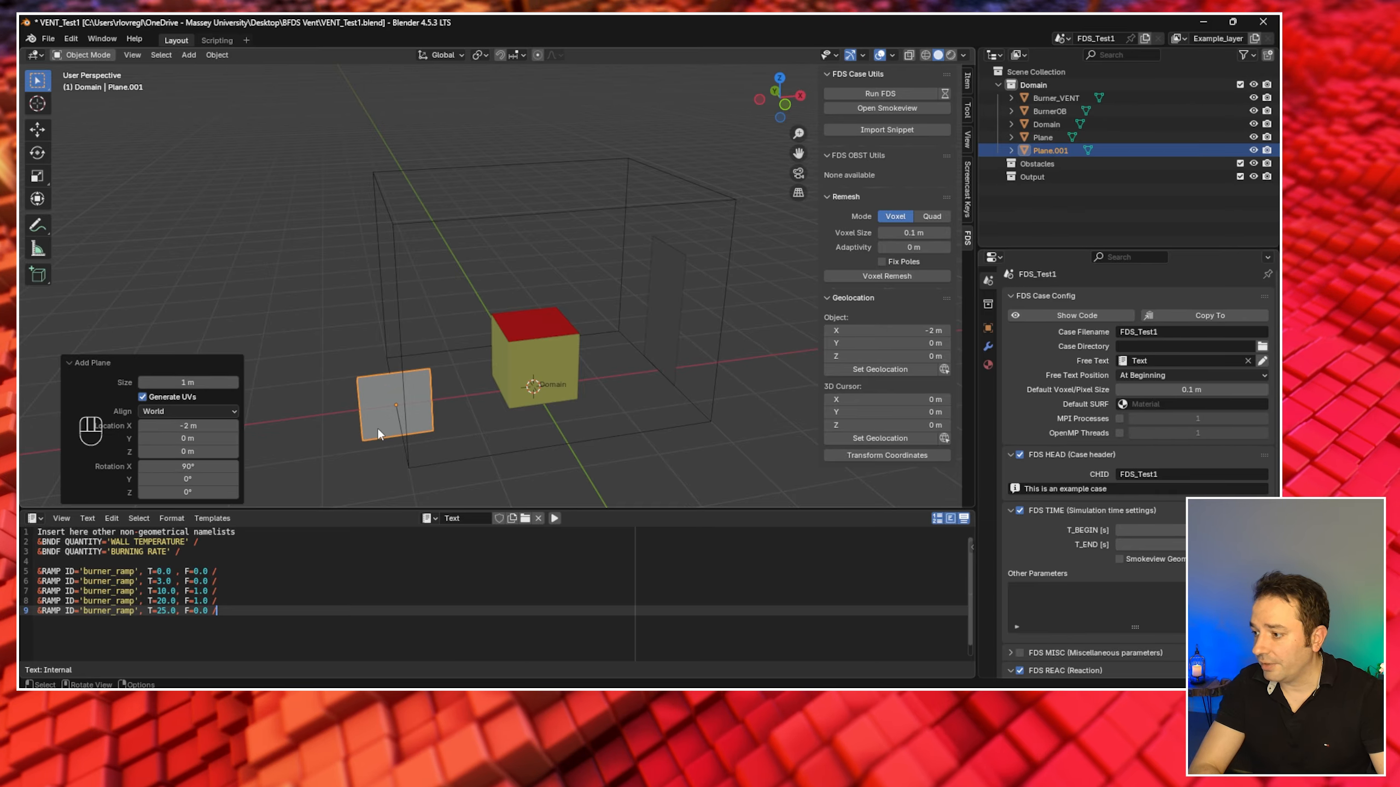
middle_drag(378, 431, 377, 431)
- Rename the new plane as Slice_VEL
double_click(1043, 150)
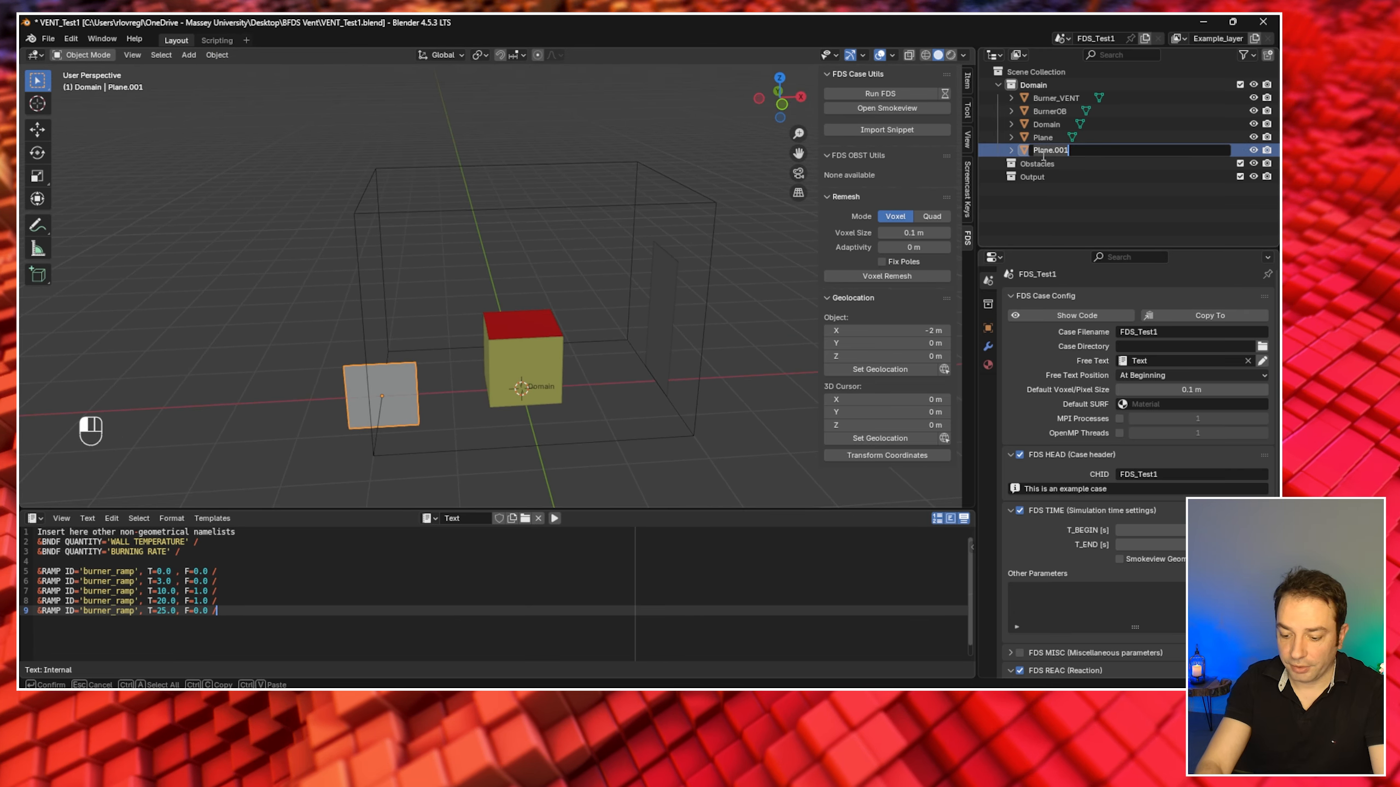
text(Slice)
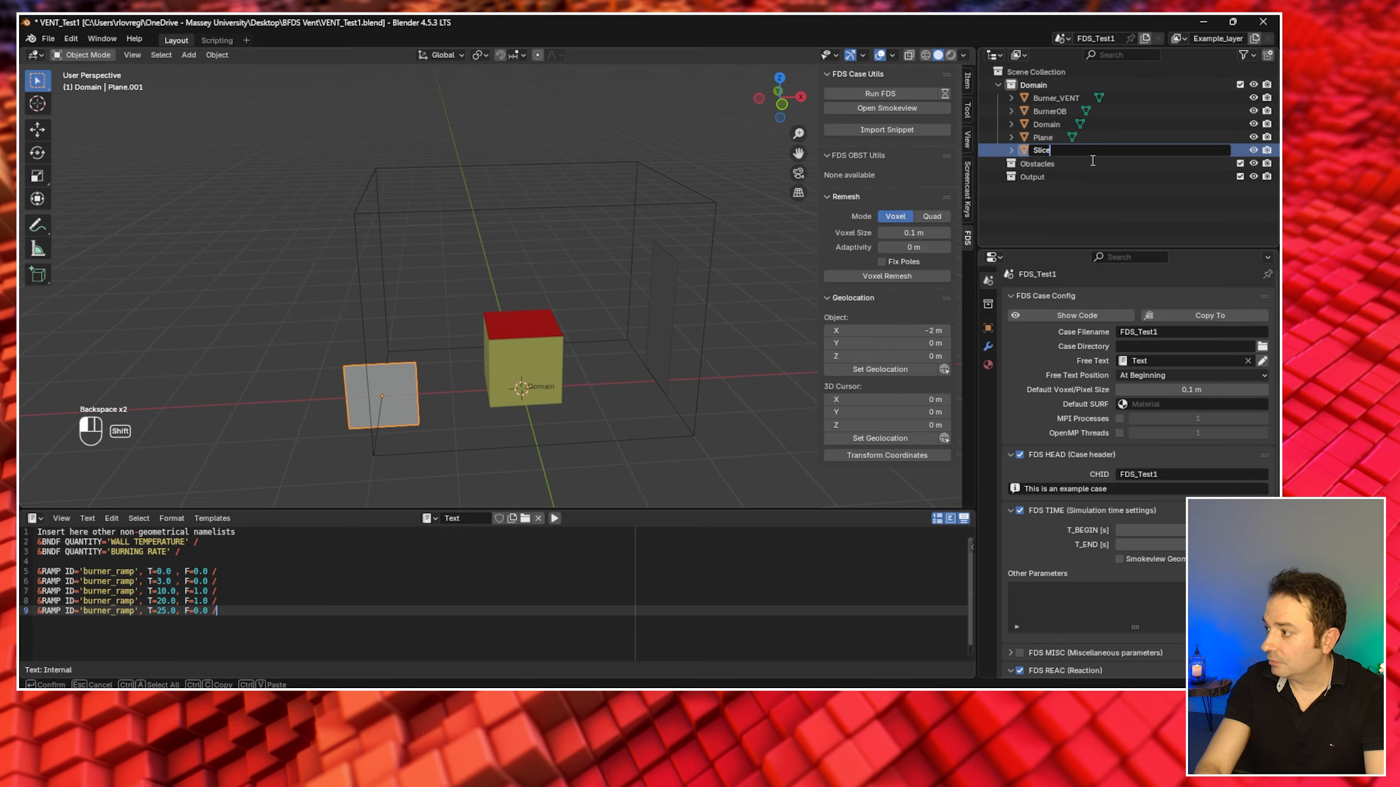
text(_VEL)
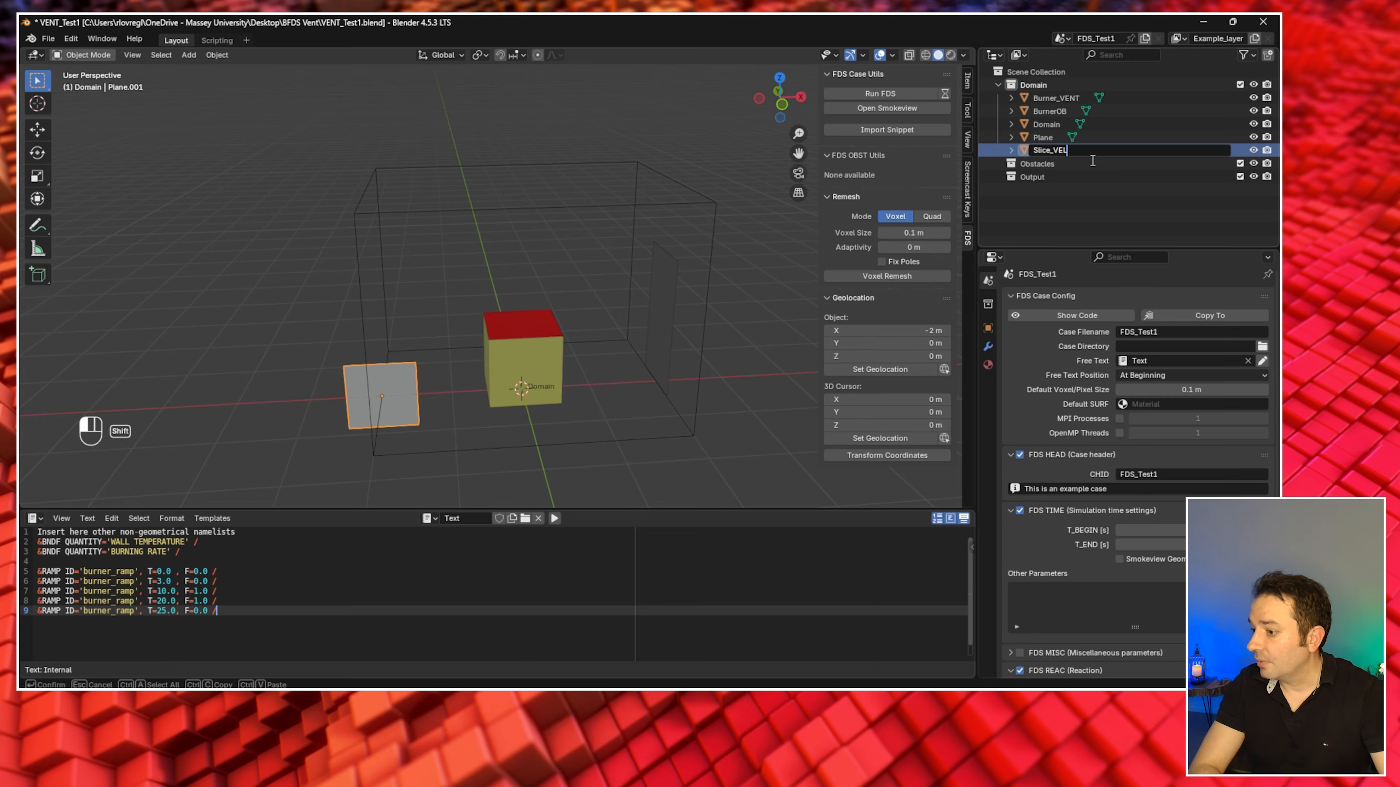
key(Return)
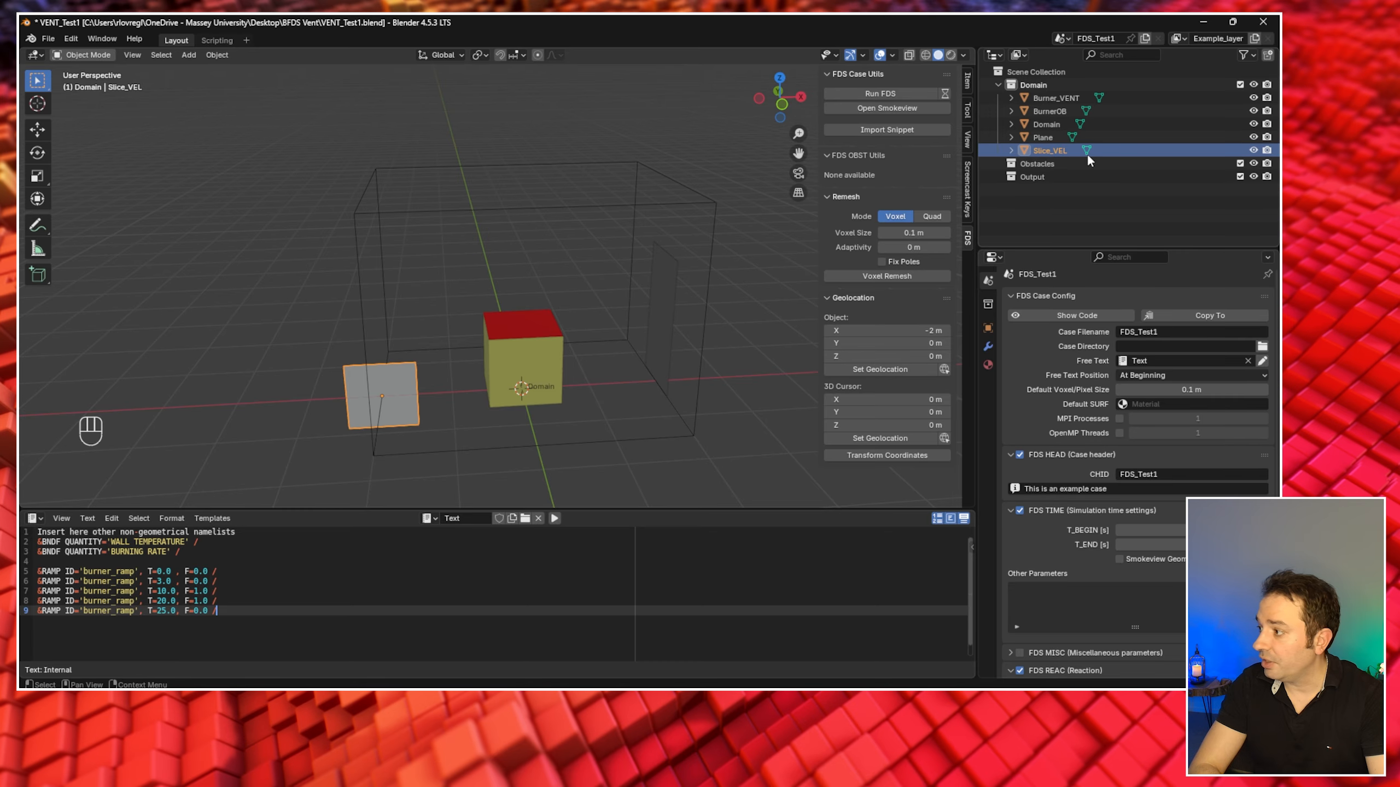
- Duplicate the Slice_VEL plane and rename the copy as Slice_TEMP
key(ctrl+c)
key(ctrl+v)
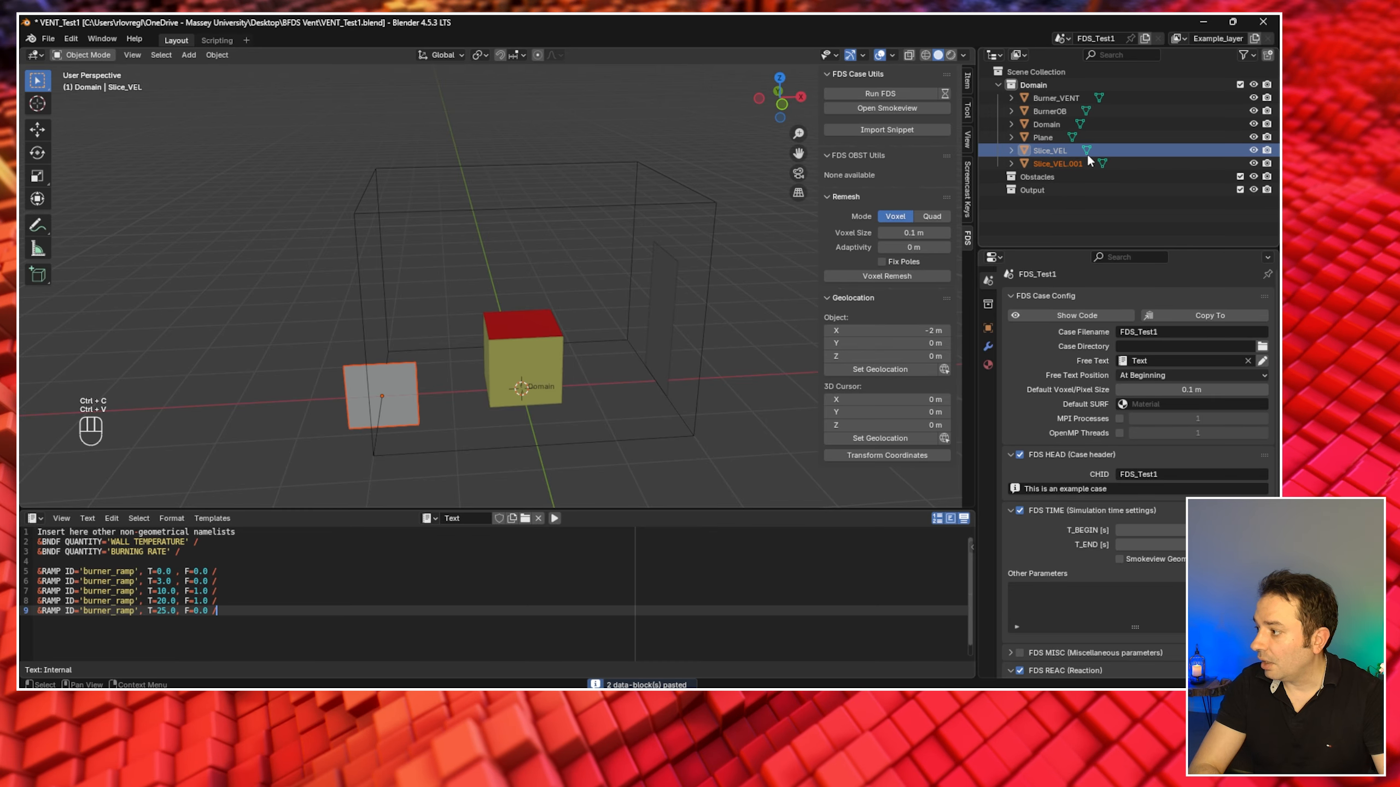
double_click(1058, 163)
drag(1099, 165, 994, 163)
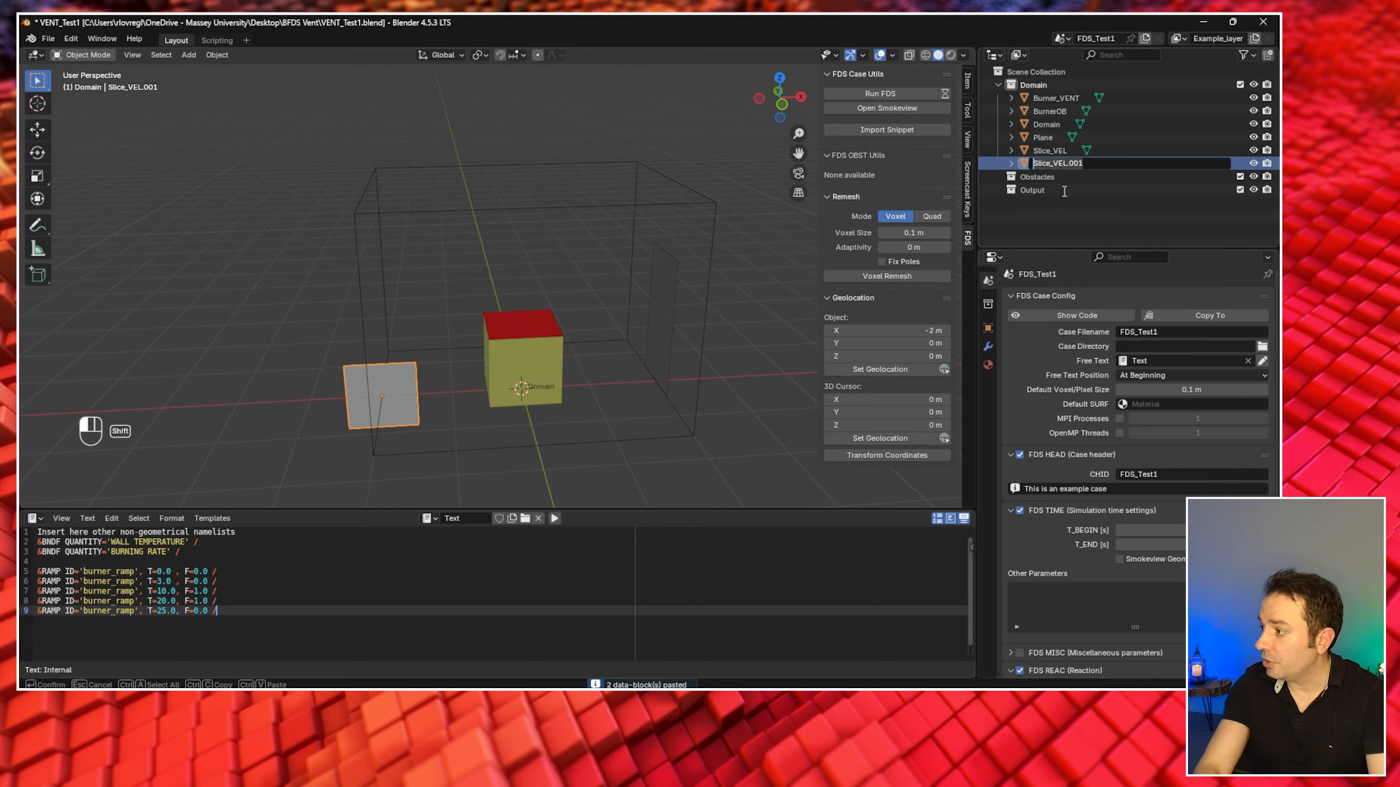
text(Slice_TEMP)
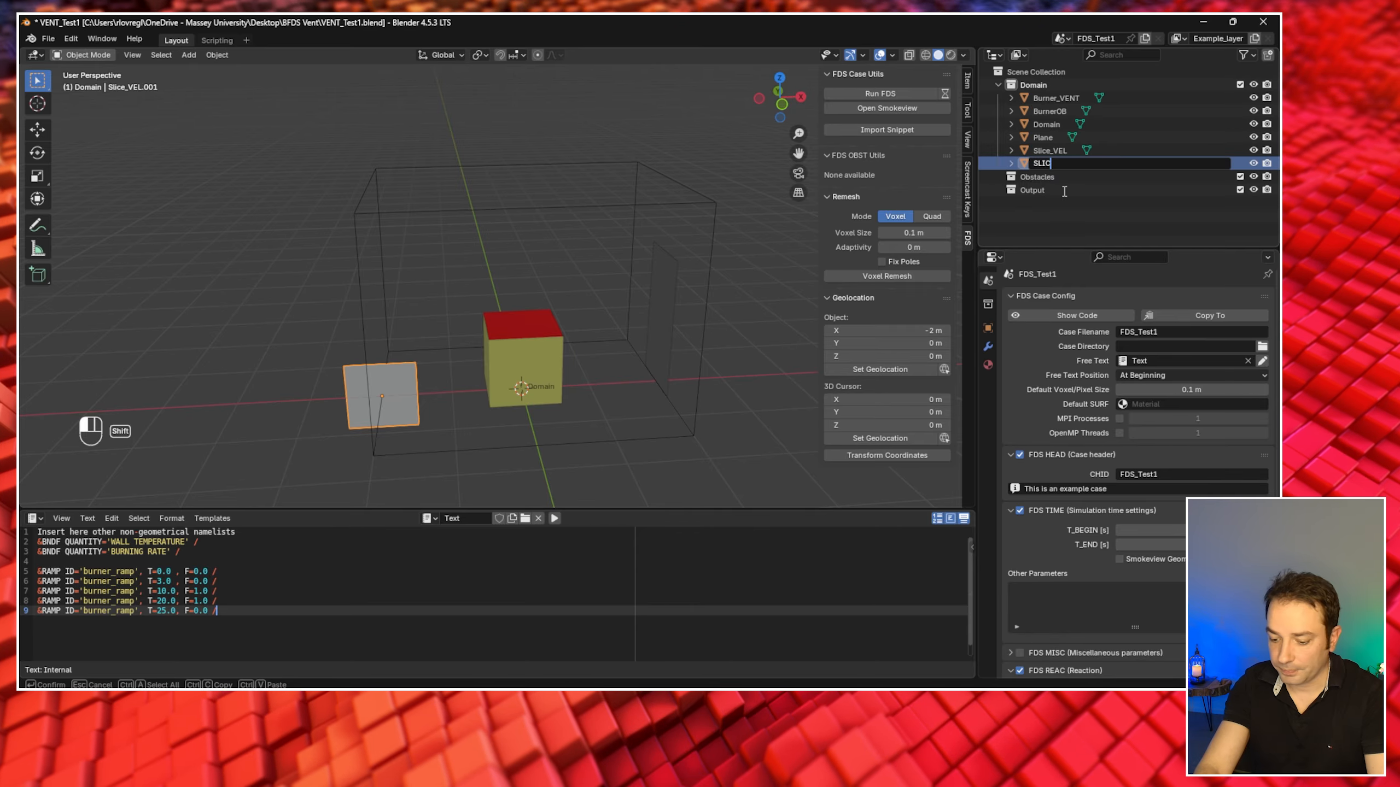
key(Return)
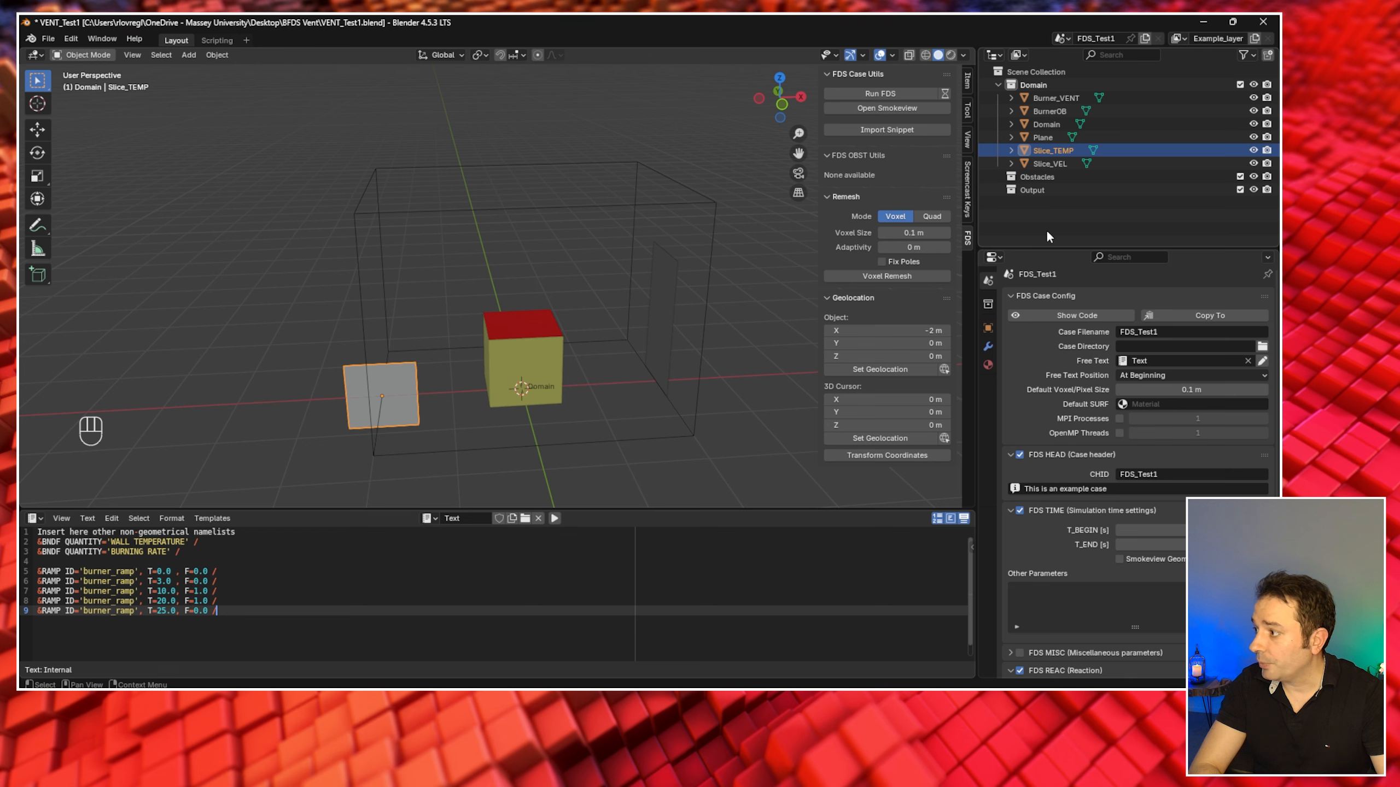
- Define Slice_TEMP as an SLCF slice file with the quantity TEMPERATURE and VECTOR enabled
click(1048, 163)
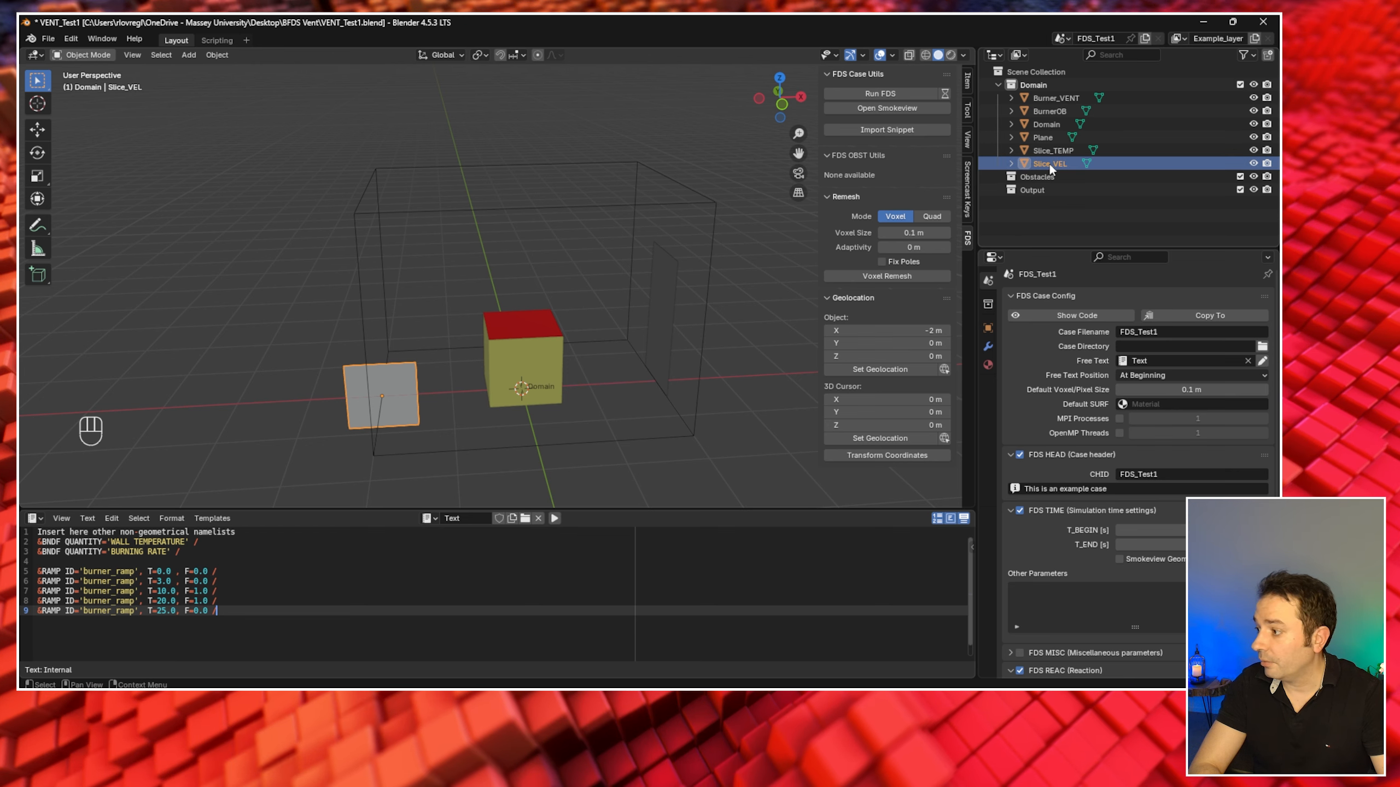
click(987, 327)
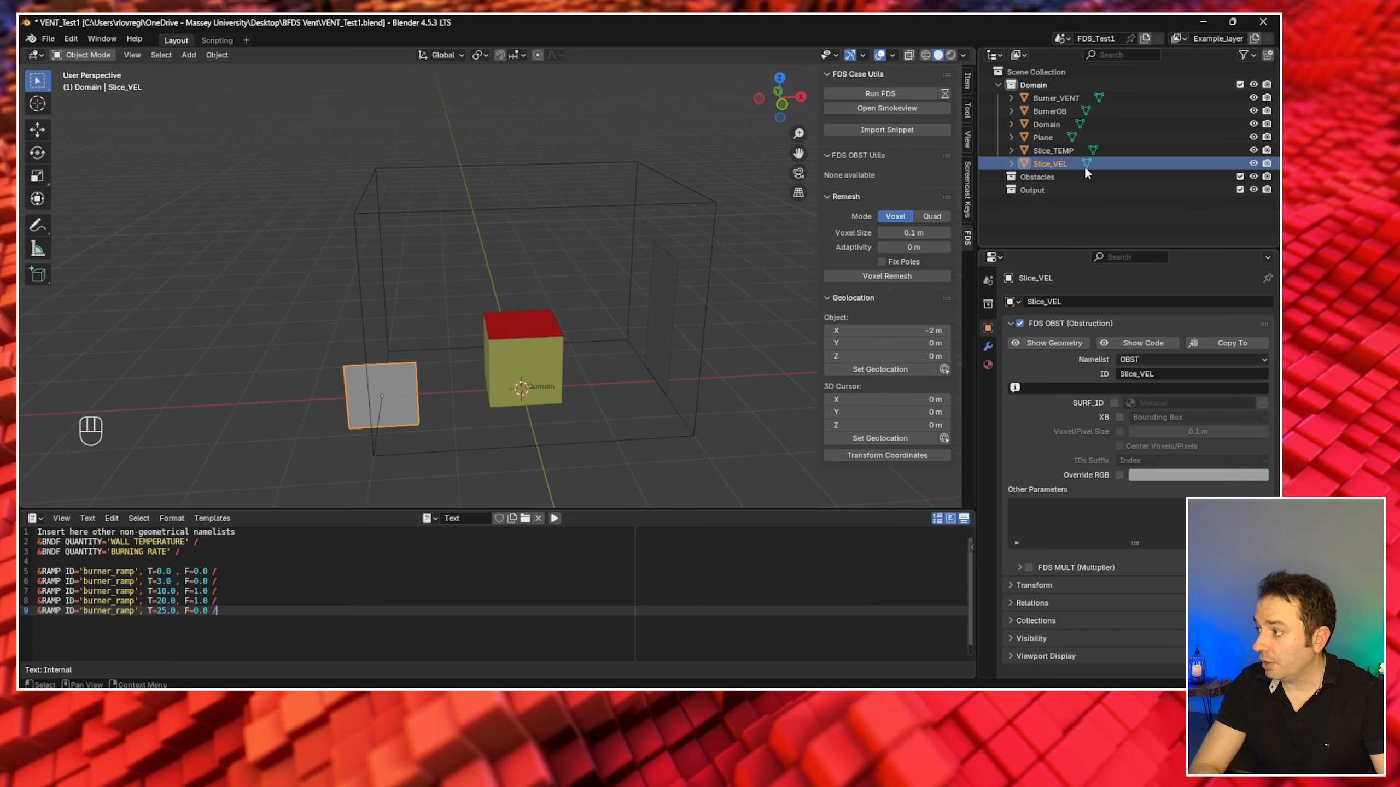
click(1067, 152)
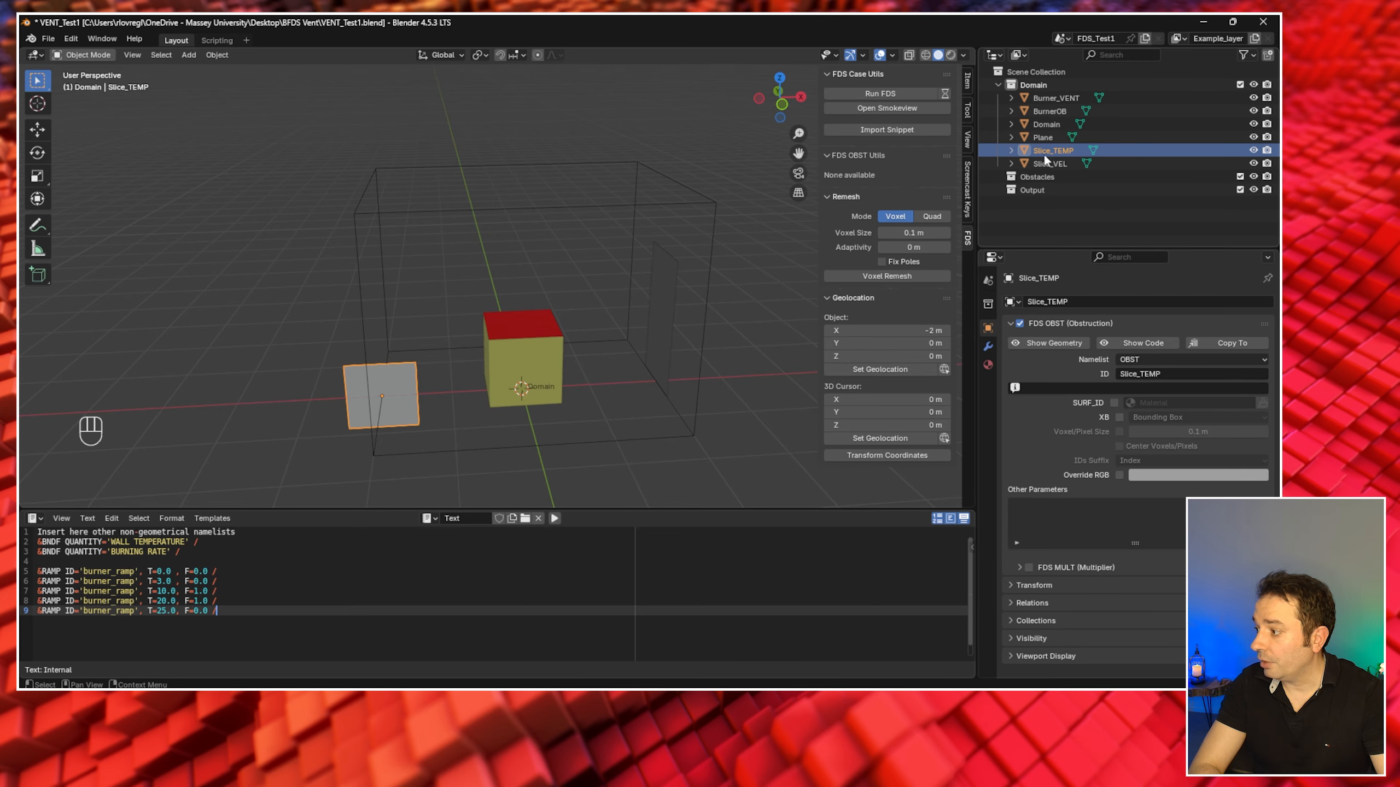
click(1139, 360)
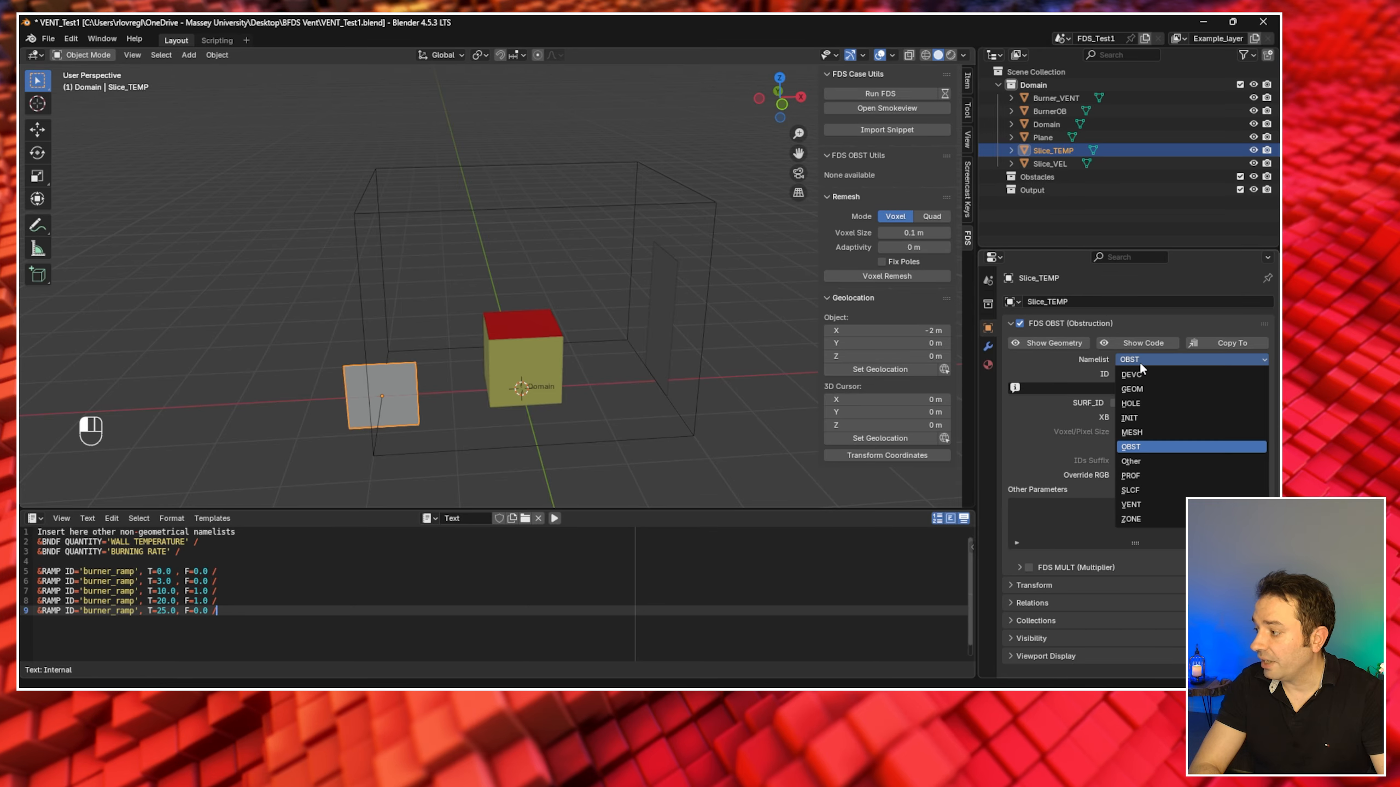
click(1136, 490)
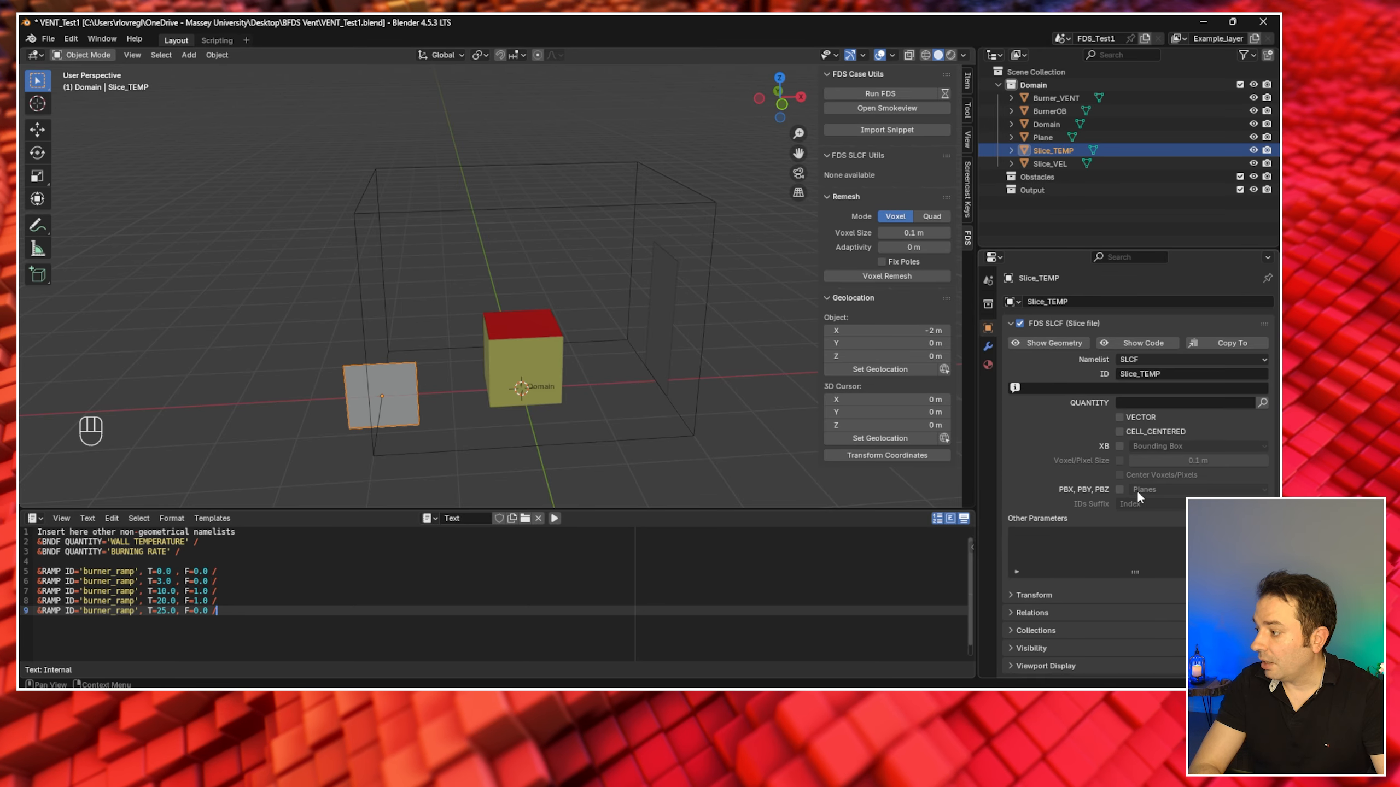
click(1154, 403)
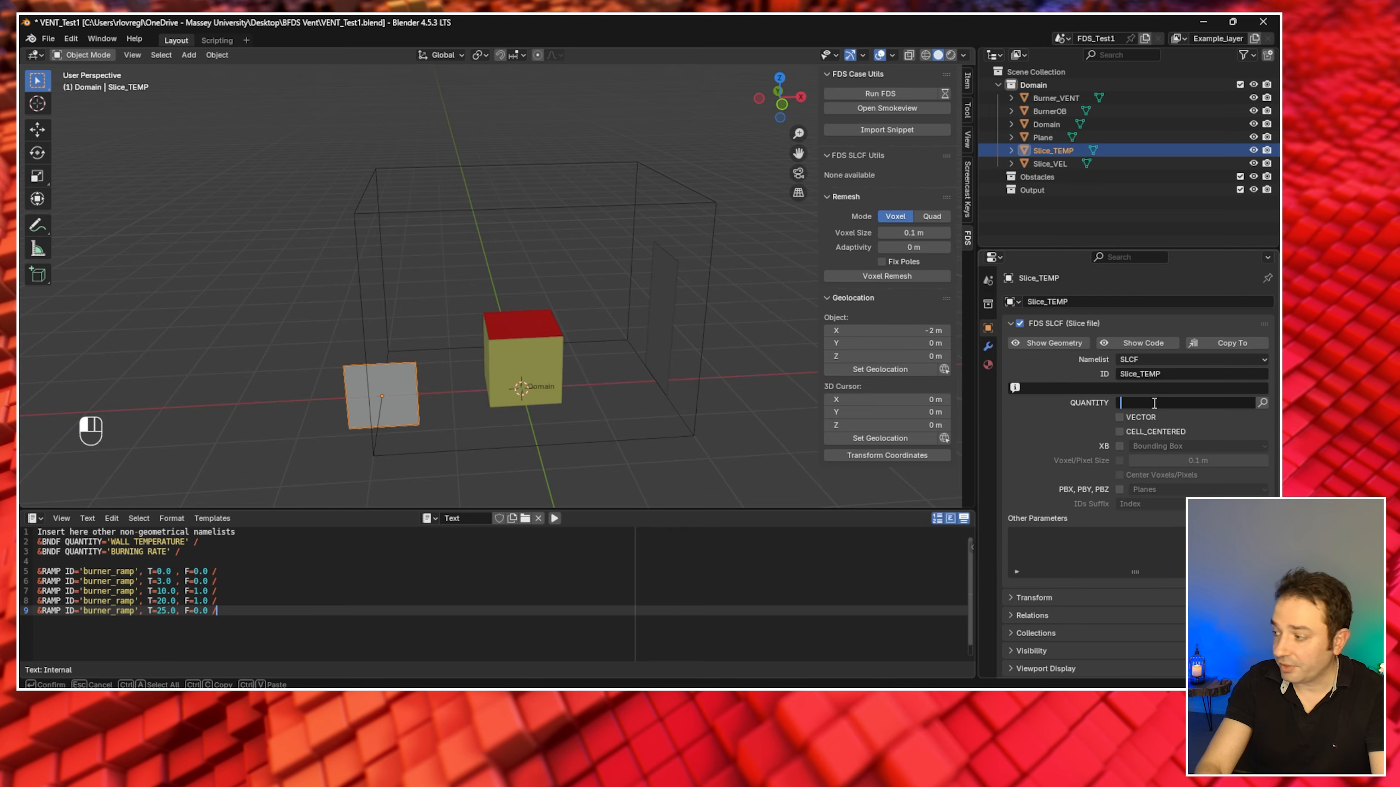
text(TEMPERATURE)
key(Return)
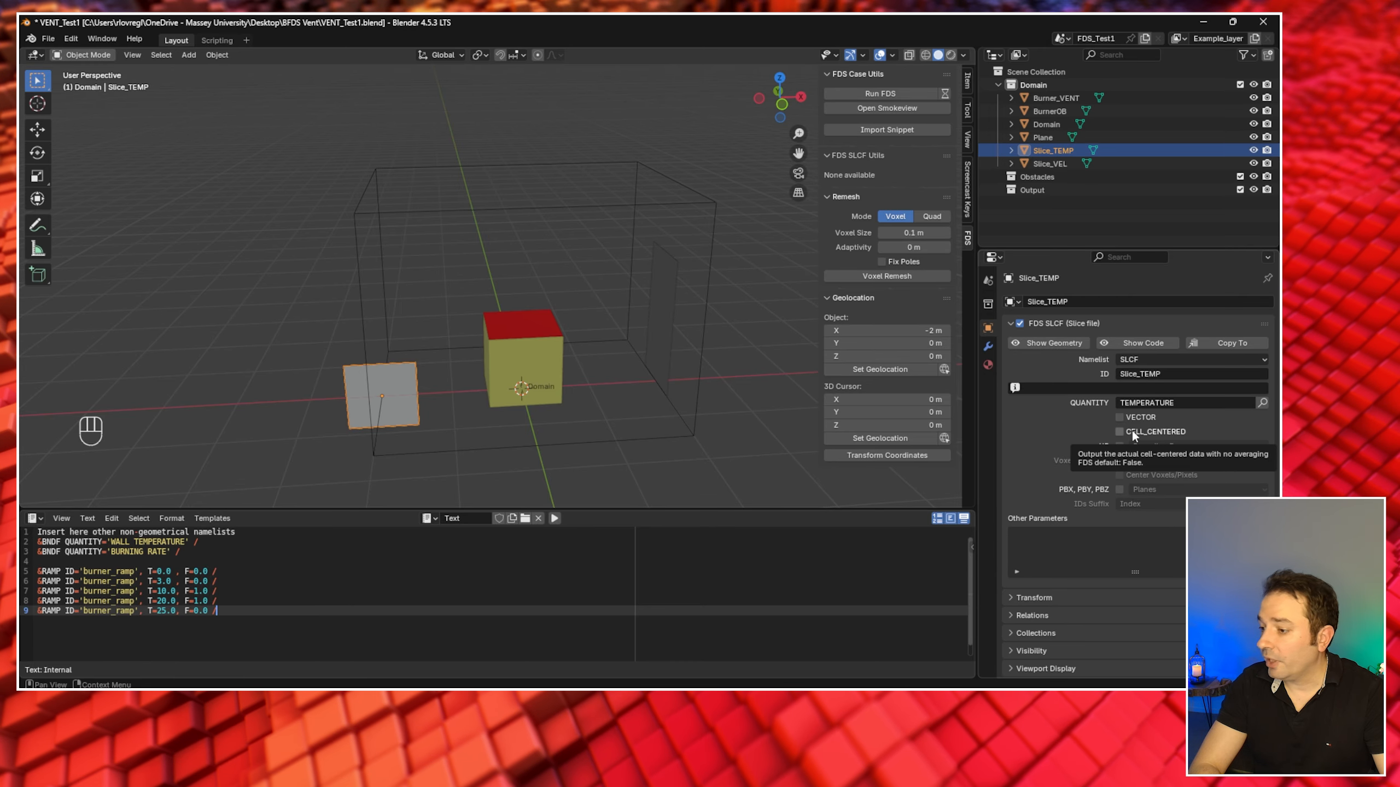
click(1120, 417)
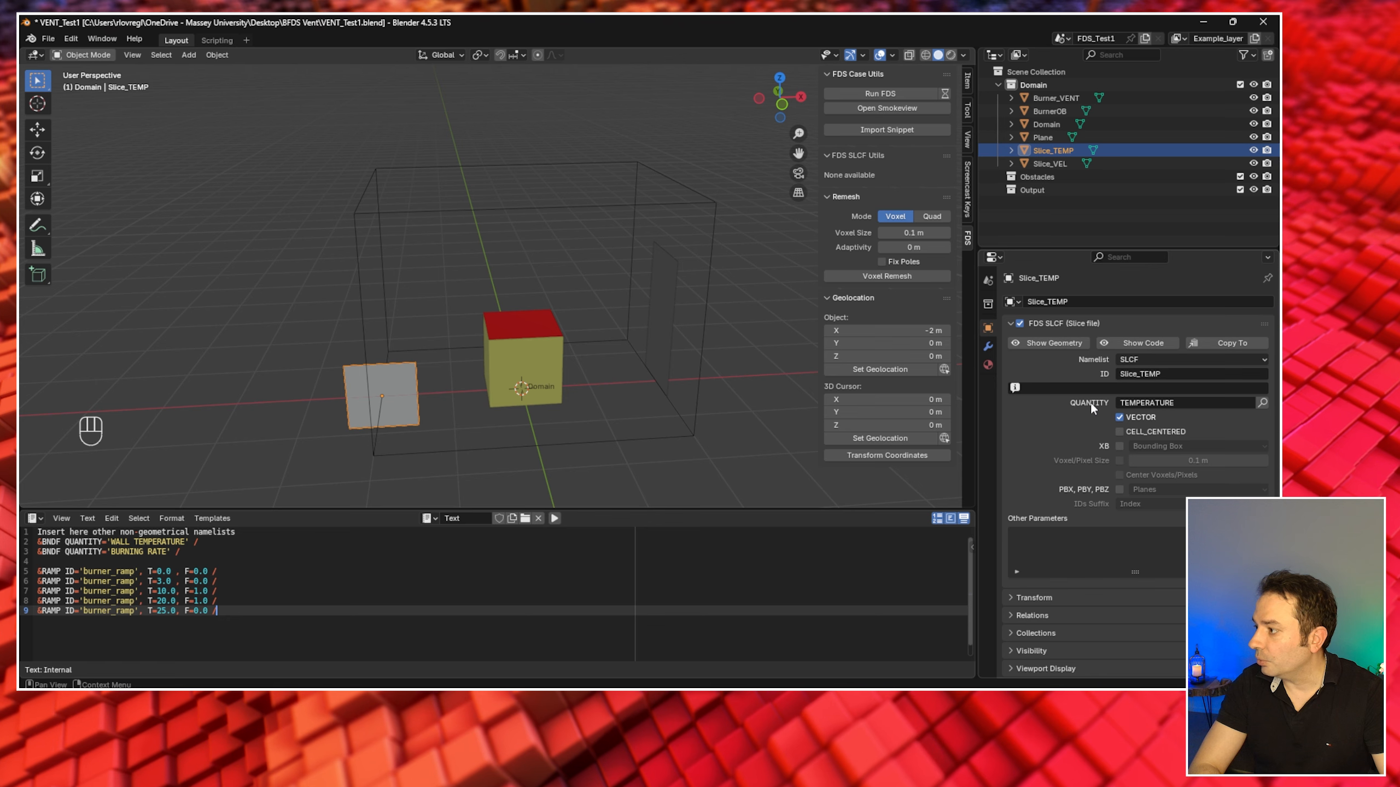
- Define Slice_VEL as an SLCF slice file with the quantity VELOCITY and VECTOR enabled
click(1050, 164)
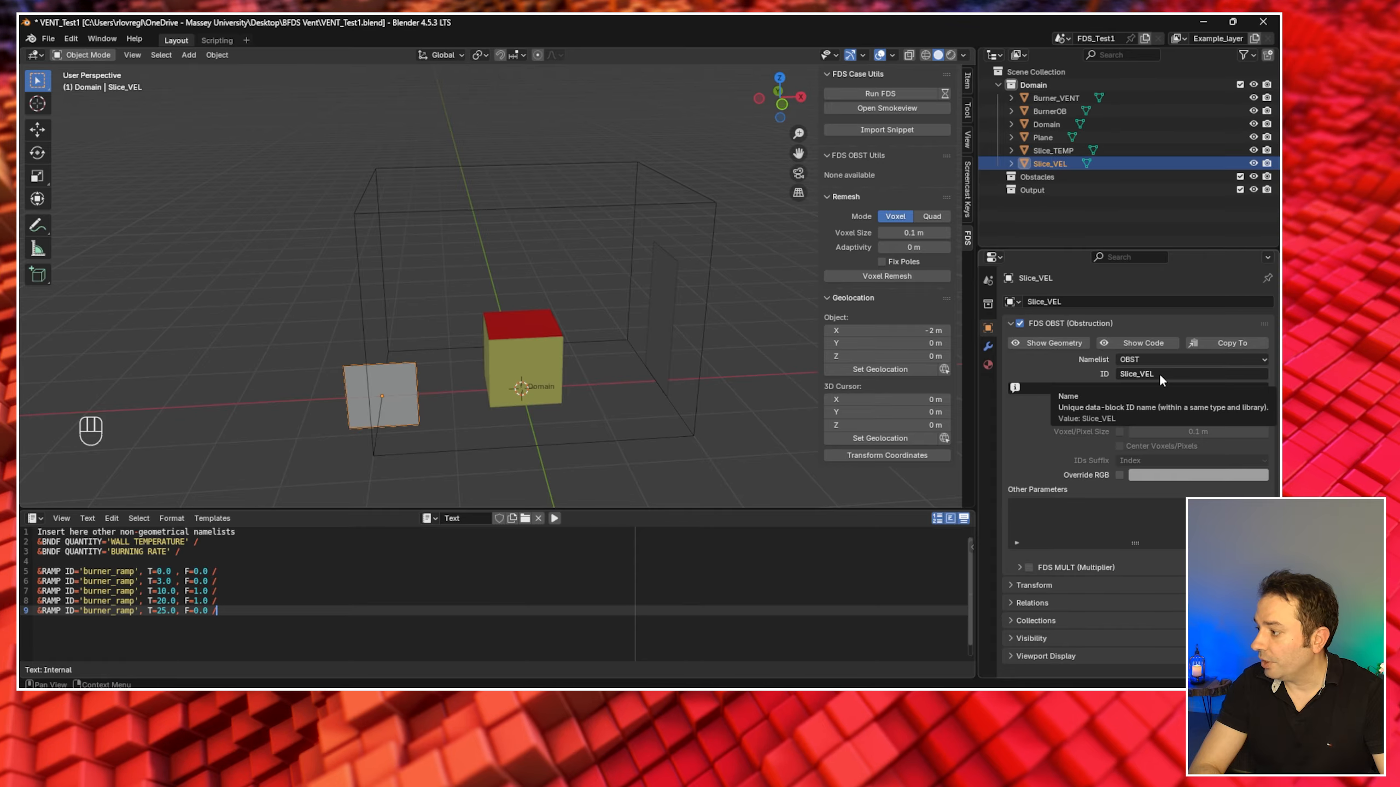
click(1157, 357)
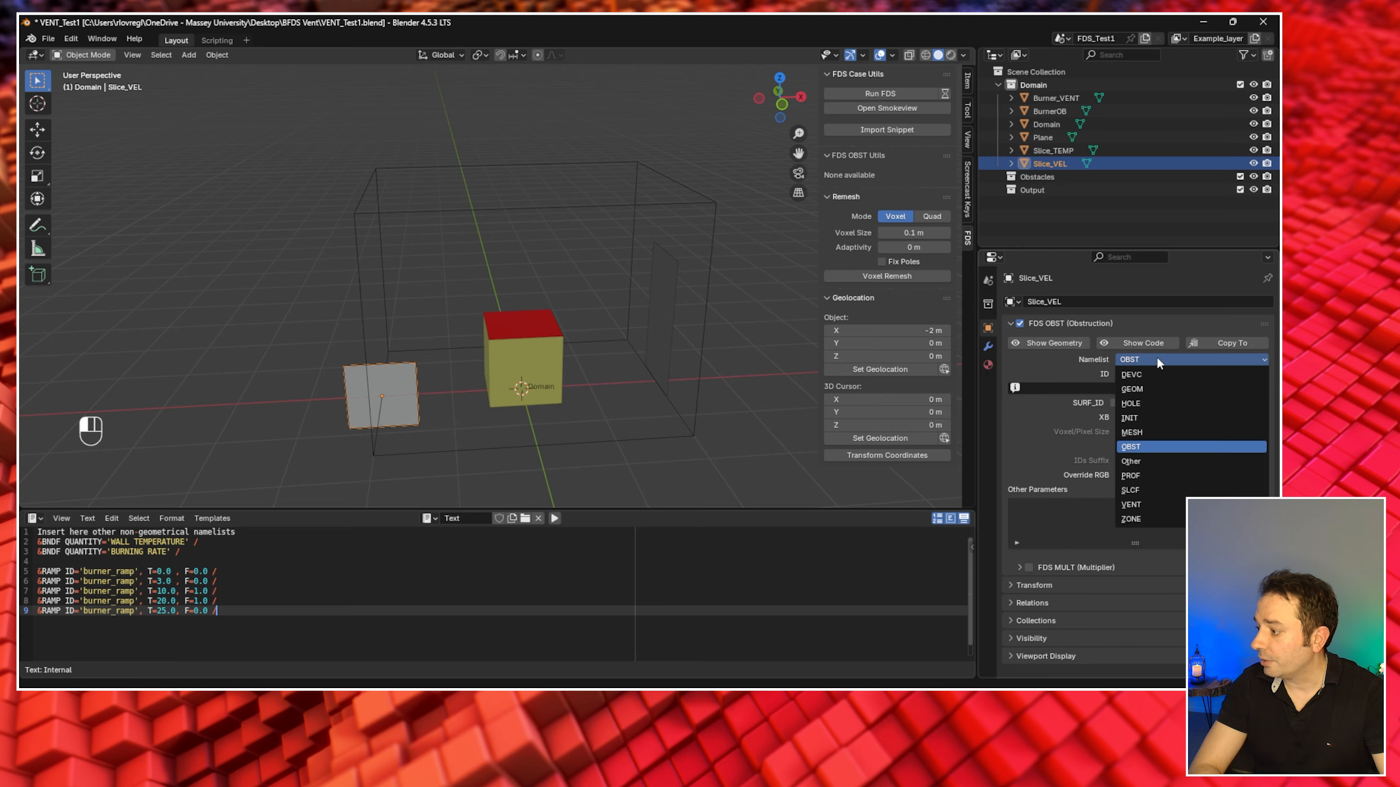
click(1134, 489)
click(1155, 402)
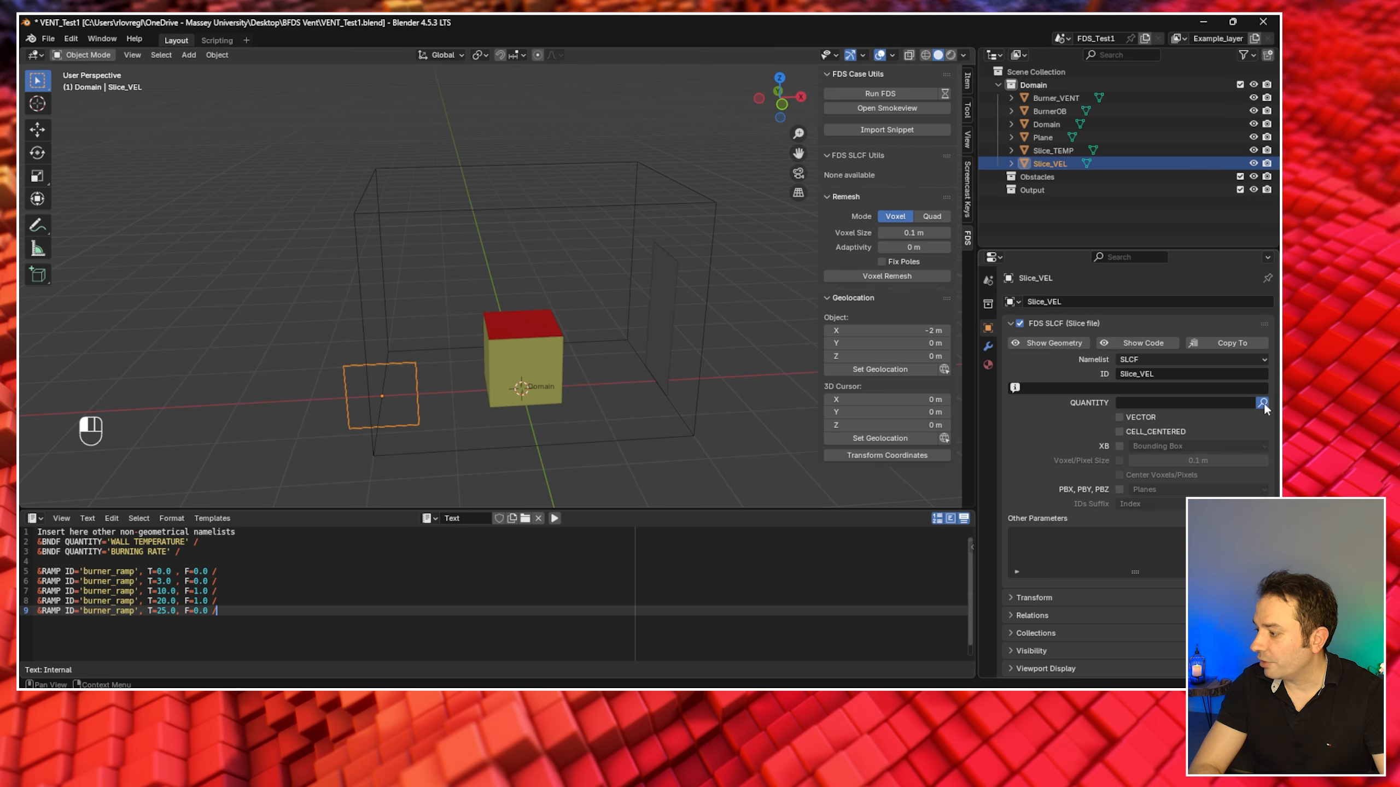
click(1263, 402)
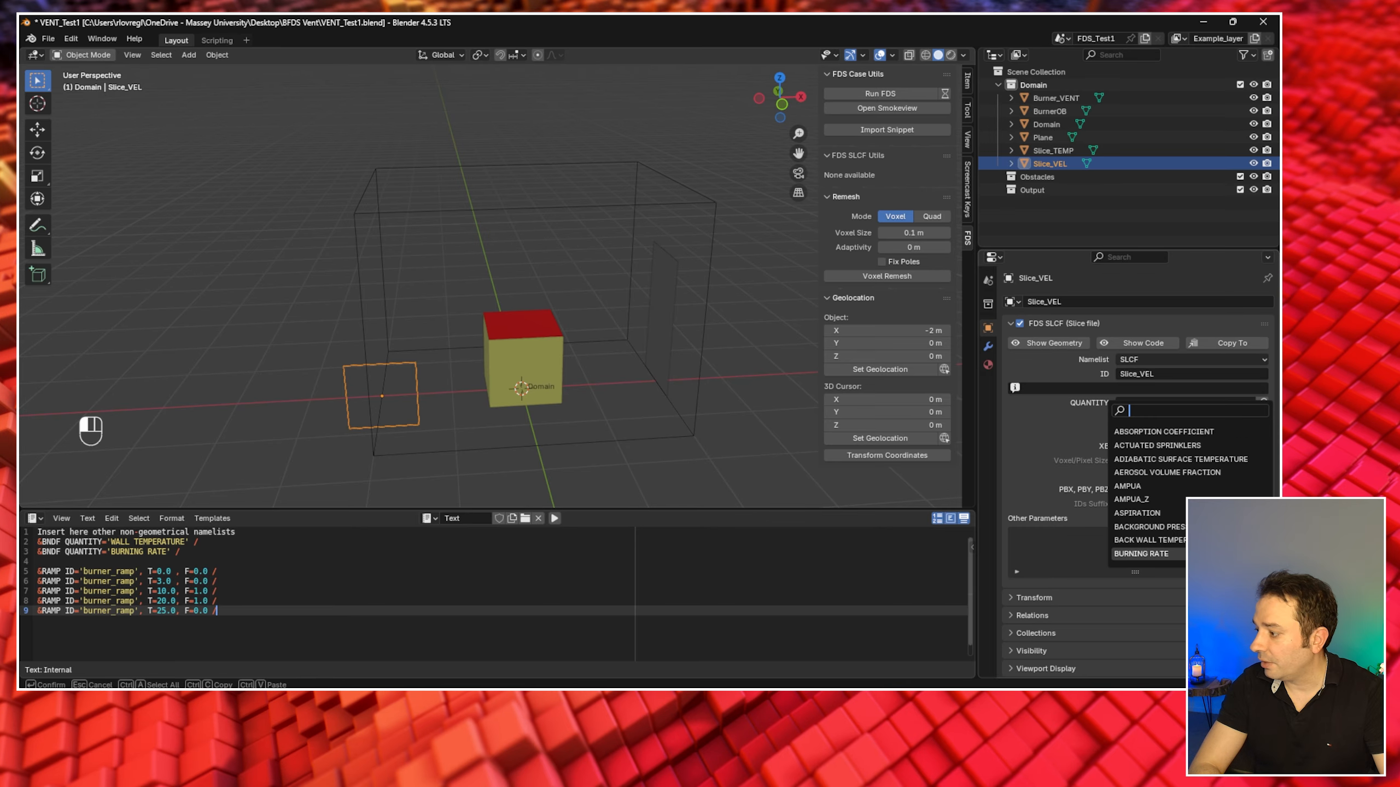
click(1141, 553)
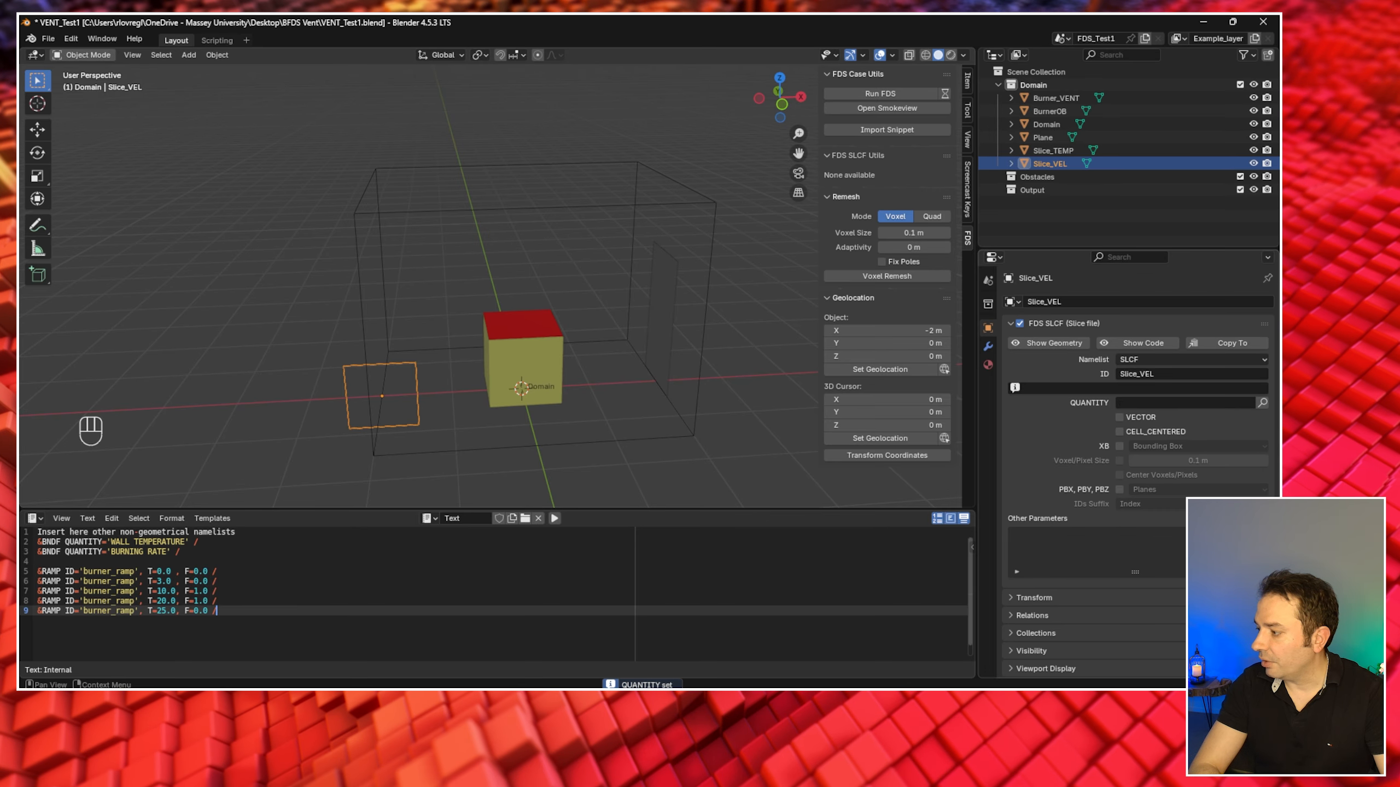
click(1180, 403)
text(TEMP)
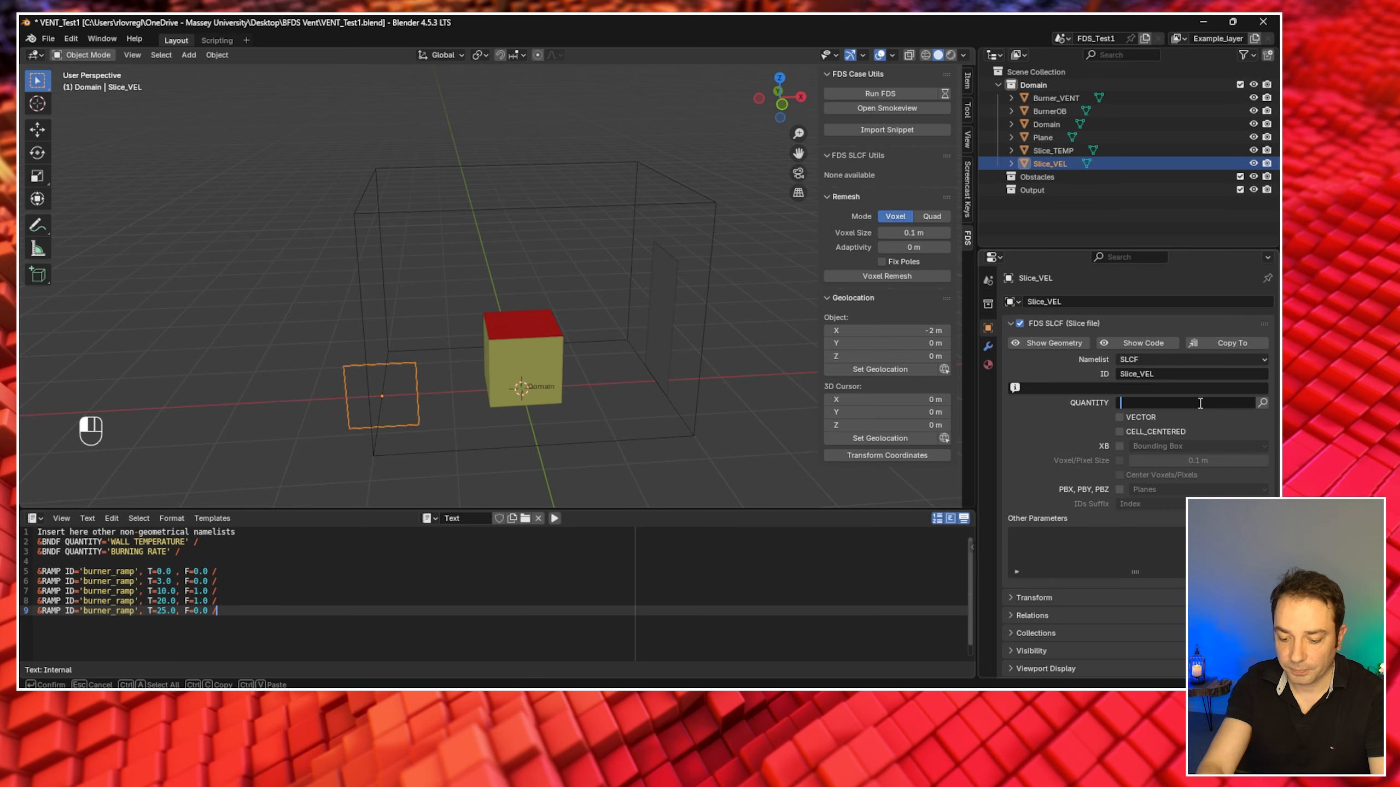
text(VELOCIT)
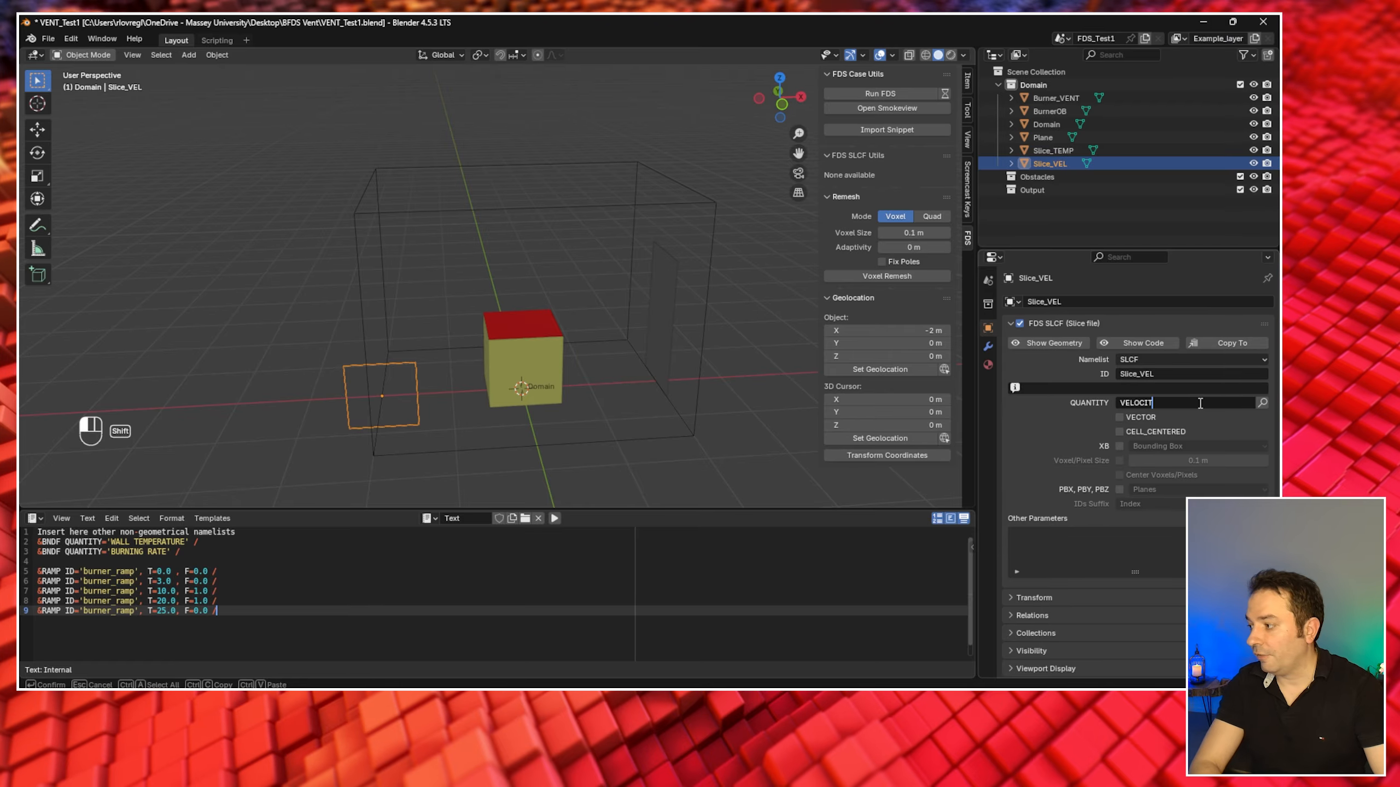
text(Y)
key(Return)
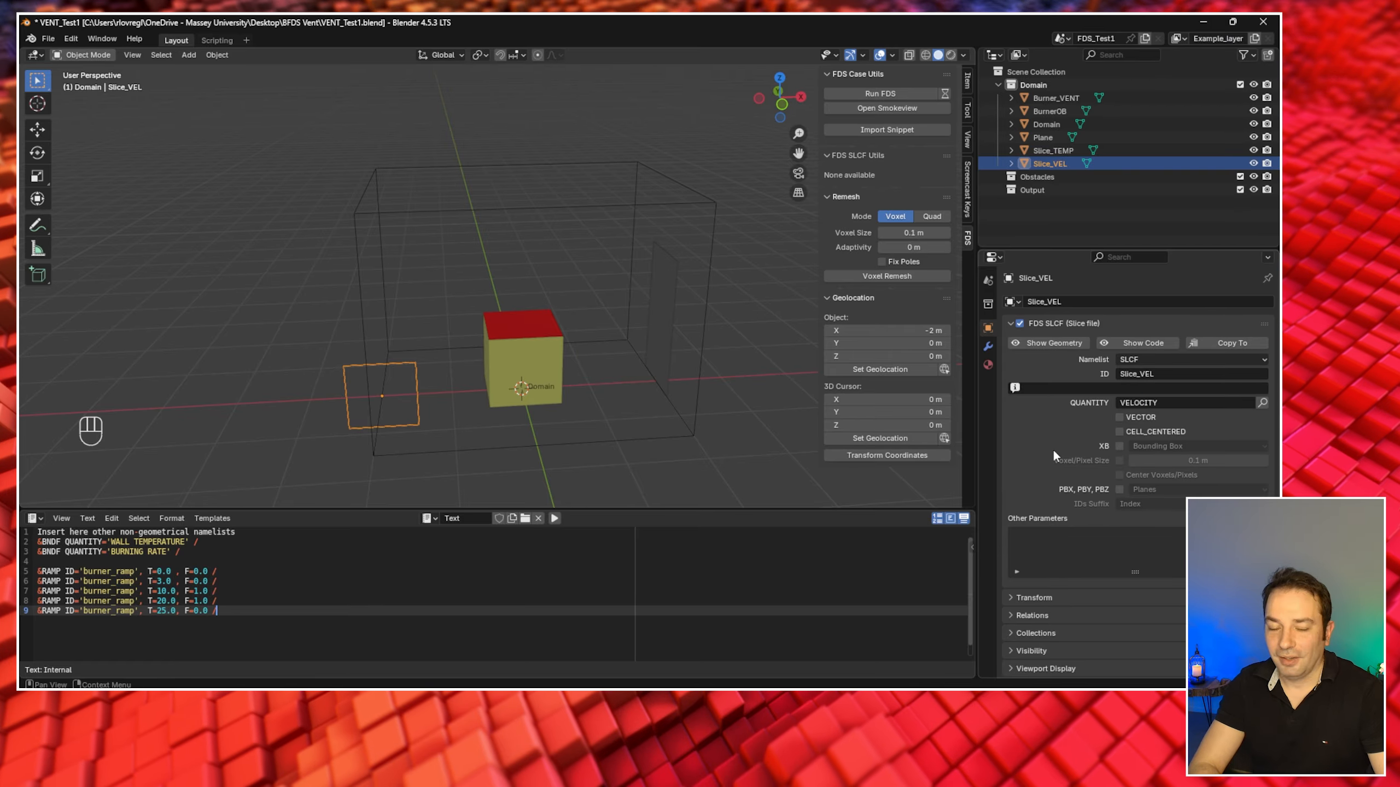
click(1119, 417)
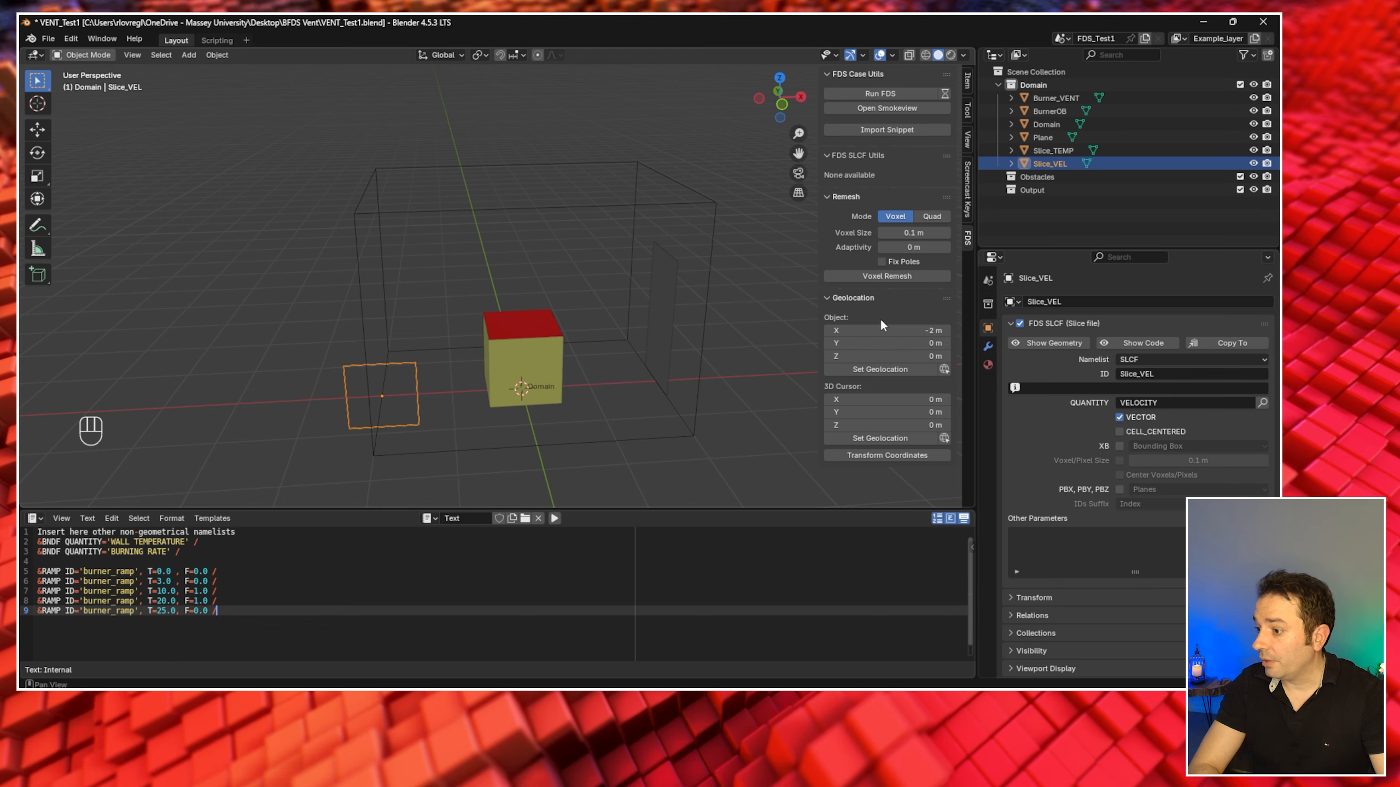
- Run the case with the two slice planes in FDS and open its results in Smokeview
click(894, 94)
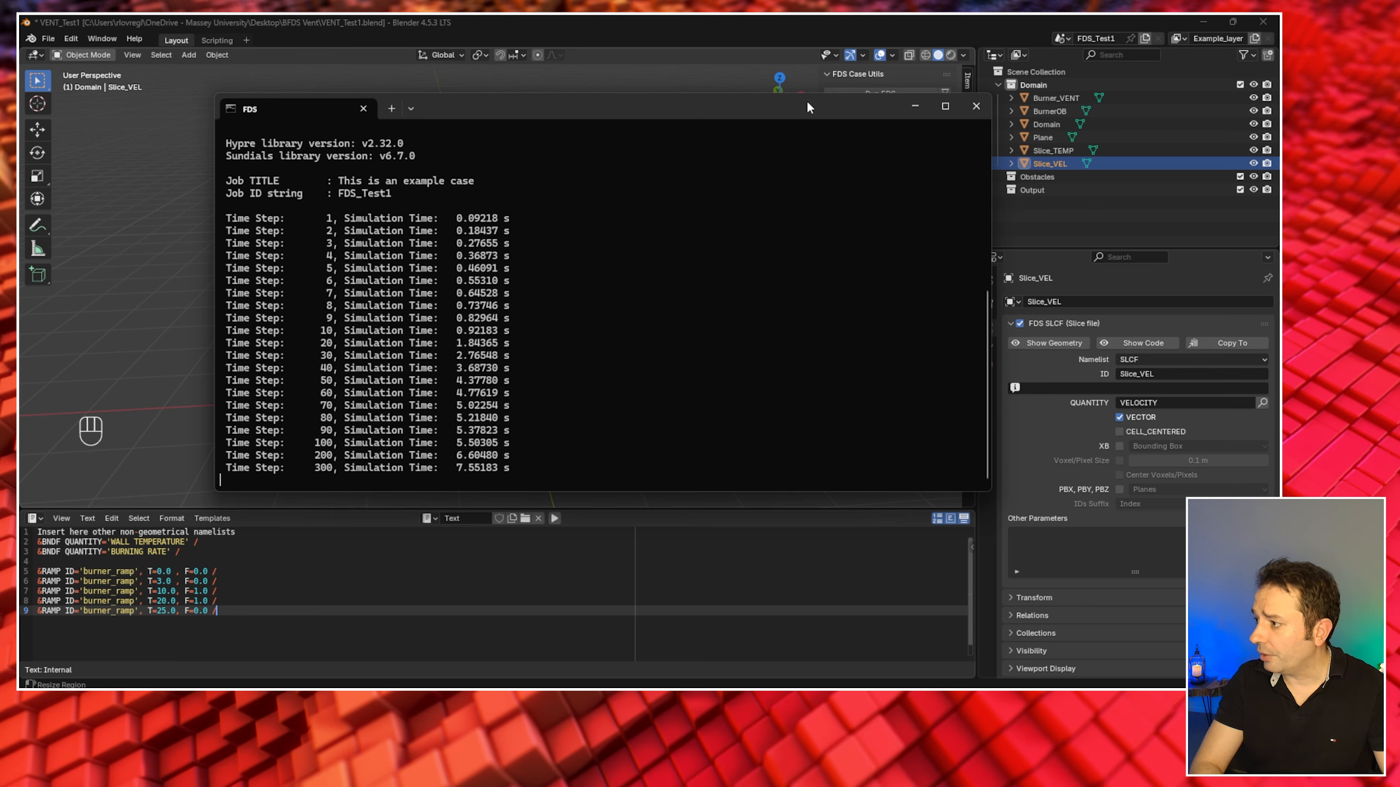
drag(807, 108, 734, 101)
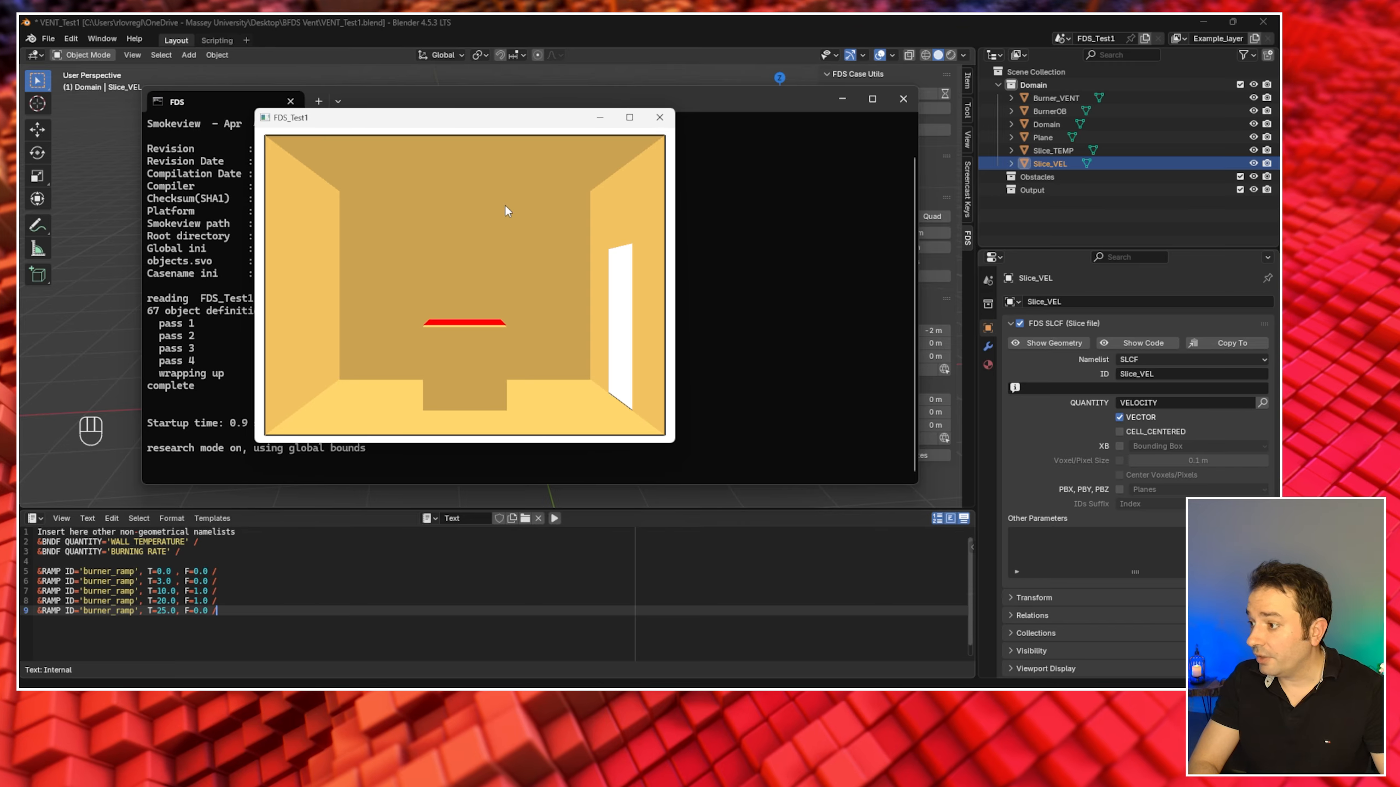
- Load the TEMPERATURE slice at X=2.0, inspect its position in the room from an angled view, and close Smokeview
right_click(507, 211)
mouse_move(554, 227)
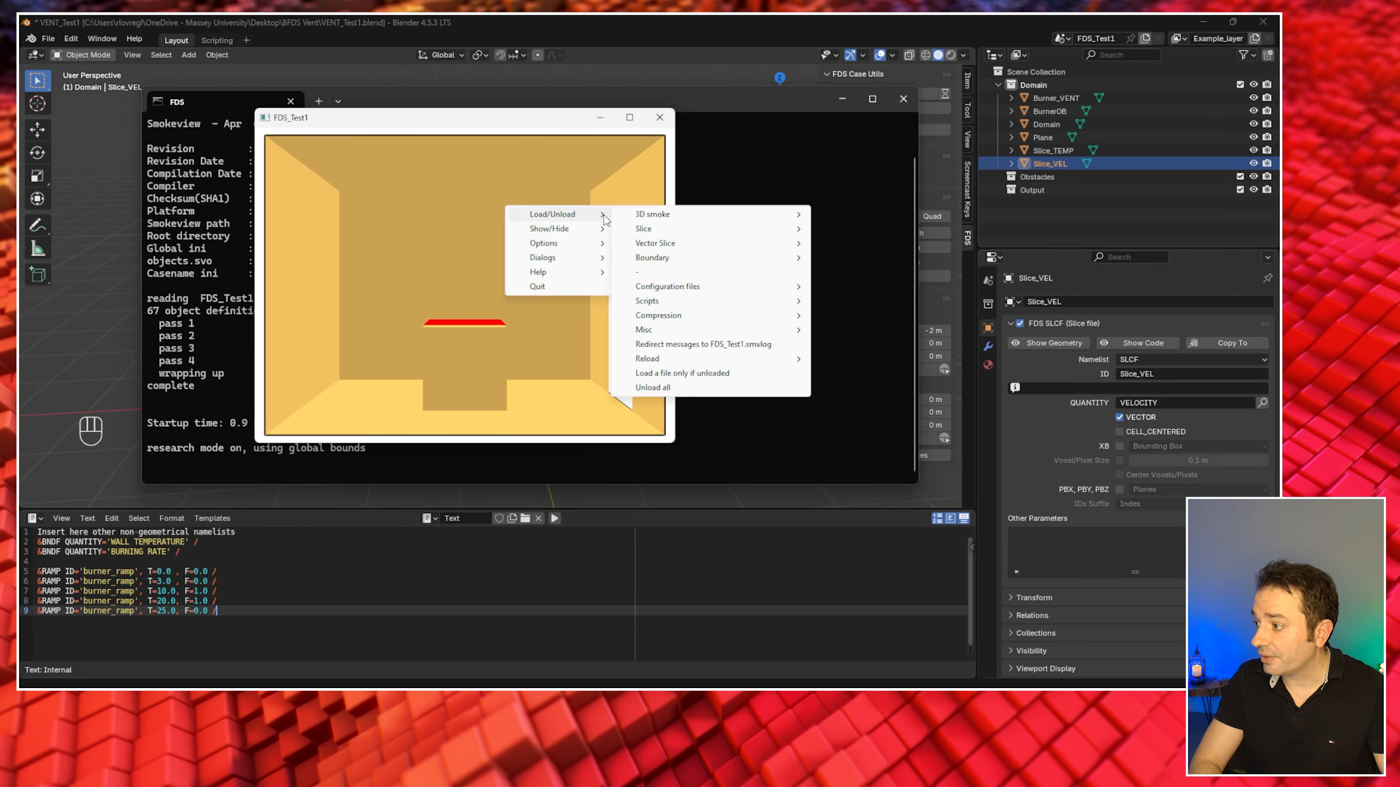
mouse_move(645, 228)
mouse_move(836, 235)
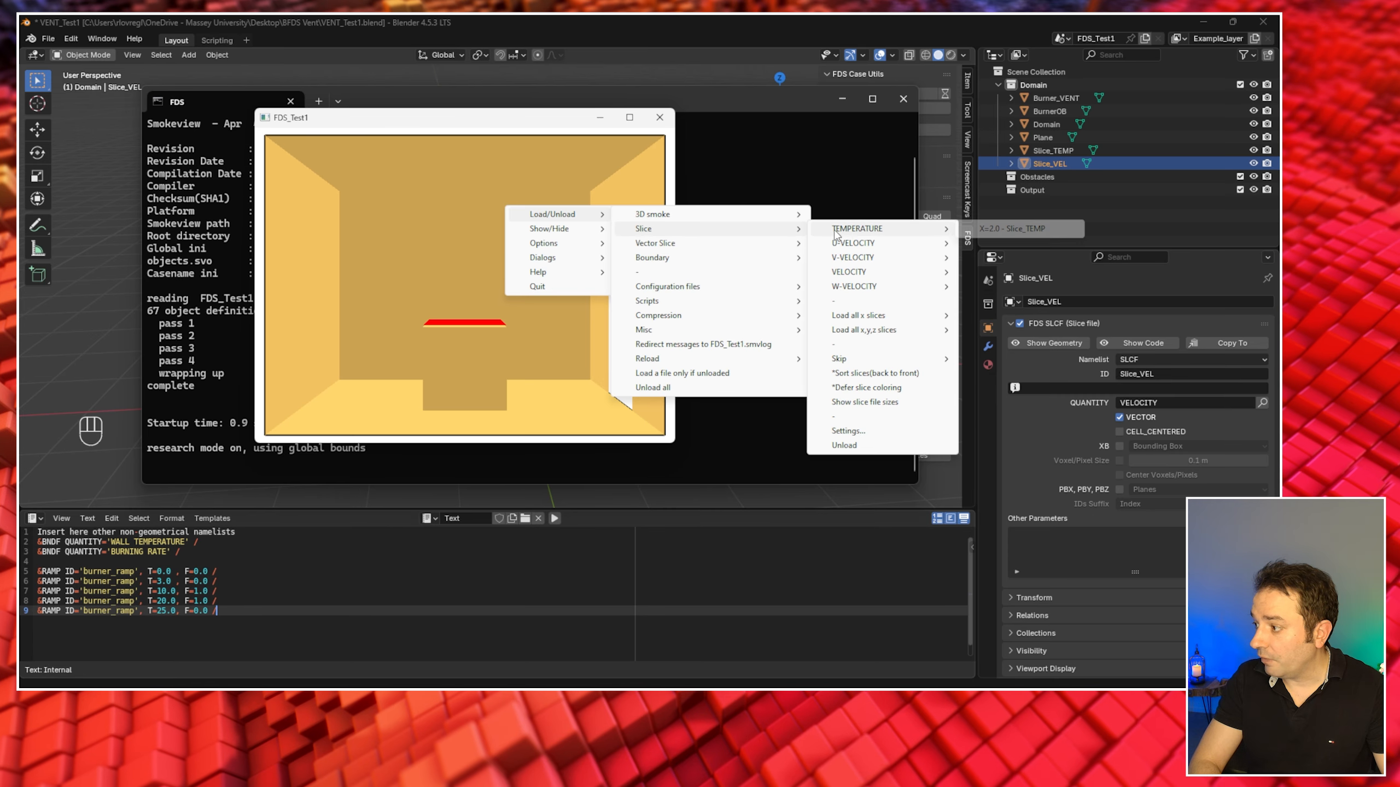
mouse_move(876, 275)
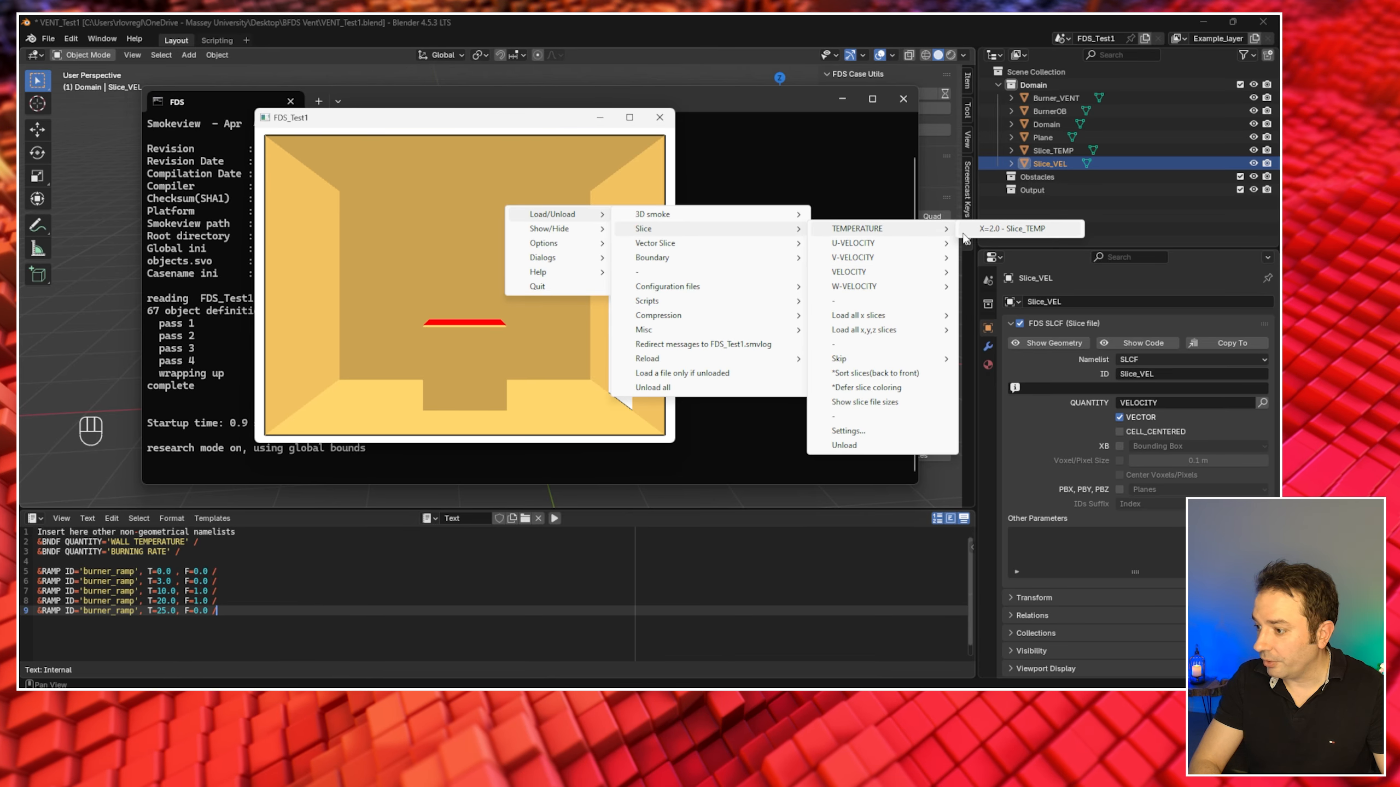
click(986, 228)
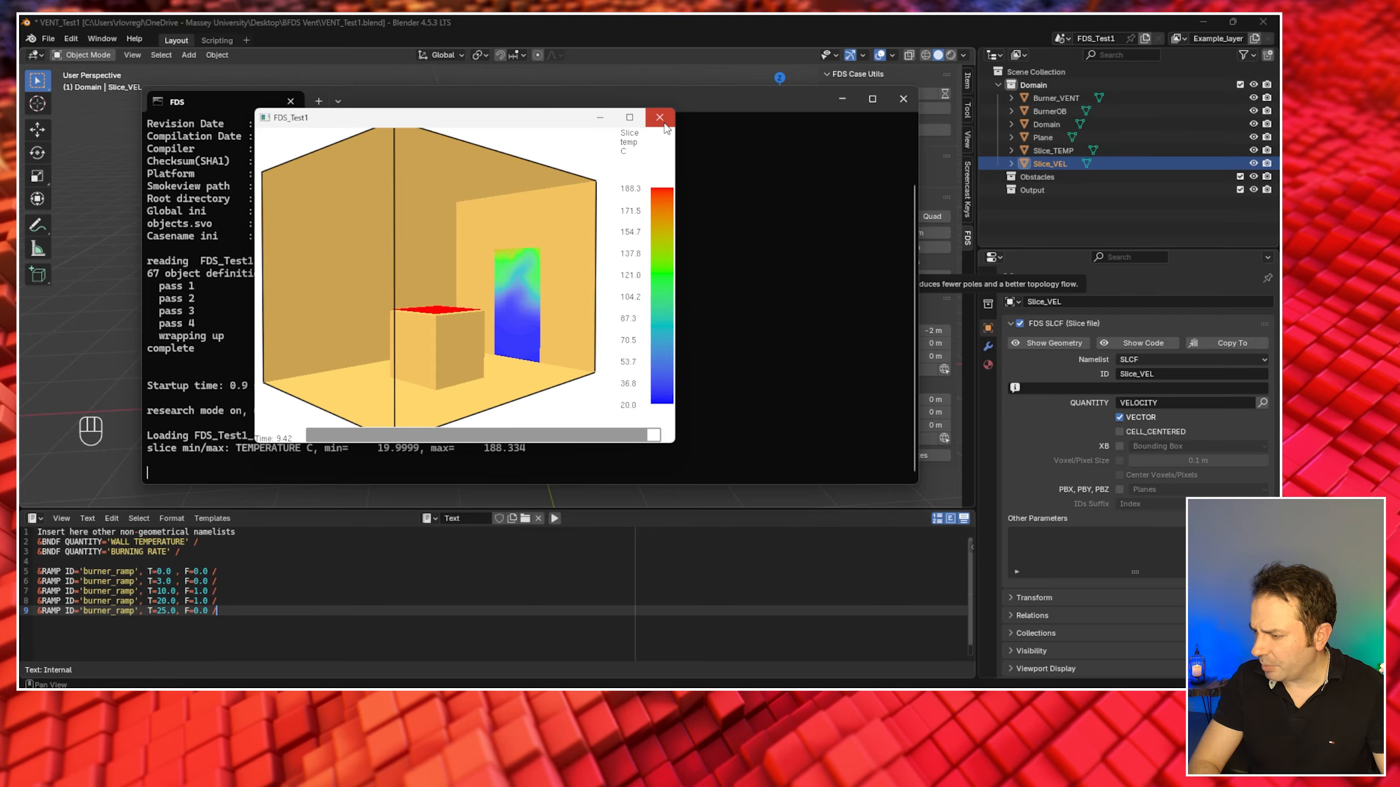
mouse_move(552, 275)
mouse_down()
mouse_move(507, 278)
mouse_move(559, 279)
mouse_move(545, 300)
mouse_up()
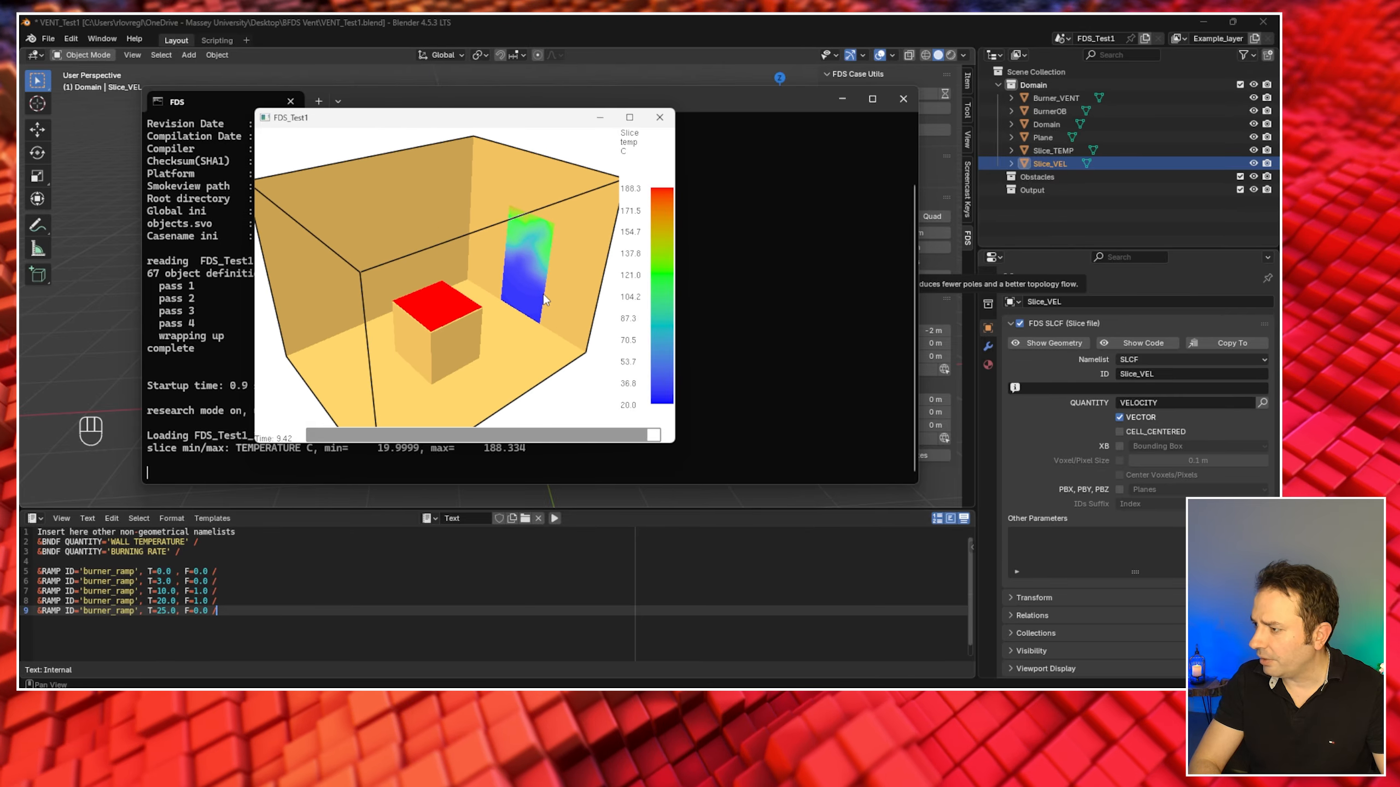
click(656, 122)
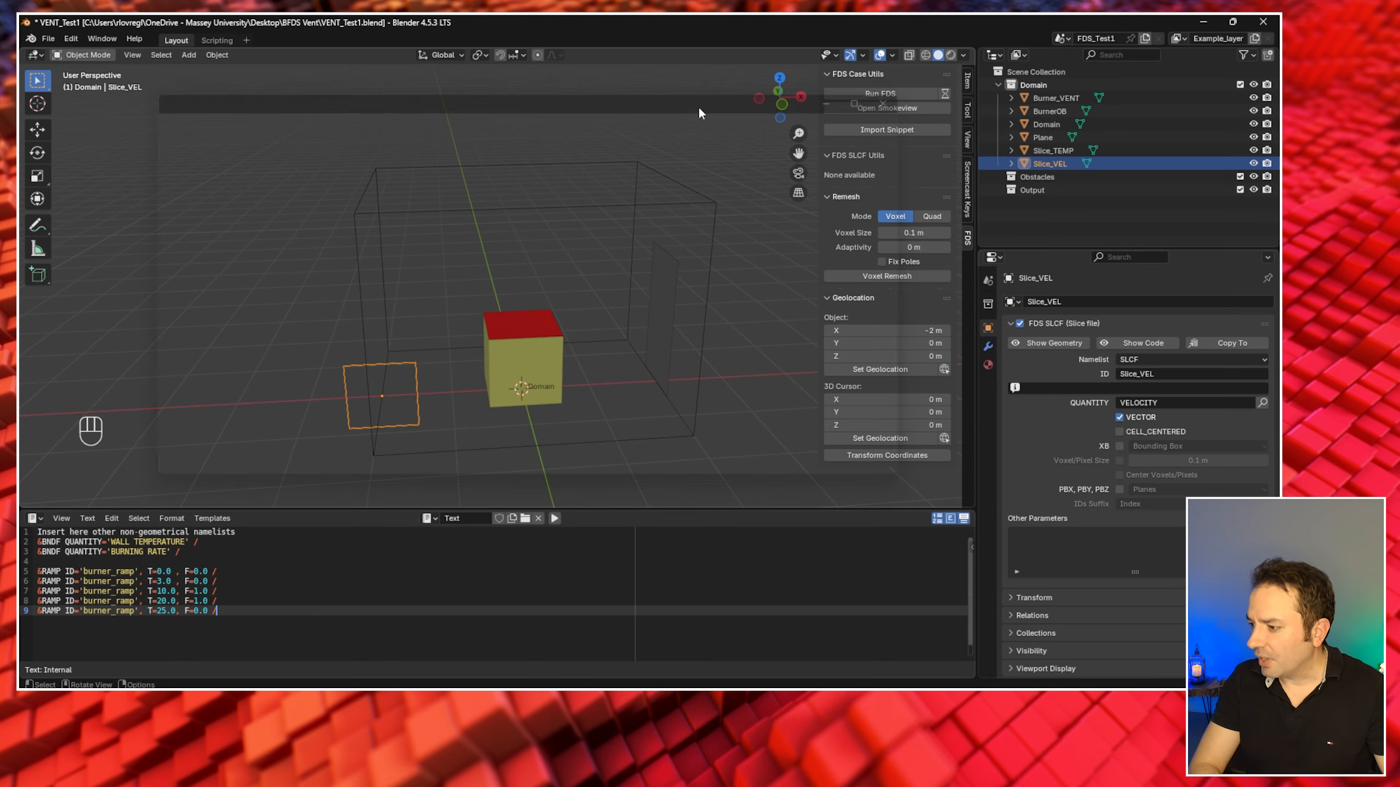
- Enable the PBX, PBY, PBZ geometry with the Planes option for both Slice_TEMP and Slice_VEL
click(611, 377)
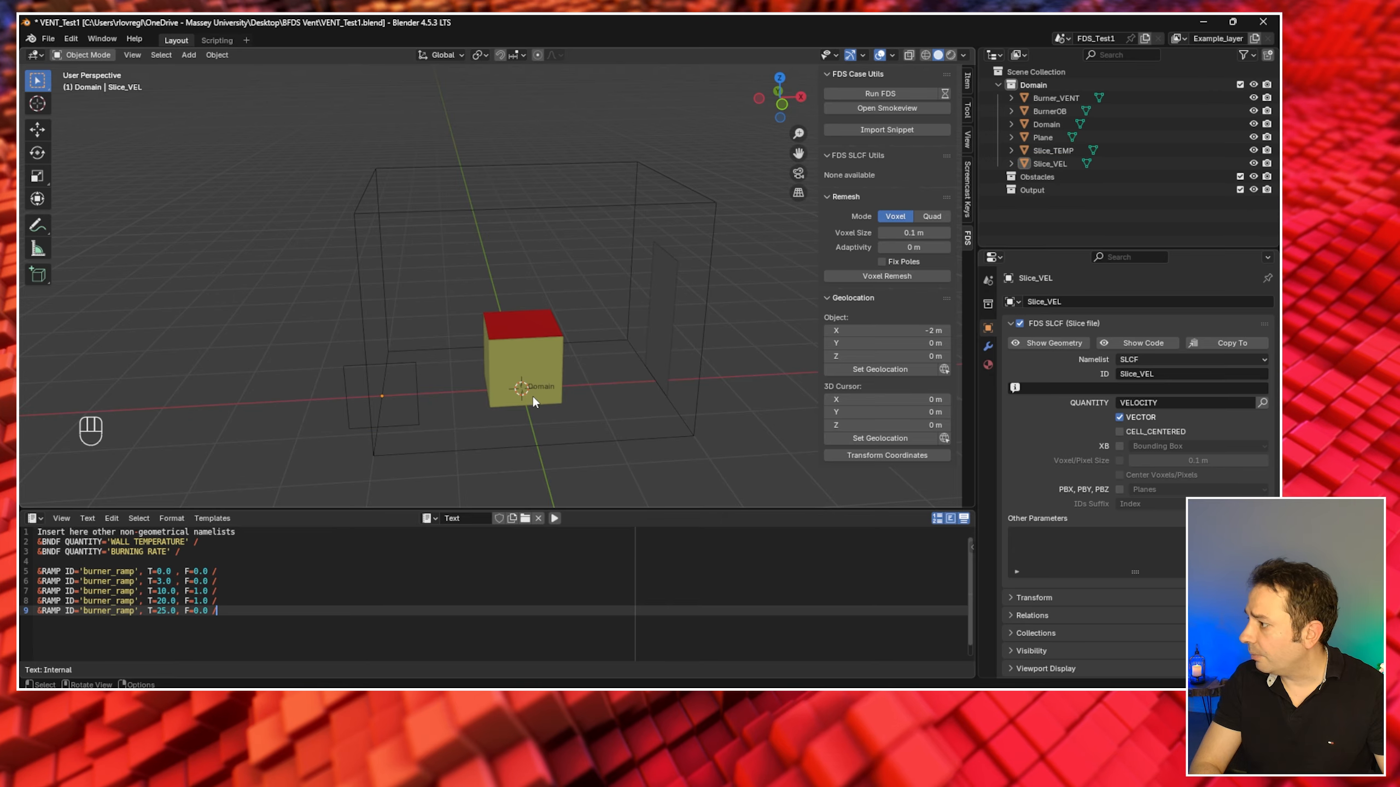
double_click(1037, 149)
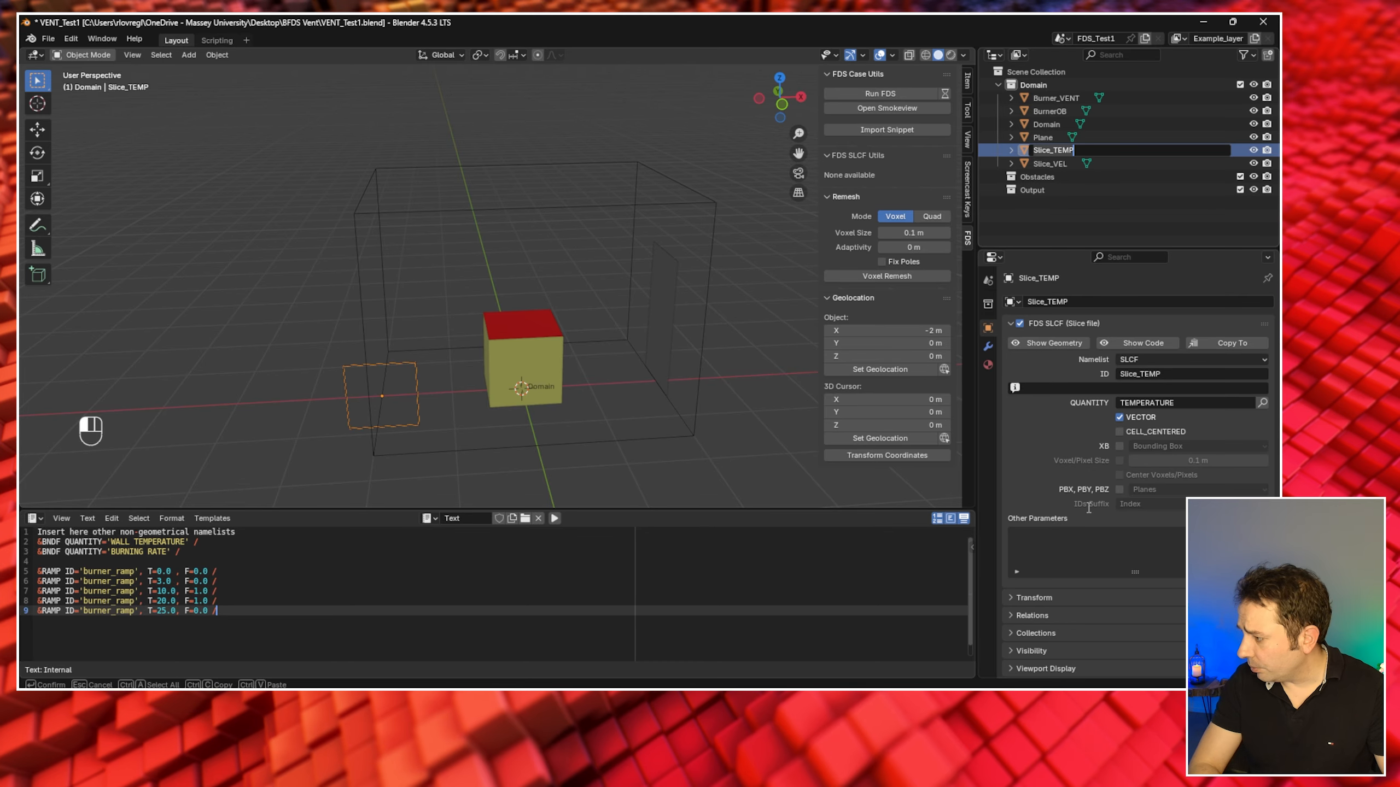
click(1119, 490)
click(1119, 490)
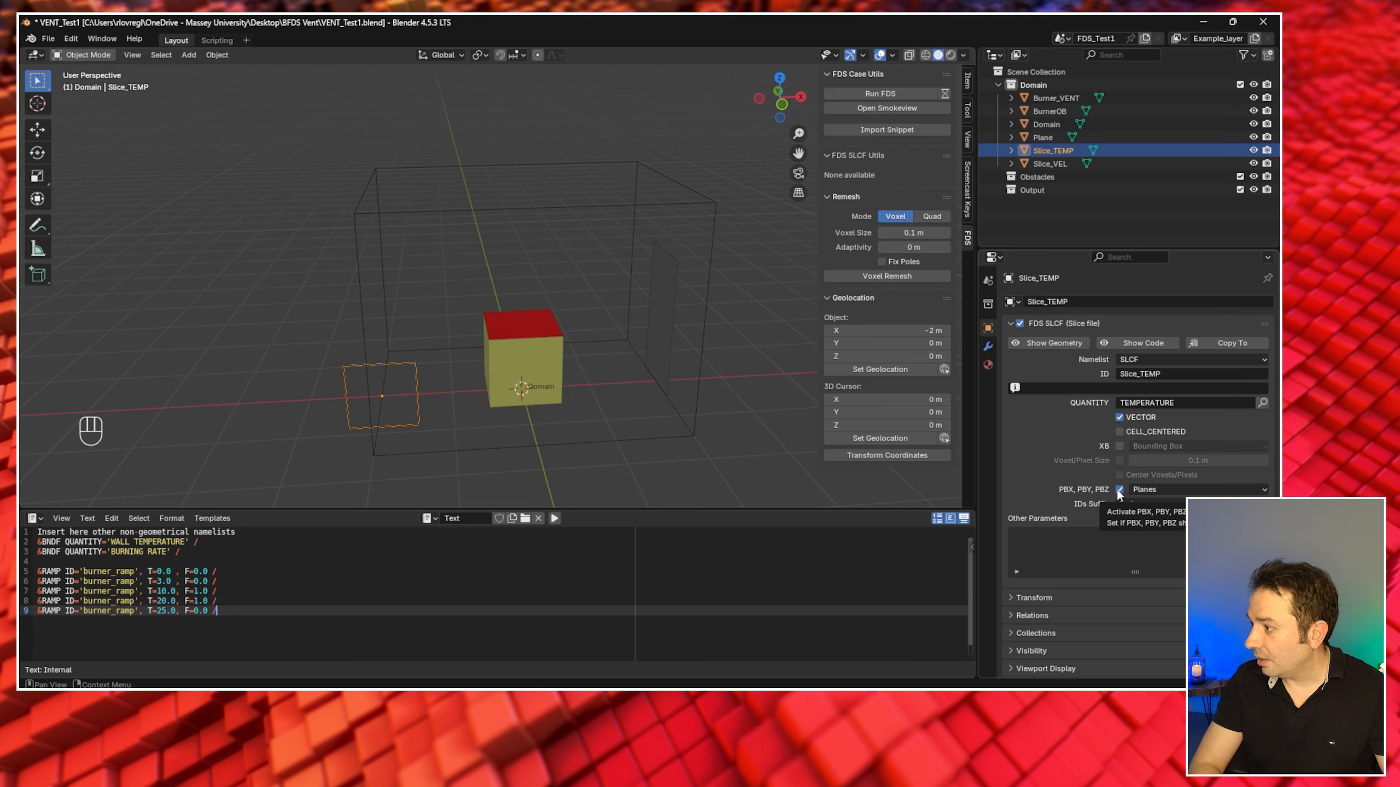
click(1071, 161)
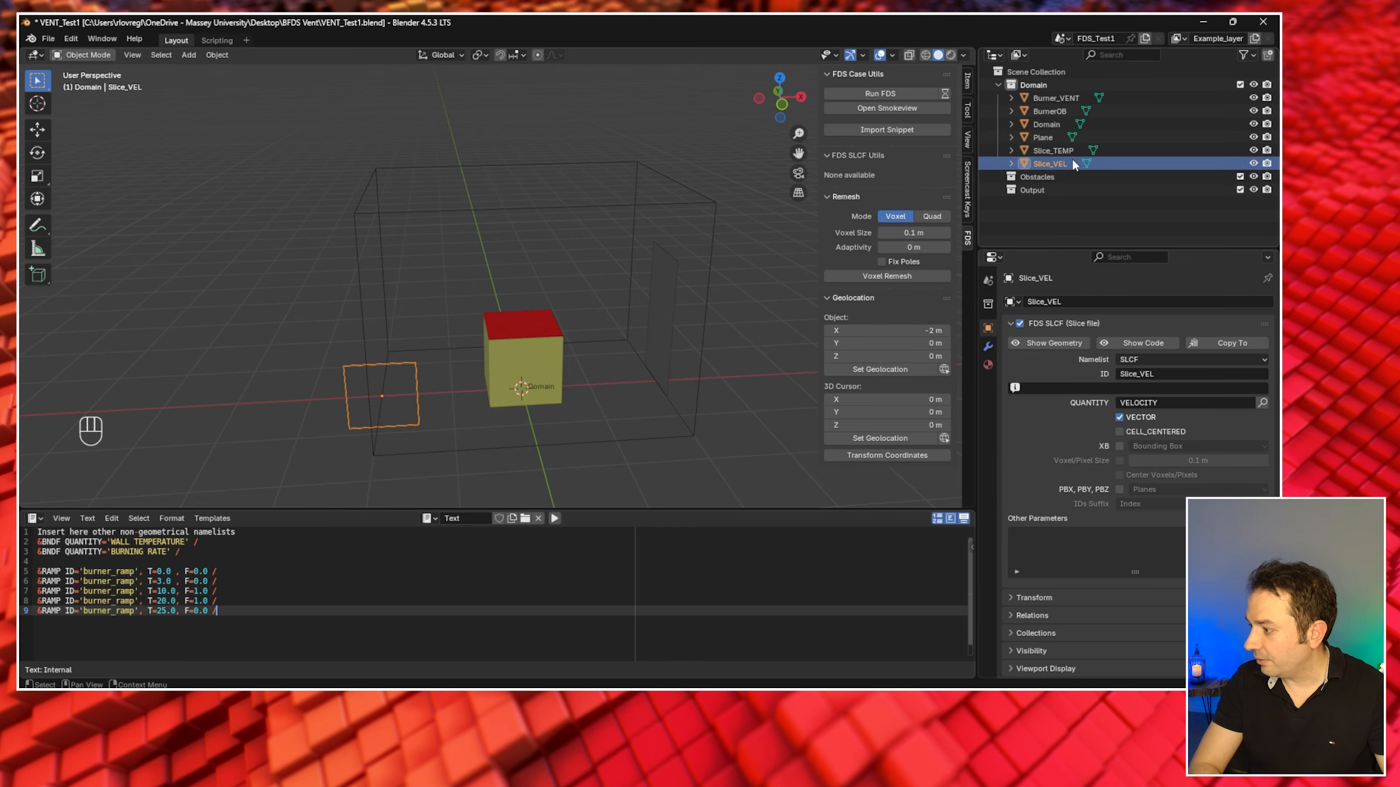
click(1119, 488)
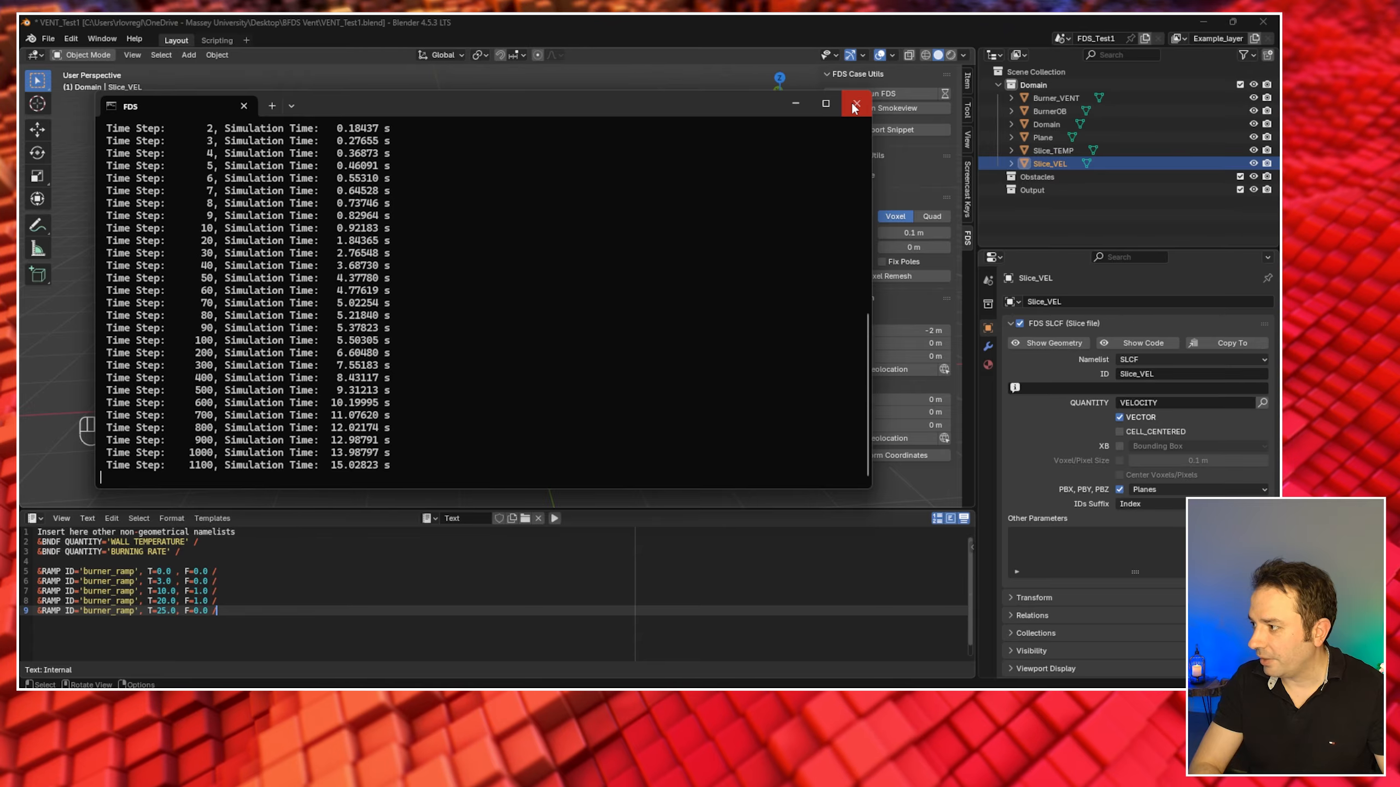
- Rerun the case in FDS with the updated slice planes and open its results in Smokeview
click(855, 105)
click(881, 94)
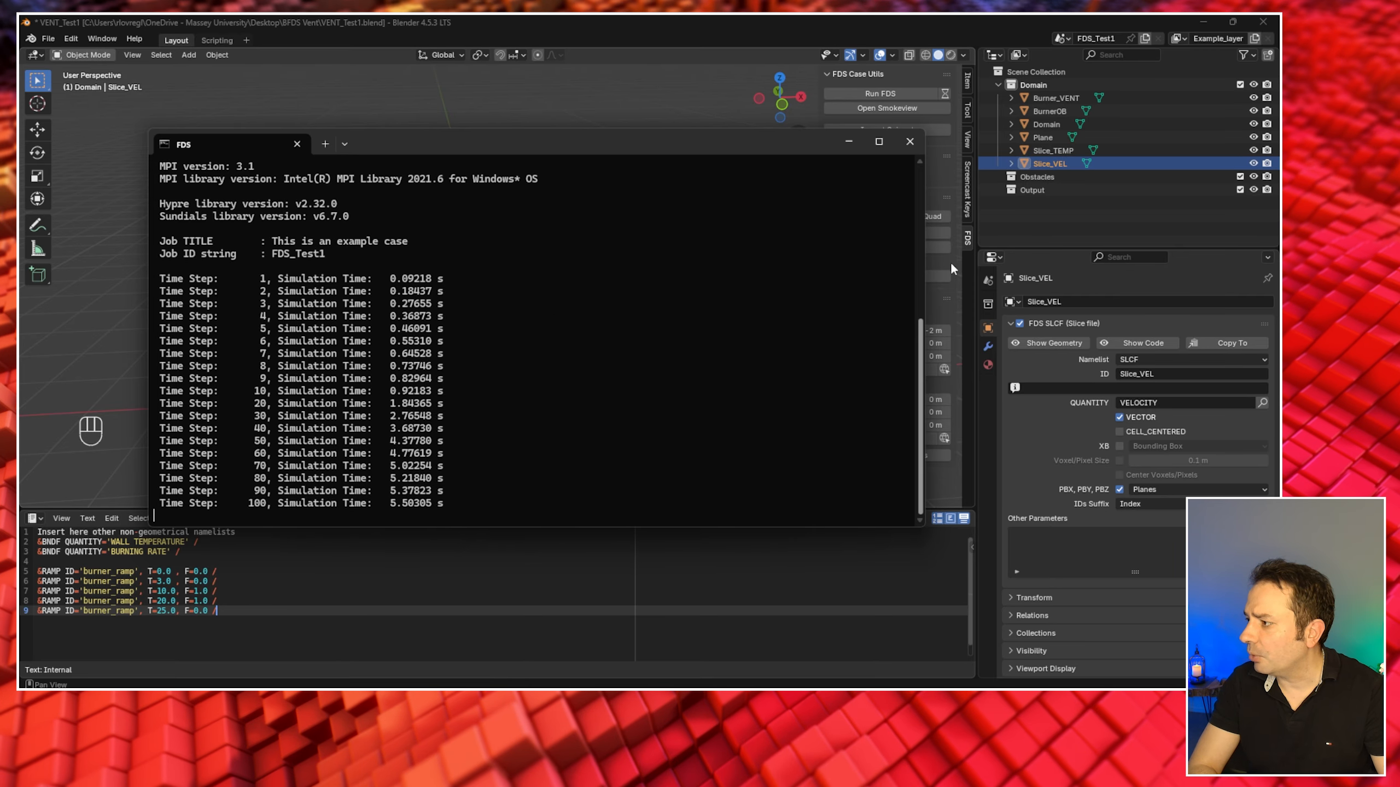
drag(774, 149, 713, 163)
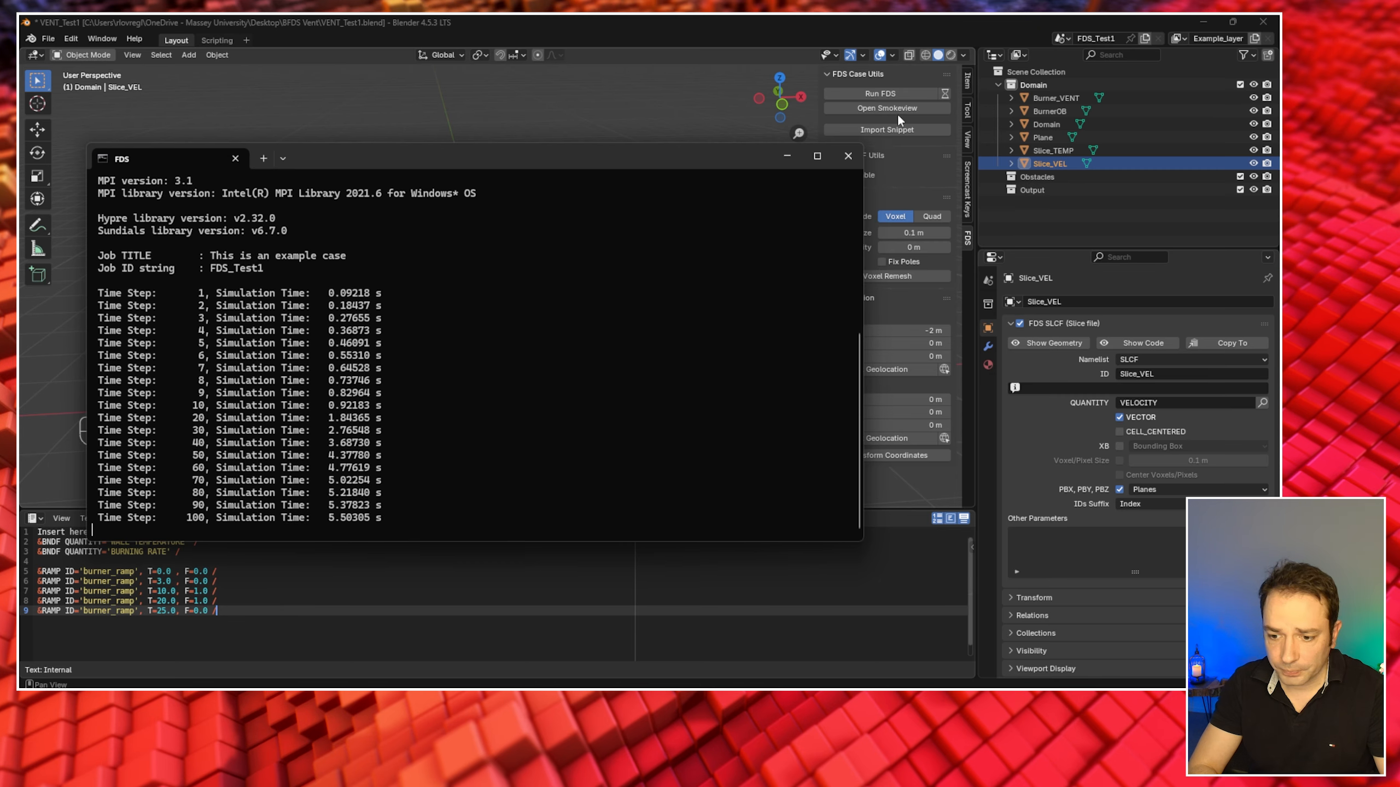
click(896, 110)
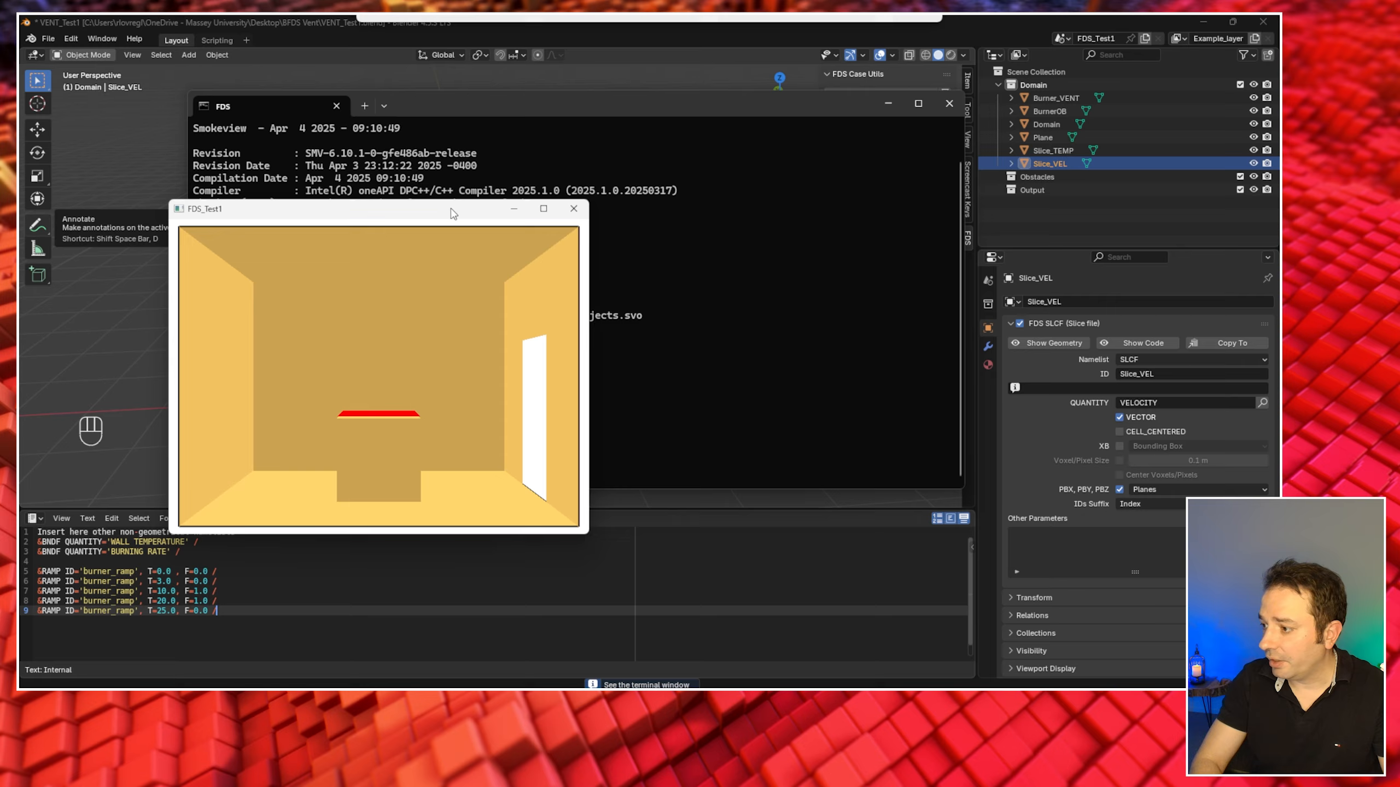
drag(454, 215, 524, 160)
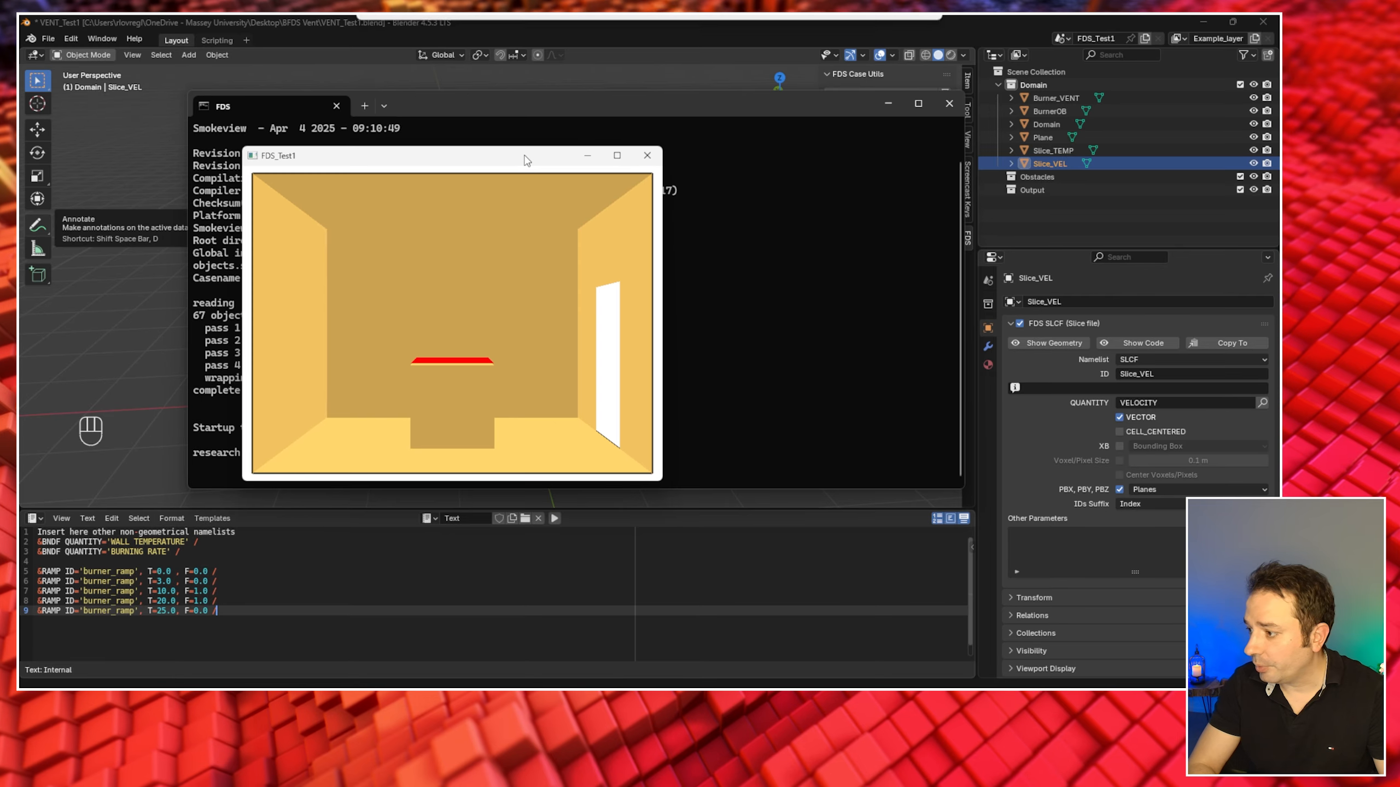
- Load the TEMPERATURE slice at Y=0.0 and examine the plume above the burner
right_click(484, 310)
mouse_move(556, 325)
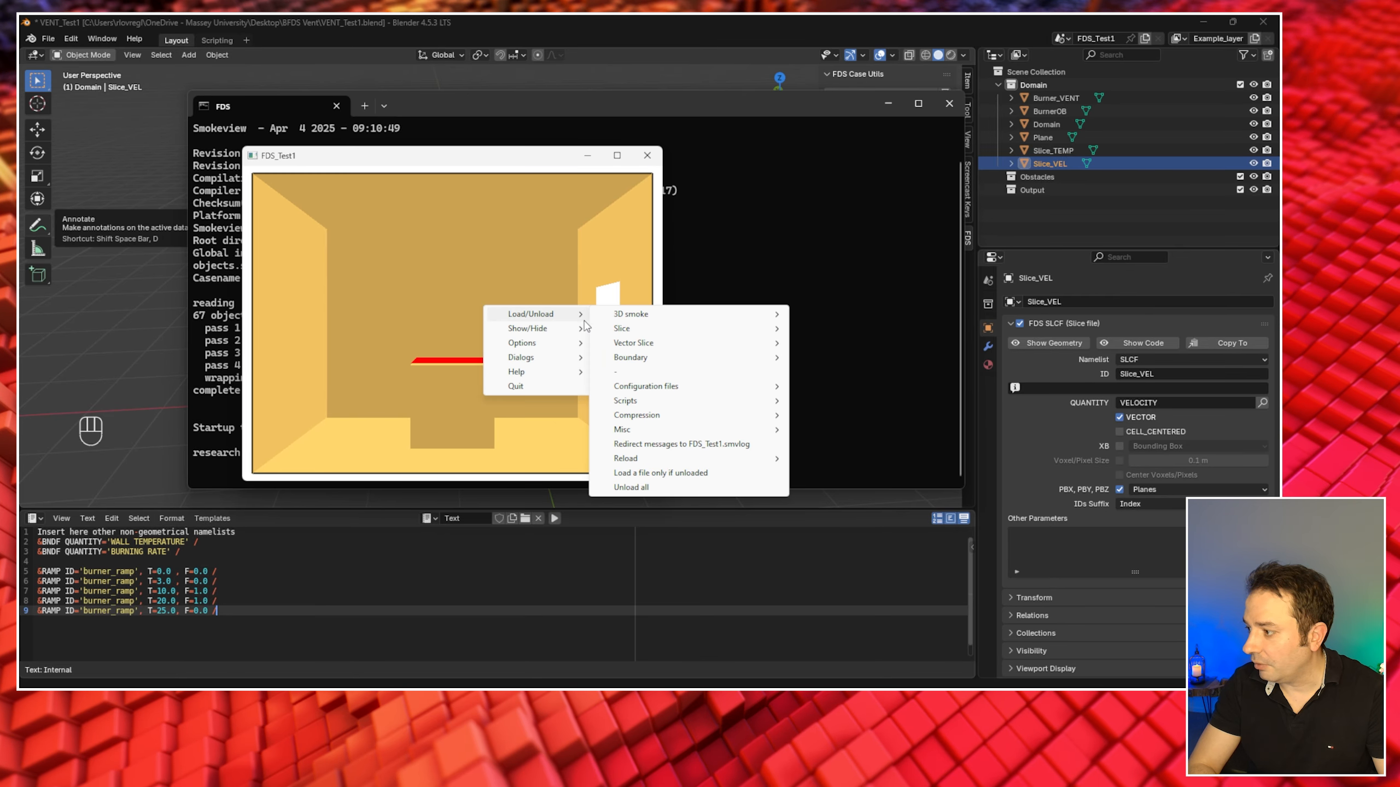
mouse_move(716, 330)
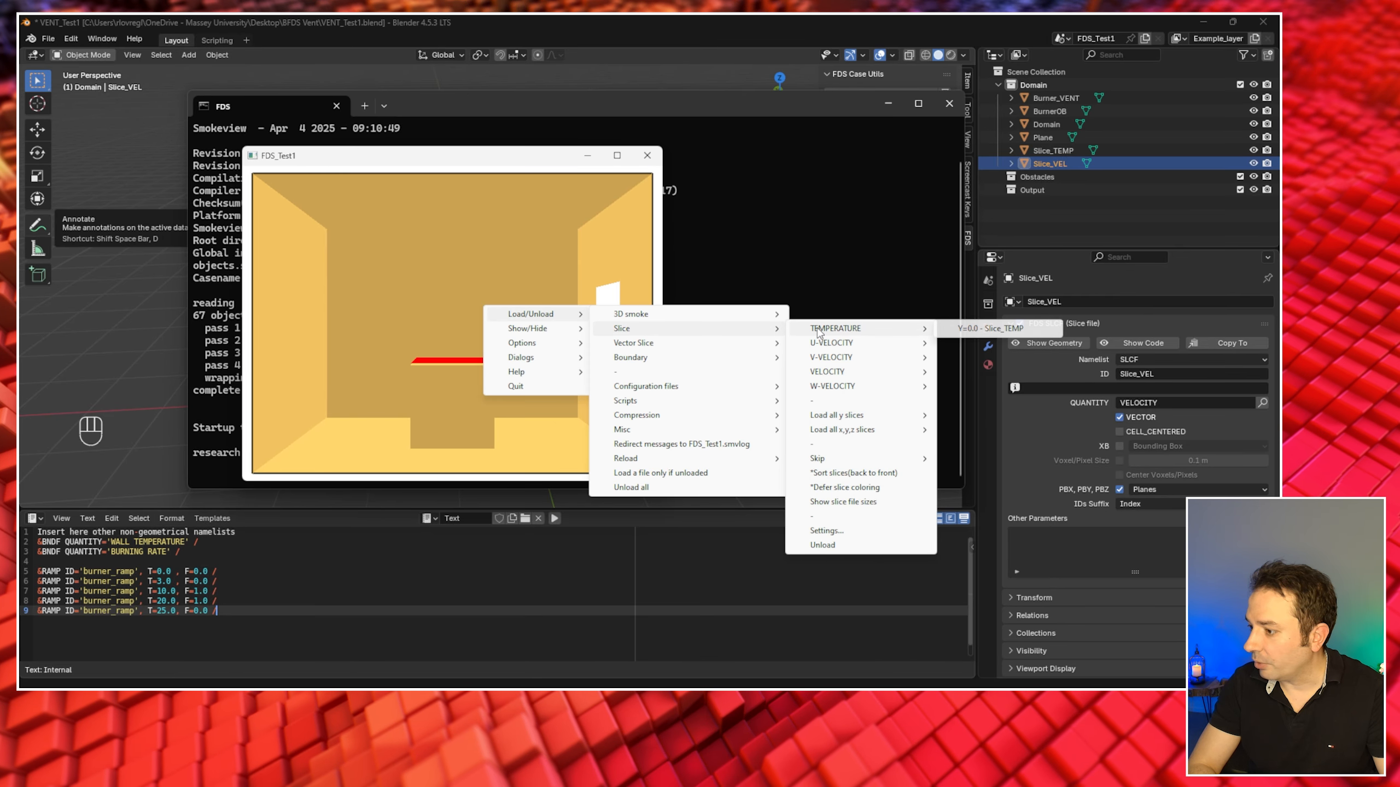
click(970, 329)
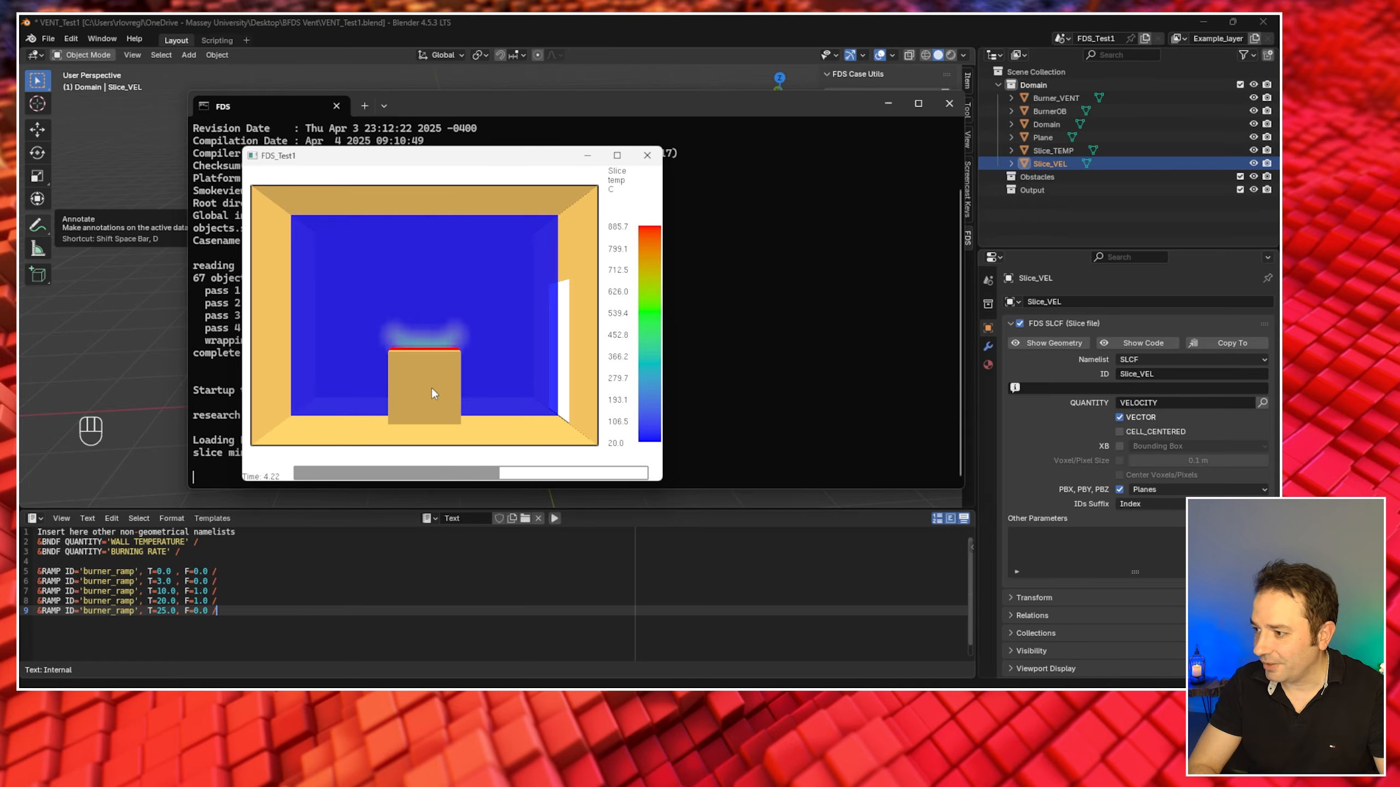
drag(433, 393, 386, 394)
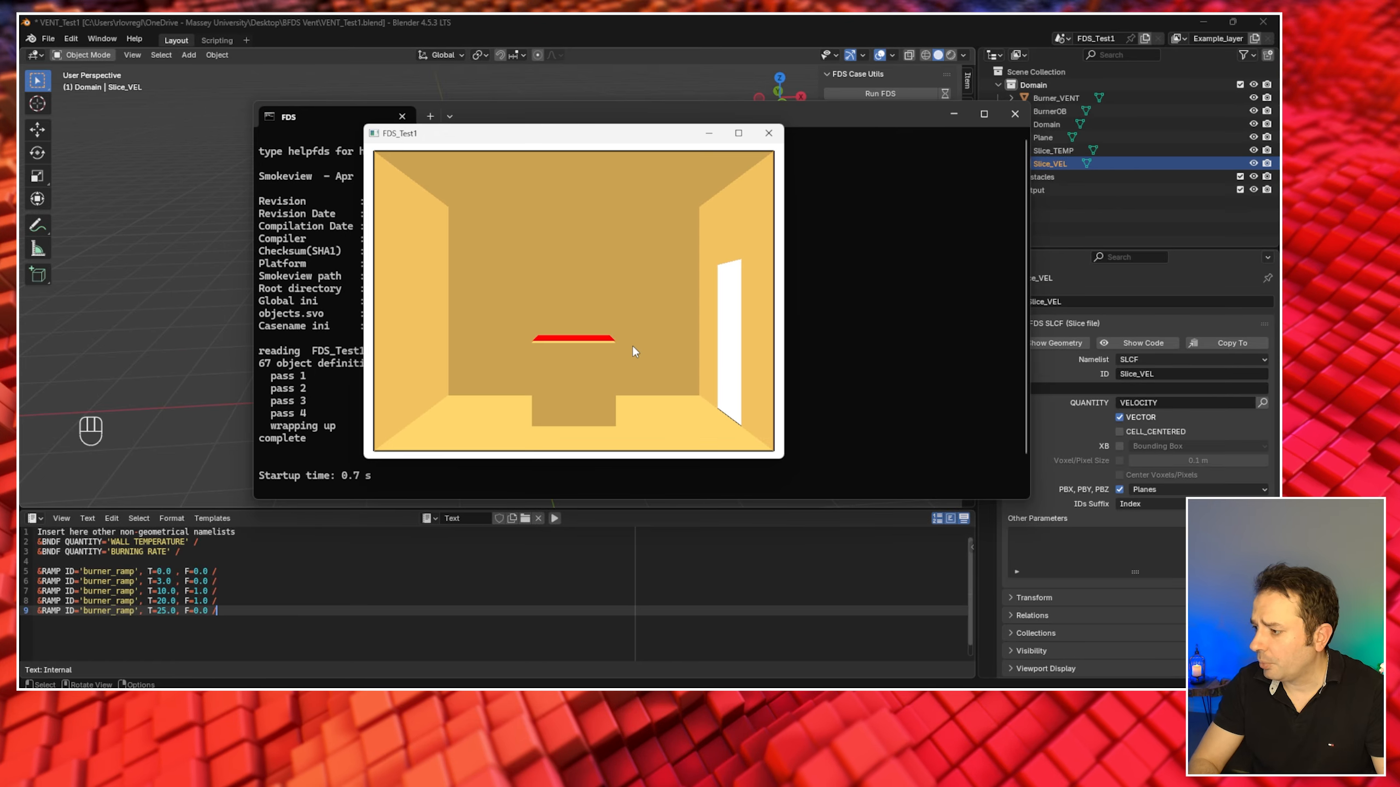
- Load the VELOCITY vector slice at Y=0.0 and examine the flow above the burner and through the door in an enlarged window
right_click(634, 351)
mouse_move(689, 377)
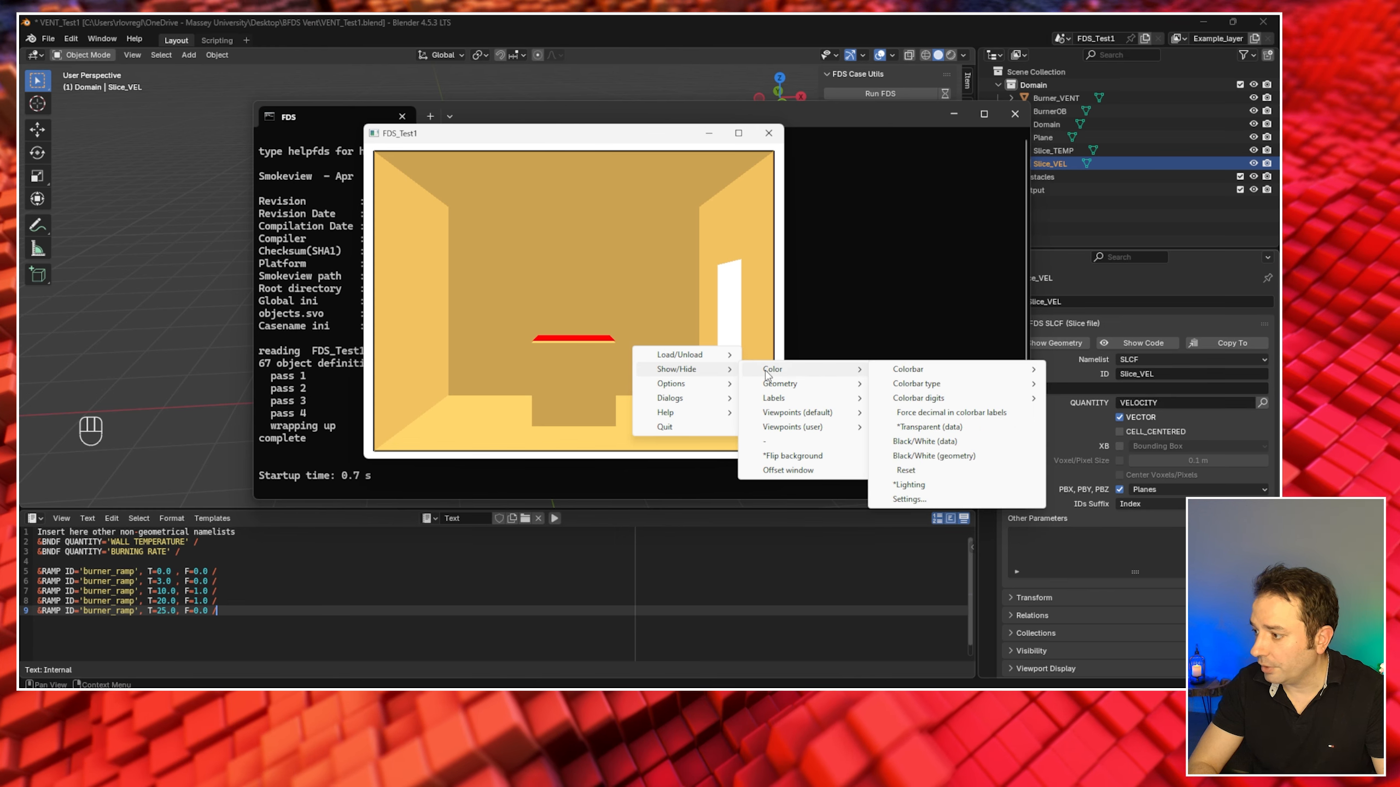
mouse_move(782, 384)
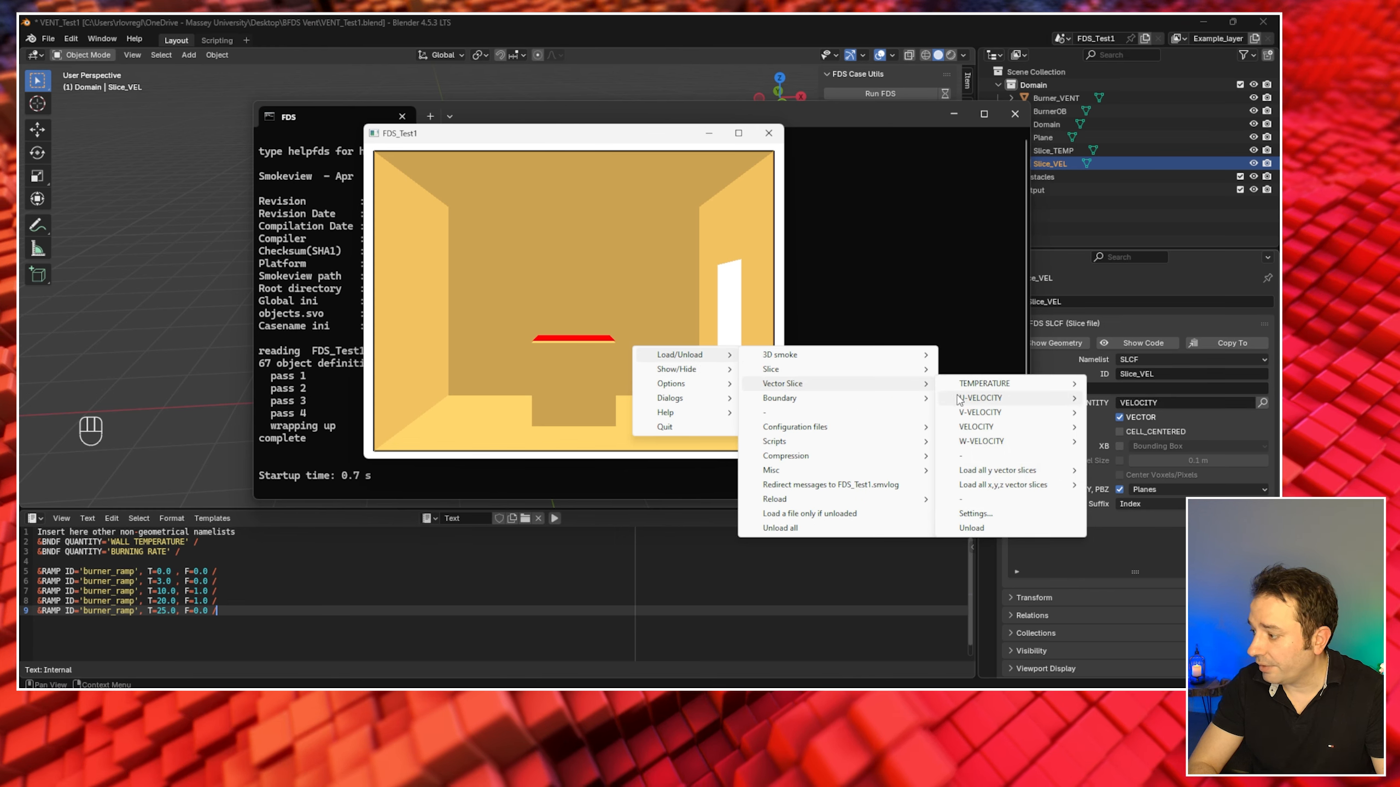
mouse_move(992, 395)
mouse_move(1013, 429)
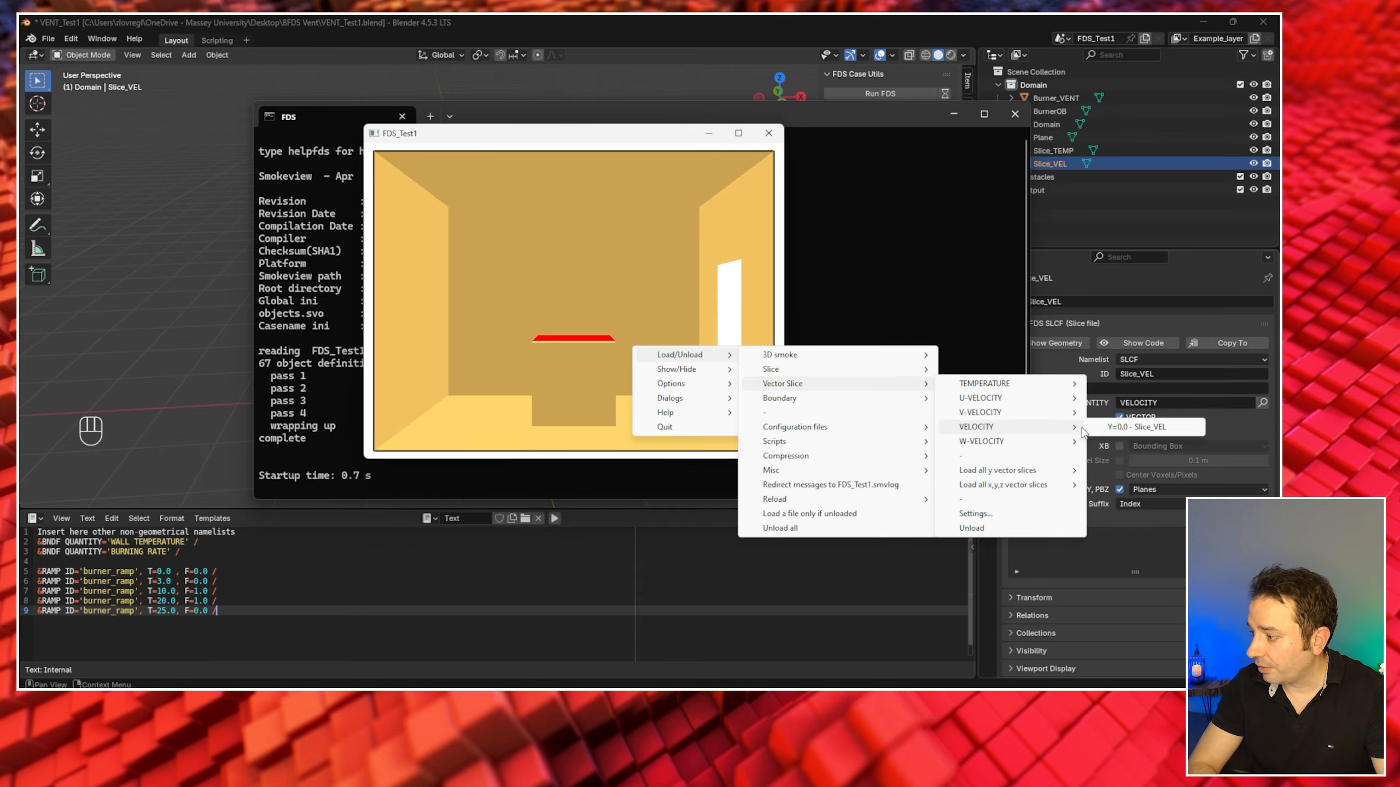
click(1119, 429)
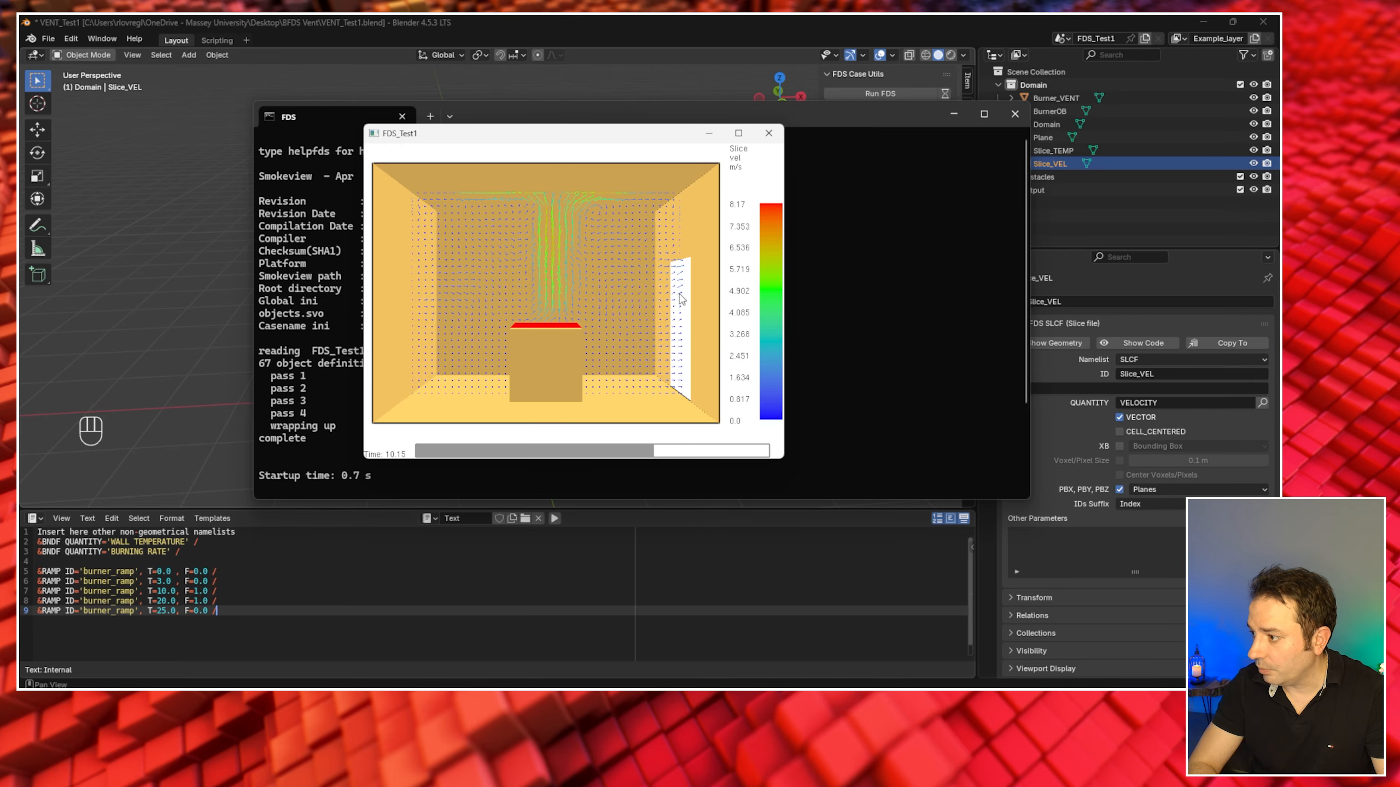
click(739, 134)
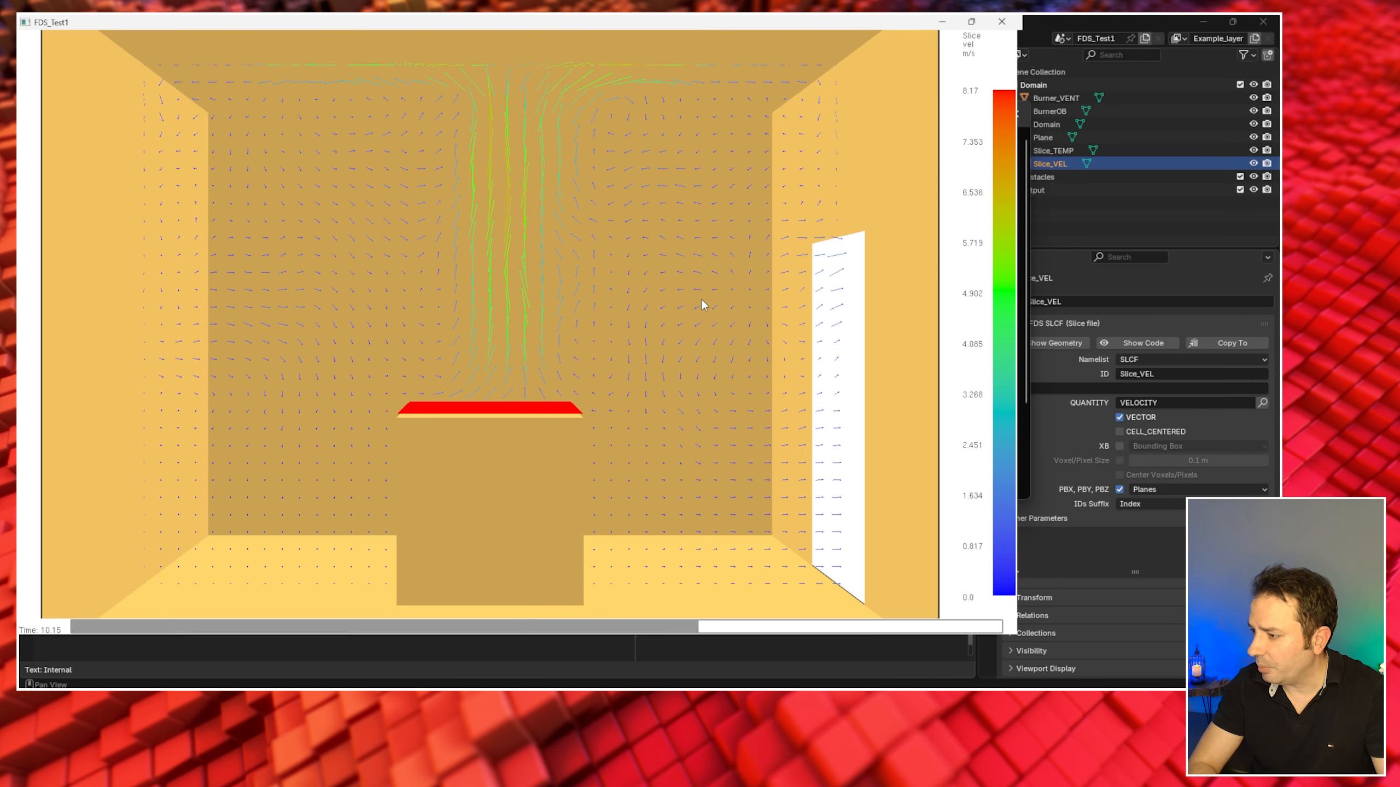
mouse_move(703, 304)
mouse_down()
mouse_move(741, 318)
mouse_move(694, 326)
mouse_move(704, 331)
mouse_up()
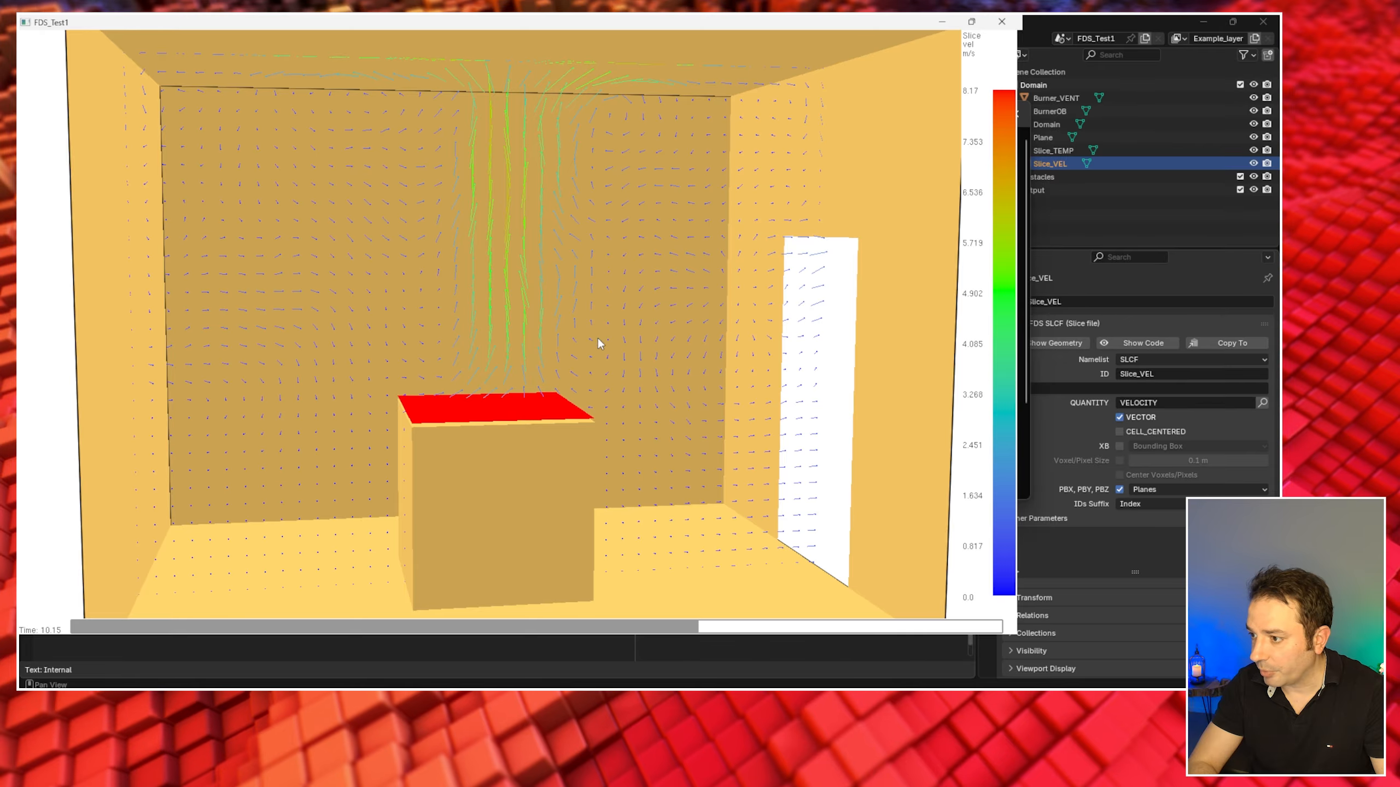
drag(832, 374, 807, 431)
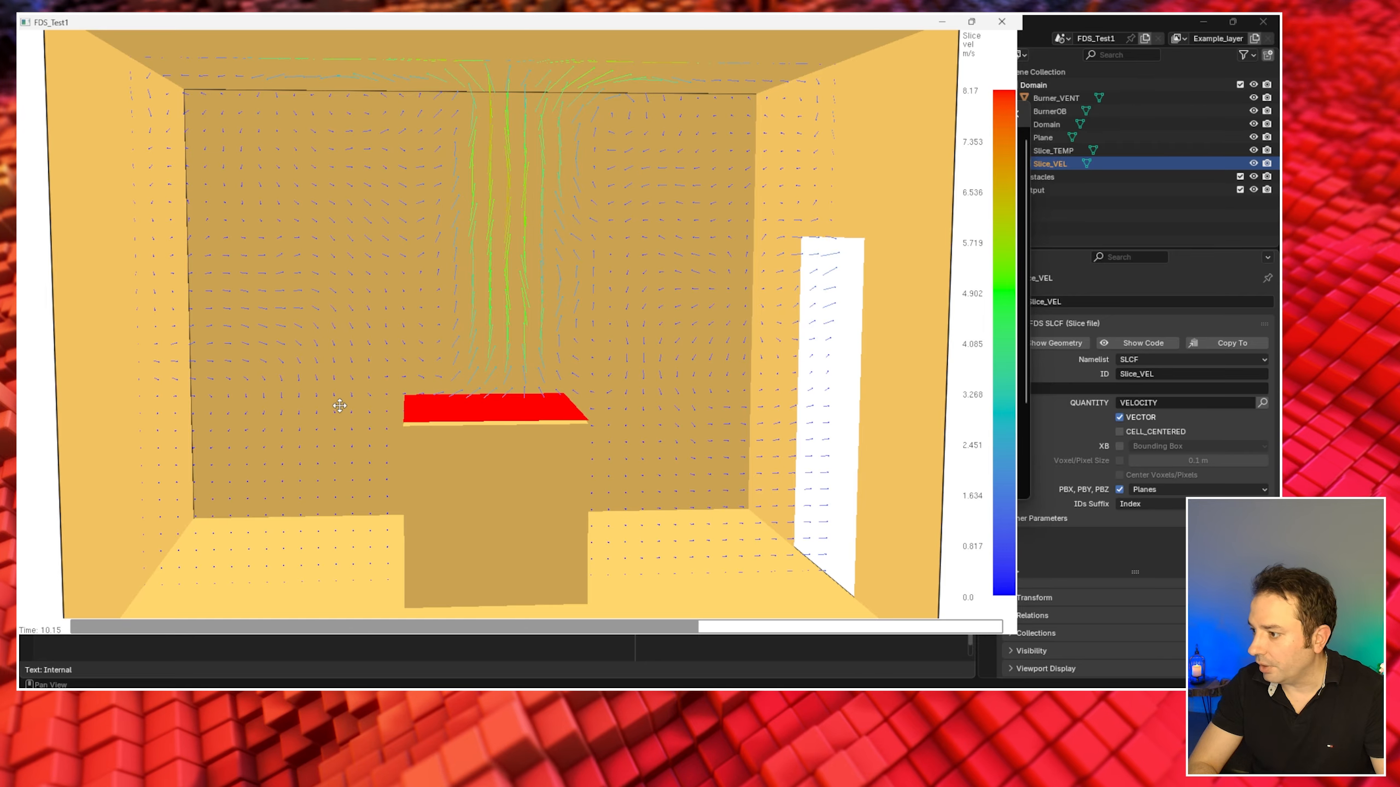
drag(339, 406, 374, 408)
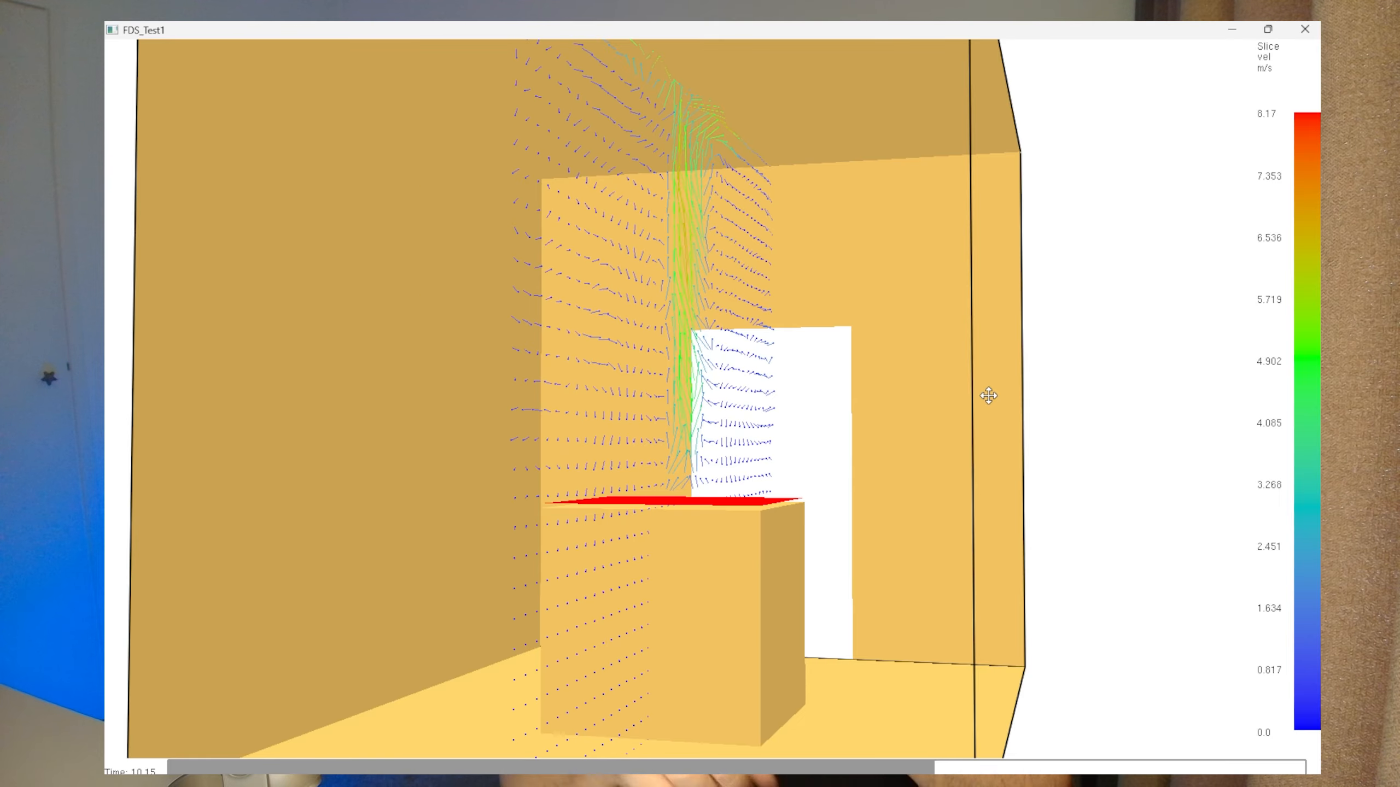
drag(988, 395, 909, 397)
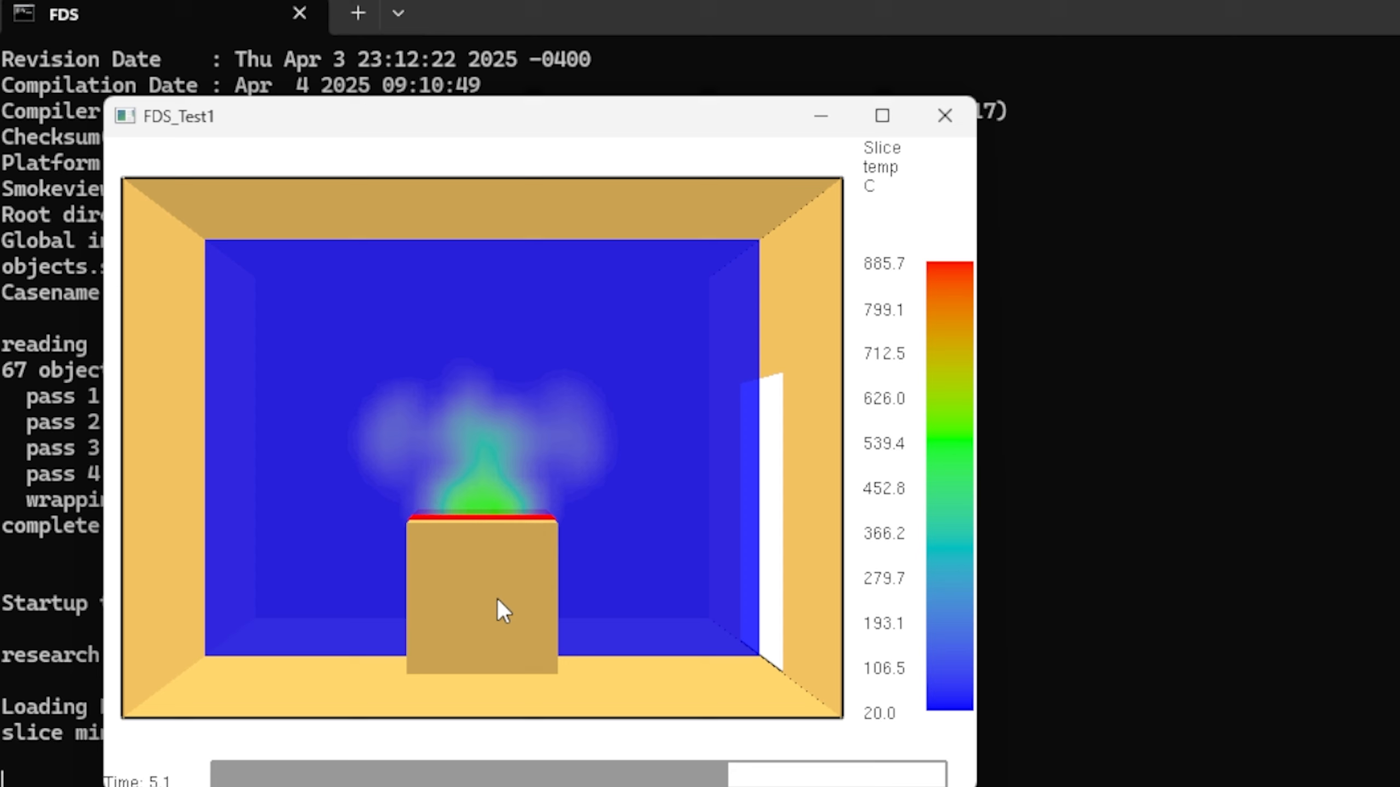
mouse_move(499, 609)
mouse_down()
mouse_move(584, 612)
mouse_move(484, 600)
mouse_move(525, 612)
mouse_up()
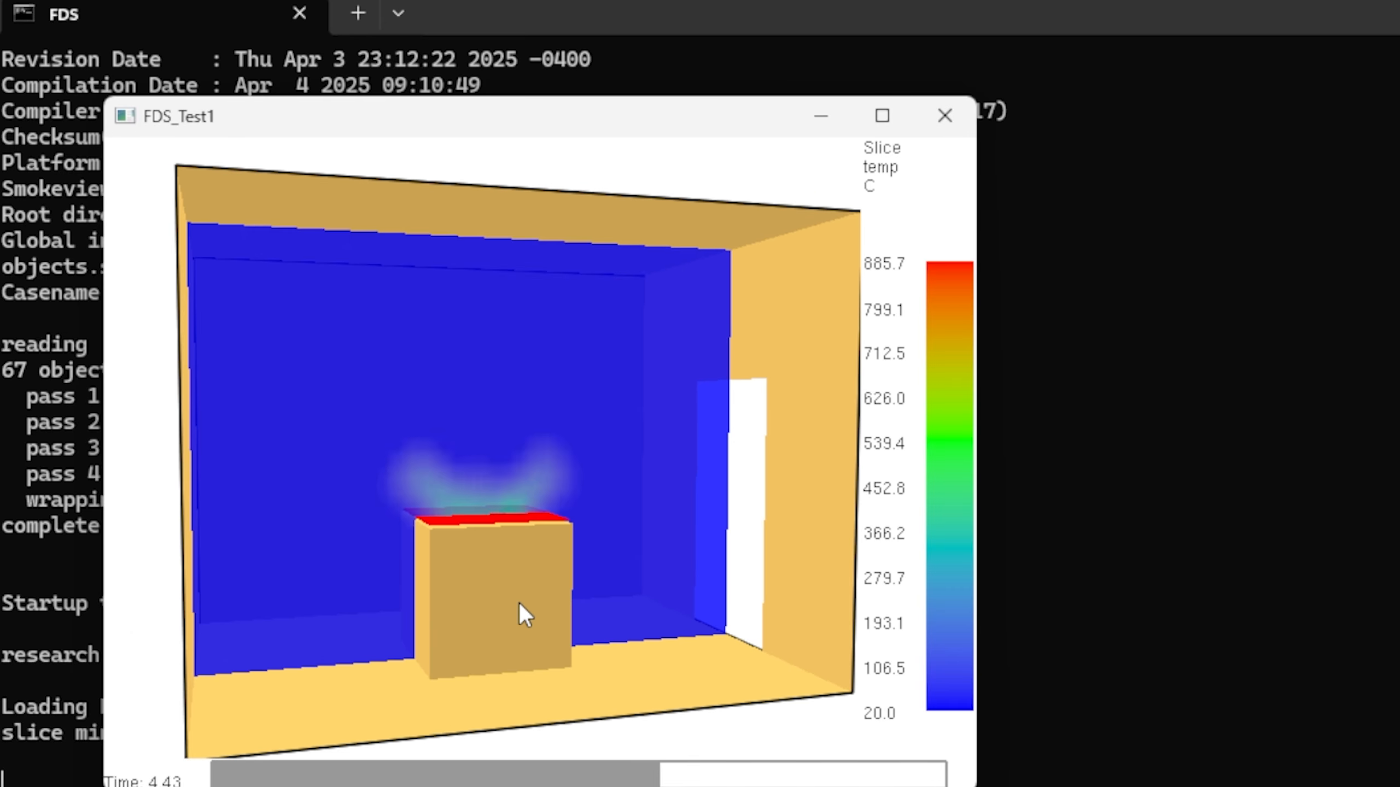